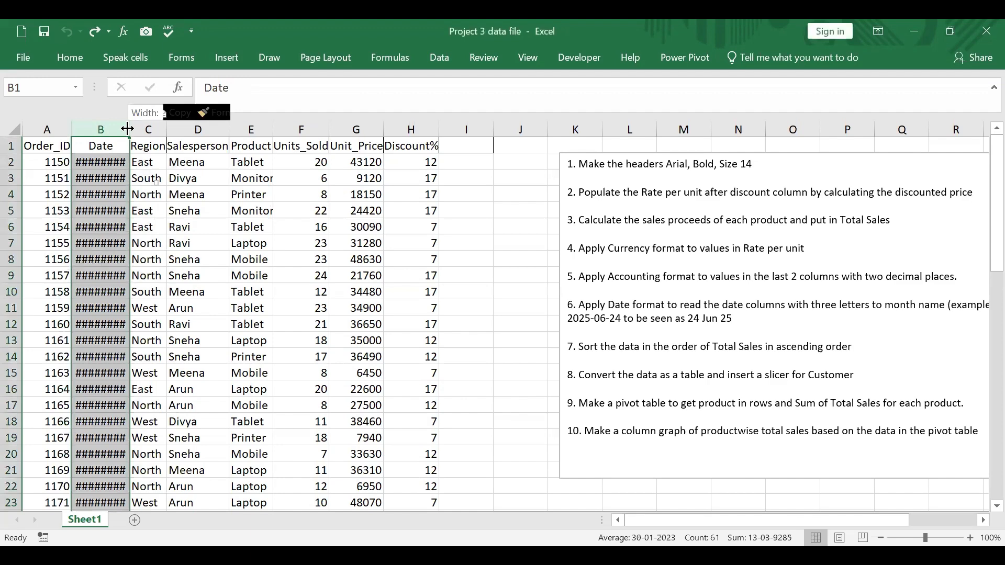
Widen the Date column to fit its contents
double_click(127, 128)
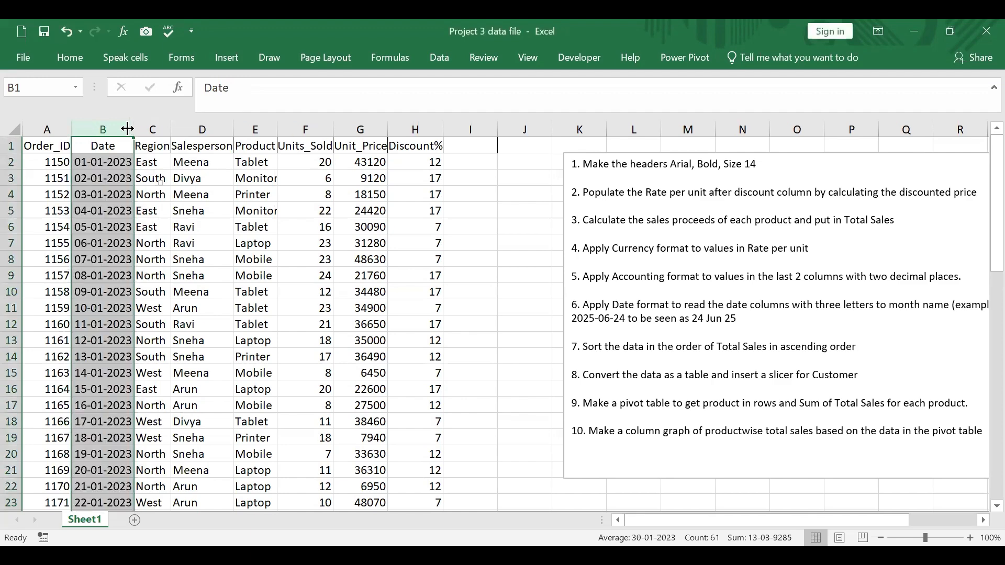
click(451, 259)
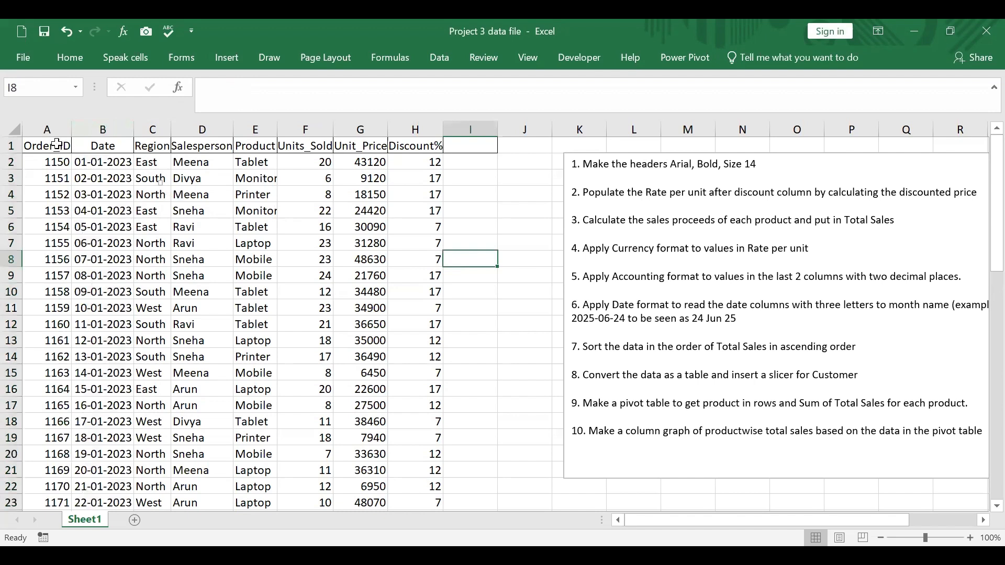
Format the header cells from Order_ID to Discount% as Arial, bold, size 14
drag(55, 145, 442, 147)
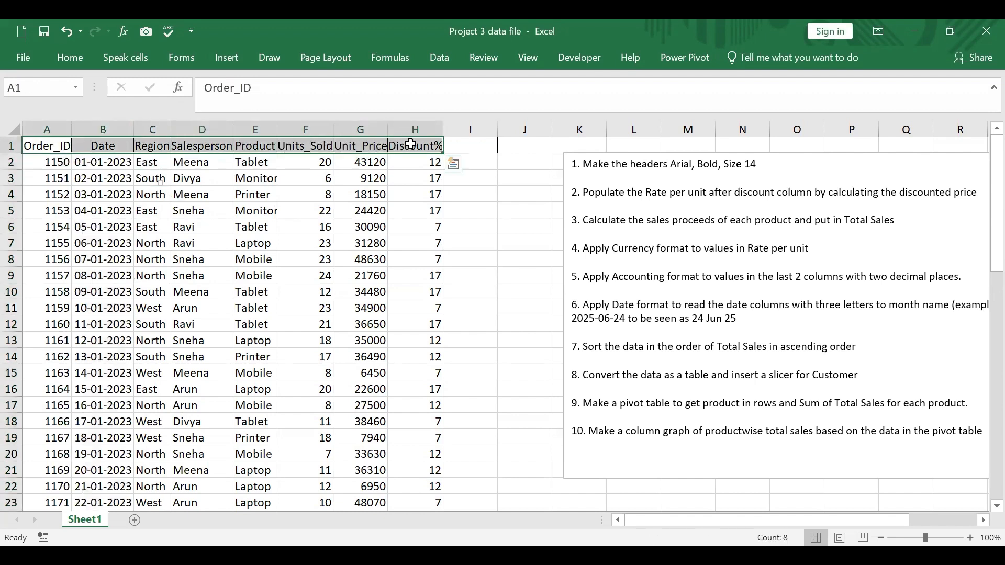
click(73, 58)
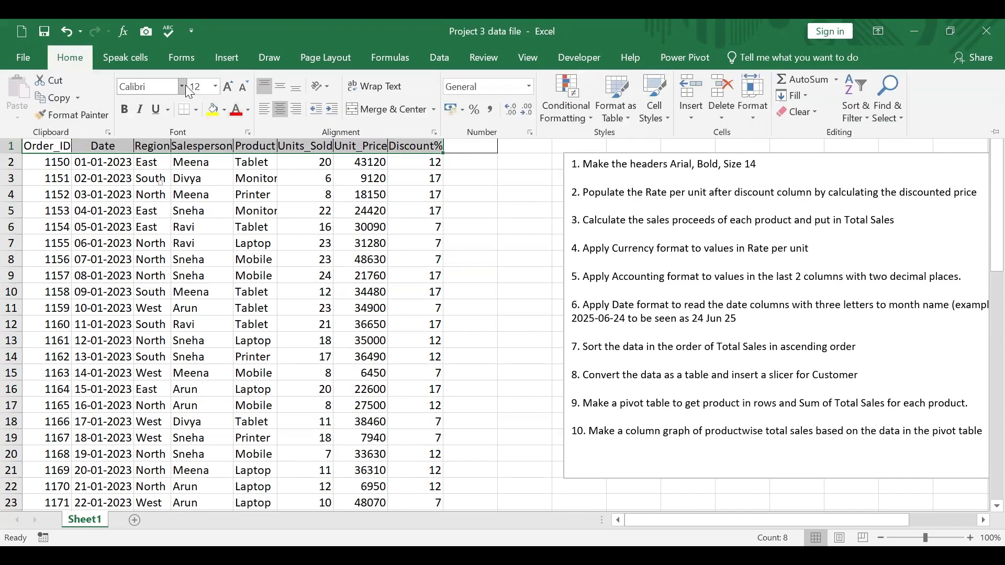
click(181, 87)
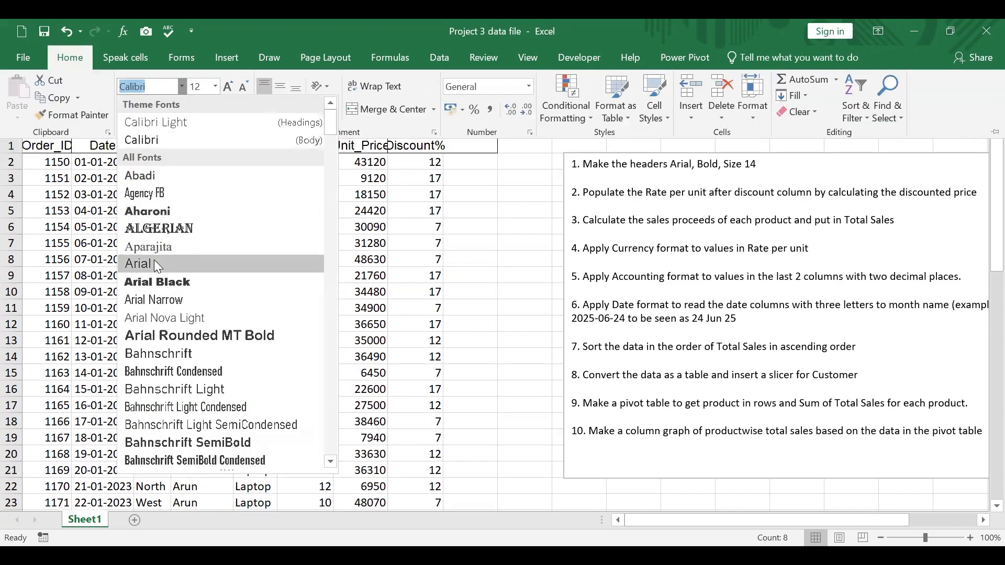
click(153, 261)
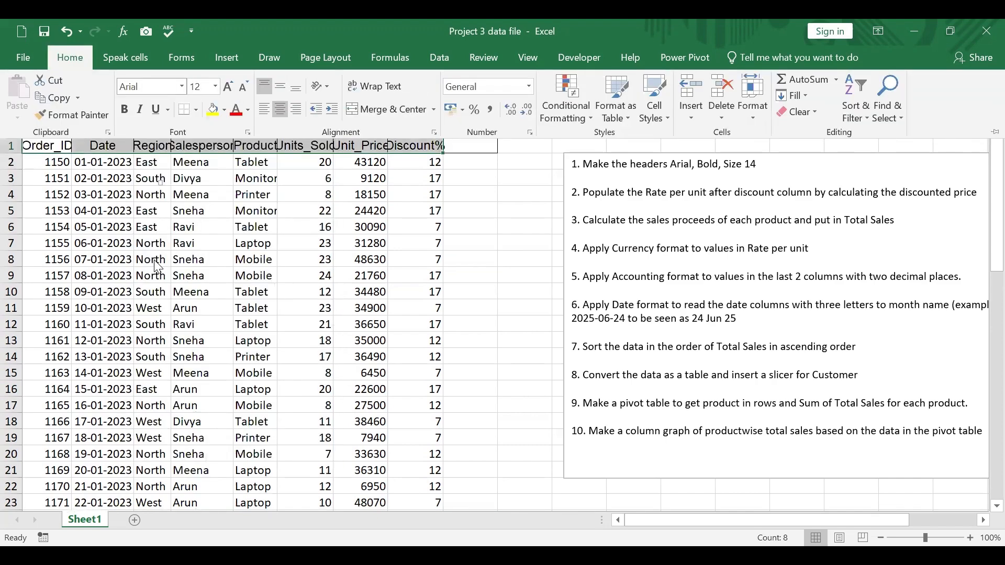
click(125, 109)
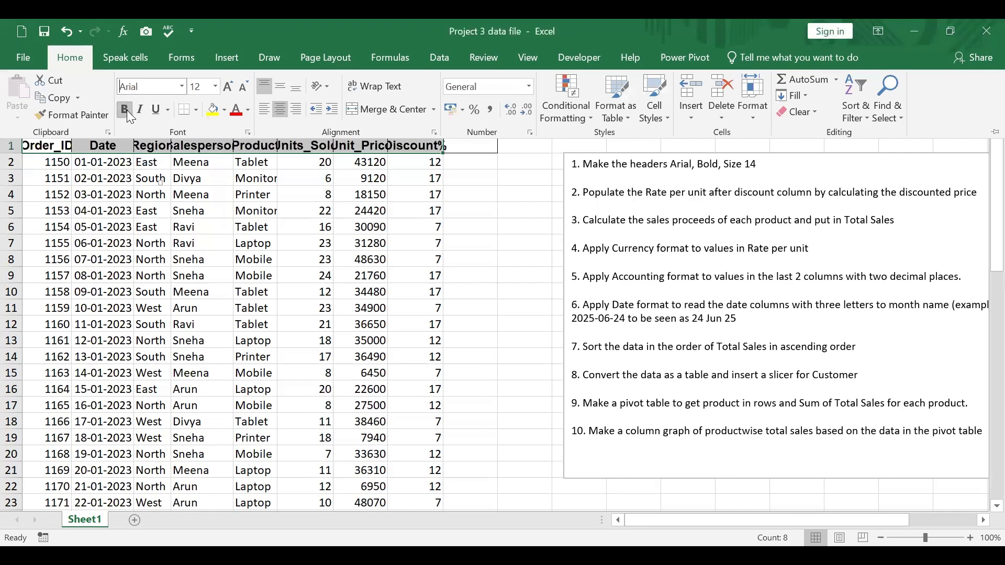
click(214, 86)
click(197, 181)
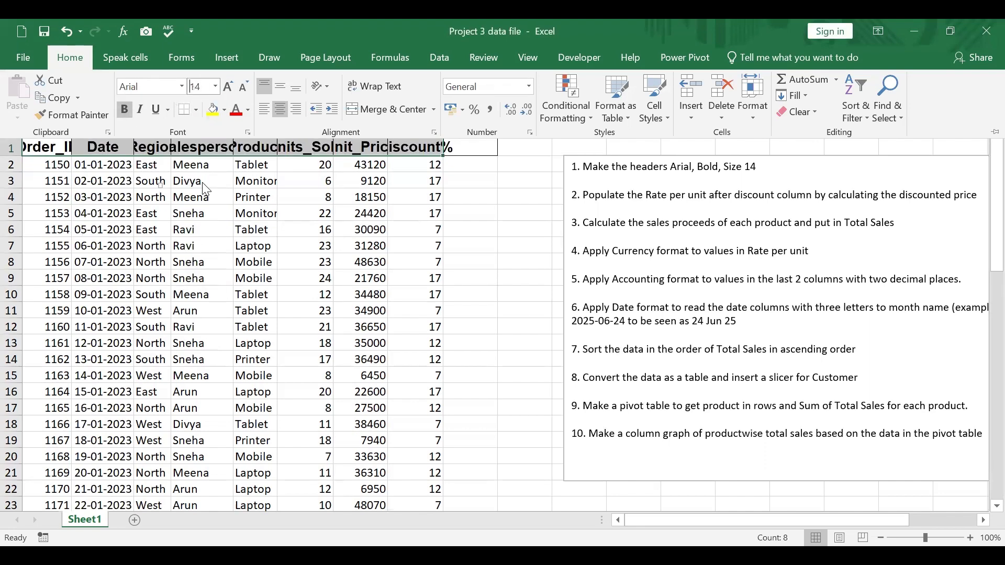
Fit the widths of columns A to H to their contents
click(468, 201)
drag(49, 127, 415, 129)
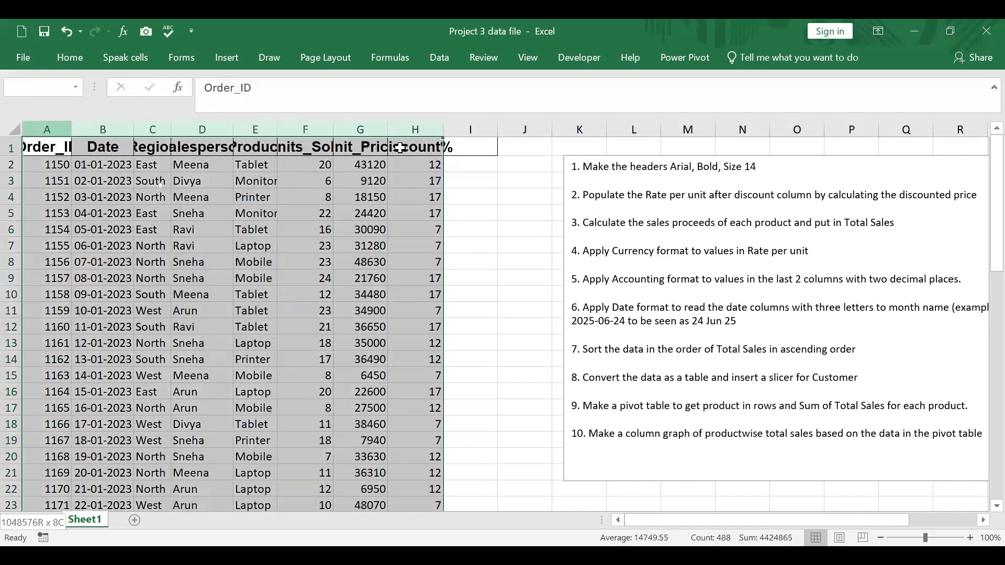
double_click(277, 127)
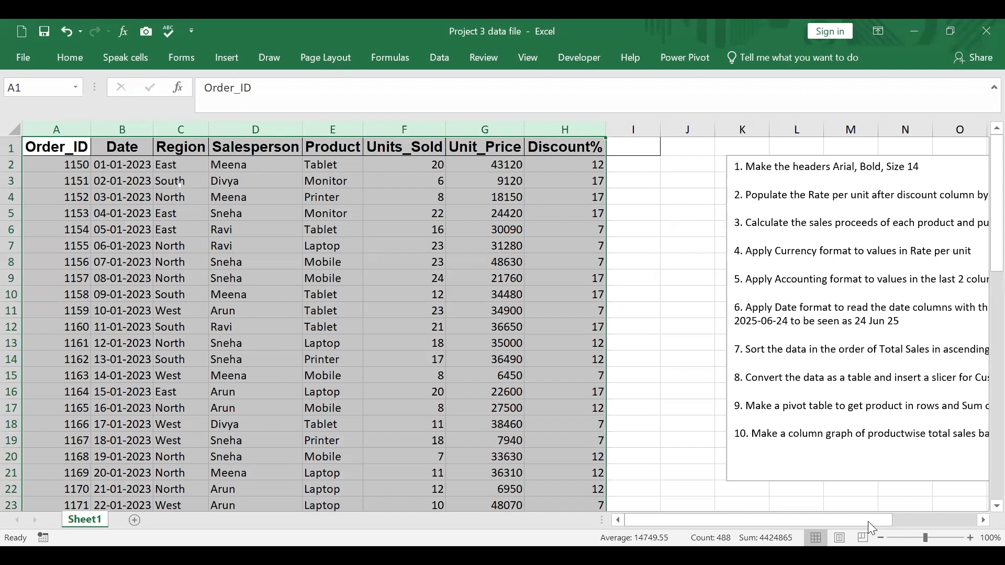
Begin a new header in the empty cell I1 beside Discount% with the text "Pro"
drag(850, 521, 876, 514)
click(507, 146)
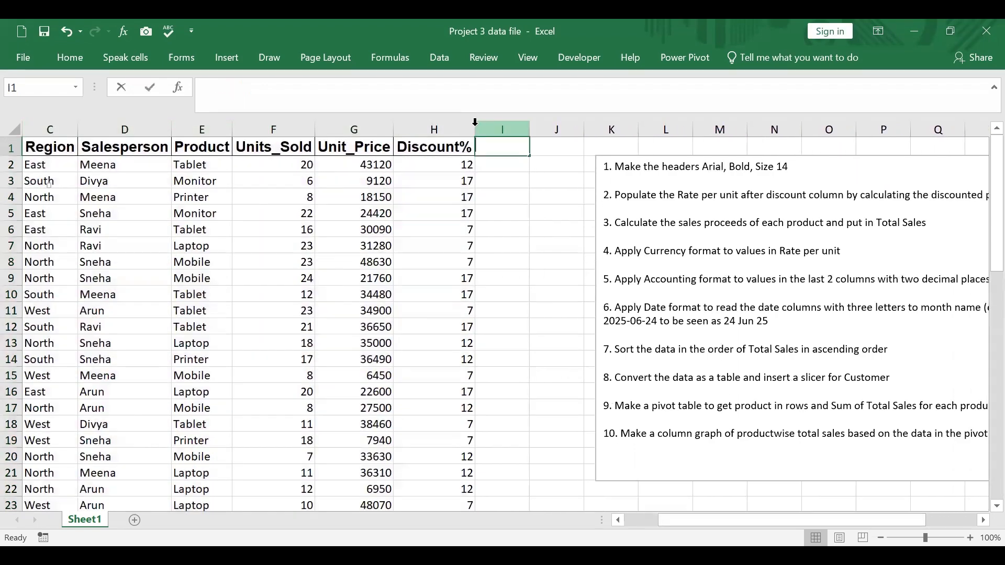
text(Di)
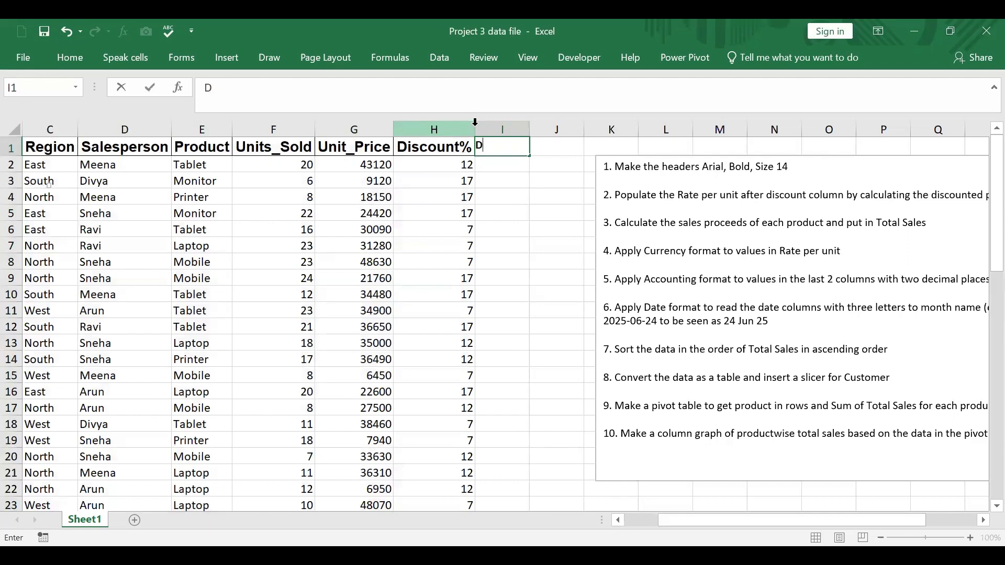
key(BackSpace)
text(Pro)
key(Home)
text(i)
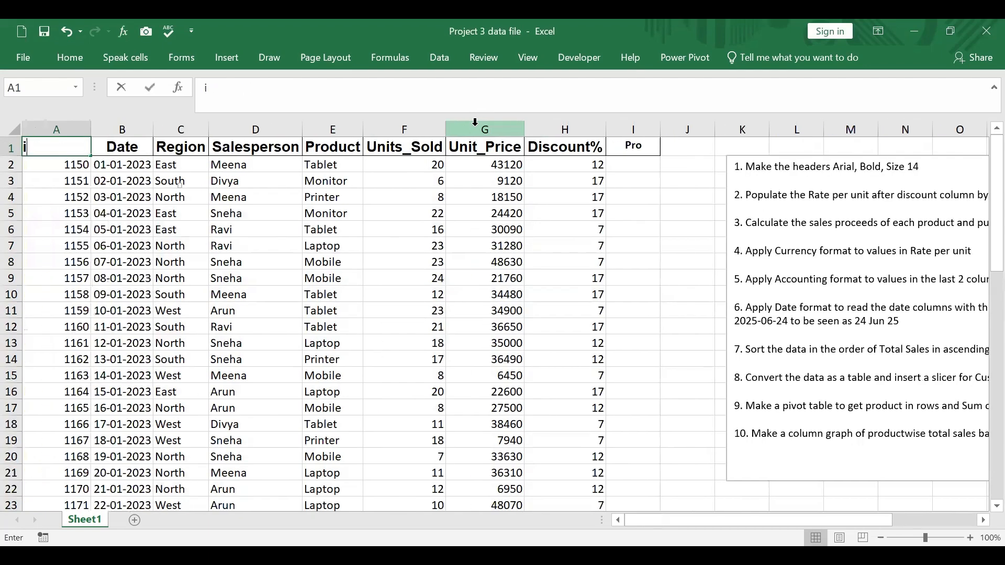
text(ce)
Change the header in I1 to "Price after Discount", with "Discount" on a second line inside the cell
click(643, 146)
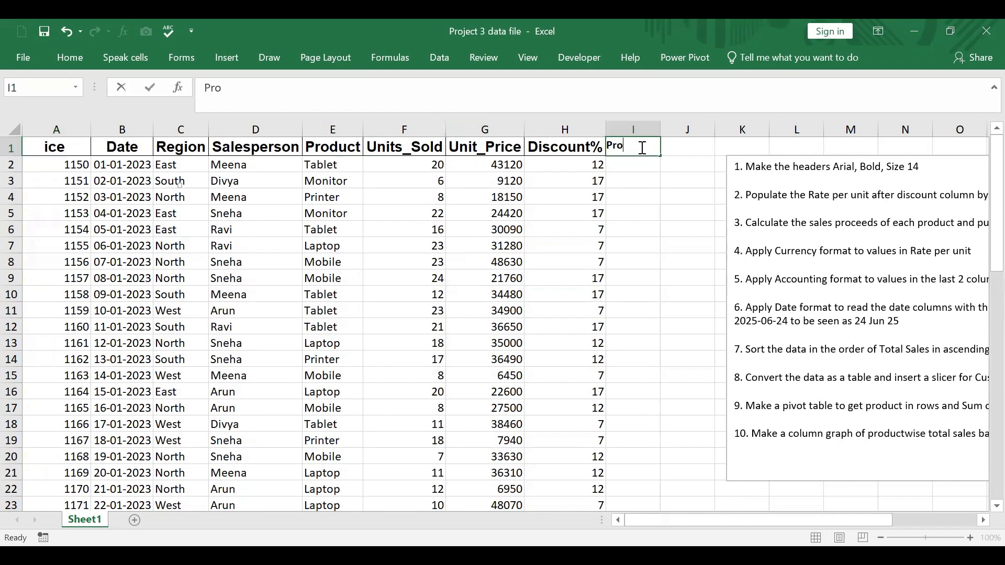
double_click(643, 147)
key(BackSpace)
text(ice after d)
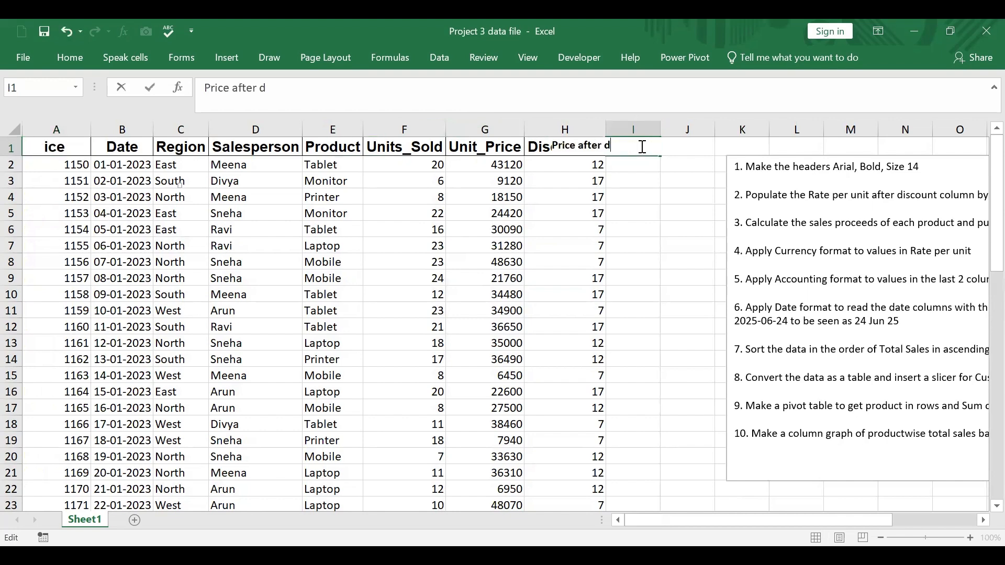
key(BackSpace)
key(BackSpace)
key(alt+Return)
text(Dis)
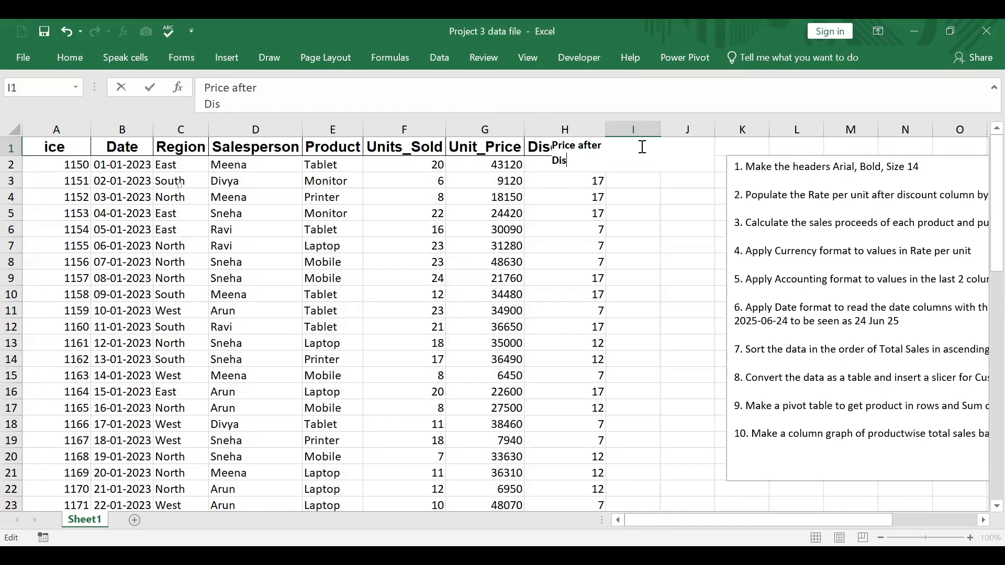
text(count)
click(662, 186)
click(635, 155)
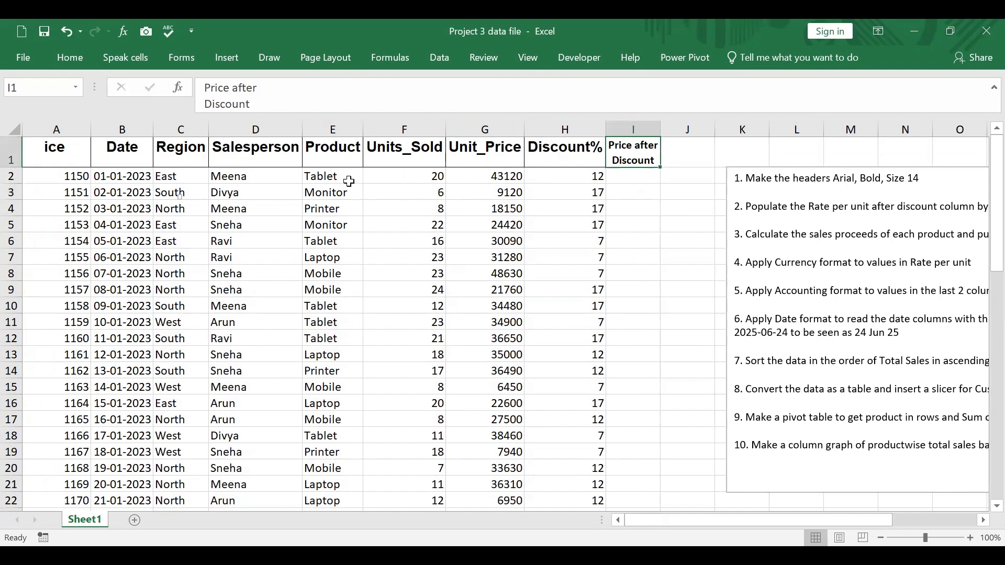
Split the Salesperson header in D1 into two lines, "Sales" and "person"
click(259, 156)
double_click(259, 155)
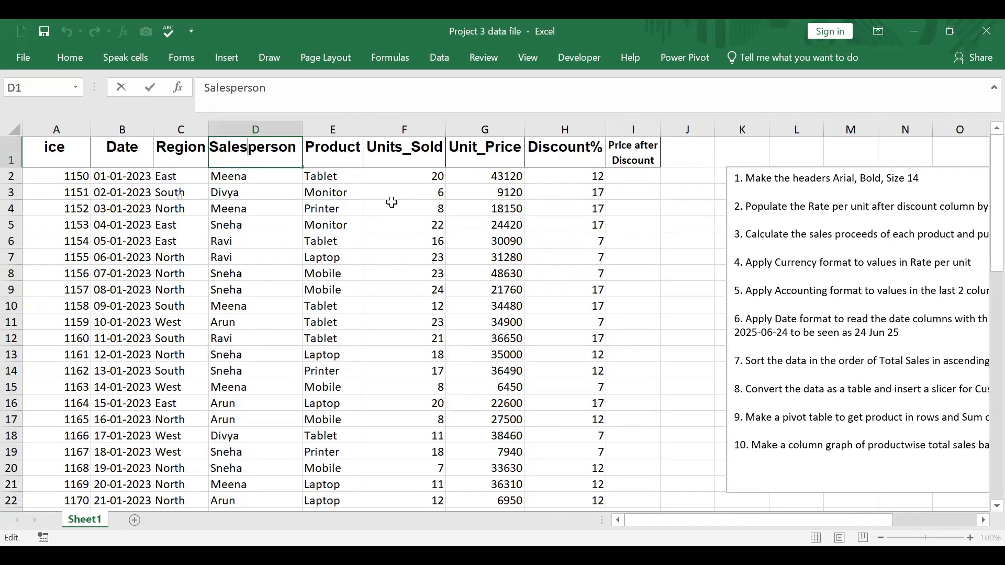
key(alt+Return)
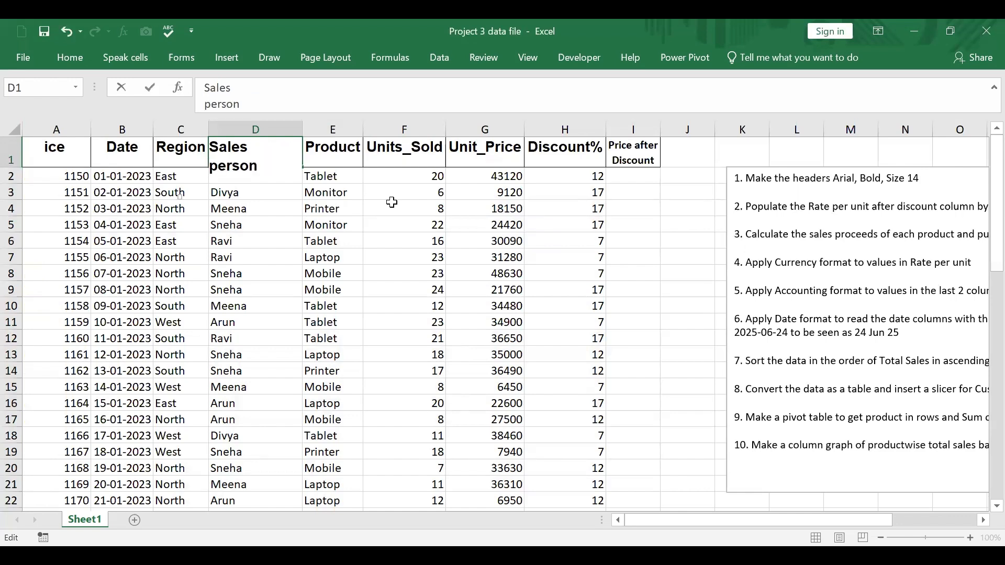
click(408, 291)
Split the Units_Sold header in F1 into two lines after the underscore
double_click(401, 151)
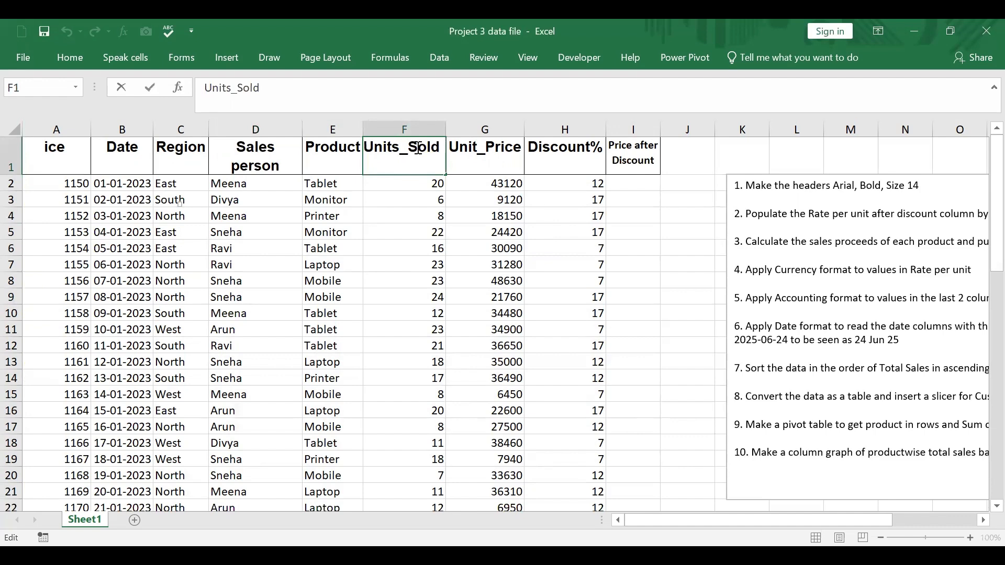
click(420, 158)
key(alt+Return)
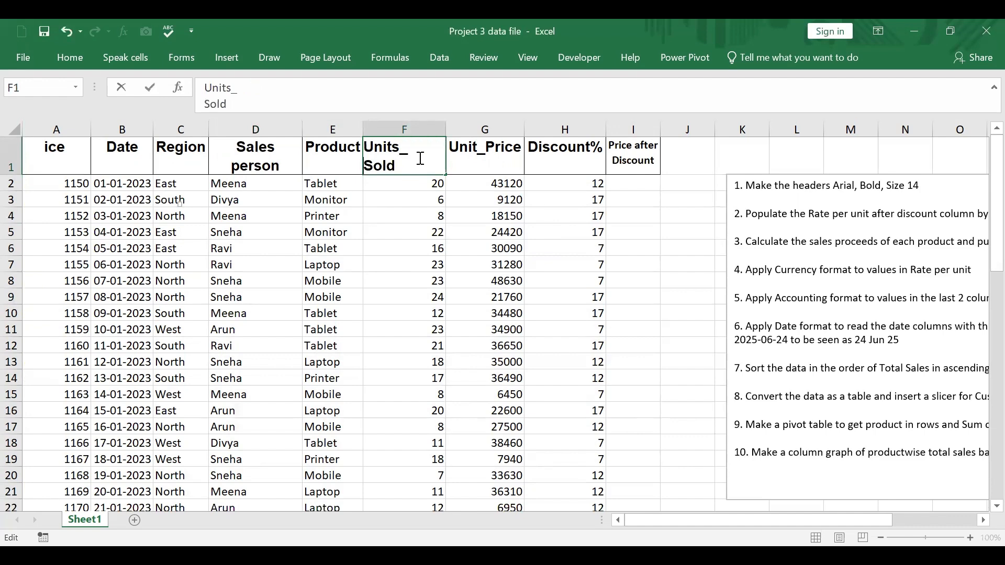
click(645, 278)
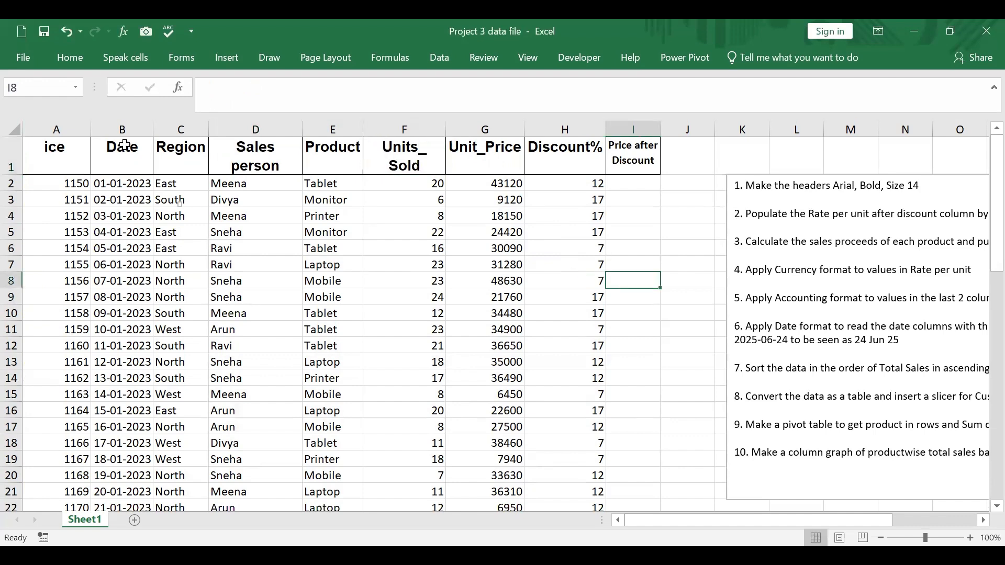
Replace the mistaken header in A1 with "Employee ID"
click(61, 150)
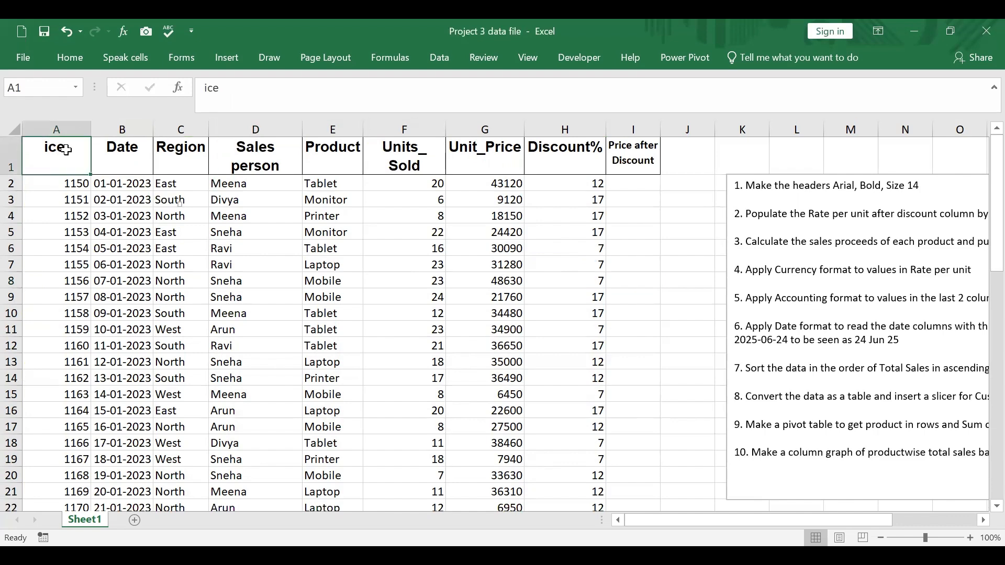
key(BackSpace)
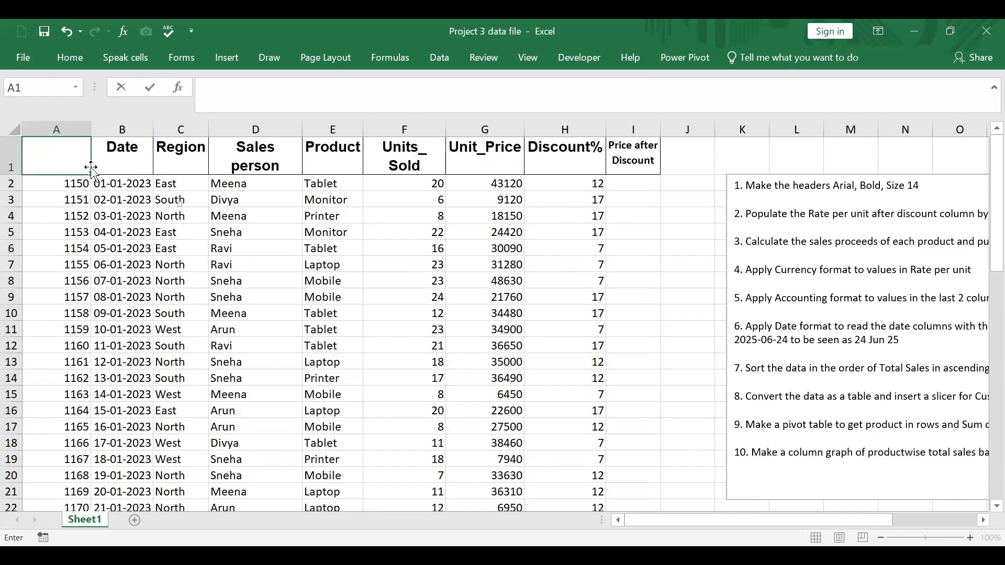
click(68, 160)
text(Emp)
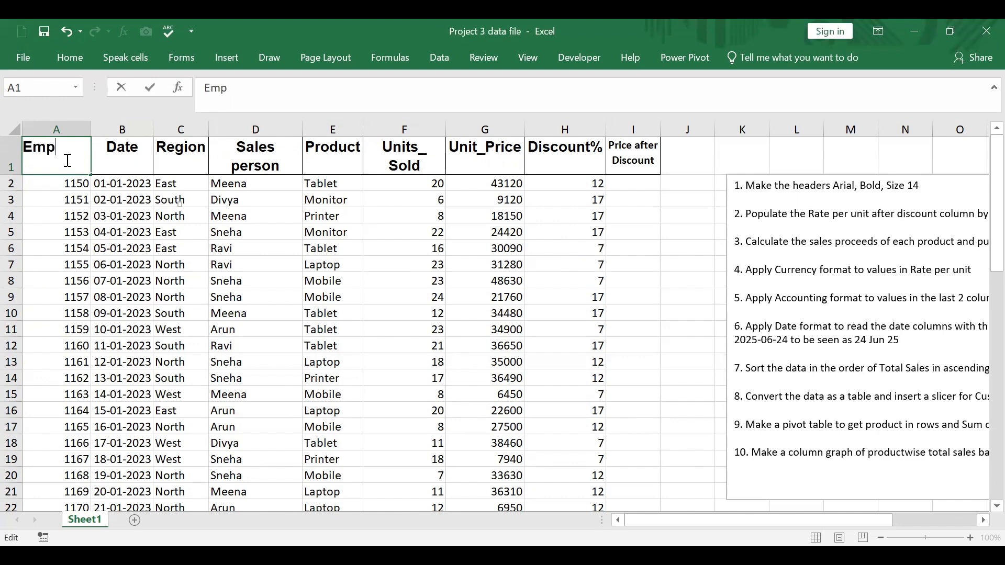
text(loyee ID)
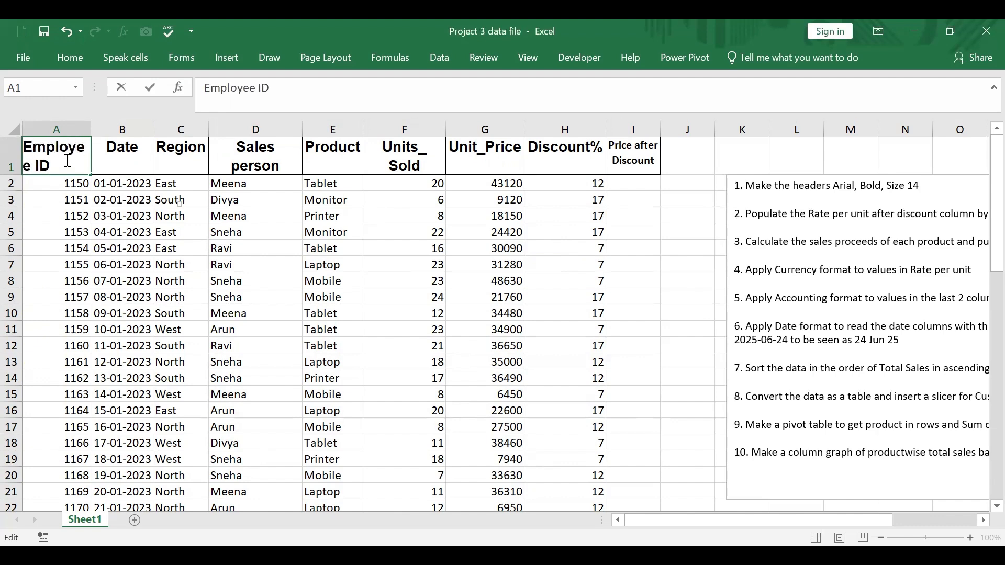
click(314, 326)
Insert a line break before "ID" in the A1 header
click(80, 156)
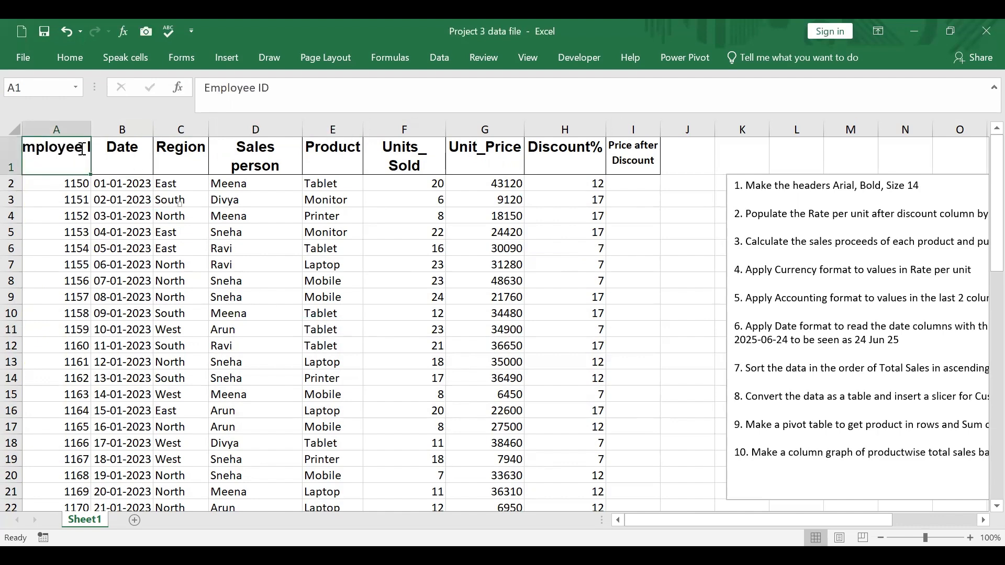
double_click(67, 164)
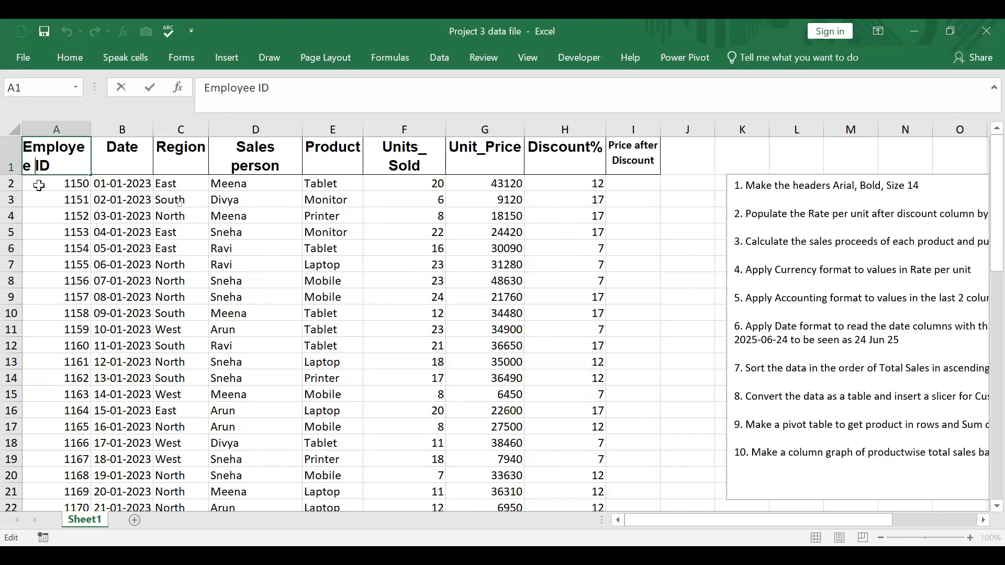
key(alt+Return)
click(337, 296)
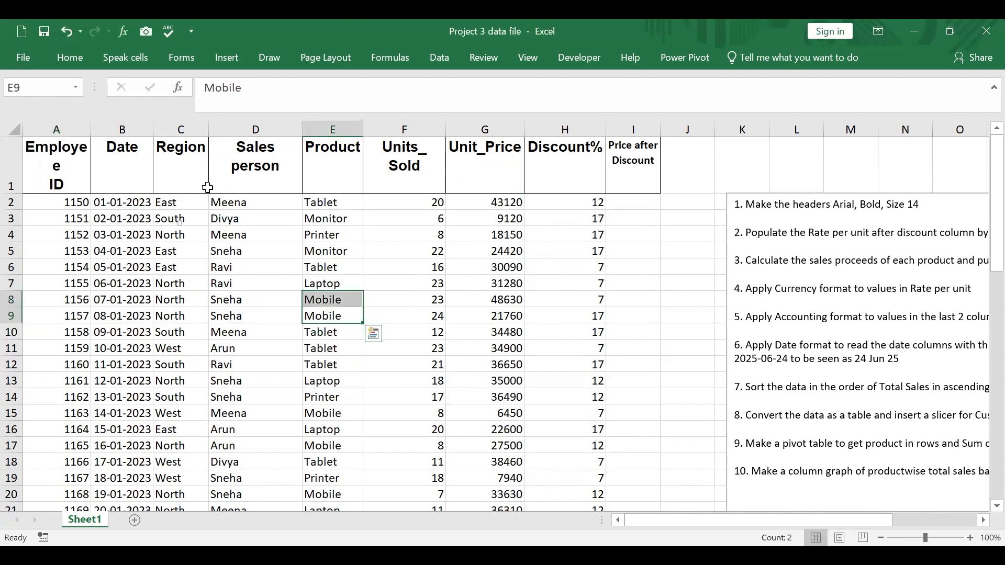
Fit columns A to I to their contents, and widen them all equally so "Employee" fits on one line
drag(84, 126, 646, 126)
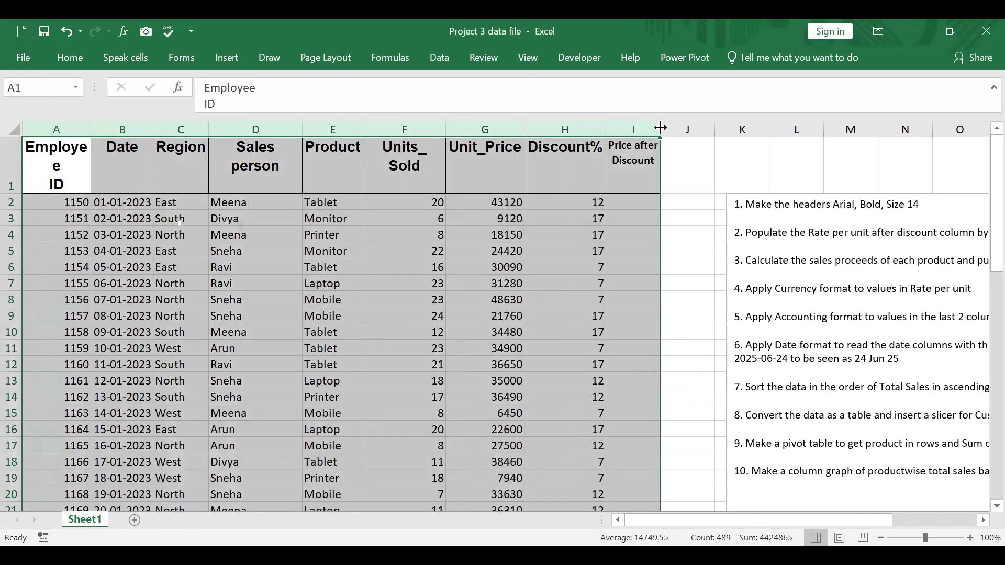
double_click(526, 130)
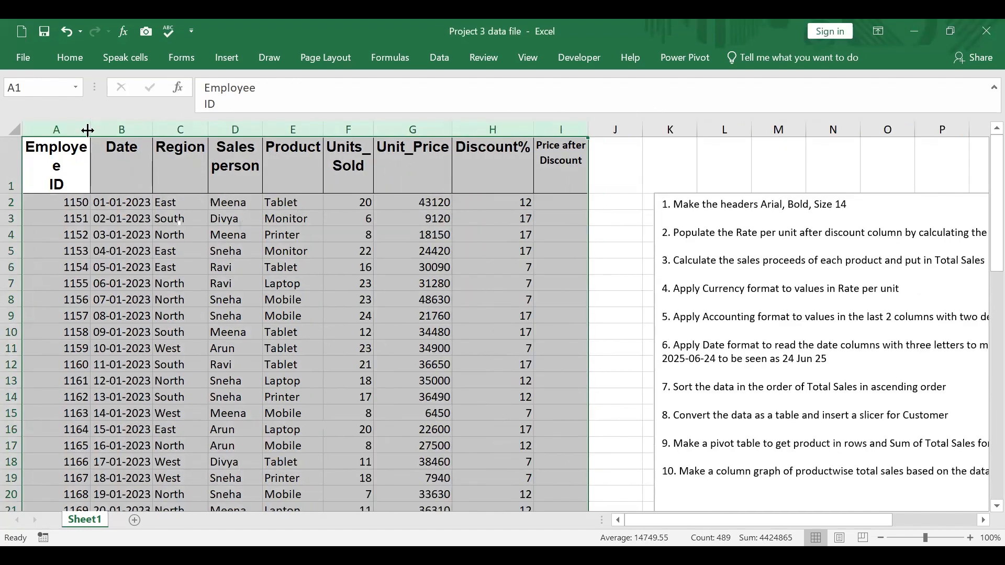
drag(90, 133, 100, 134)
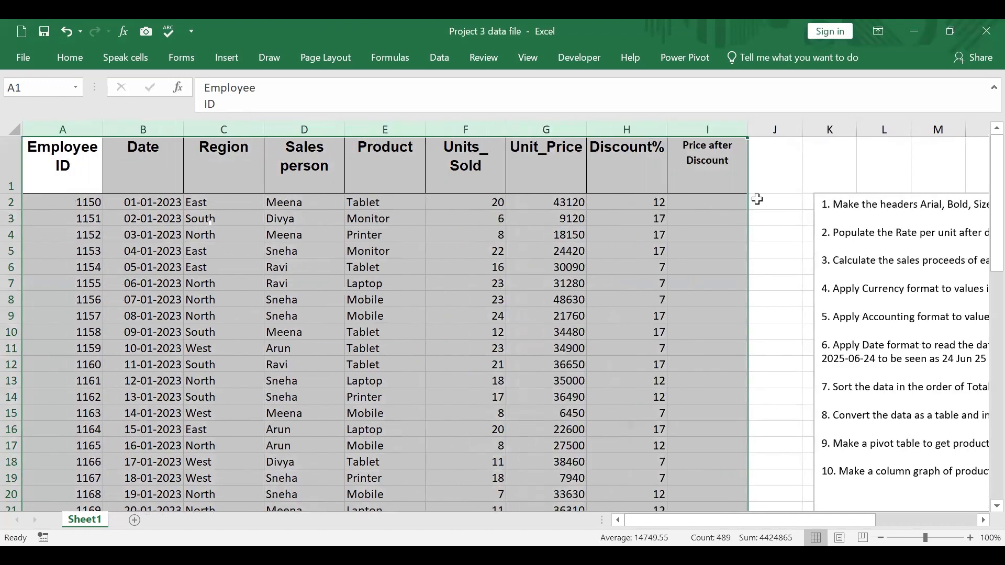
drag(757, 198, 750, 212)
Calculate the first price after discount in I2 with the formula =G2-G2*H2%
click(706, 202)
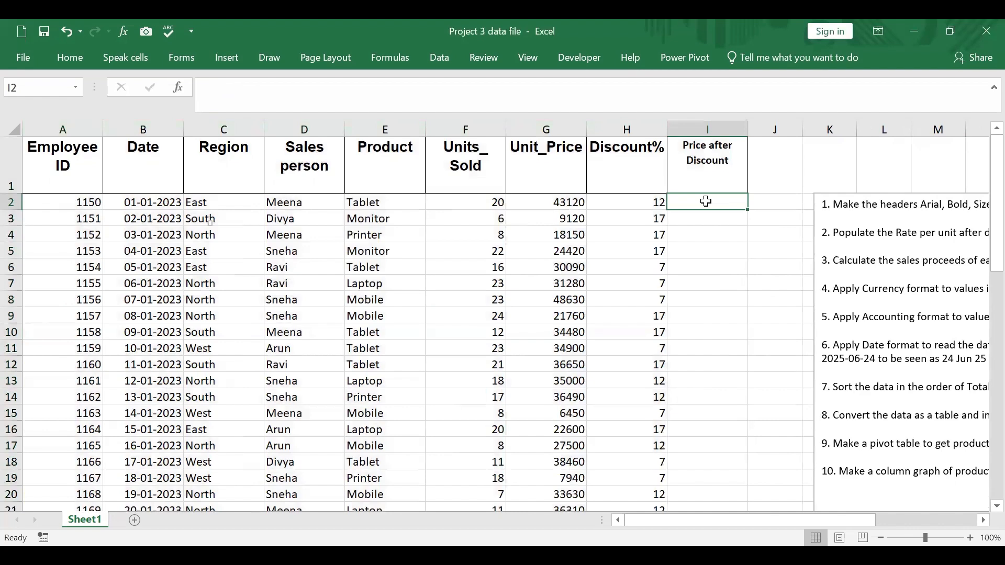
click(553, 203)
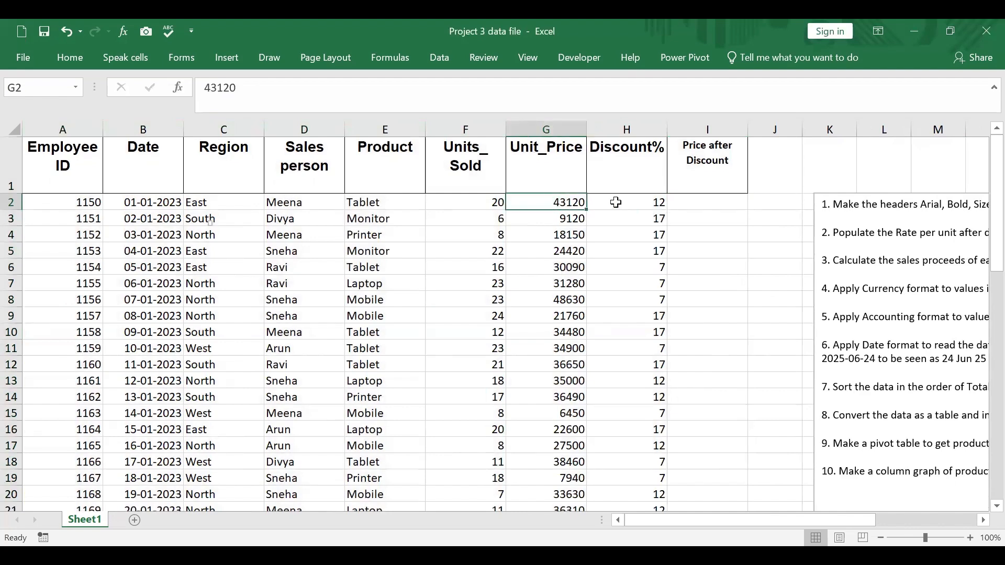
click(636, 201)
click(578, 204)
click(680, 202)
text(=)
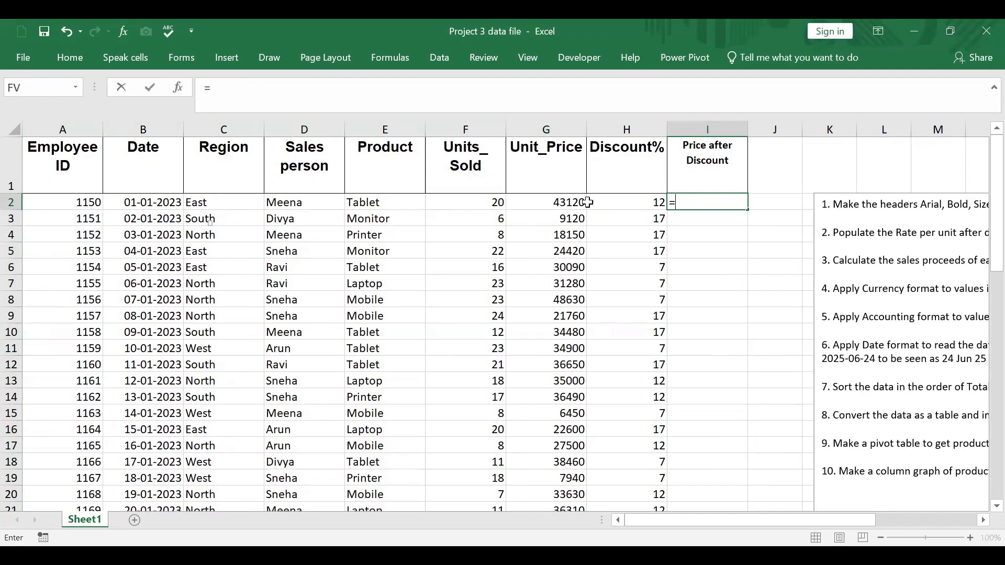
click(568, 201)
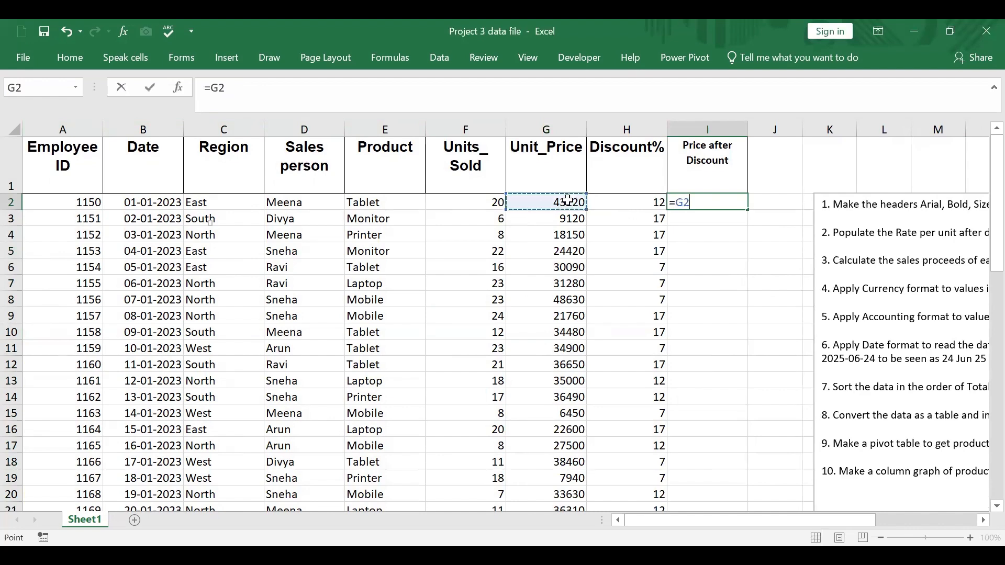
text(-)
click(560, 203)
text(*)
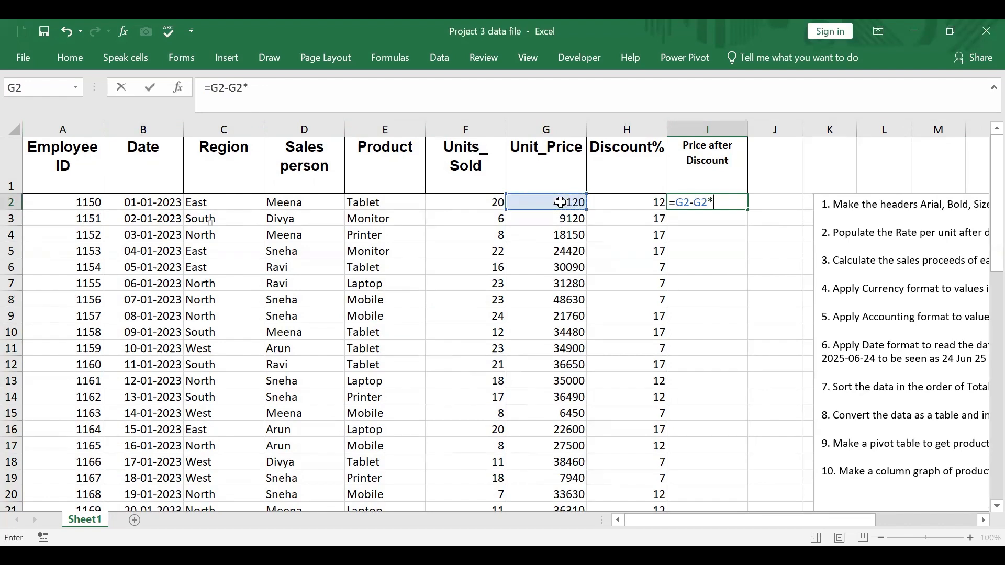
click(651, 204)
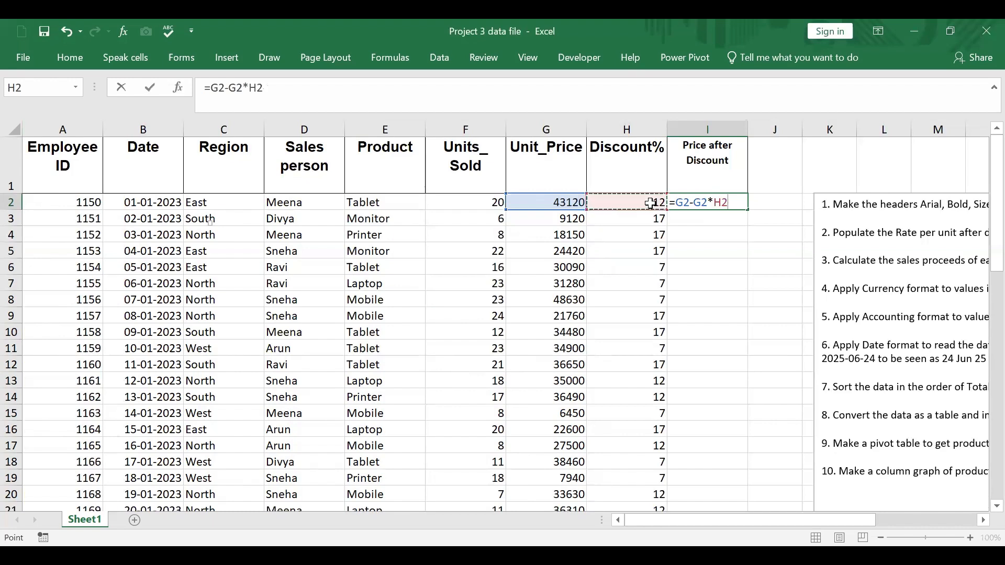
text(%)
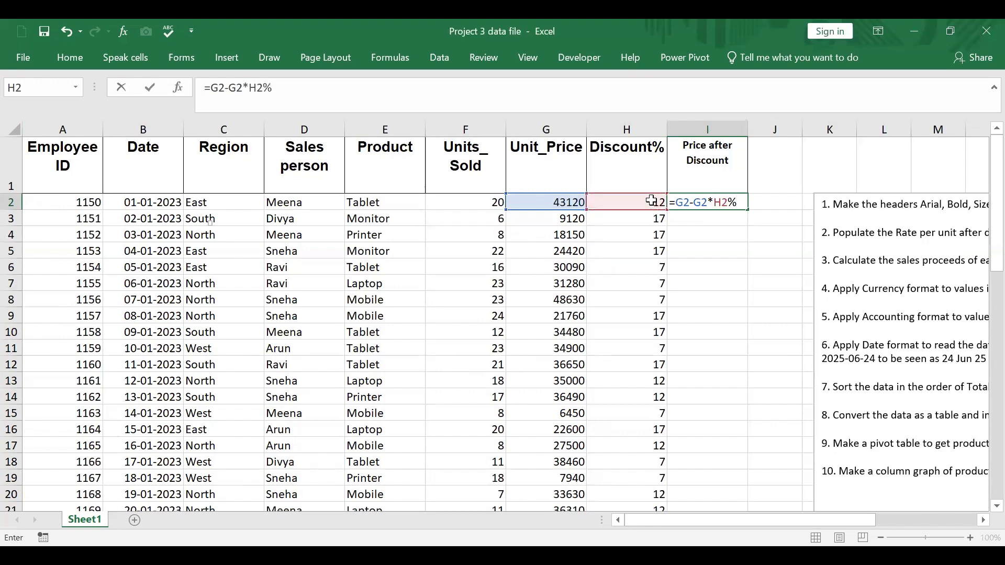
key(Return)
click(577, 203)
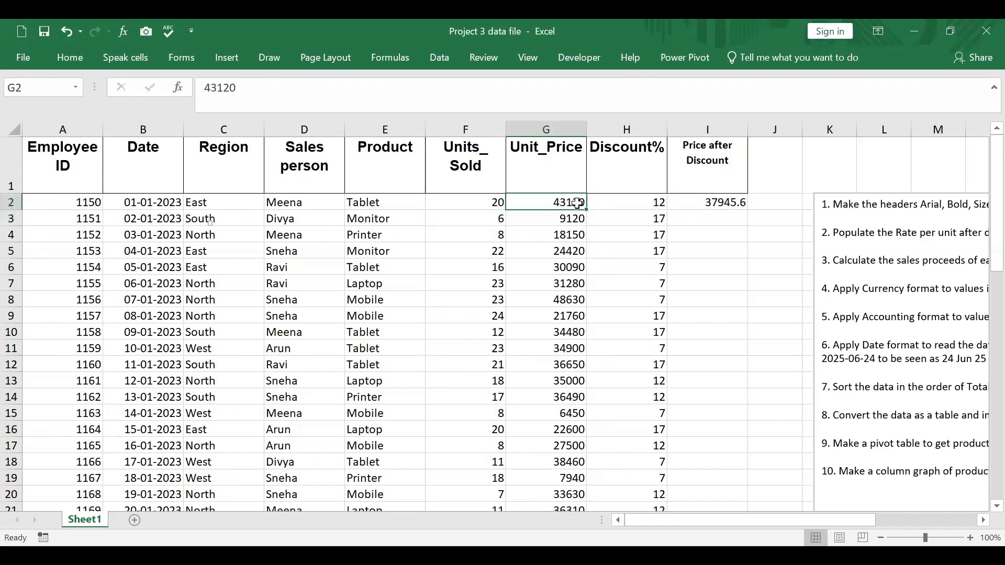
click(654, 203)
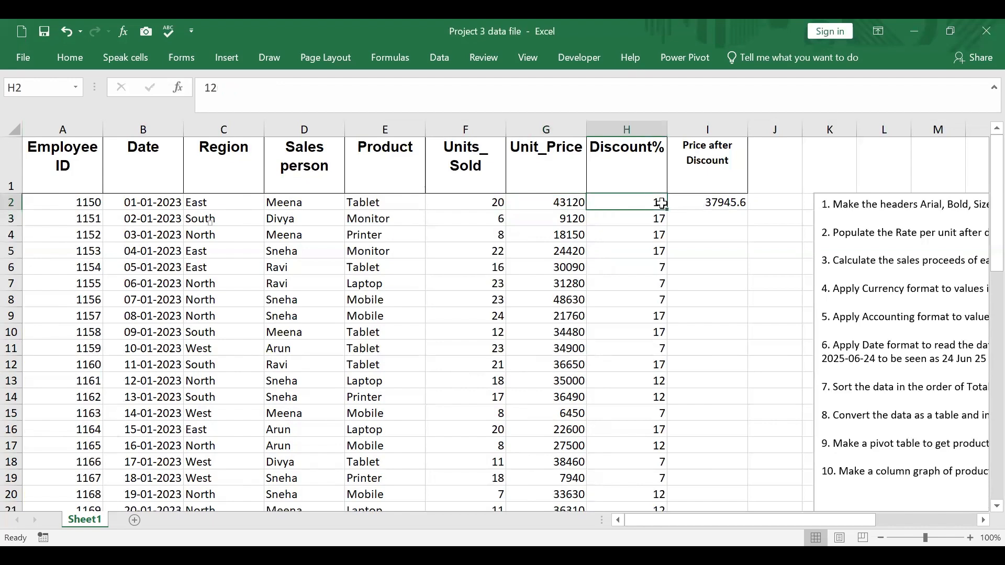
click(722, 203)
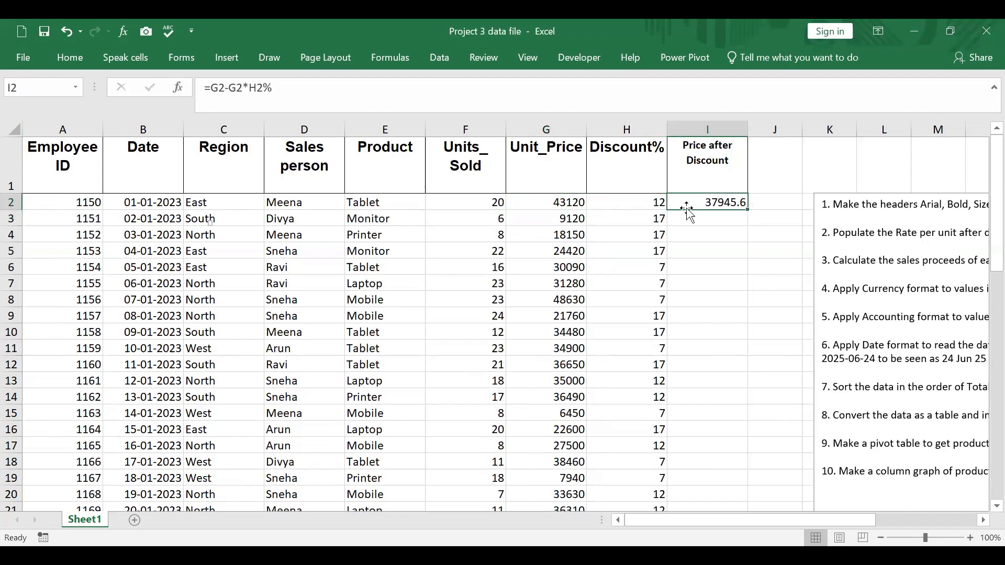
Try the alternative discount formula =G3*(100-H3)% in I3
click(710, 219)
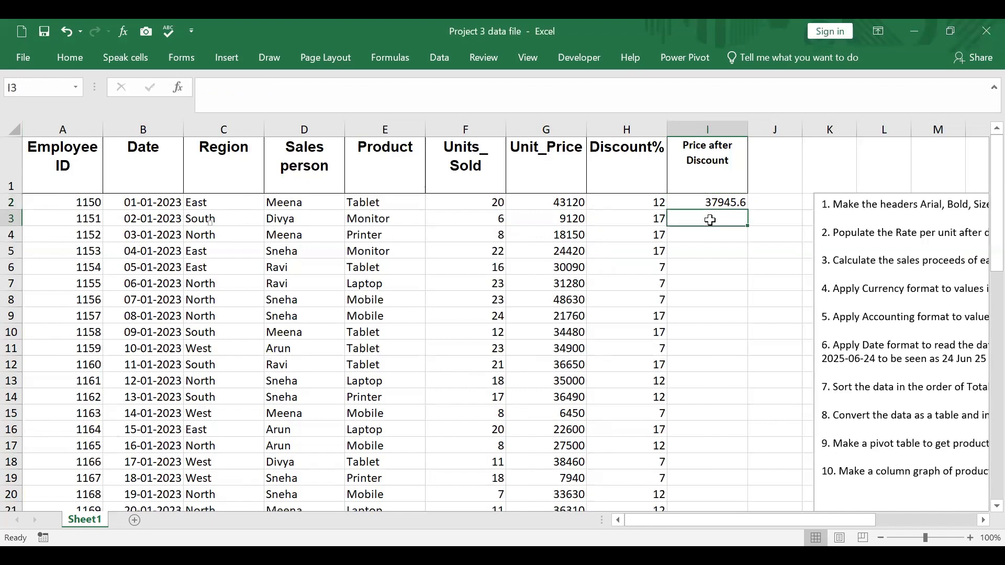
text(=)
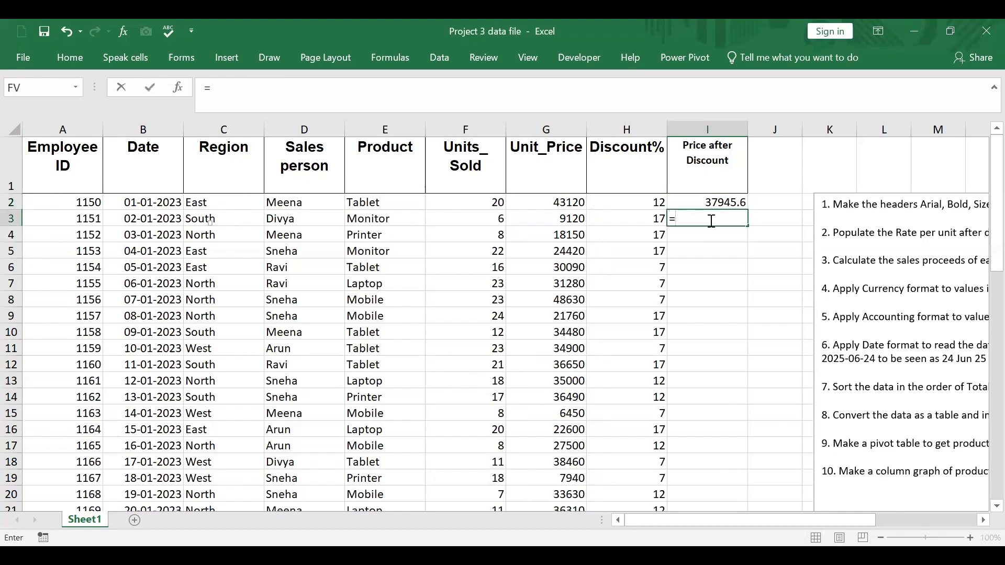
click(563, 221)
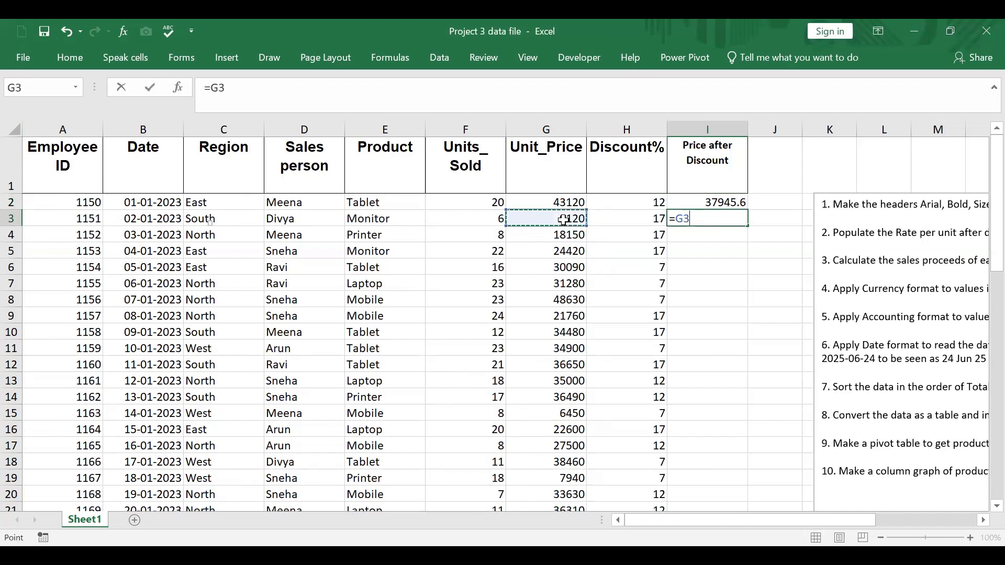
text(*(100-)
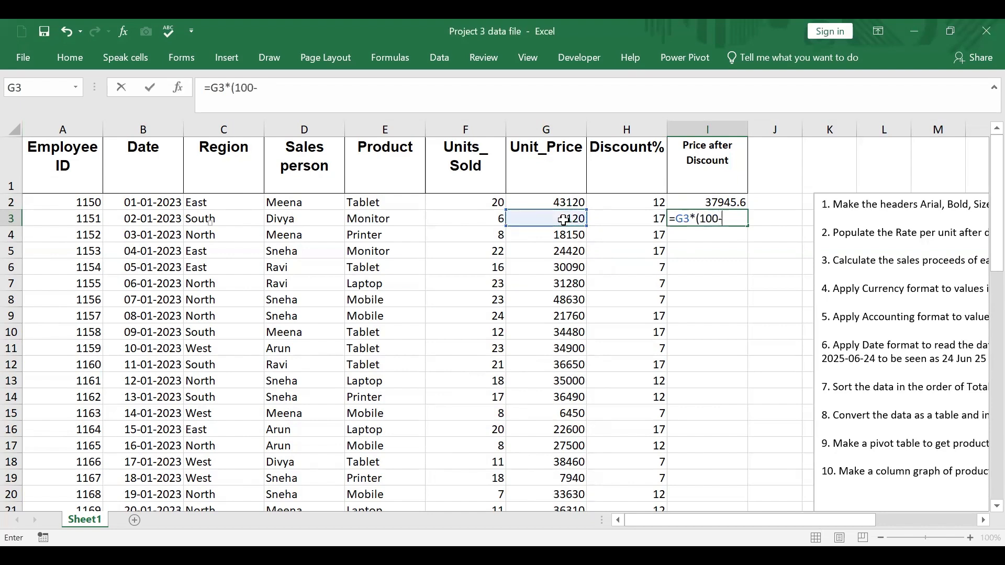
click(630, 220)
text())
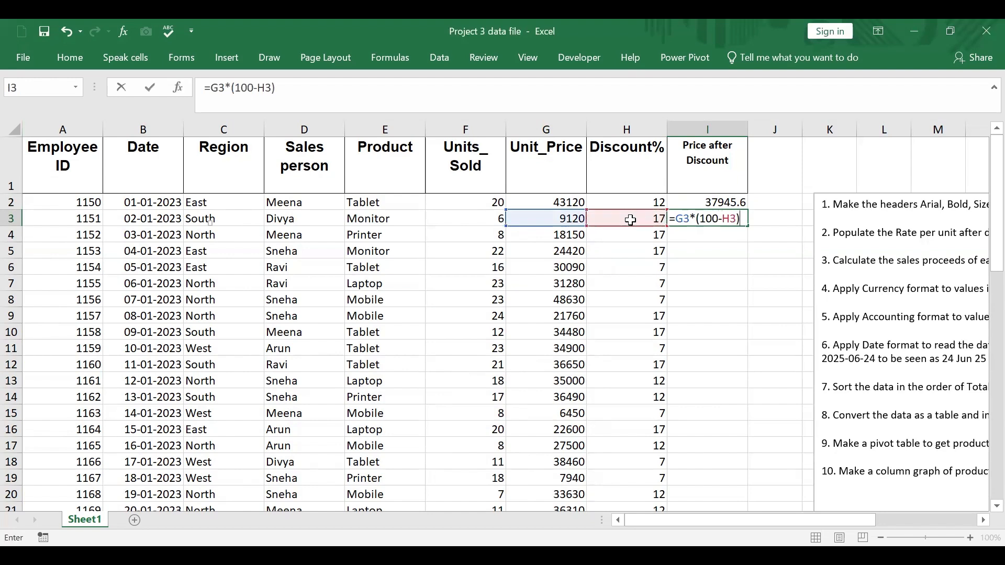
text(%)
key(Return)
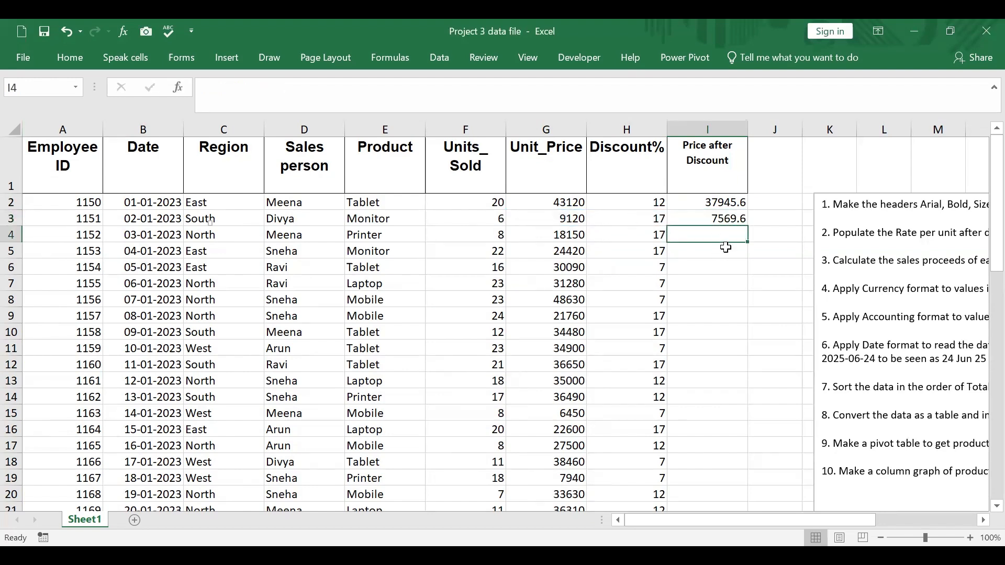
Clear the trial formula from I3, and fill the I2 formula down the Price after Discount column to the last data row
click(738, 200)
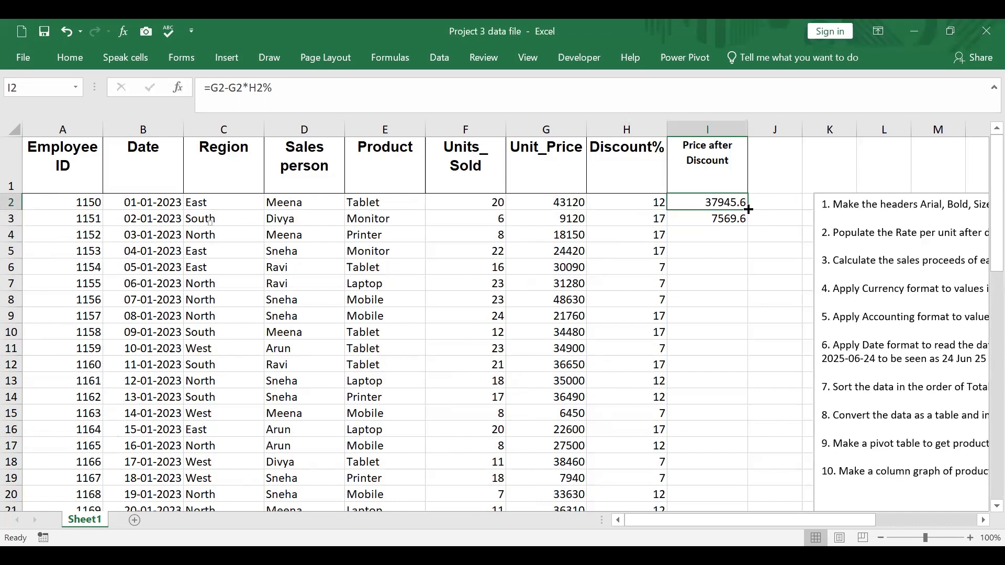
drag(749, 210, 748, 223)
click(734, 221)
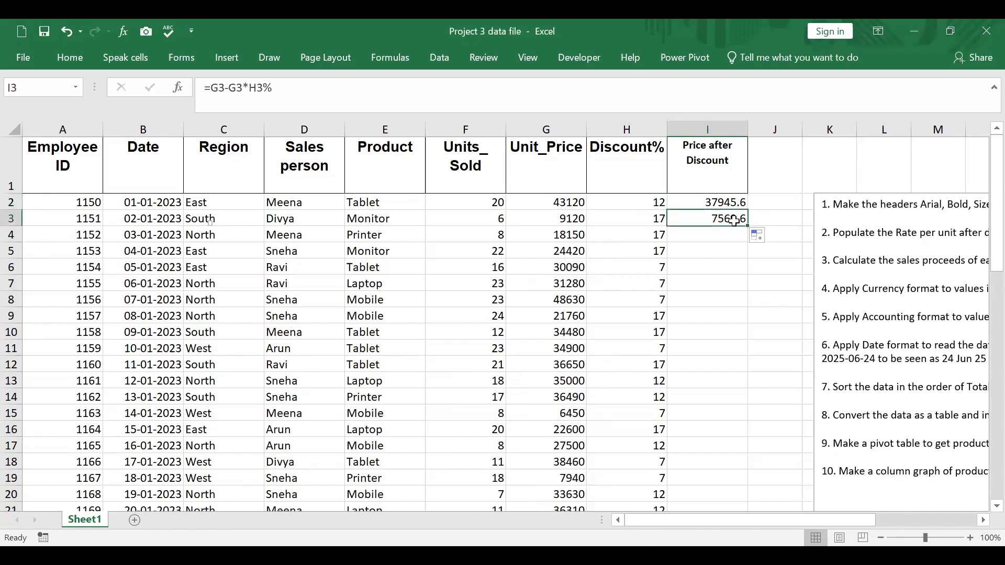
key(Delete)
click(736, 204)
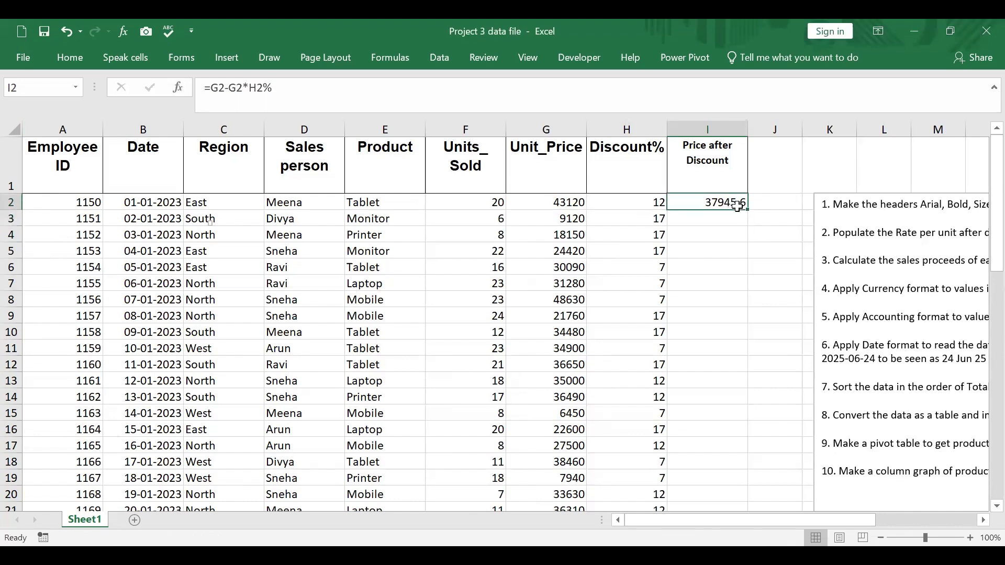
double_click(748, 209)
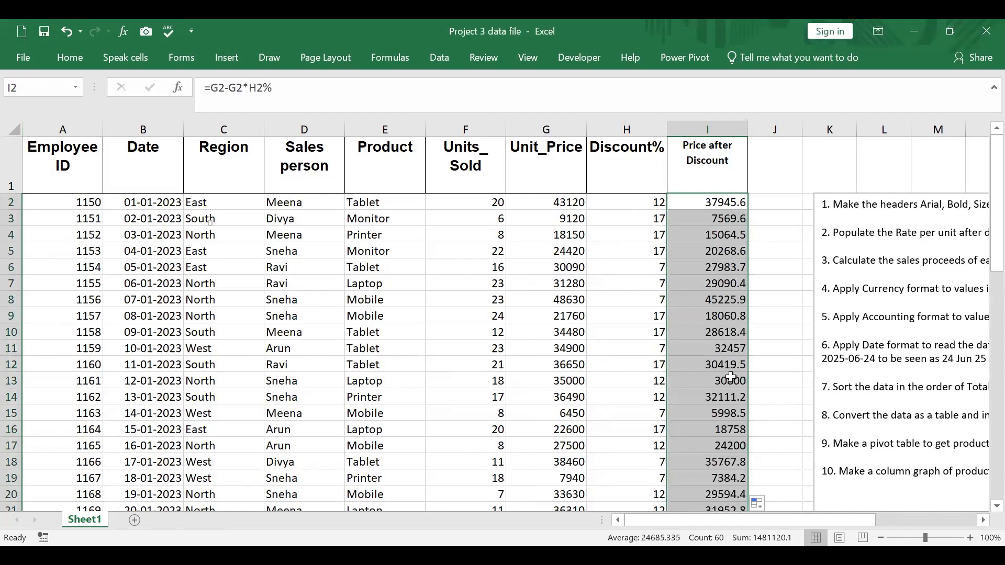
Add the header "Total Sales" in J1, beside the Price after Discount column
drag(843, 519, 870, 521)
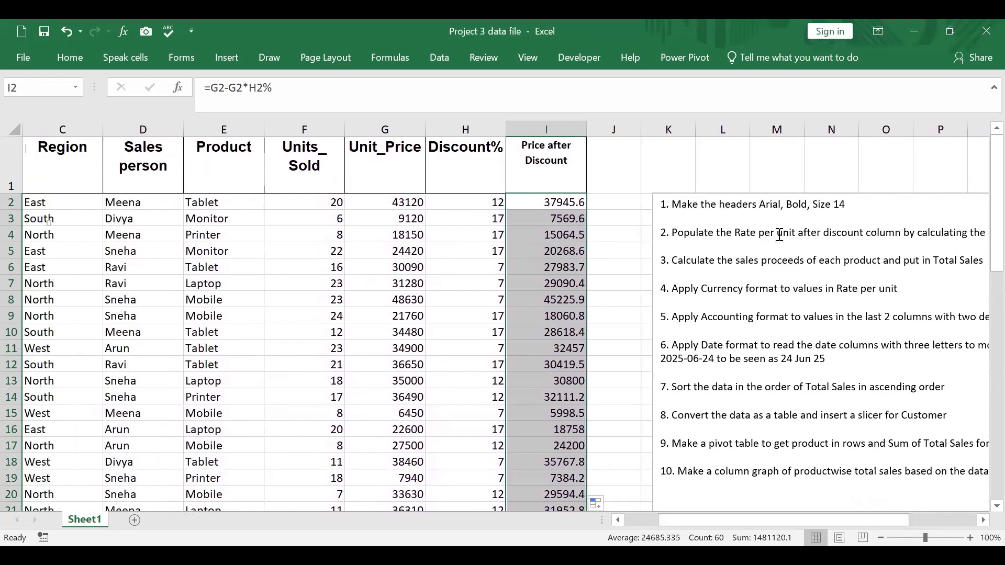
click(600, 154)
text(Tota)
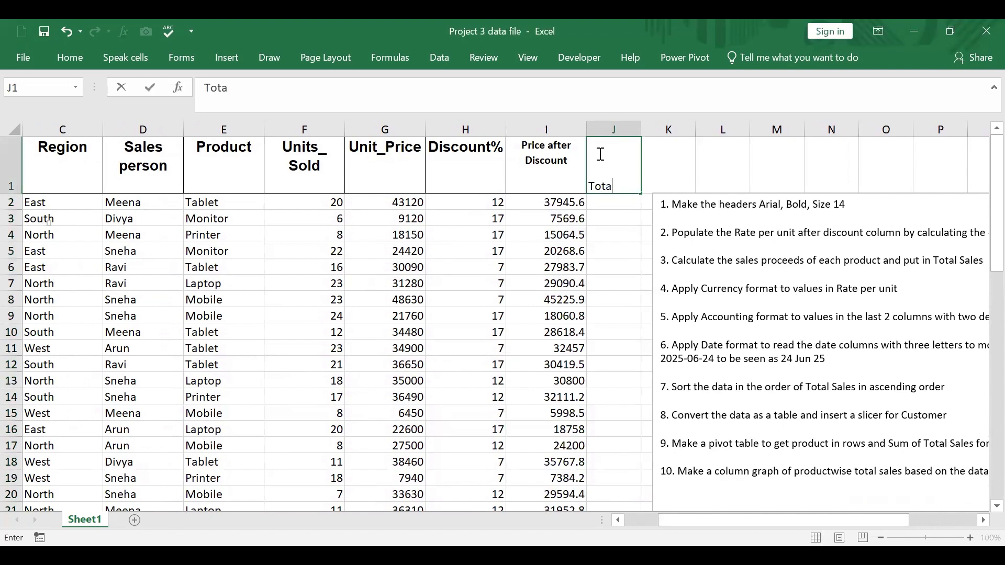
text(l Sales)
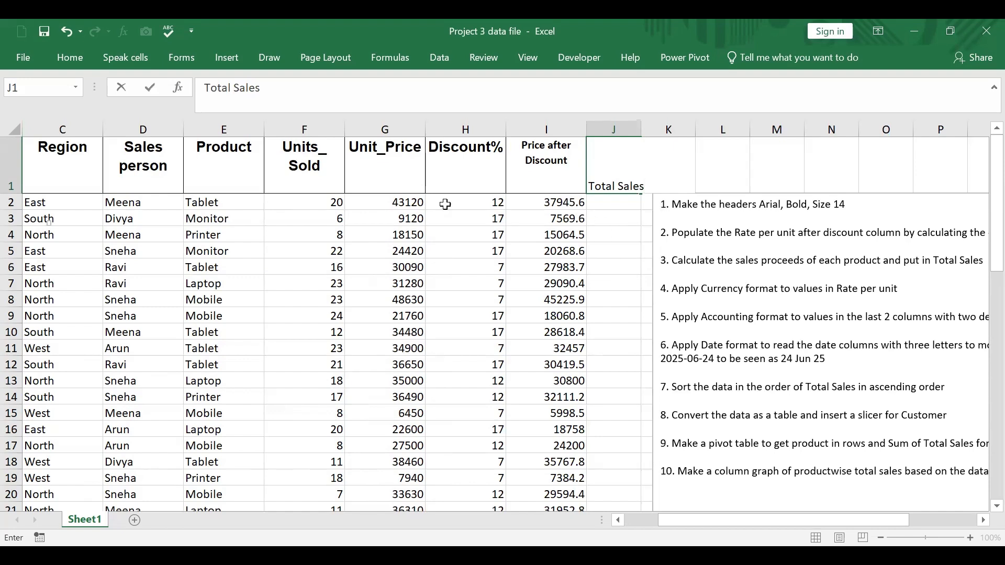
click(612, 202)
click(583, 253)
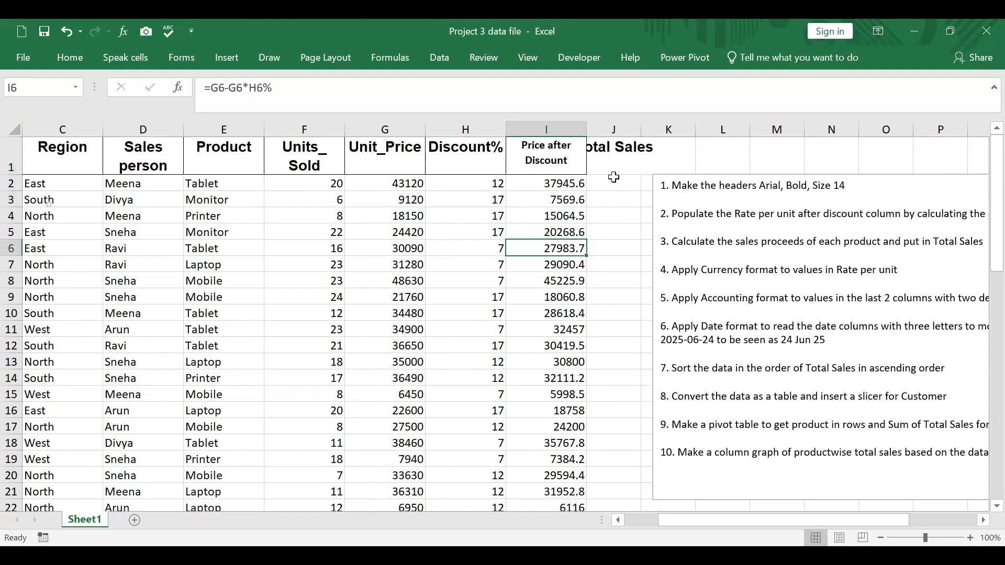
Calculate the sales proceeds in J2 with =I2*F2, and fill the formula down the Total Sales column
click(618, 184)
text(=)
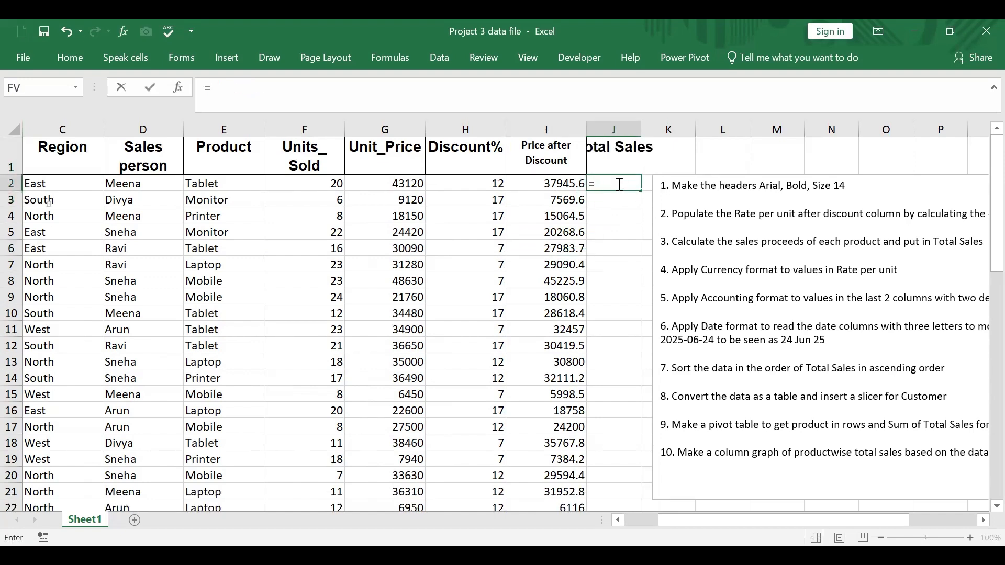
click(542, 188)
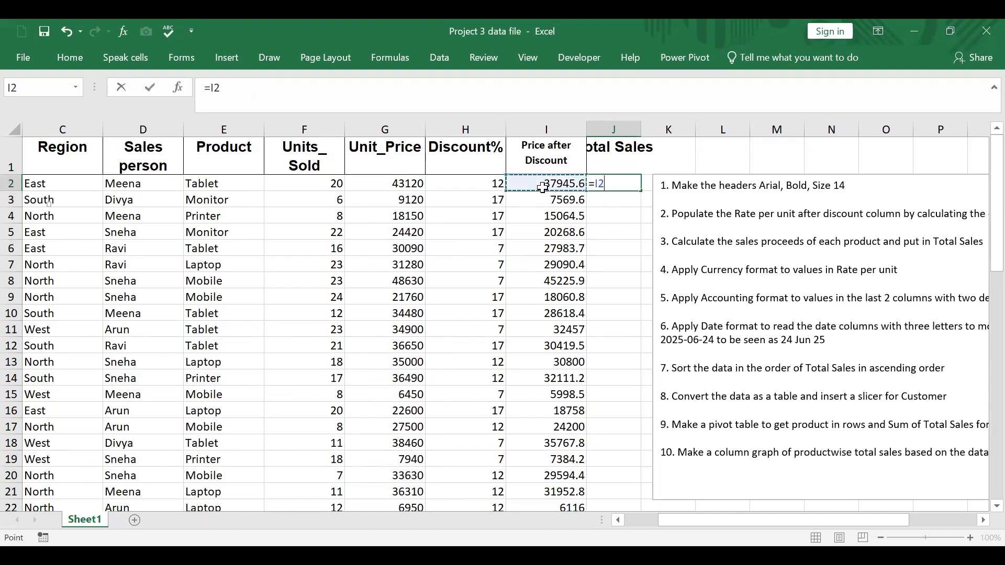
text(*)
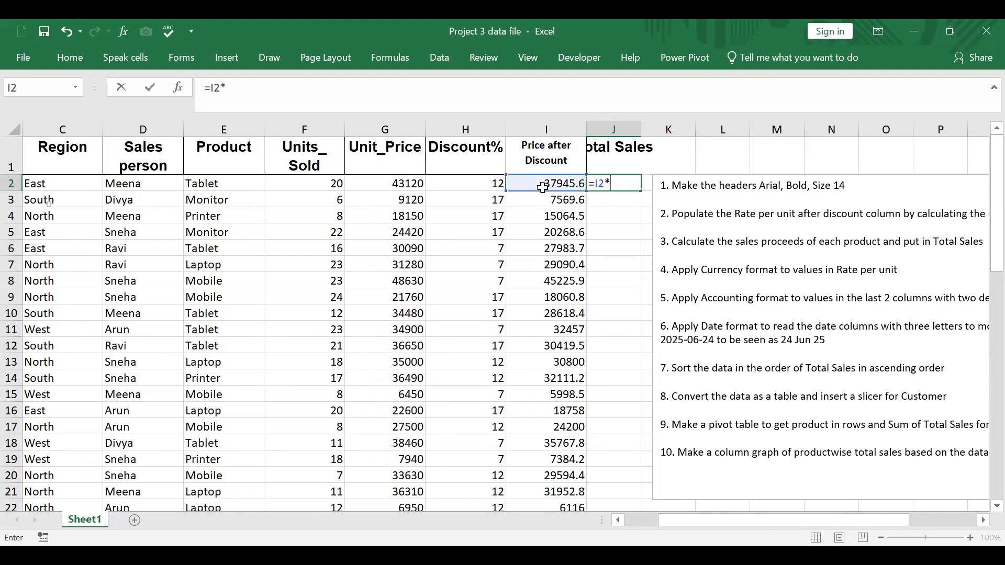
click(323, 190)
key(Return)
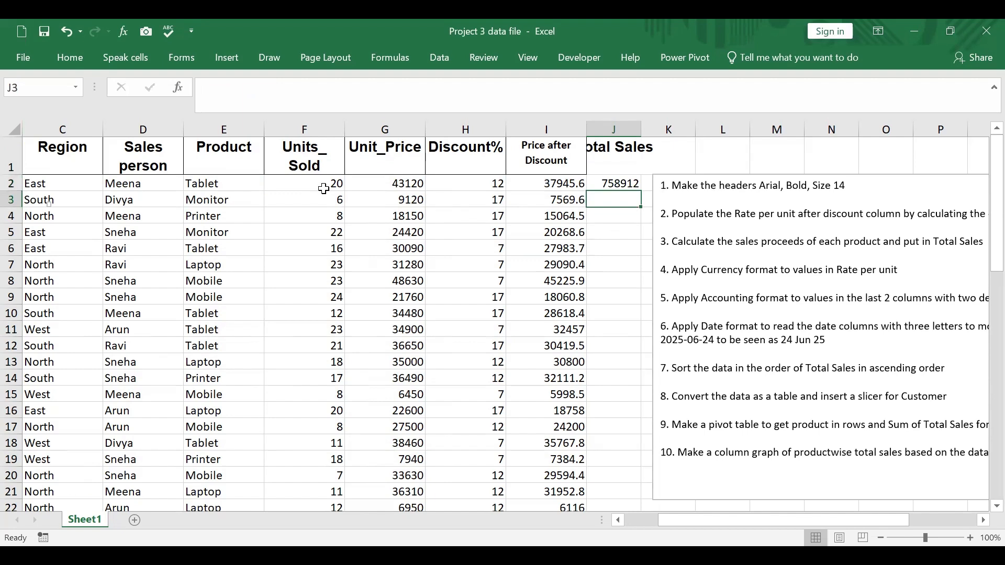
click(628, 184)
double_click(640, 190)
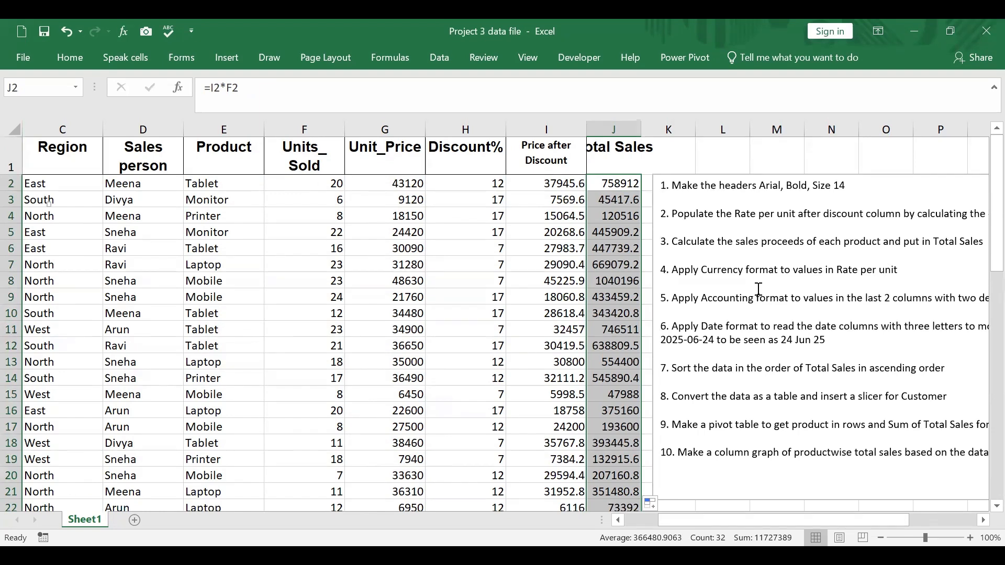
Apply the Currency format with 0 decimal places and the ₹ symbol to the Unit_Price values in G2:G61
click(414, 182)
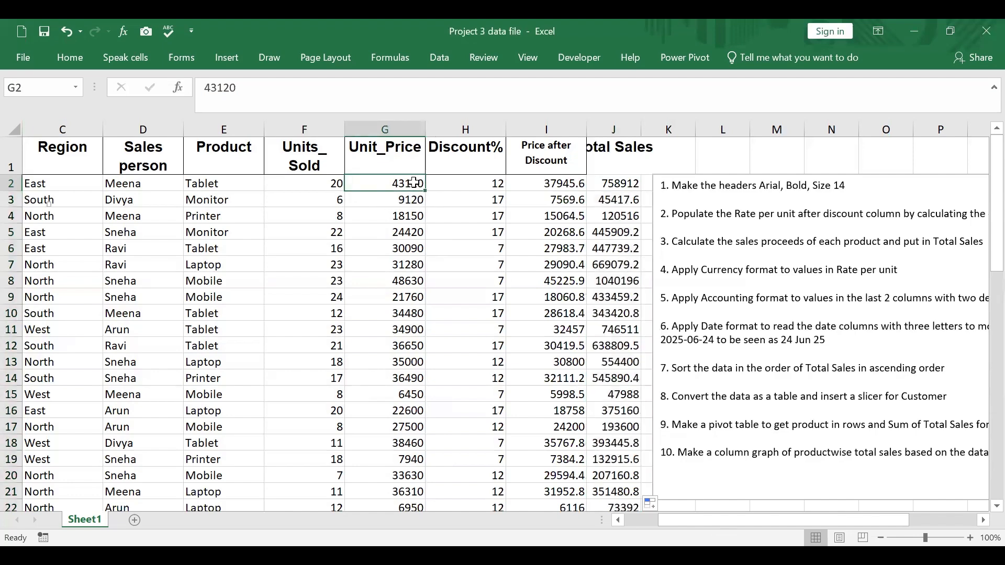
key(ctrl+shift+Down)
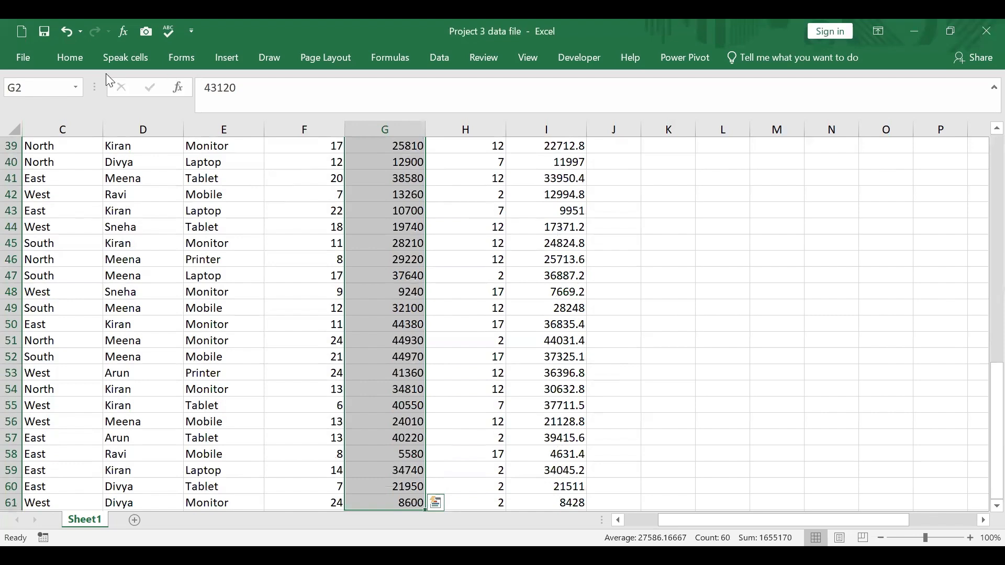
right_click(367, 184)
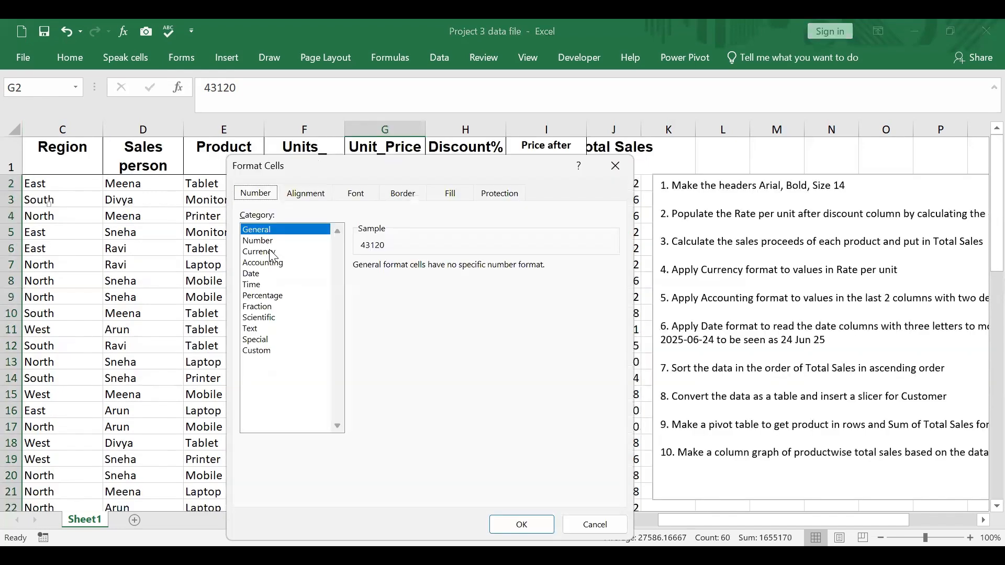
click(270, 252)
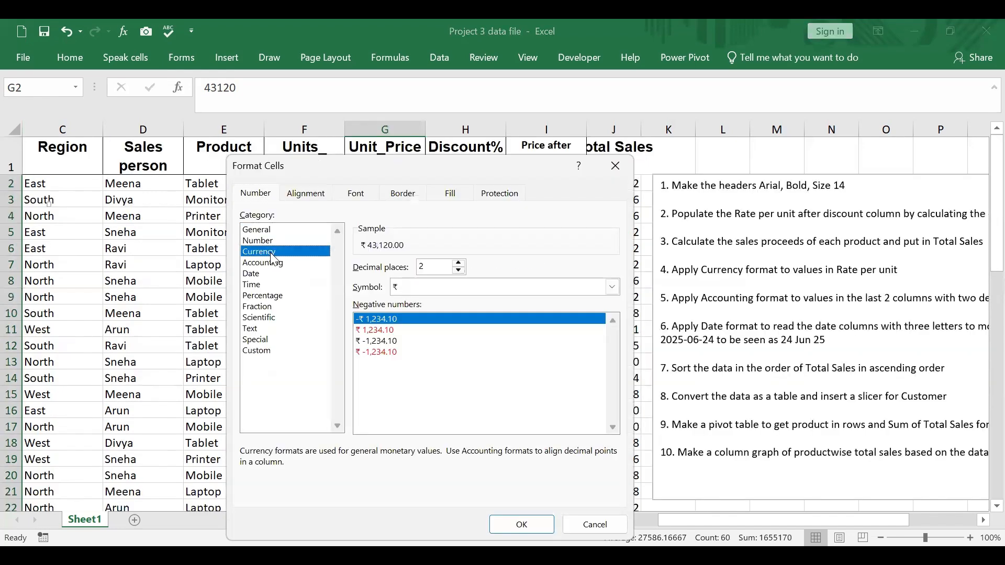
double_click(459, 271)
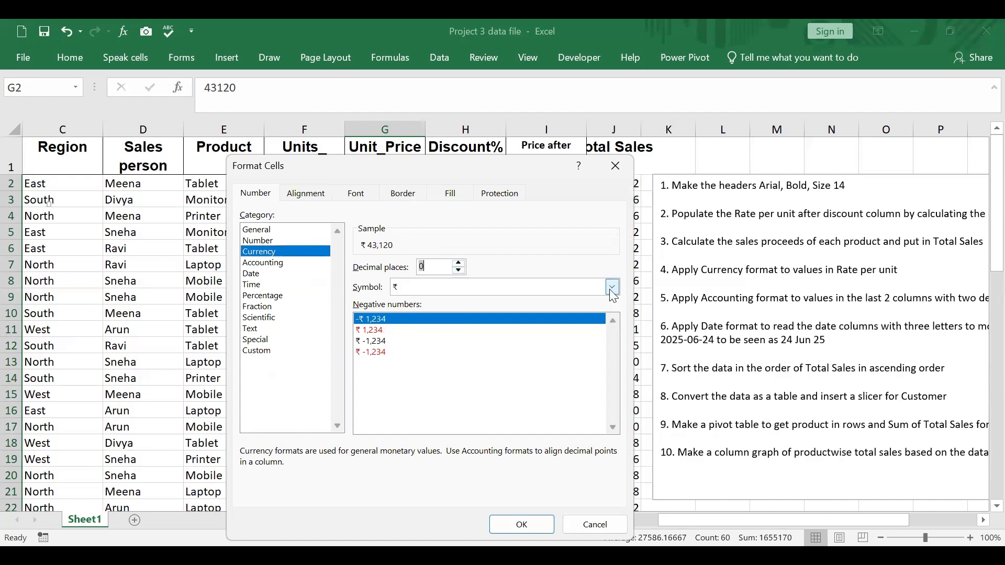
click(612, 288)
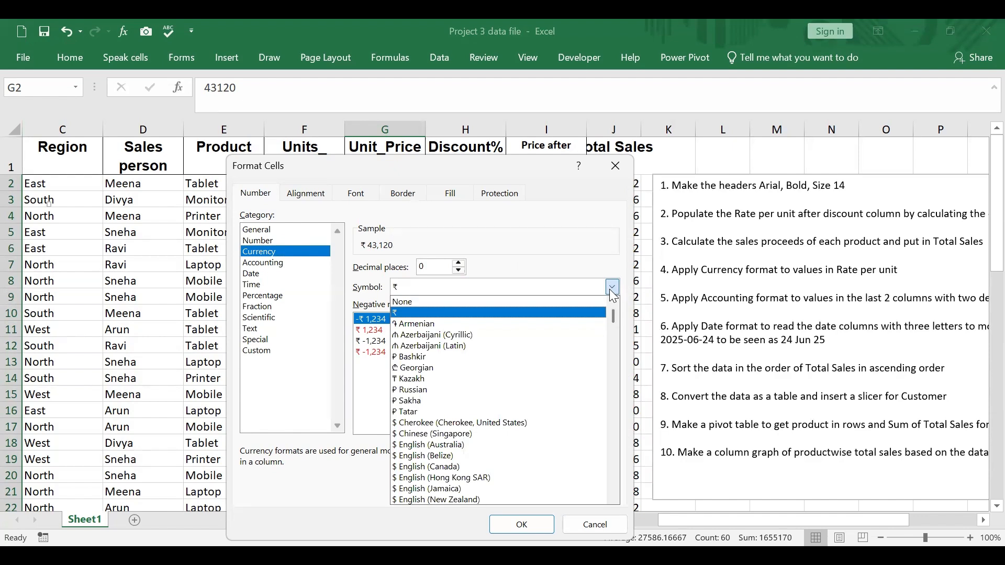
click(610, 289)
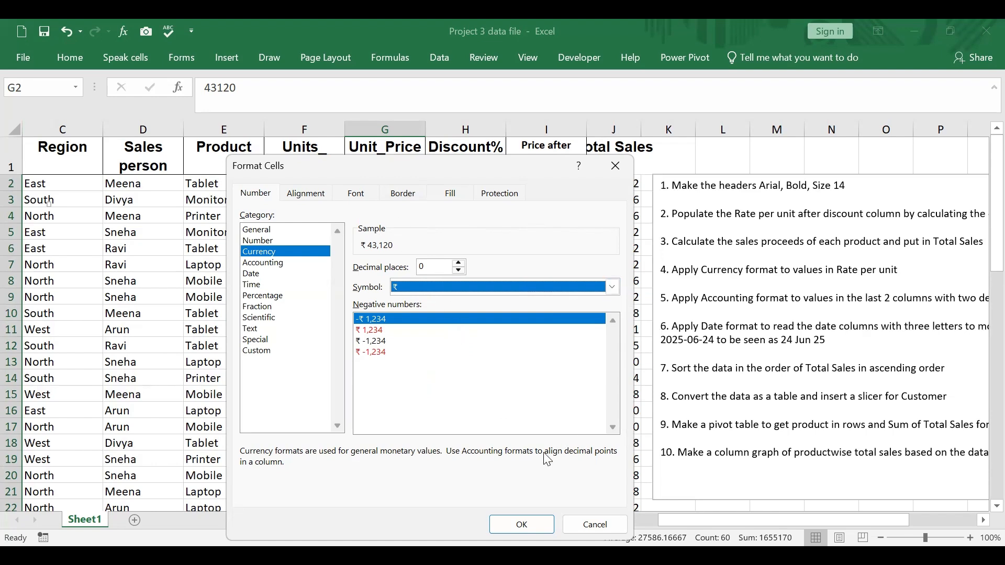
click(536, 526)
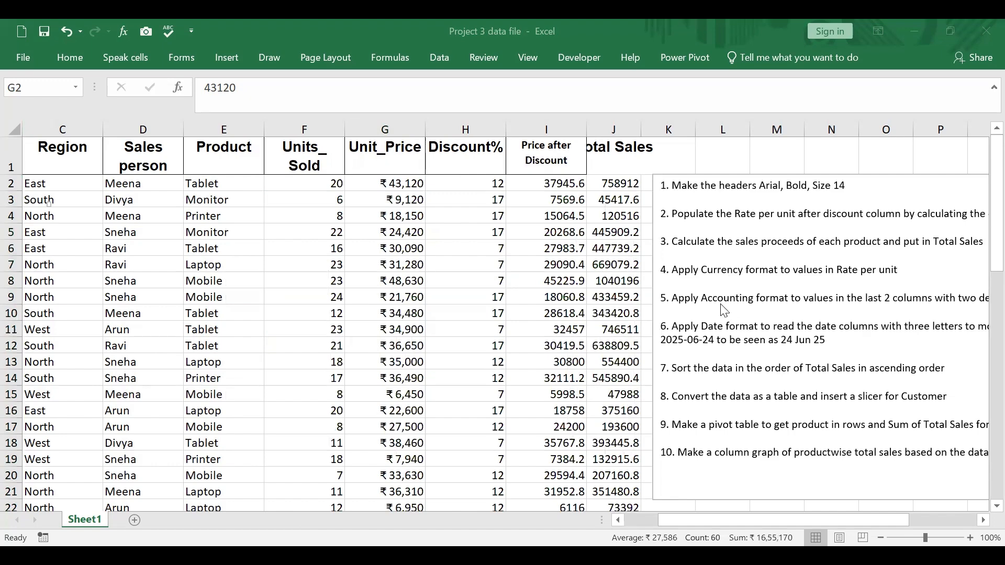
click(552, 185)
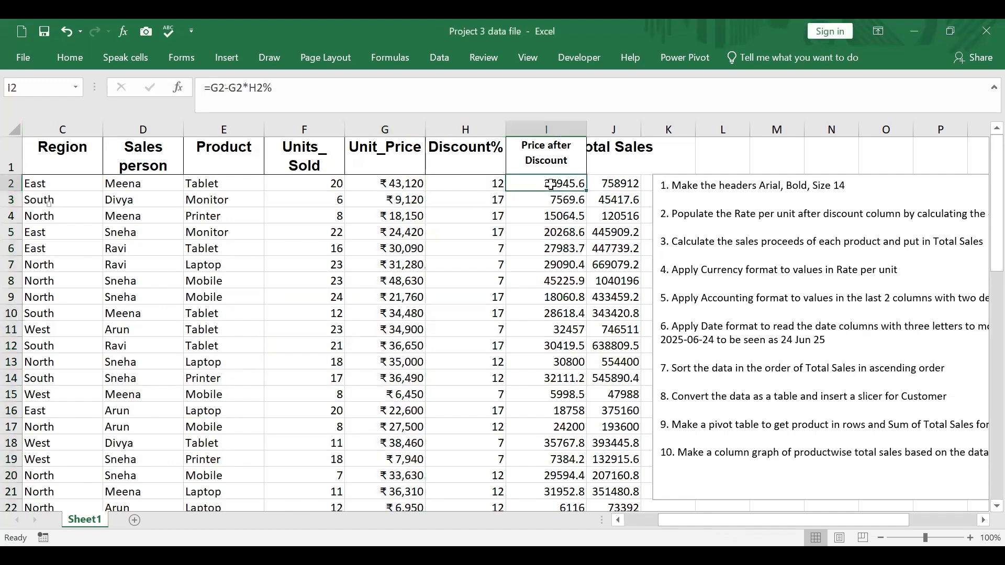
shift+click(607, 191)
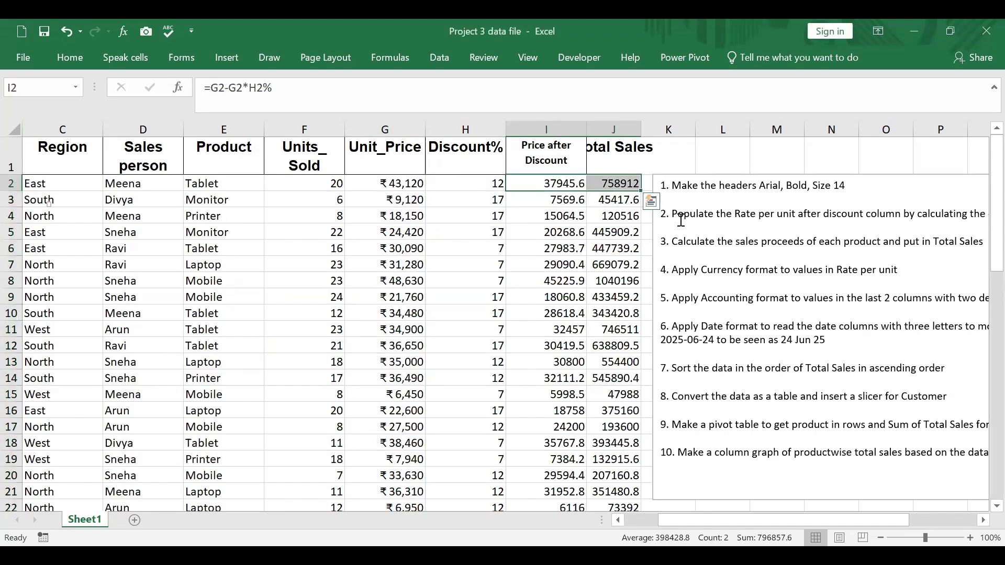
key(ctrl+shift+Down)
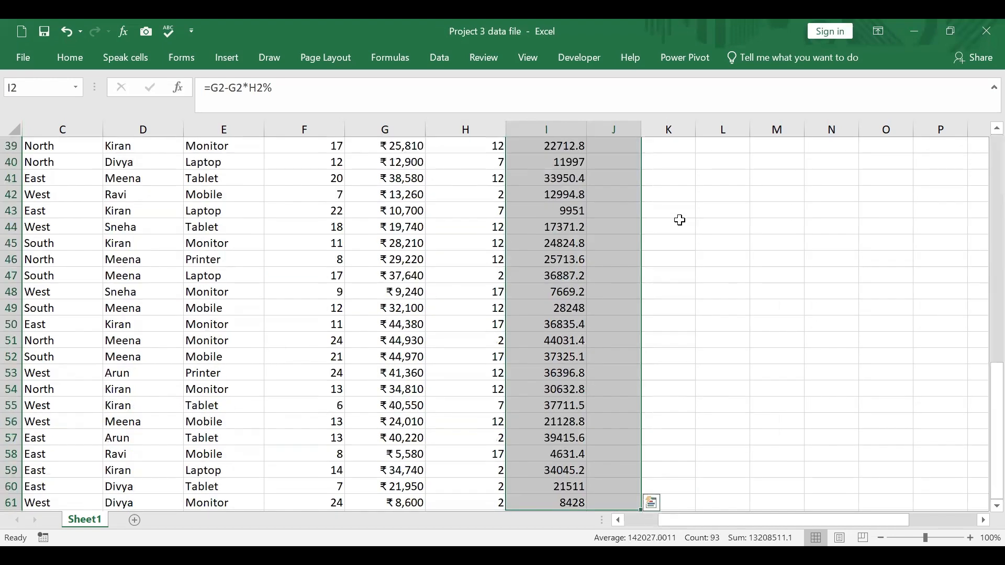
Clear the stray entry from J34, and fill the Total Sales formula from J33 down to the last data row
scroll(675, 249, up, 4)
click(631, 260)
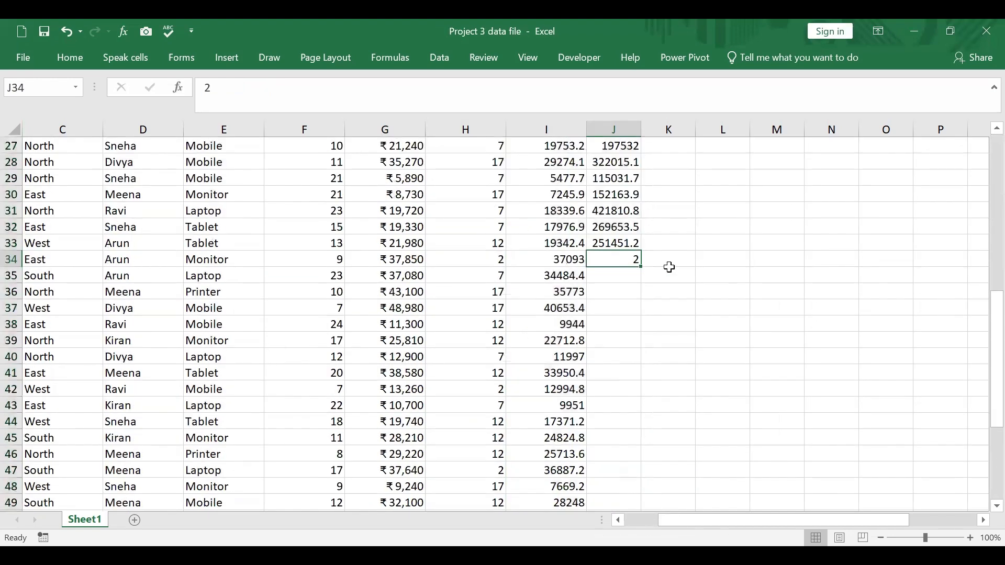
click(696, 278)
click(627, 242)
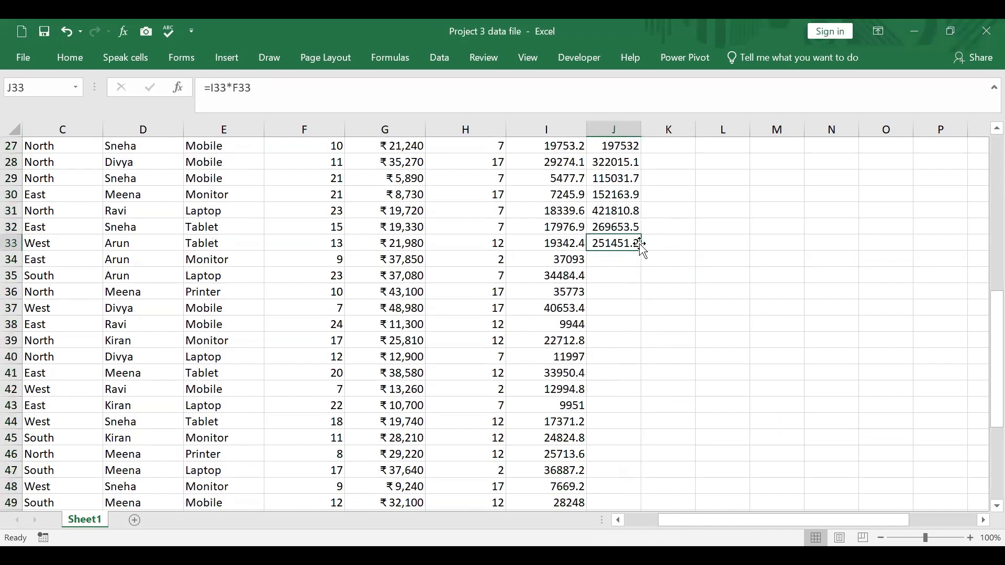
double_click(641, 252)
scroll(643, 251, down, 8)
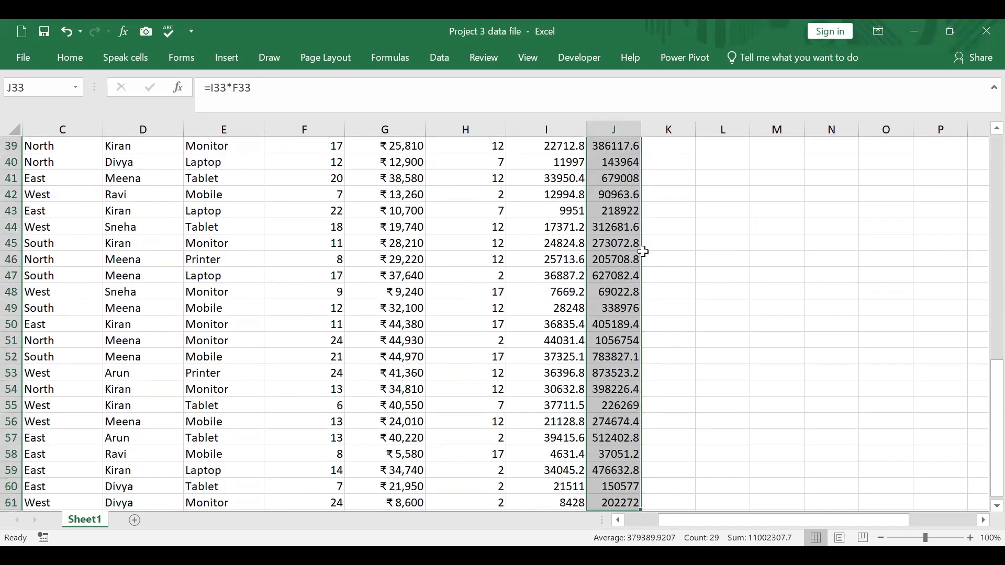
scroll(643, 251, up, 17)
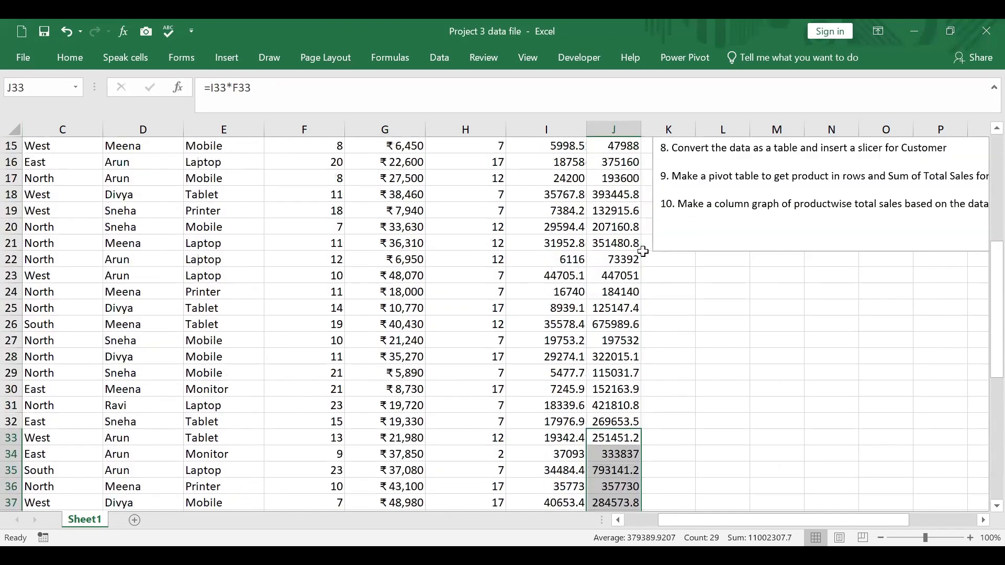
scroll(643, 257, down, 3)
scroll(643, 258, down, 8)
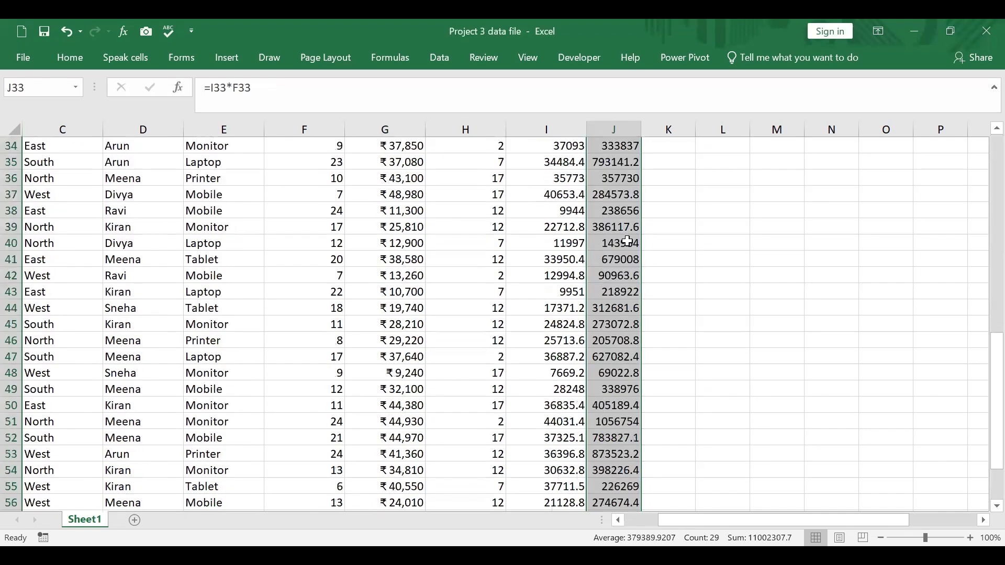
scroll(619, 231, up, 9)
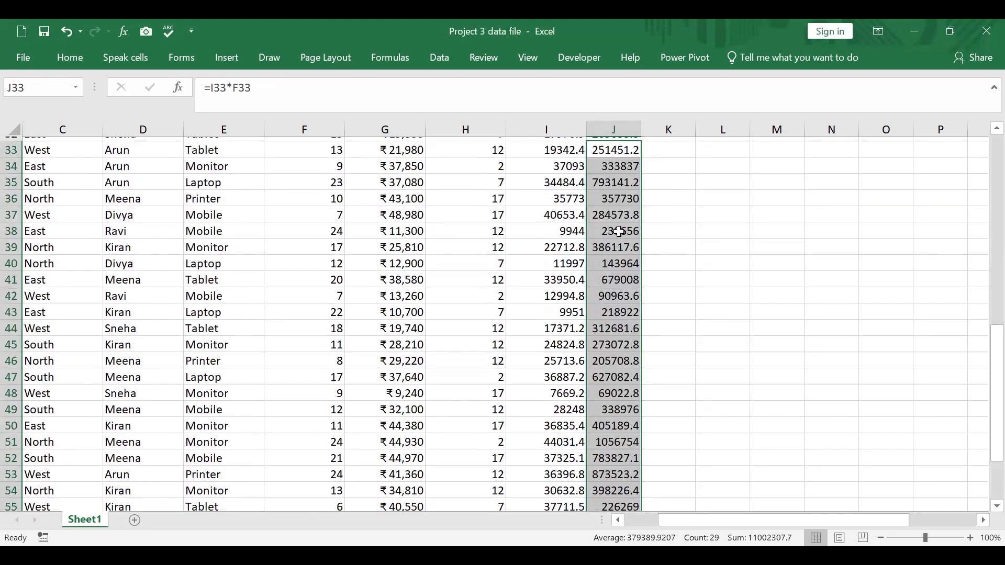
scroll(631, 186, up, 3)
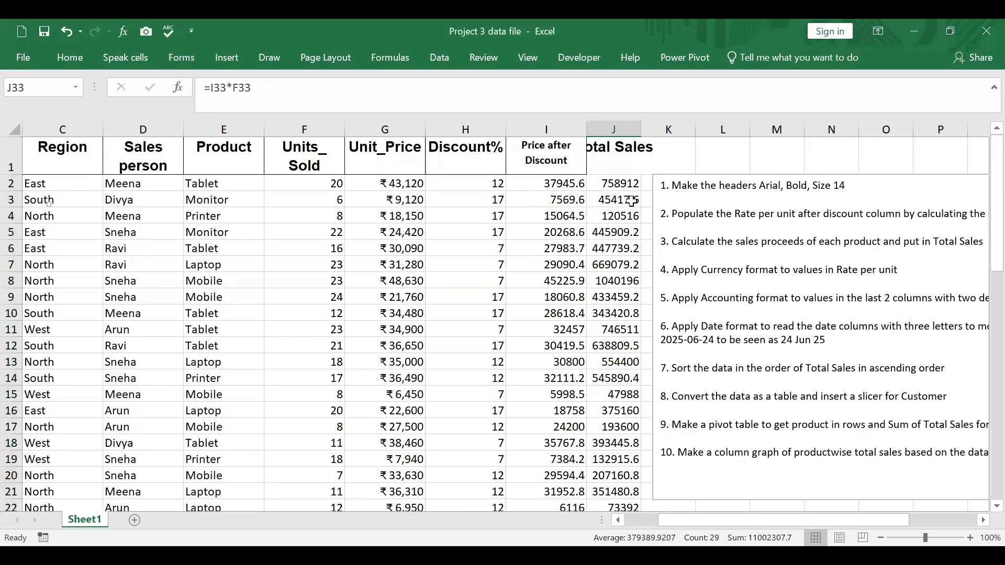
Apply the Accounting format with 2 decimal places and the ₹ symbol to the Price after Discount and Total Sales values in I2:J61
click(566, 185)
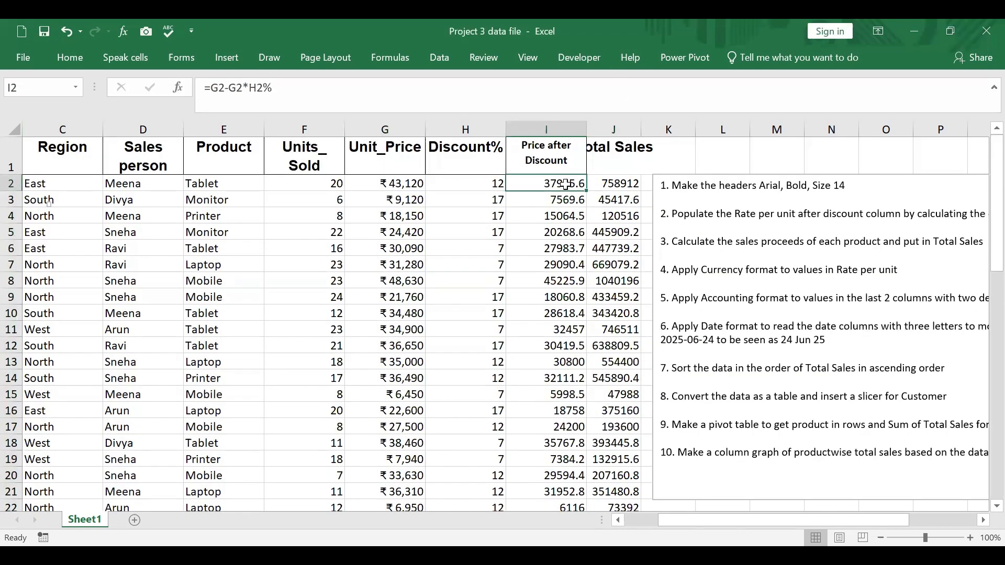
key(shift+Right)
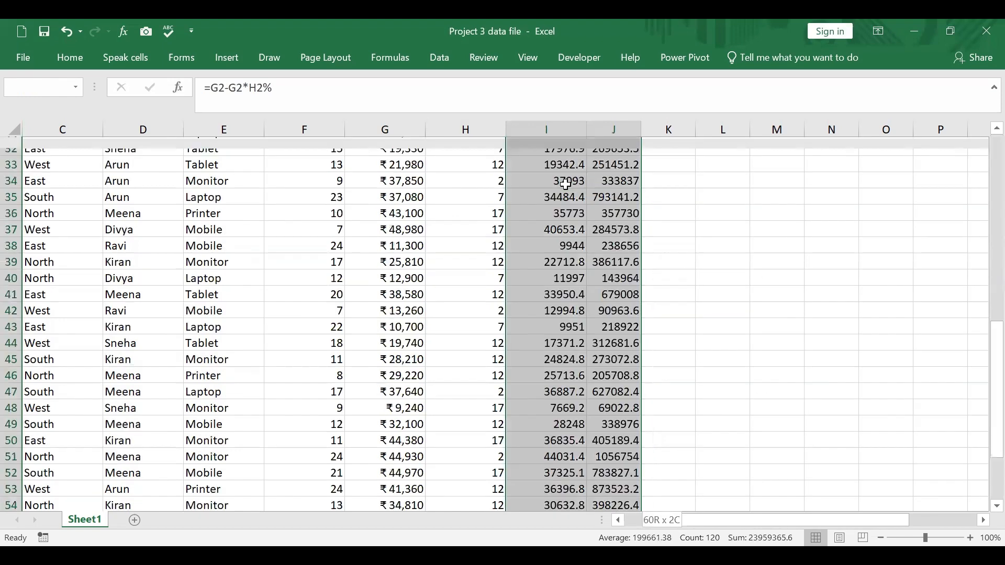
key(ctrl+shift+Down)
drag(994, 411, 943, 157)
right_click(544, 185)
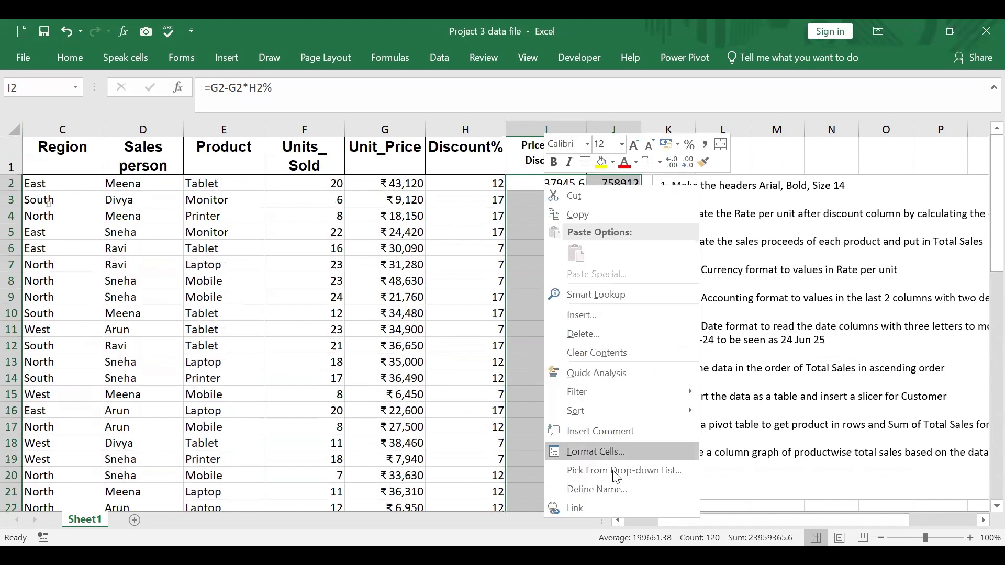
click(611, 454)
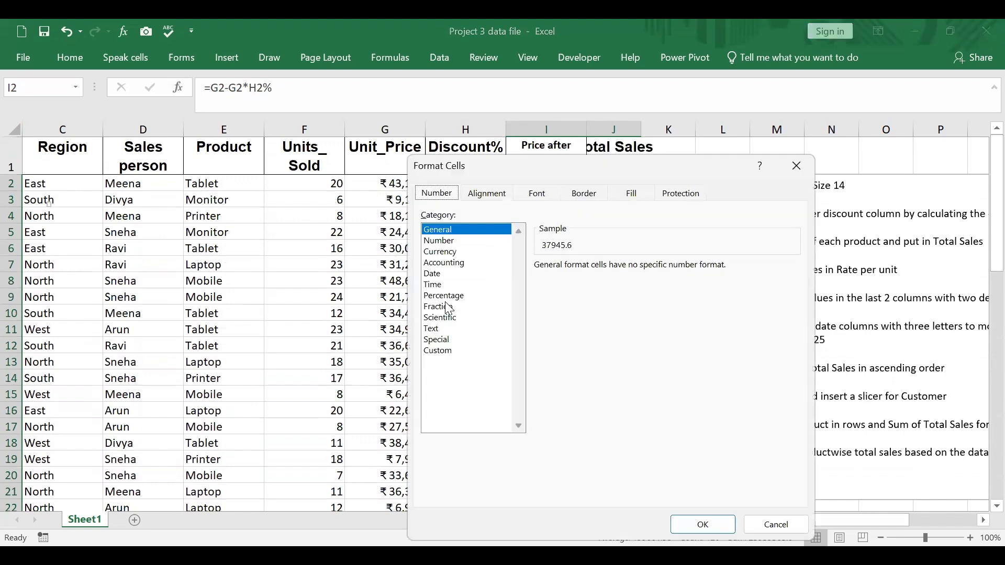
click(446, 263)
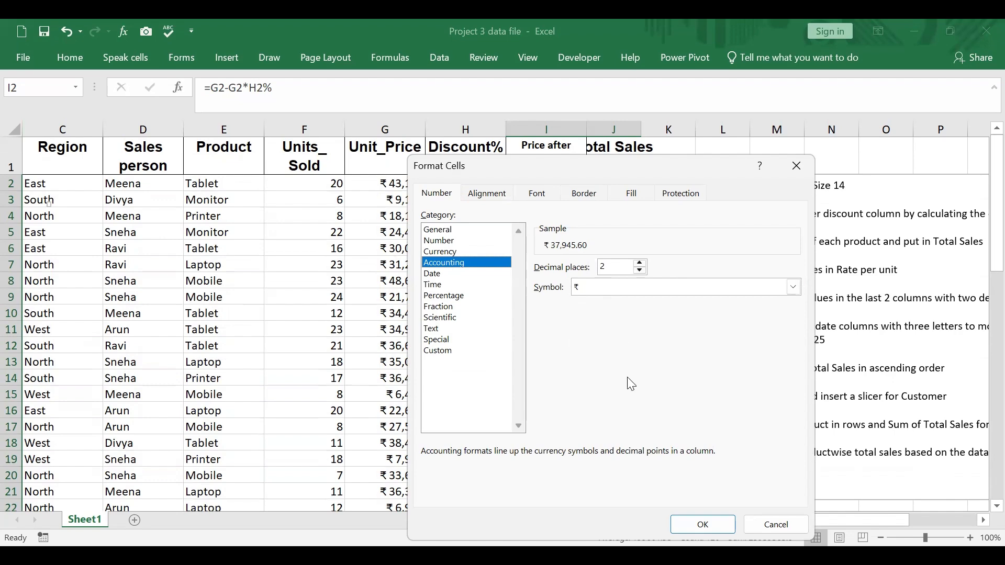
click(702, 525)
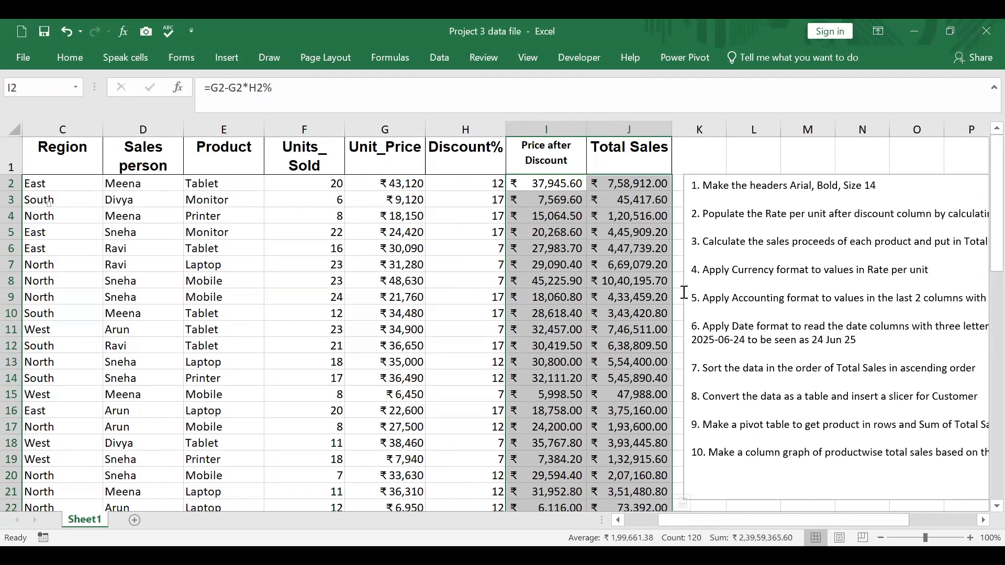
Select the dates in B2:B61 and open the custom number format codes for them
scroll(822, 314, down, 1)
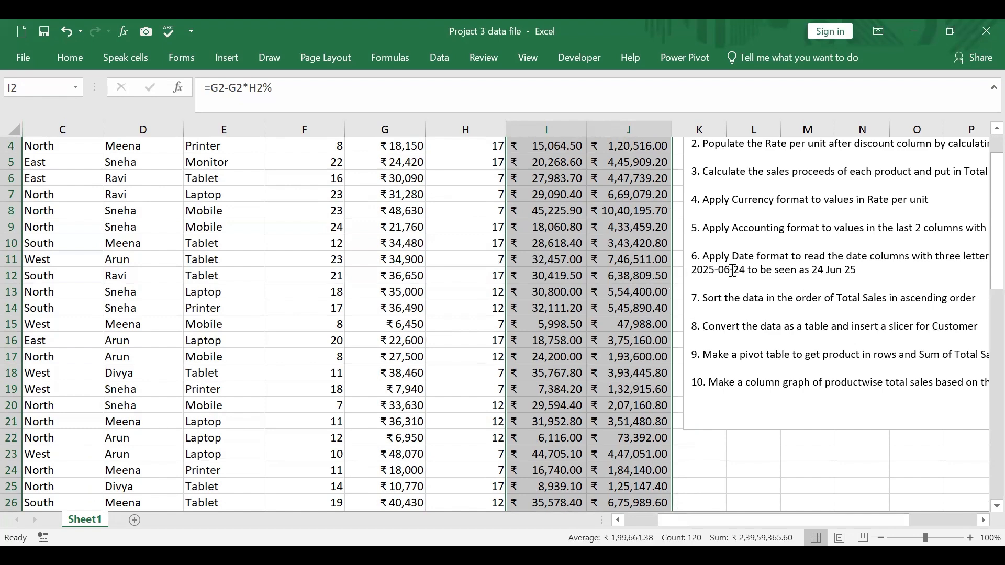
scroll(744, 276, up, 1)
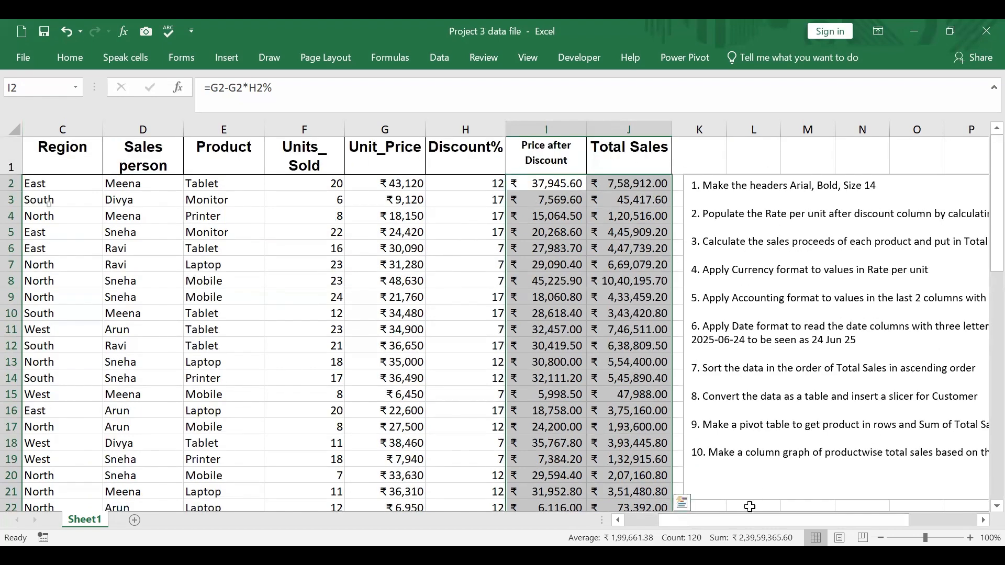
drag(723, 521, 675, 522)
click(131, 184)
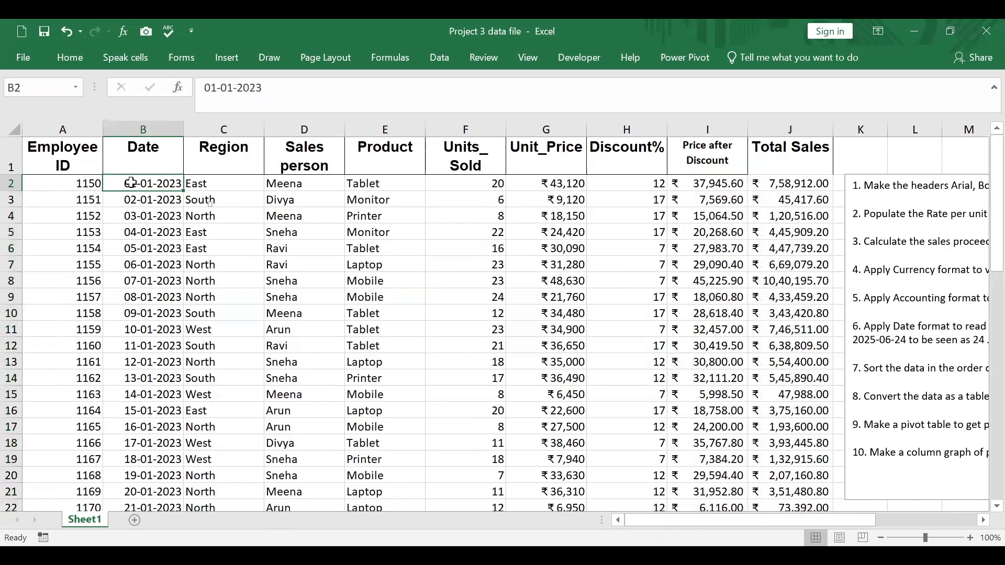
key(ctrl+shift+Down)
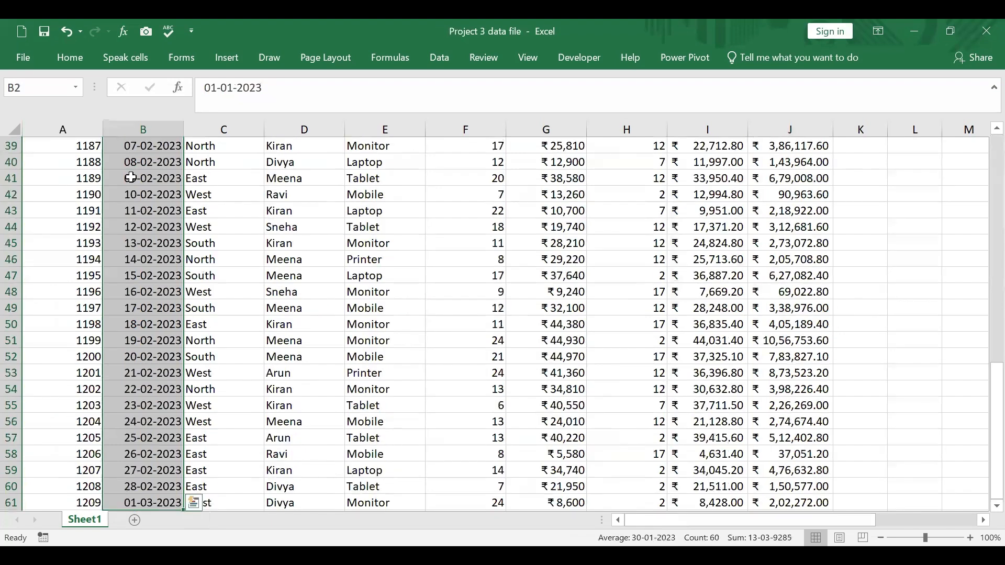
right_click(130, 178)
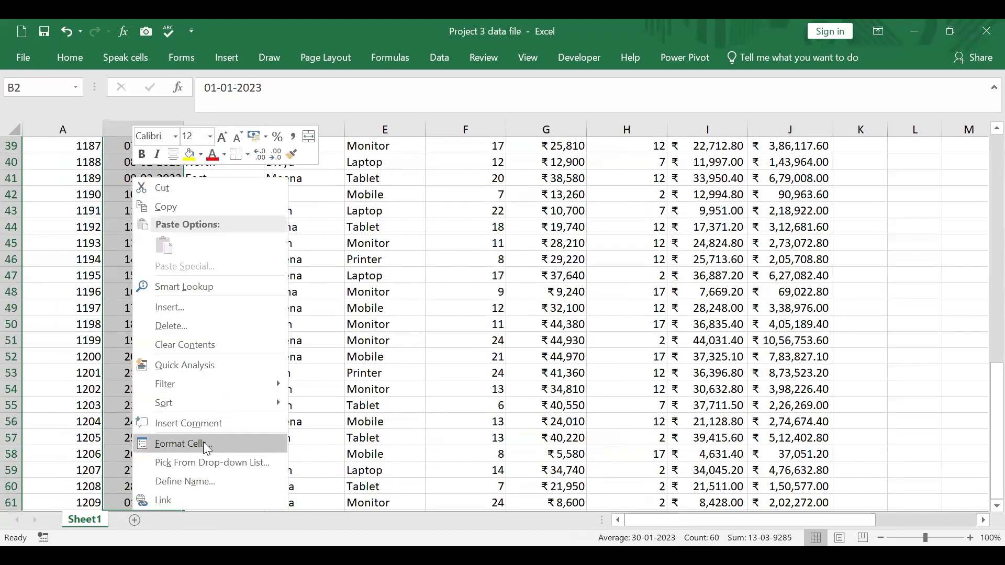
click(208, 445)
click(53, 351)
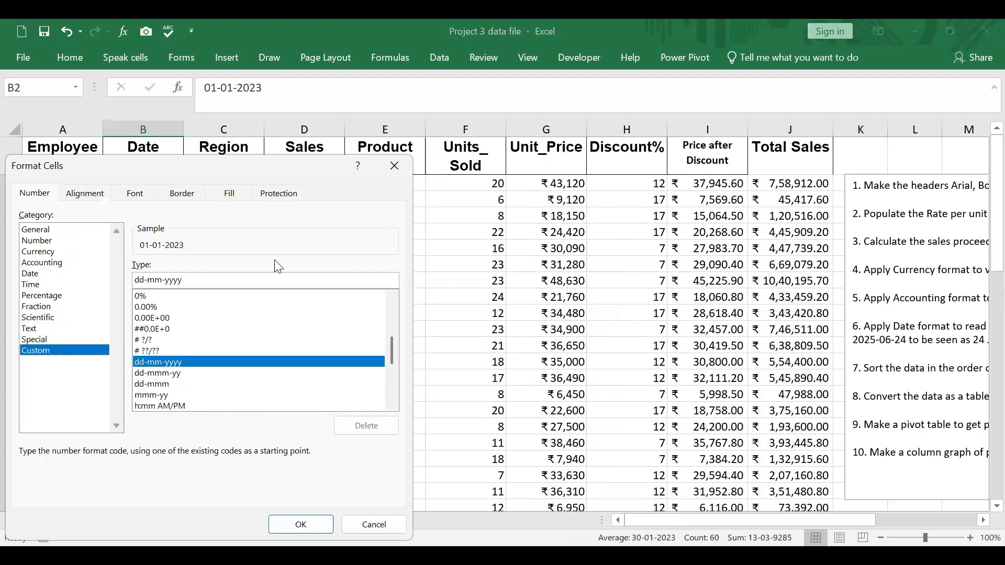
Preview the date codes in the custom number formats and apply dd-mmm-yy to the selected dates in B2:B61
scroll(389, 335, up, 5)
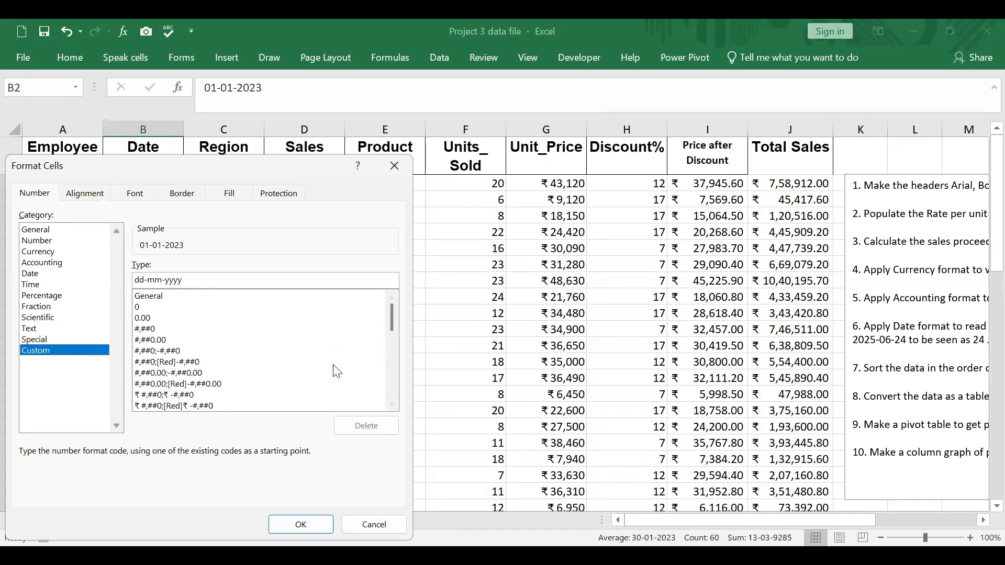
scroll(397, 351, down, 4)
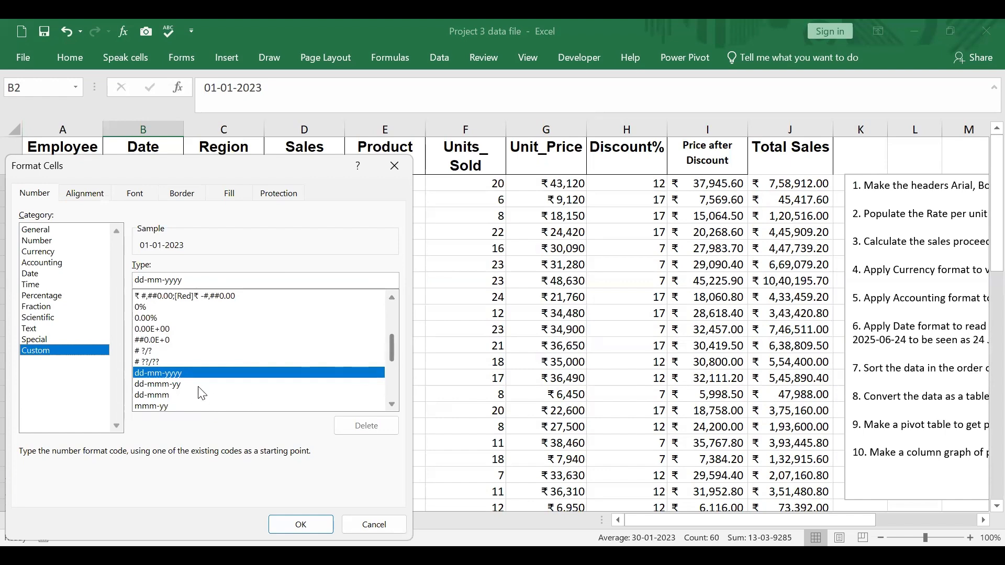
click(173, 384)
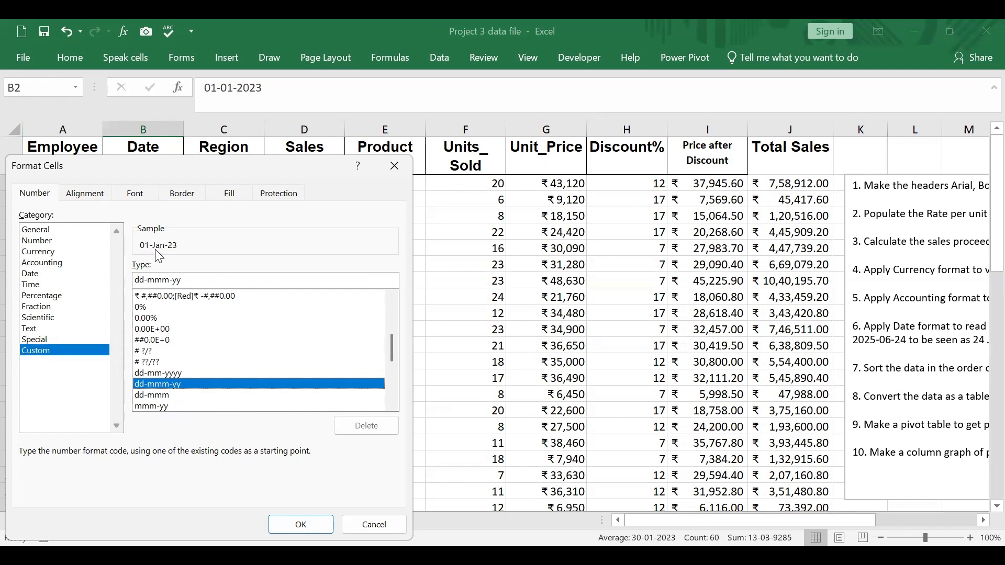
click(166, 373)
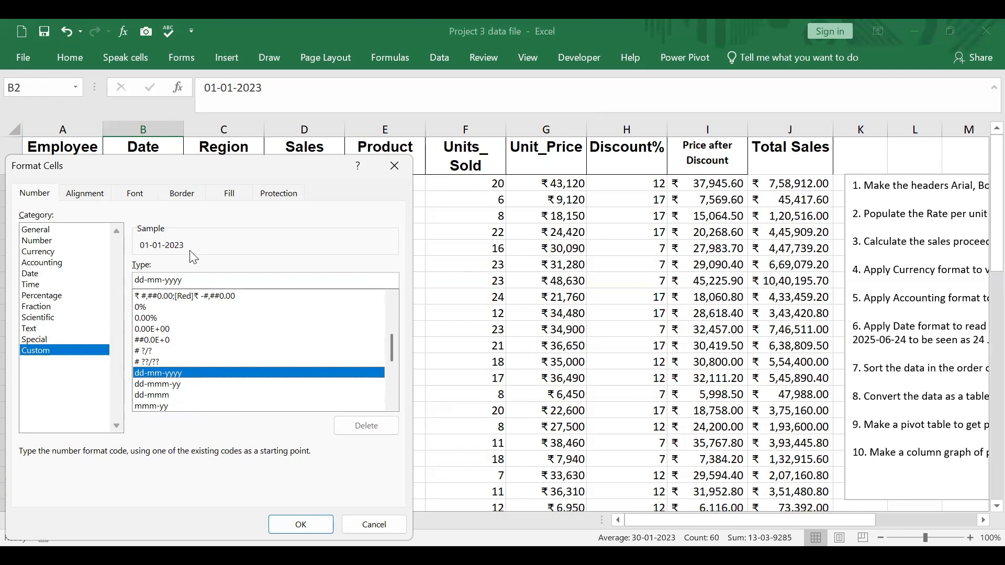
click(156, 396)
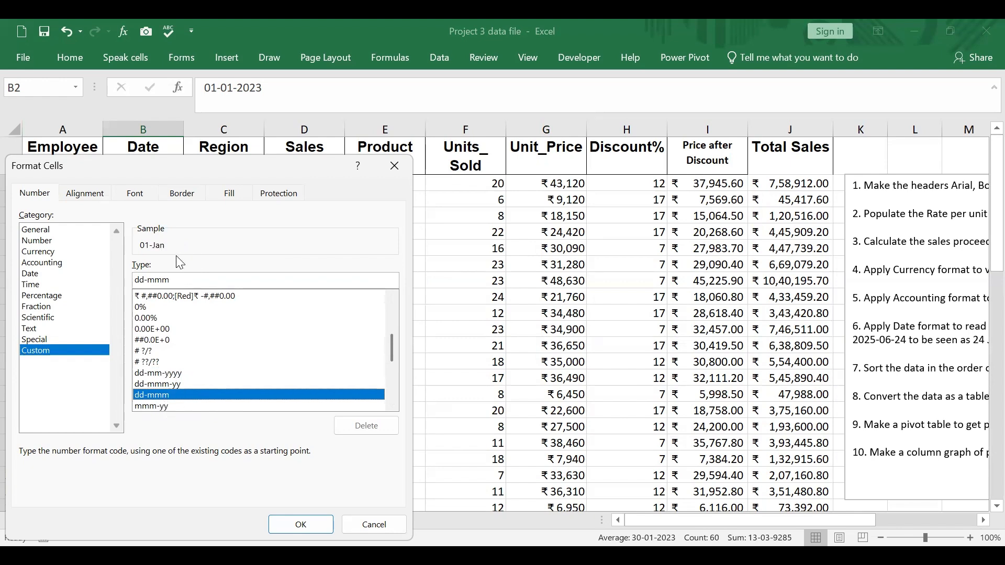
click(161, 406)
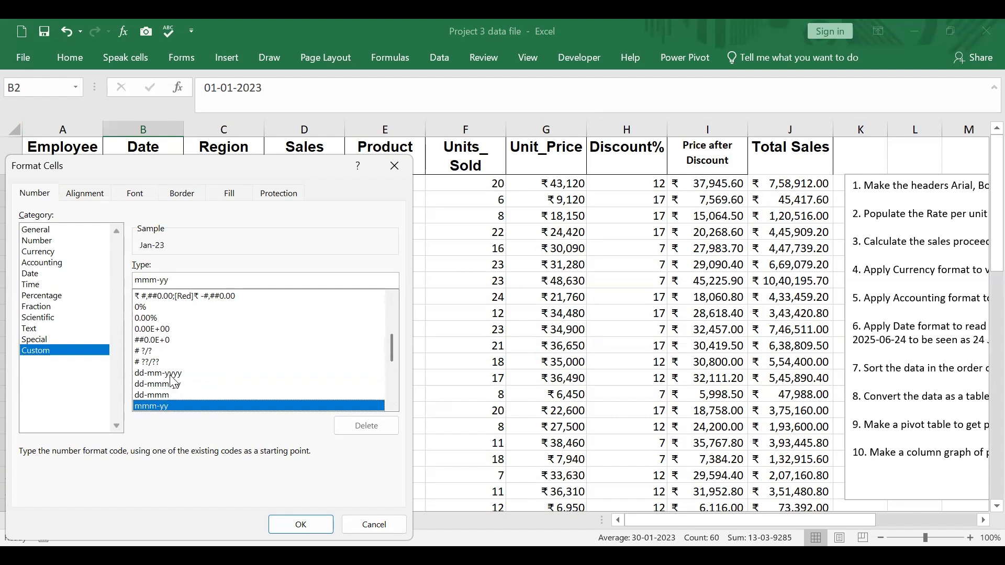
click(170, 387)
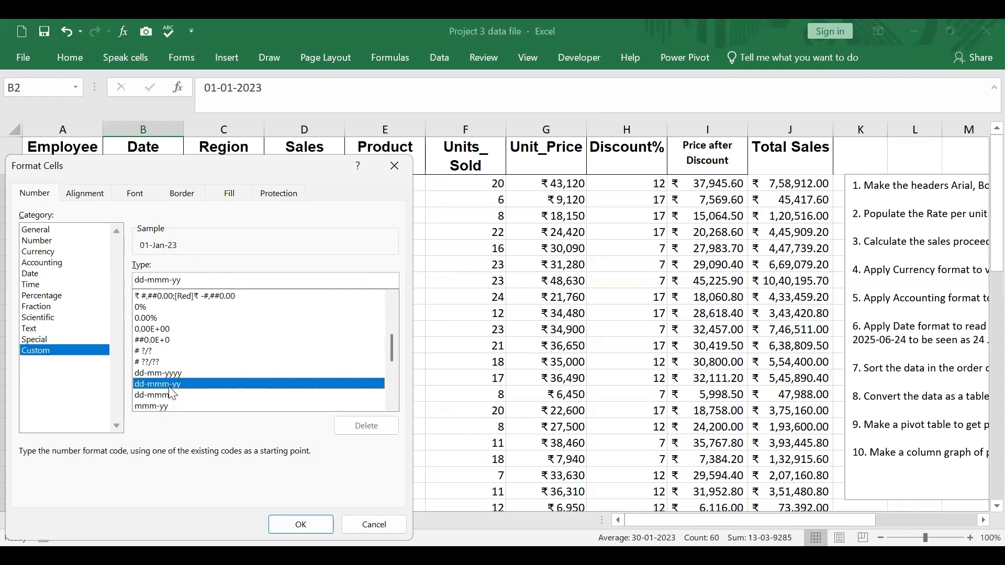
click(316, 526)
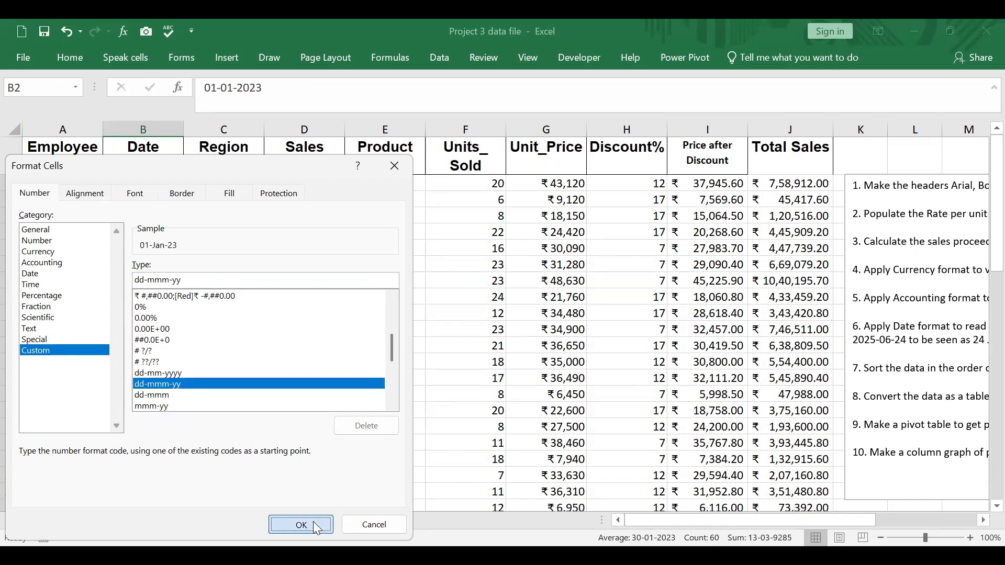
scroll(143, 236, down, 3)
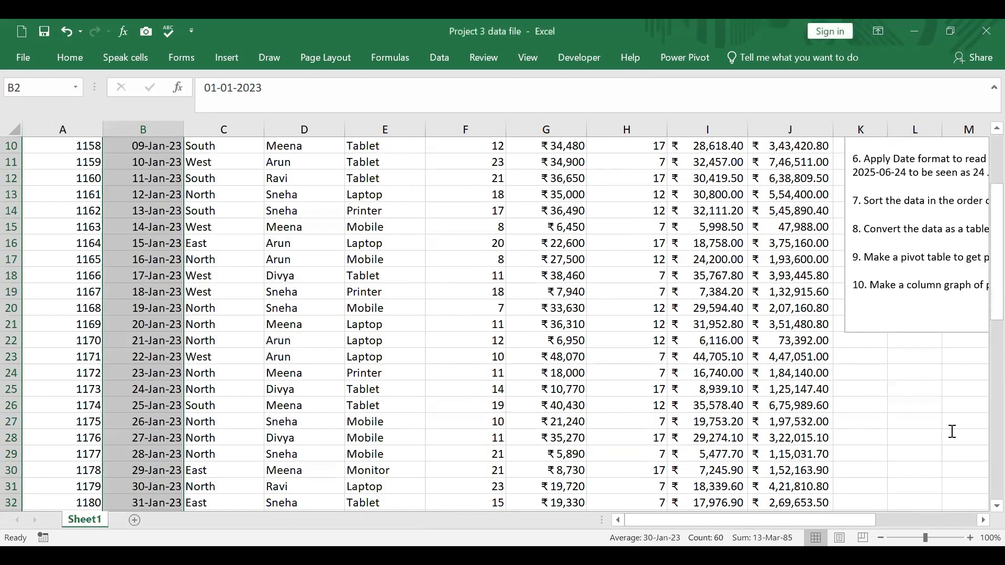
scroll(950, 427, up, 3)
Select a cell in the Total Sales column and open the custom sort settings for the sales data
drag(848, 521, 903, 522)
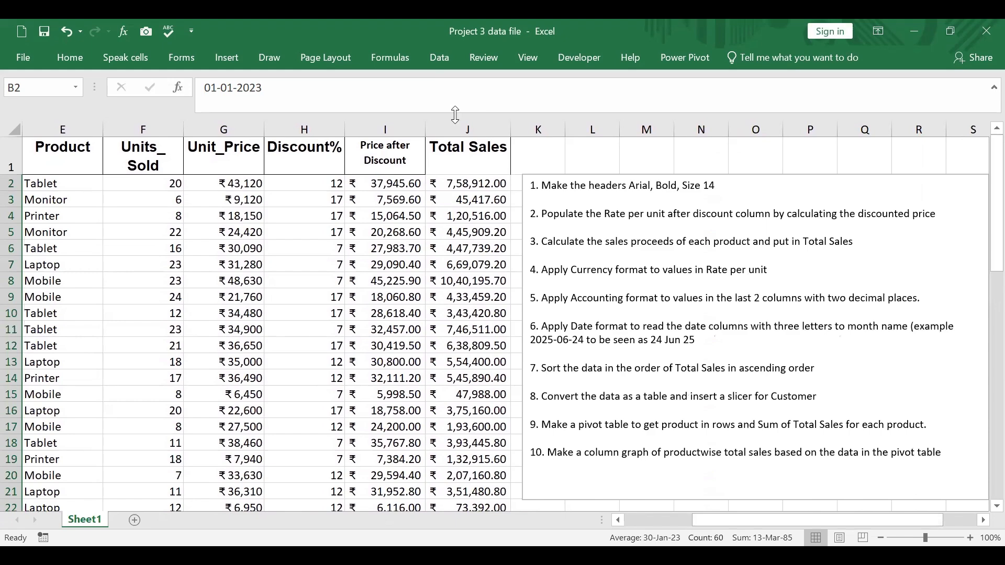
key(F2)
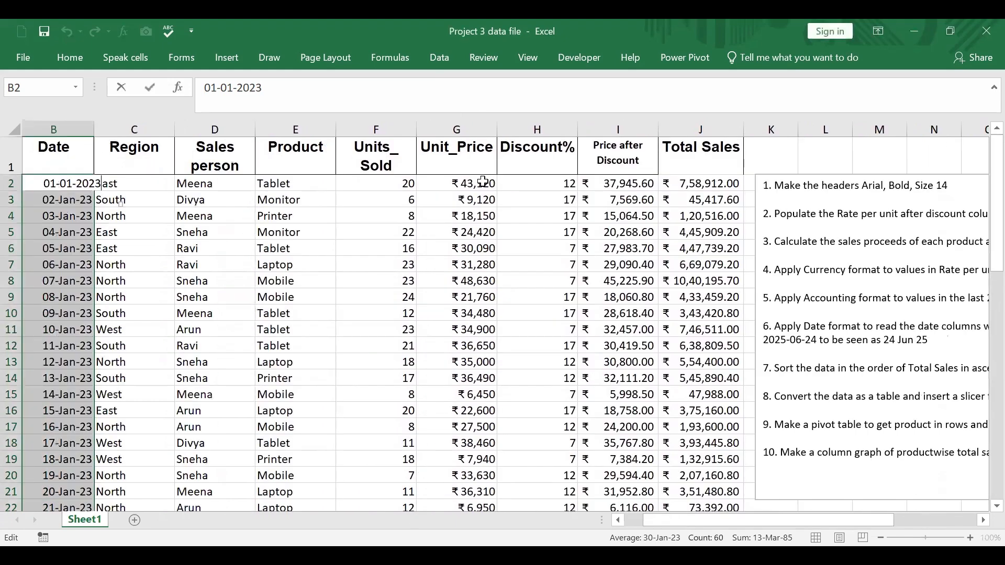
click(693, 203)
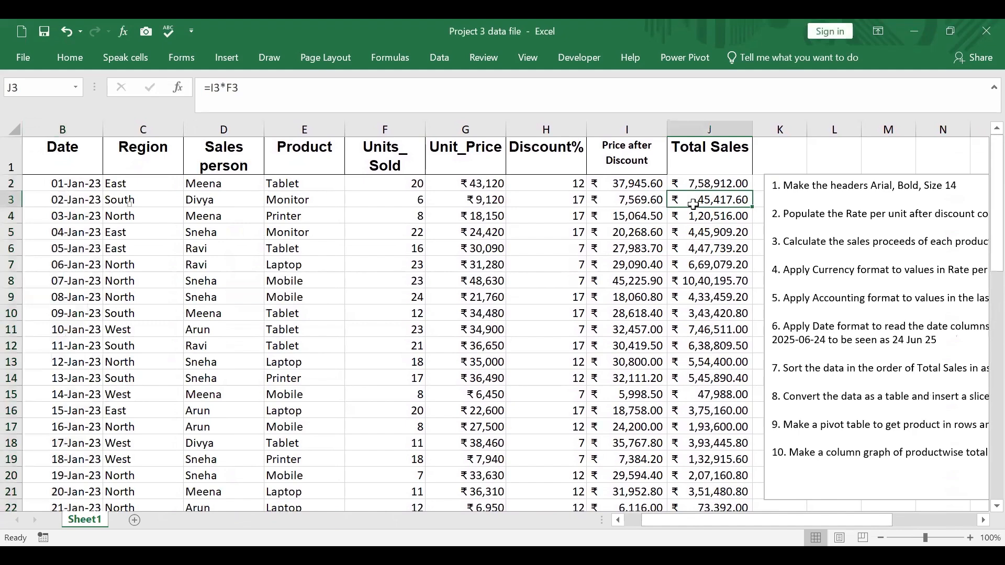
click(437, 59)
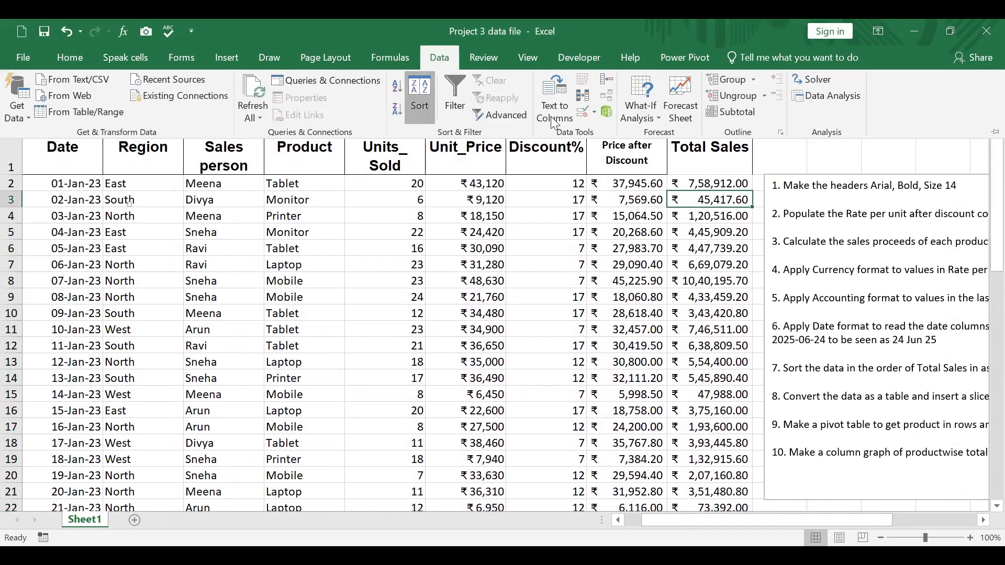
click(416, 111)
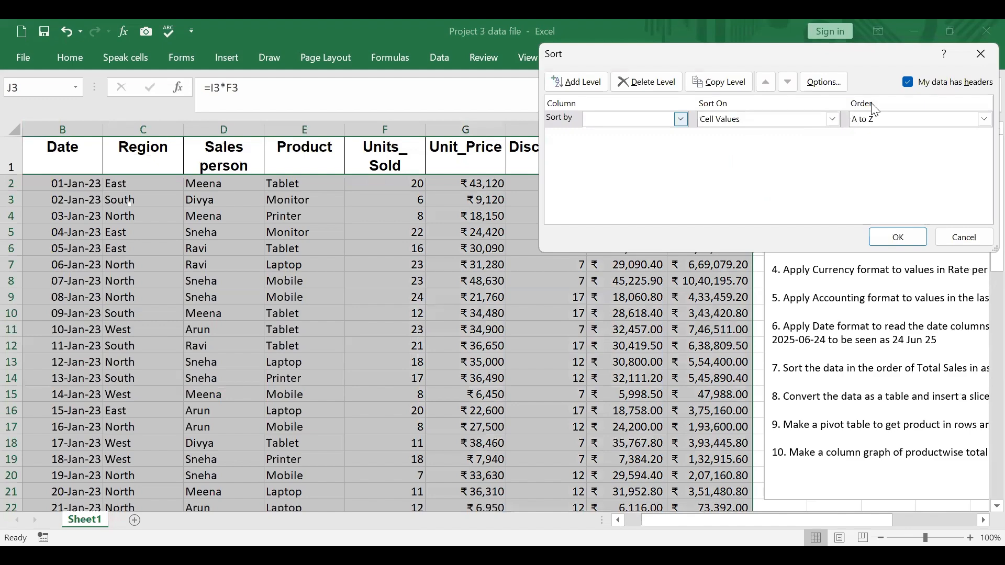
Turn off the header-row option in the sort settings to view the generic column letters, and turn it back on
click(908, 82)
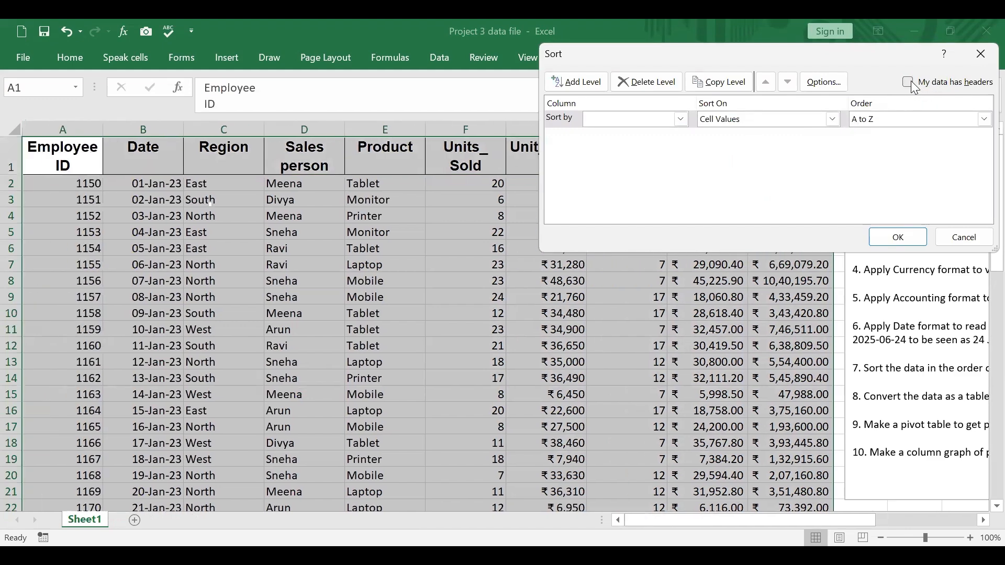
click(682, 119)
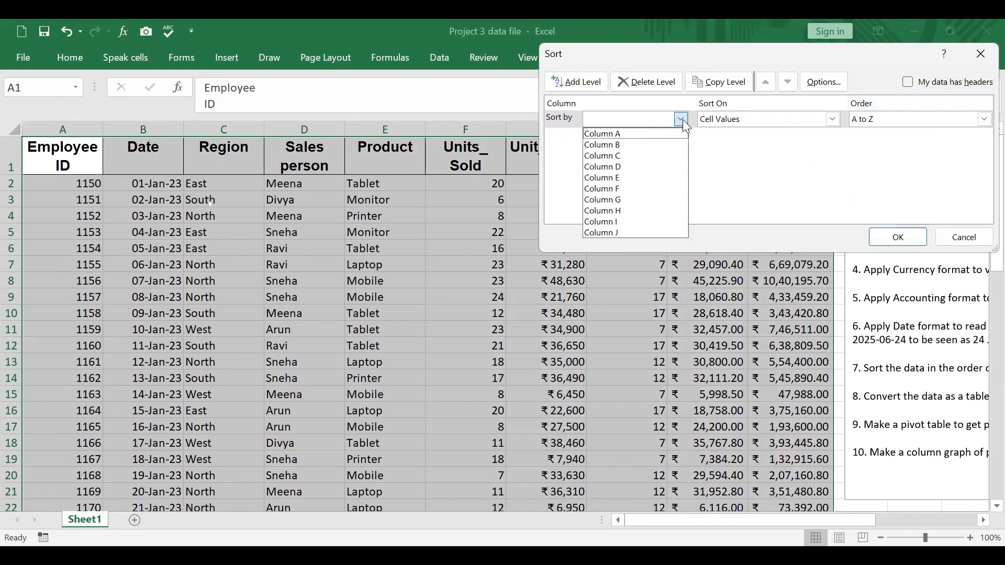
click(909, 83)
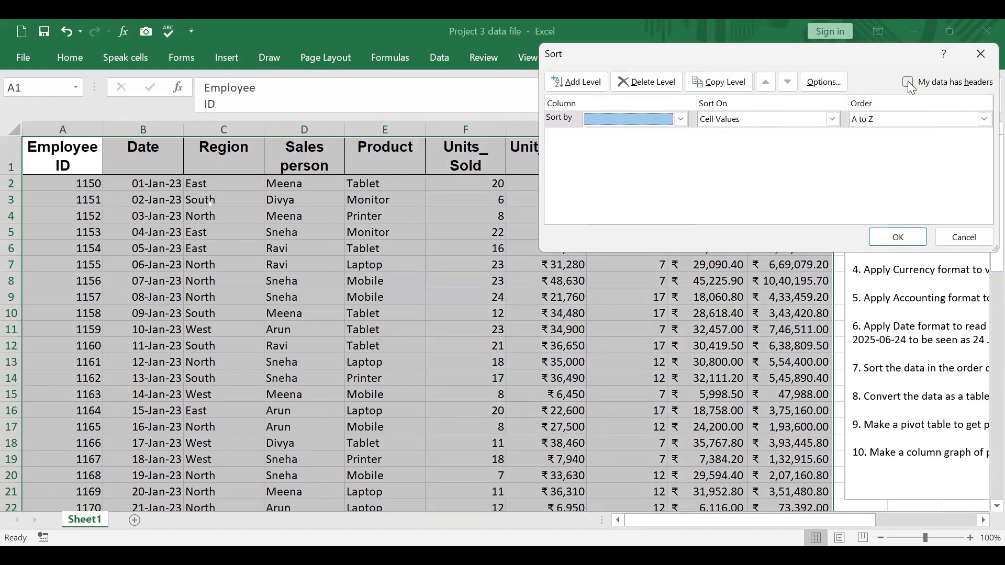
click(909, 83)
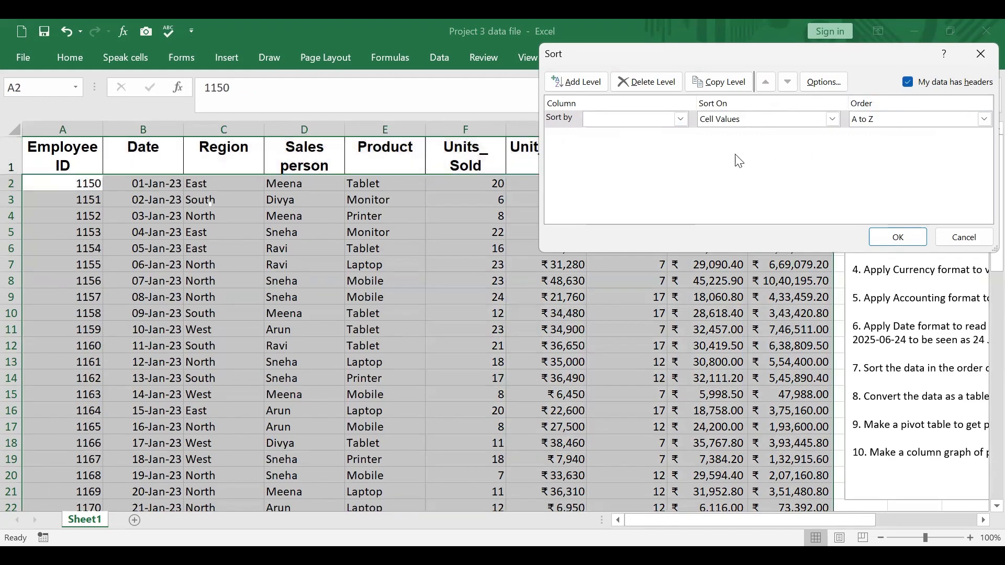
Sort the sales data by Total Sales on cell values, from smallest to largest
click(681, 119)
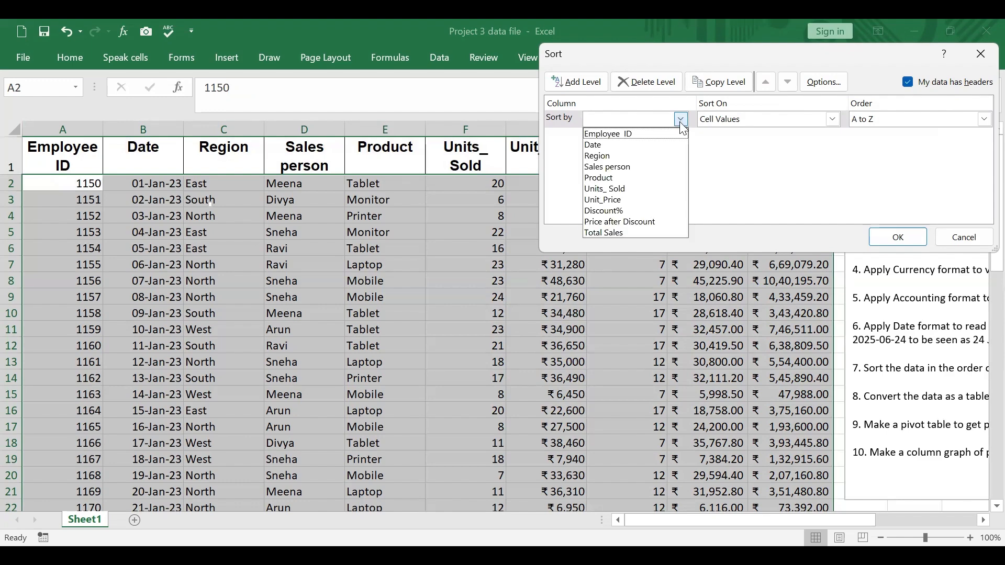
click(617, 234)
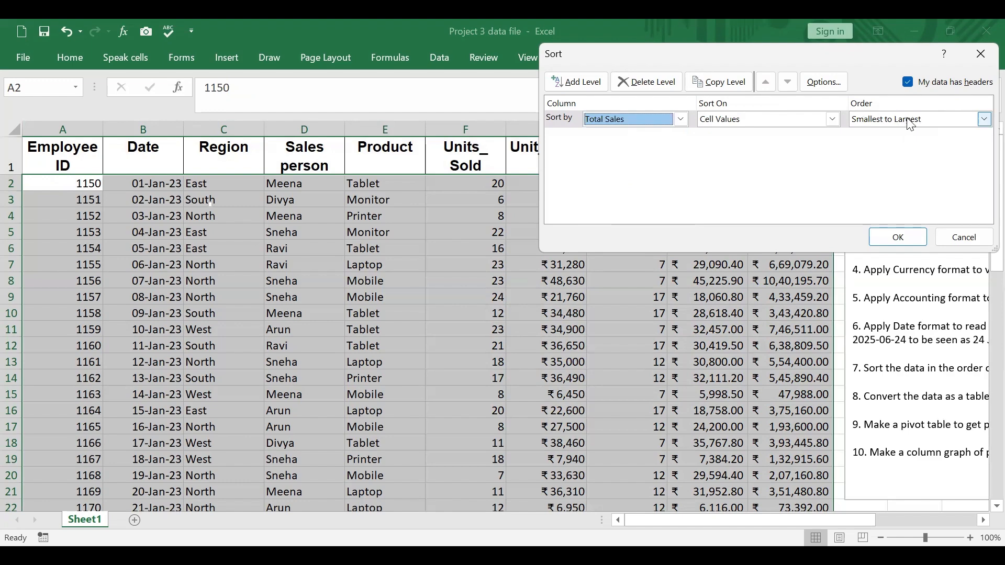
click(984, 120)
click(984, 120)
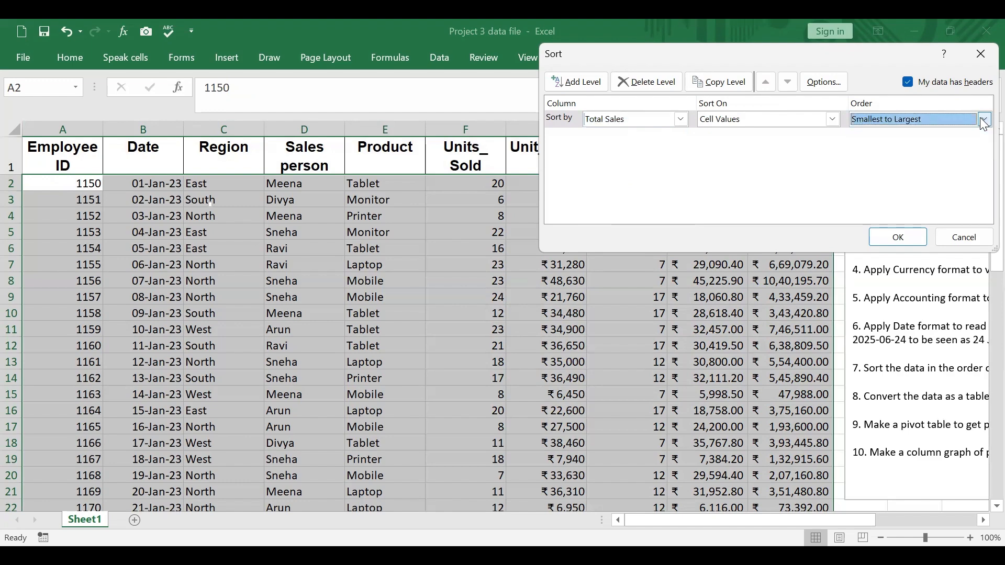
drag(868, 63, 574, 68)
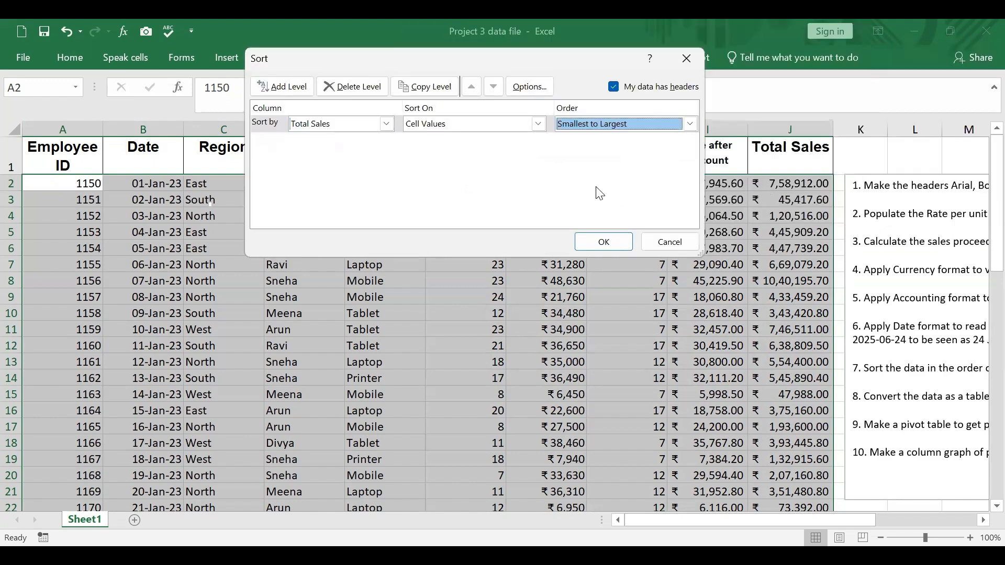
click(610, 242)
click(806, 199)
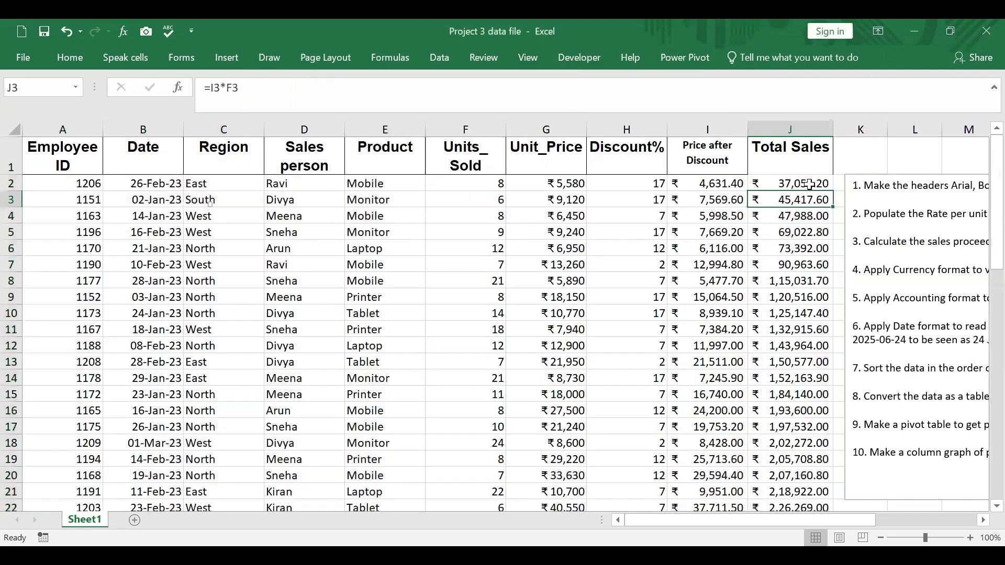
drag(851, 519, 910, 521)
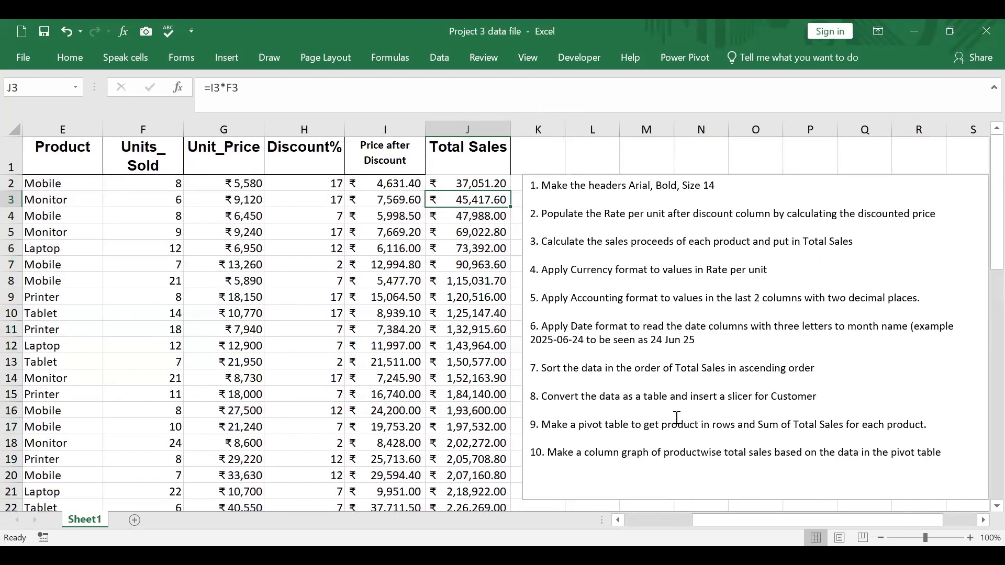
drag(825, 521, 787, 522)
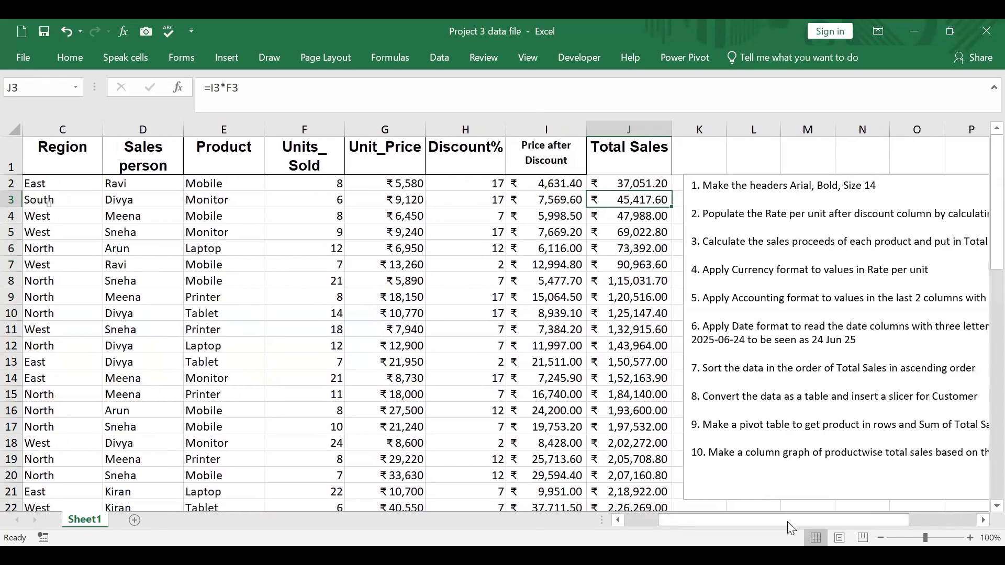
key(F2)
click(205, 280)
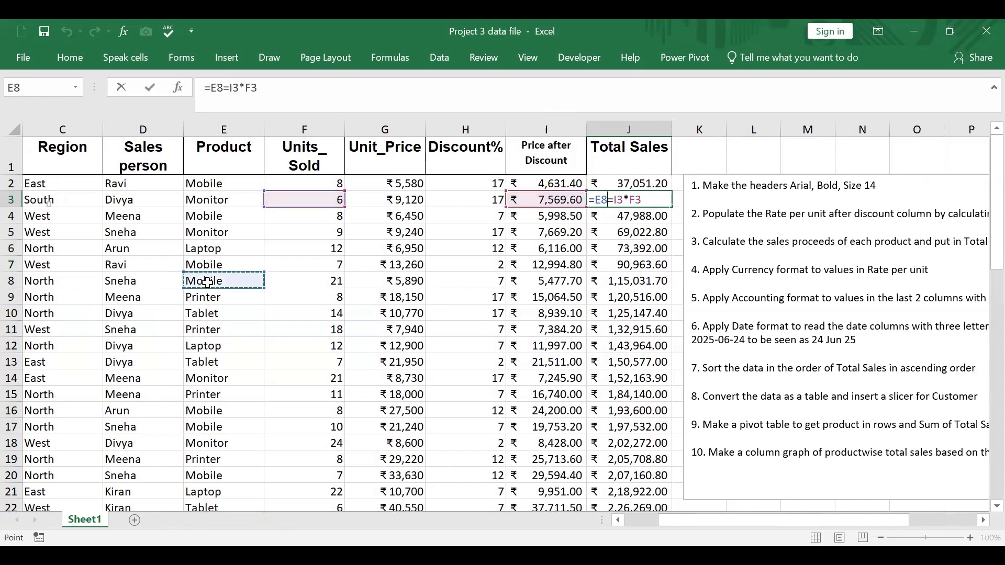
key(Escape)
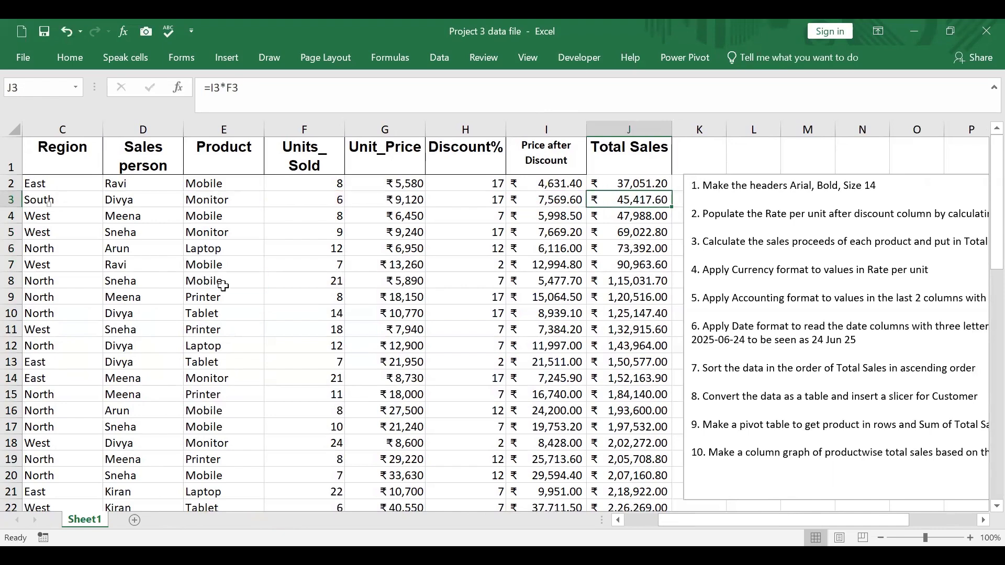
Convert the sales data range A1:J61 into a table with headers
click(224, 285)
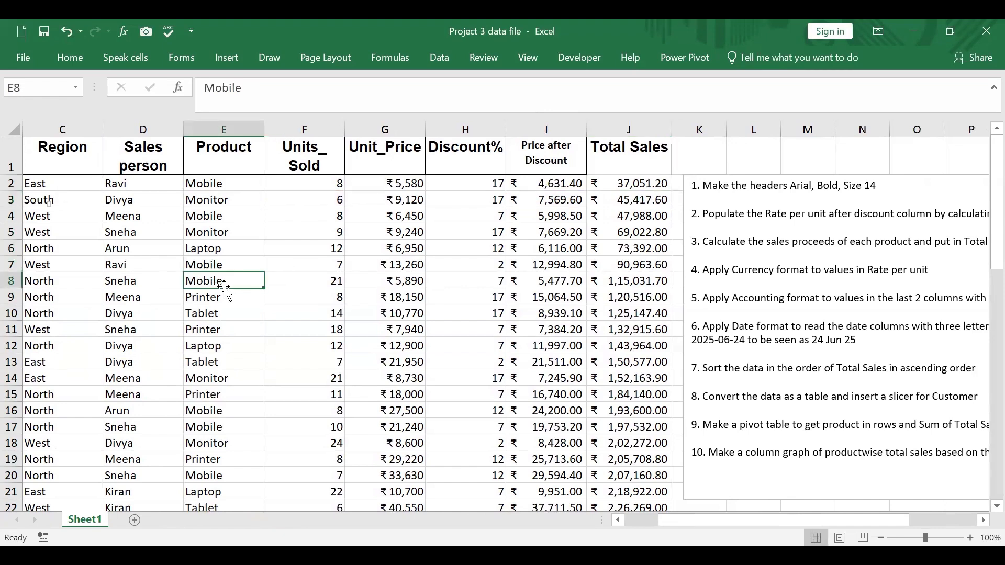
key(ctrl+t)
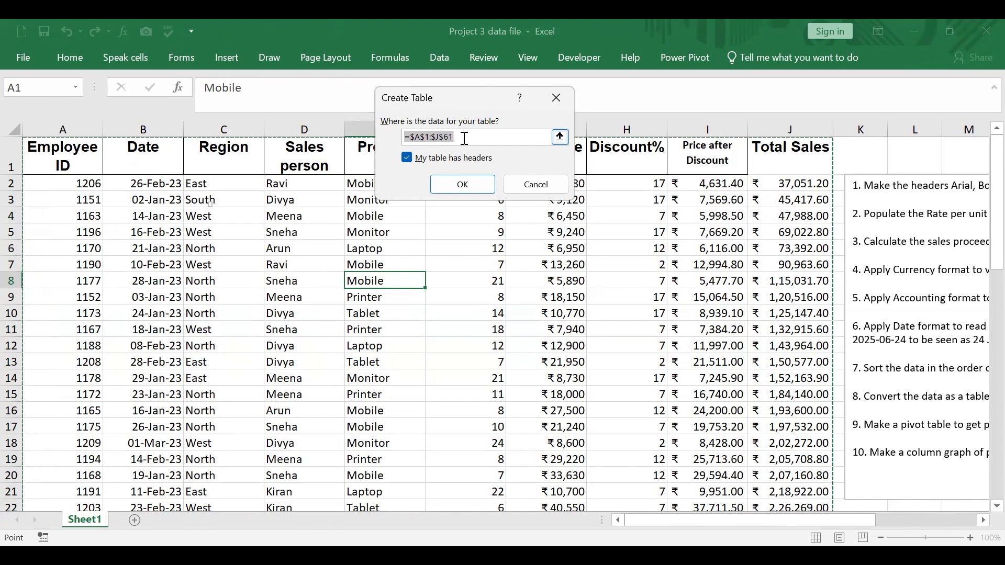
drag(984, 238, 984, 510)
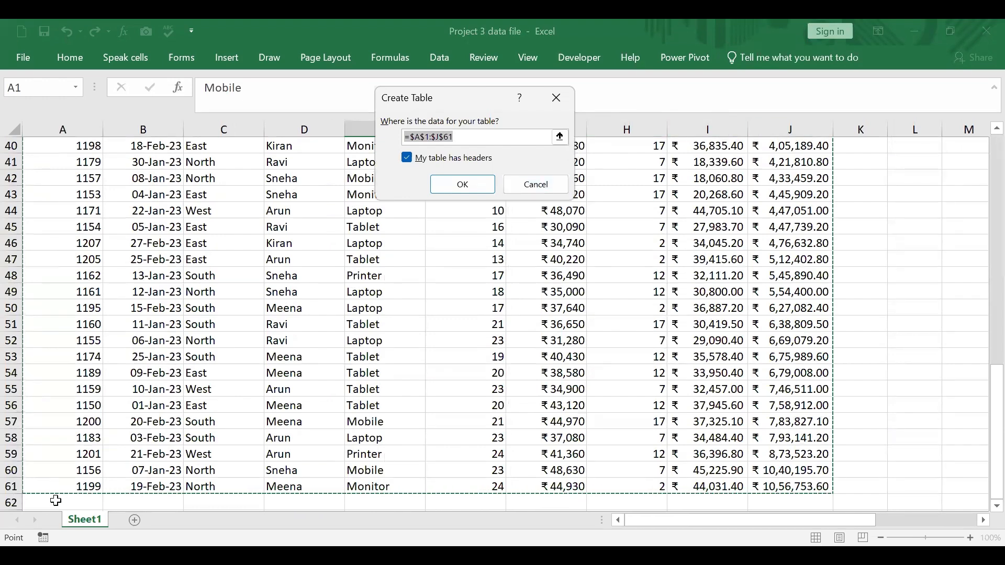
click(460, 184)
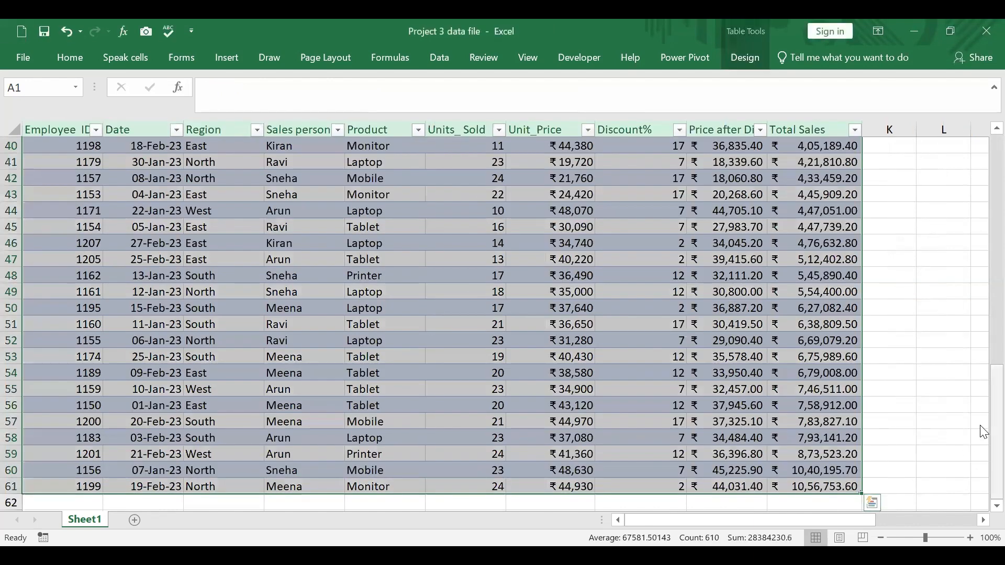
drag(984, 432, 983, 165)
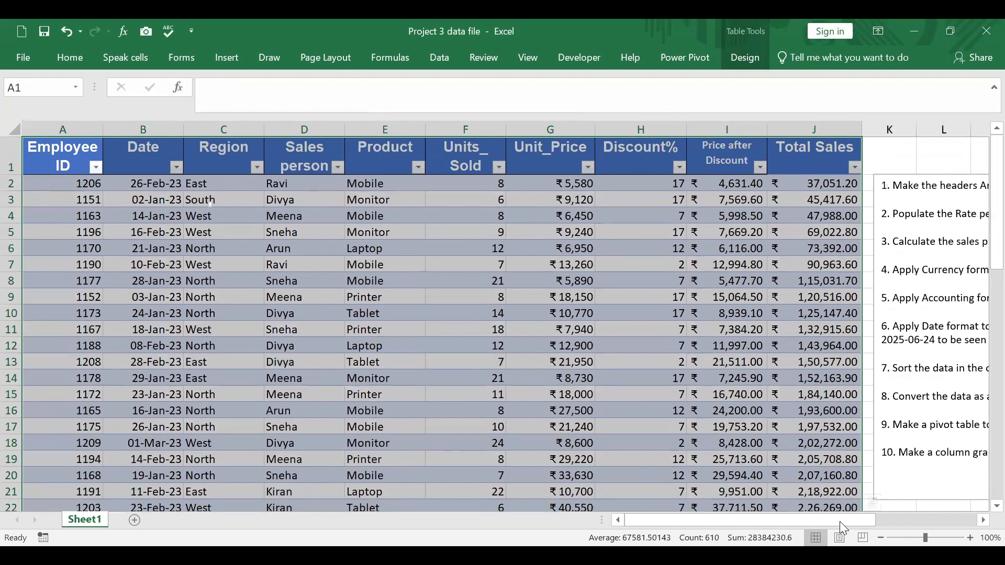
Replace "Customer" with "SalesPerson" in task 8 of the instructions text box beside the sales table
mouse_move(840, 521)
mouse_down()
mouse_move(898, 515)
mouse_move(858, 522)
mouse_up()
click(232, 58)
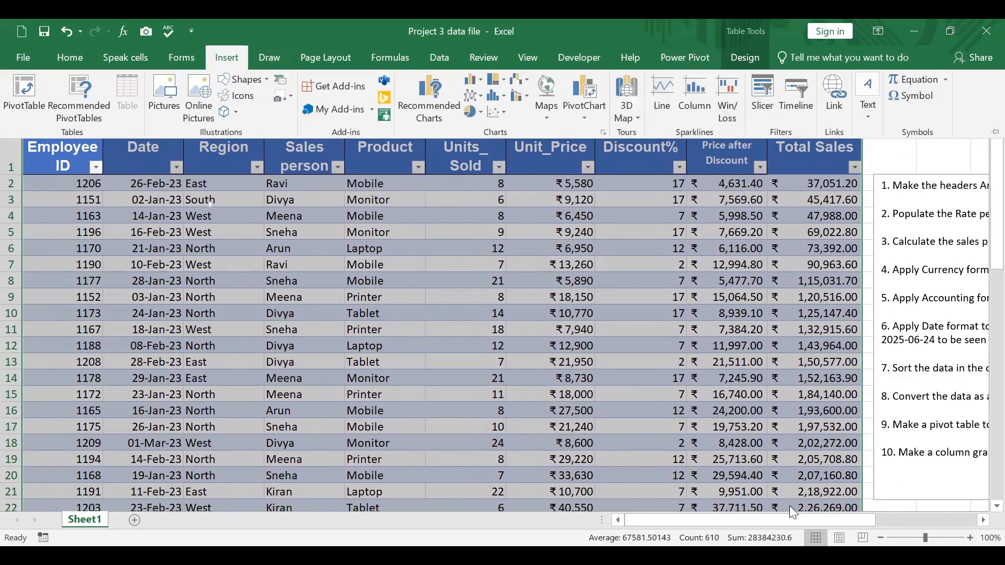
drag(814, 519, 766, 522)
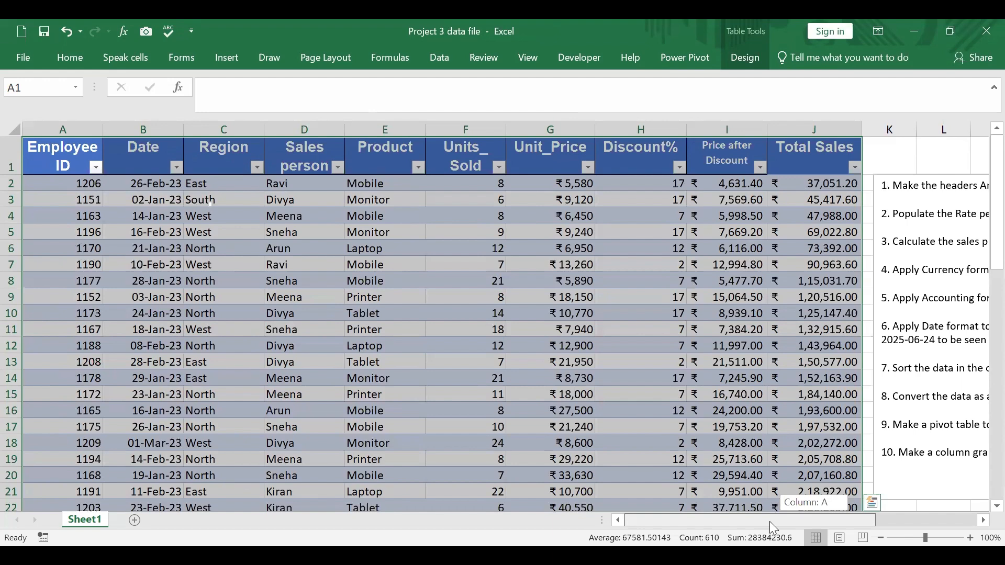
drag(803, 521, 864, 522)
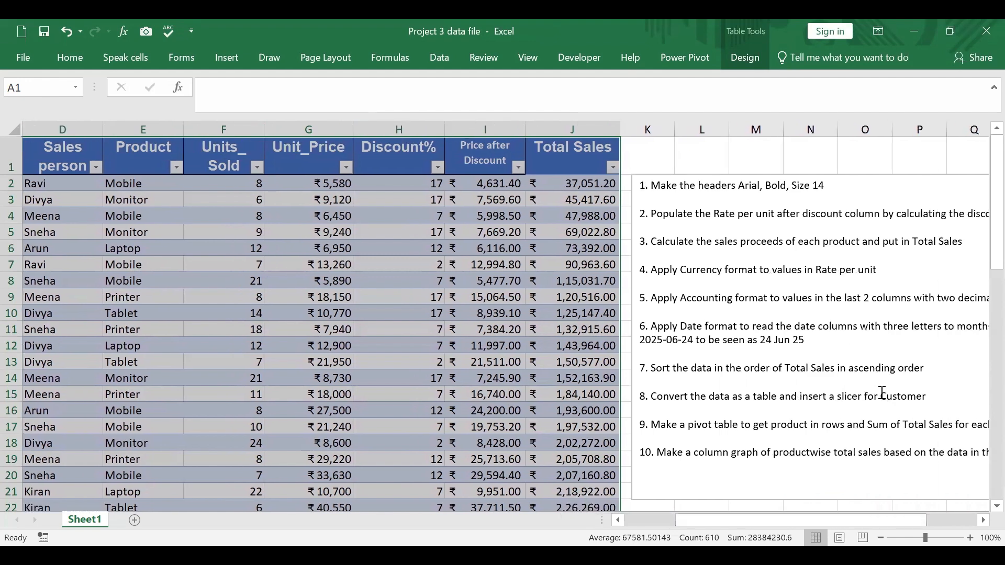
click(885, 394)
double_click(931, 396)
text(S)
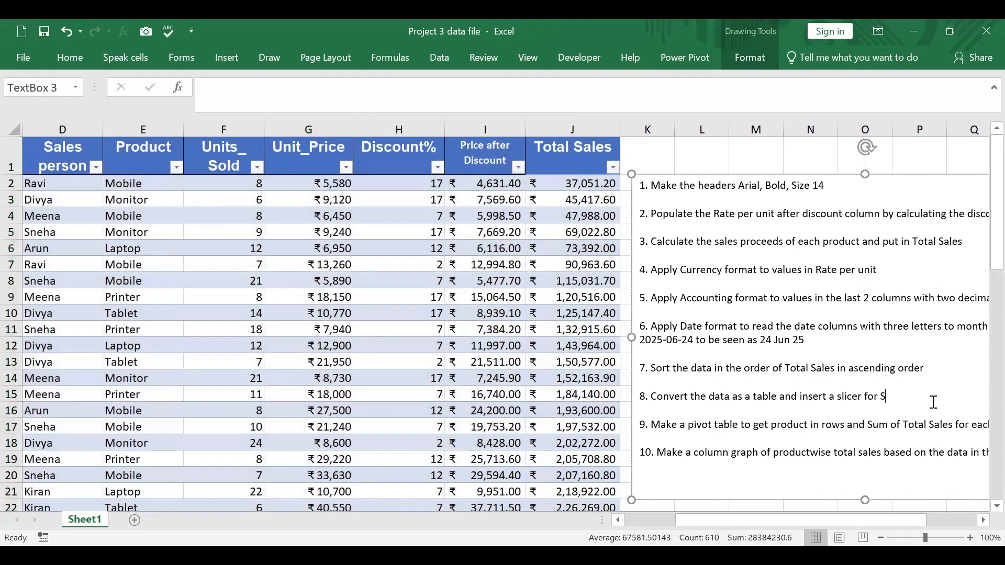
text(alesPerson)
Insert a Salesperson slicer for the sales table and filter the data to the first listed salesperson
click(227, 58)
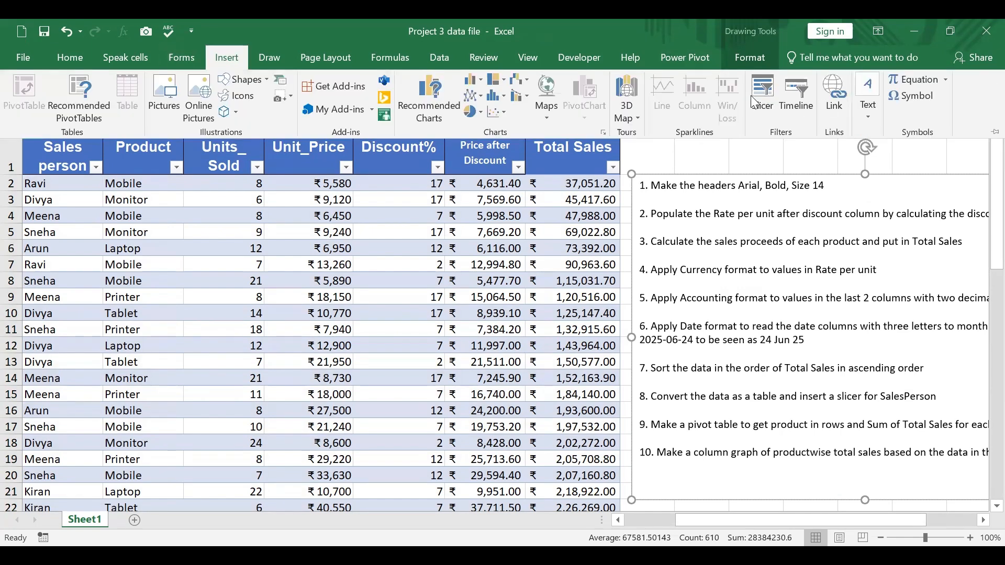
click(764, 96)
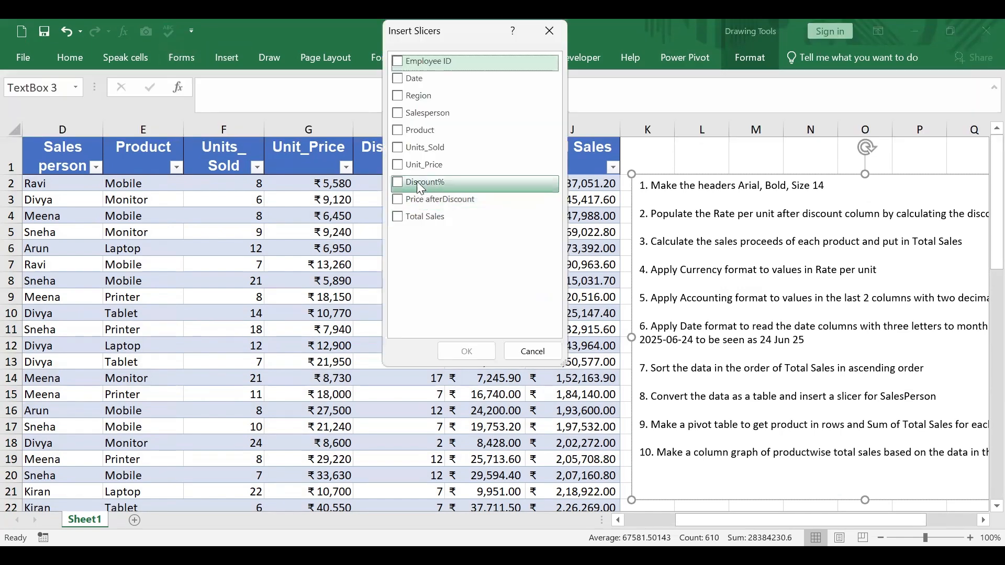
click(398, 113)
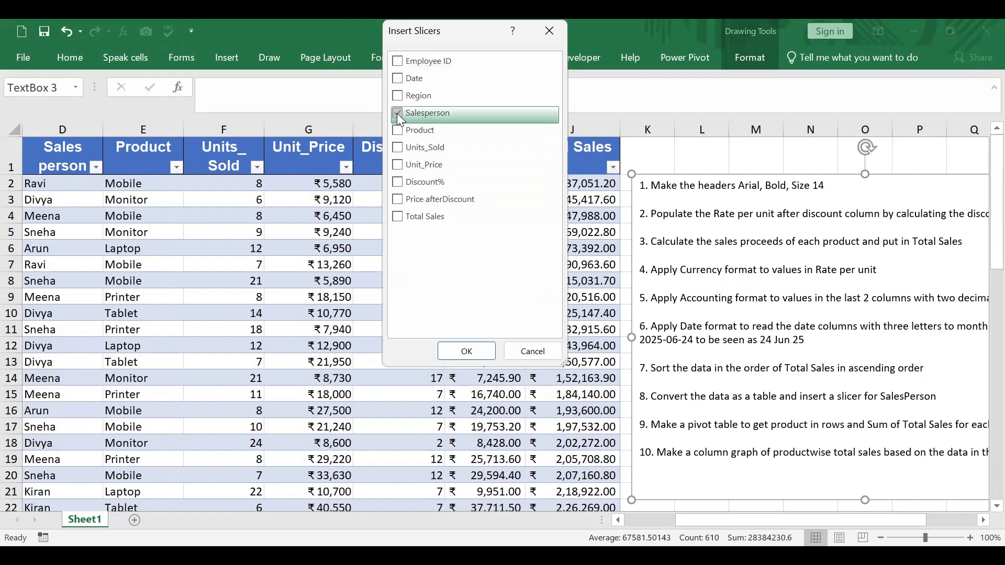
click(467, 351)
click(506, 260)
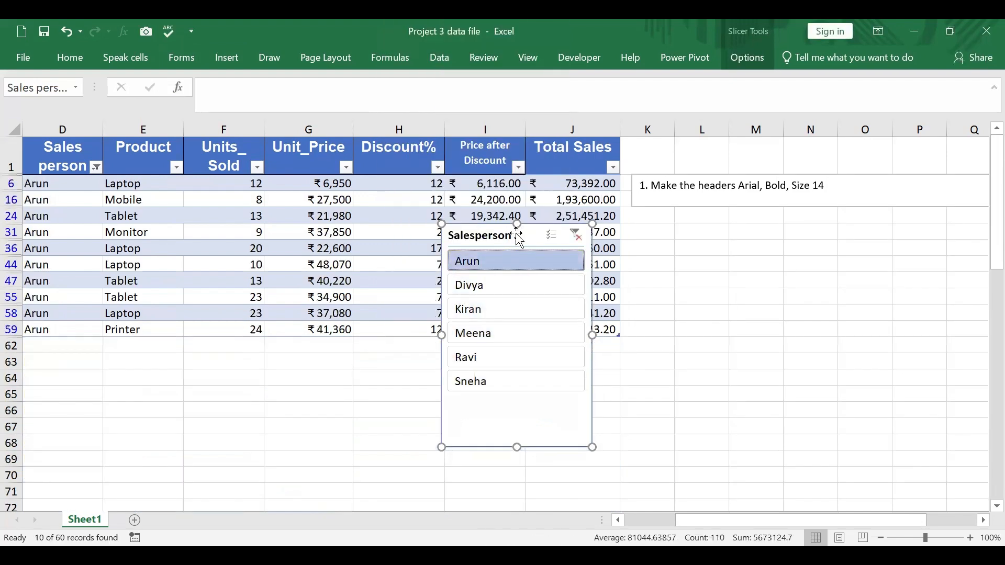
Move the Salesperson slicer off the table into the empty columns and arrange its buttons in six columns
drag(517, 233, 852, 233)
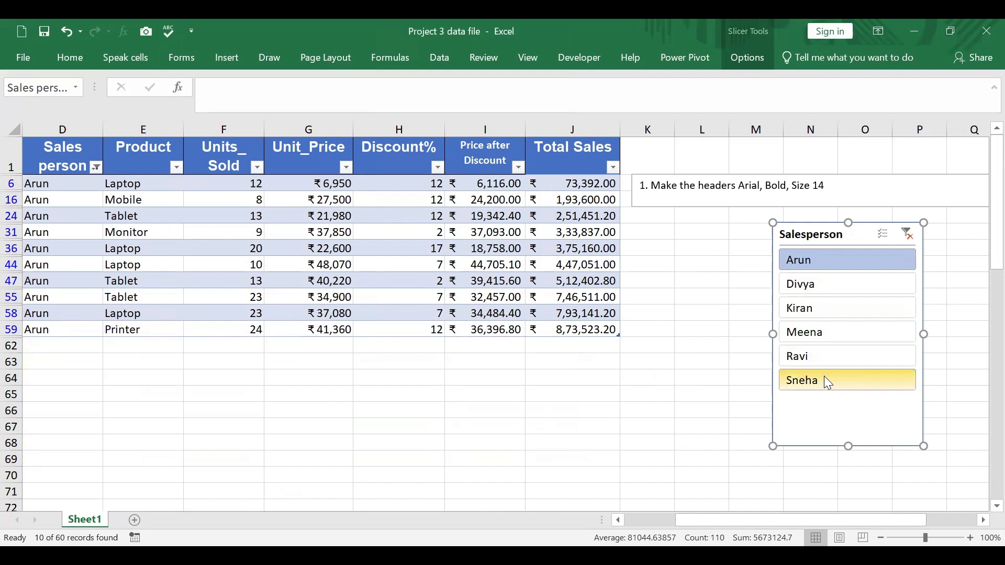
click(750, 60)
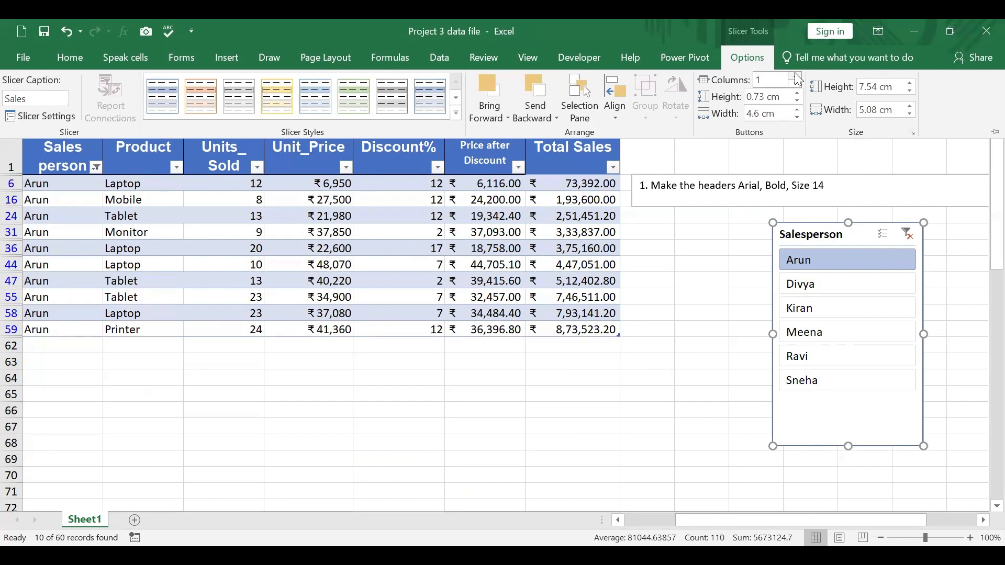
click(798, 76)
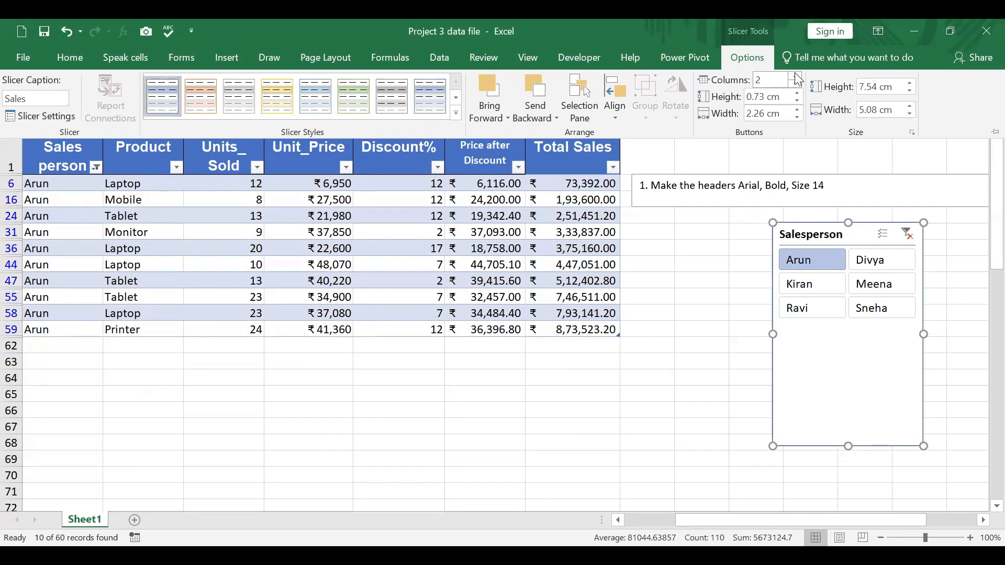
click(797, 77)
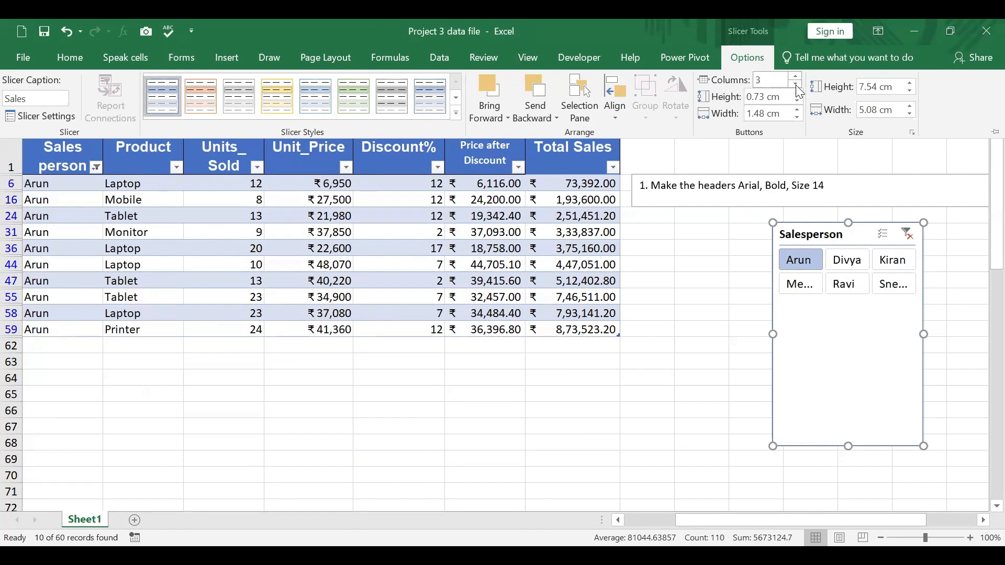
click(798, 76)
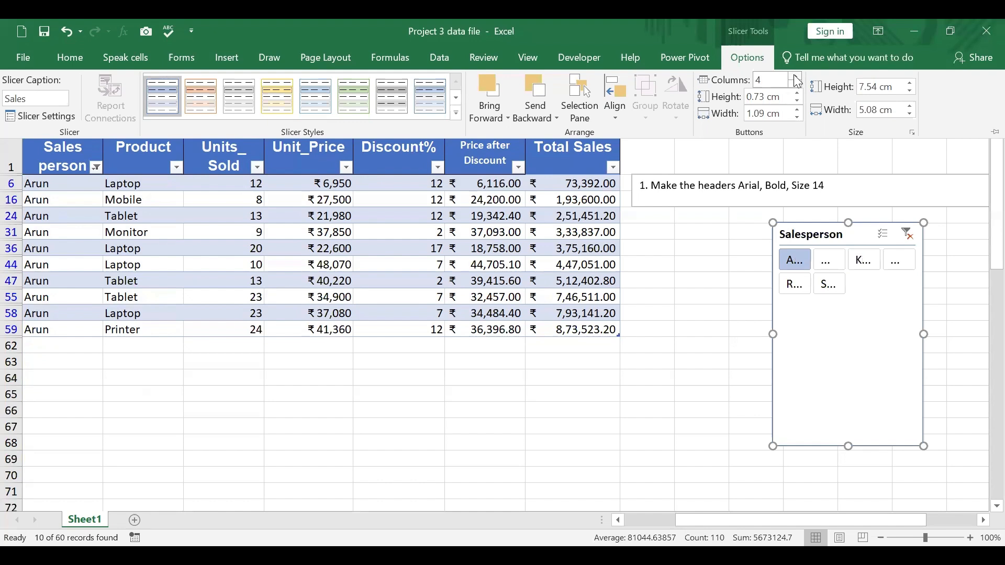
click(797, 76)
click(798, 76)
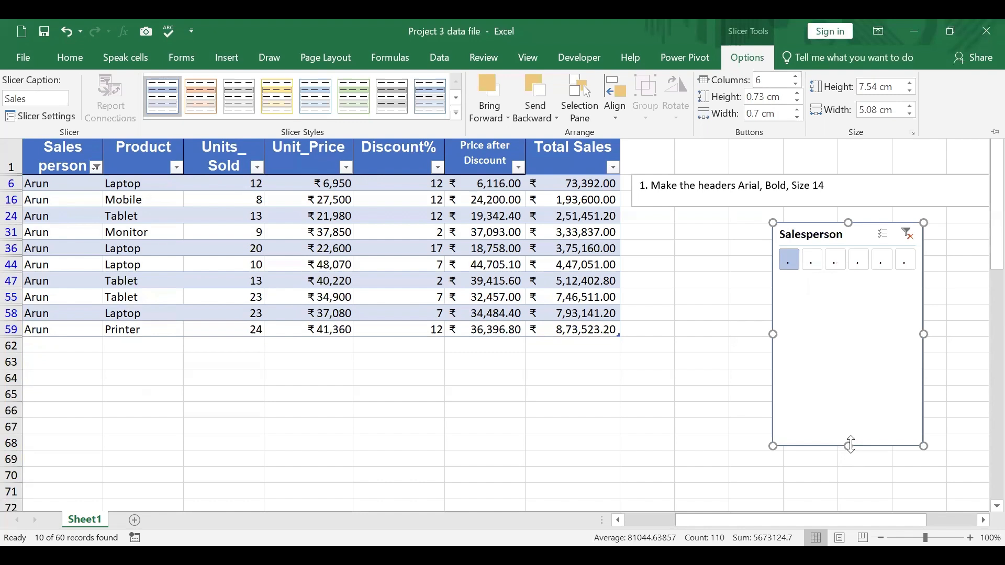
Shrink the slicer's height to about 1.8 cm, place it beside the table and widen it to about 12.9 cm
click(830, 292)
drag(848, 445, 822, 276)
drag(828, 225, 684, 225)
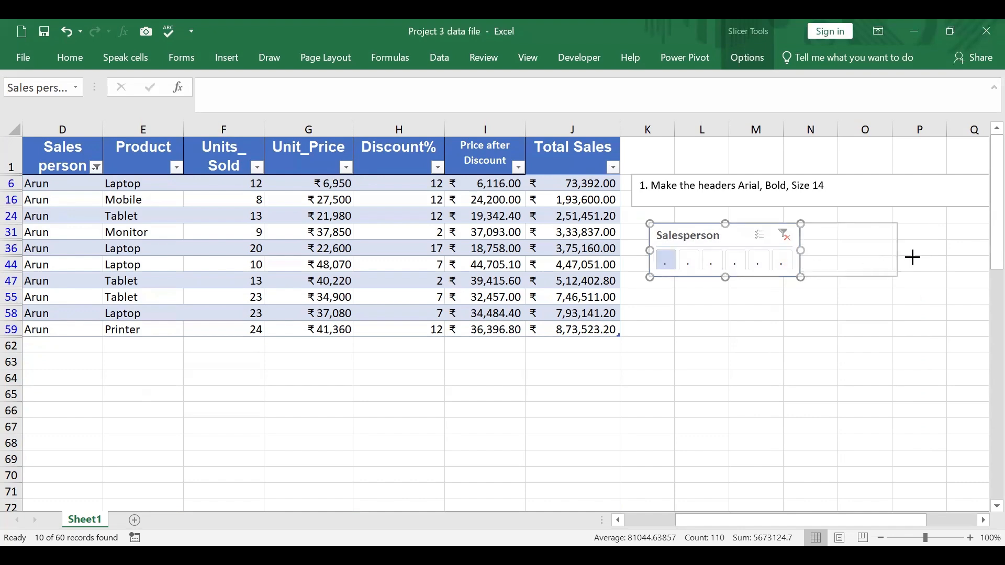
drag(912, 256, 974, 268)
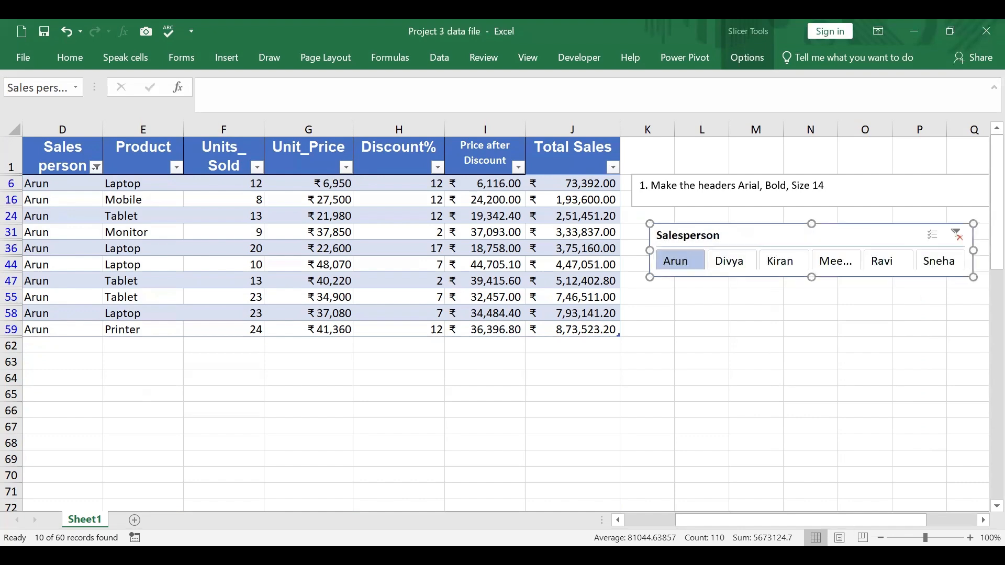
drag(864, 521, 914, 521)
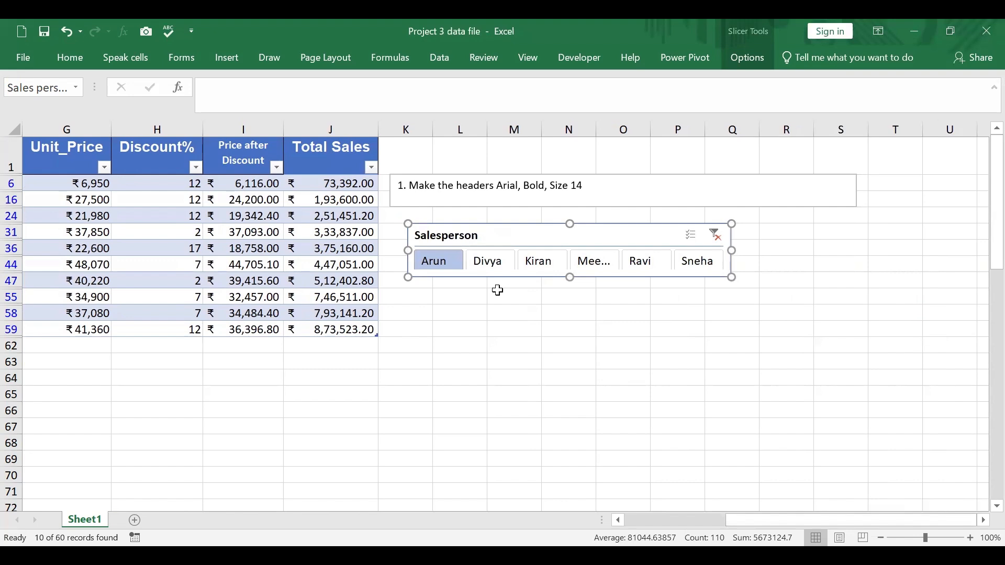
drag(735, 253, 791, 253)
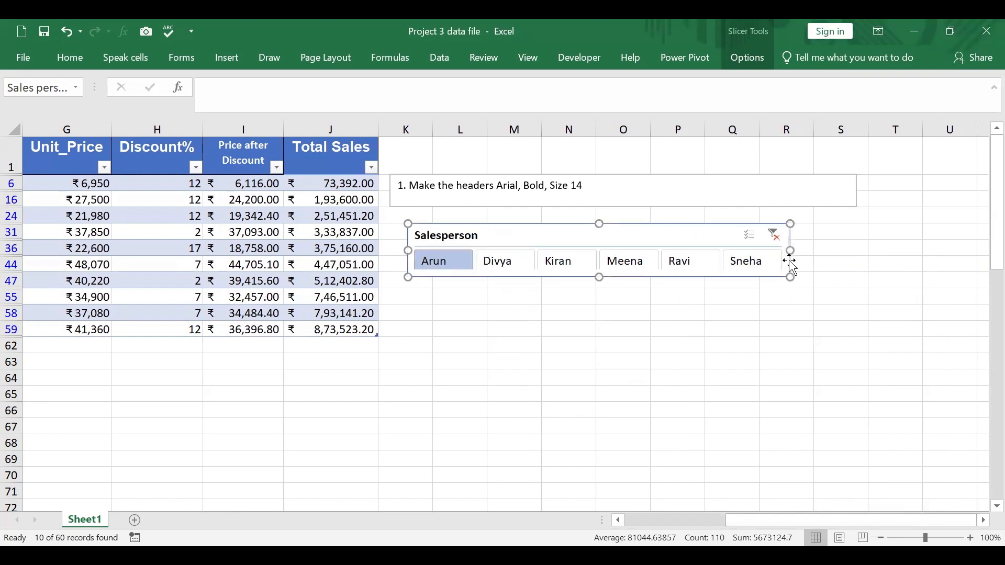
Arrange the slicer buttons in three columns and increase the slicer's height to fit both rows
click(746, 54)
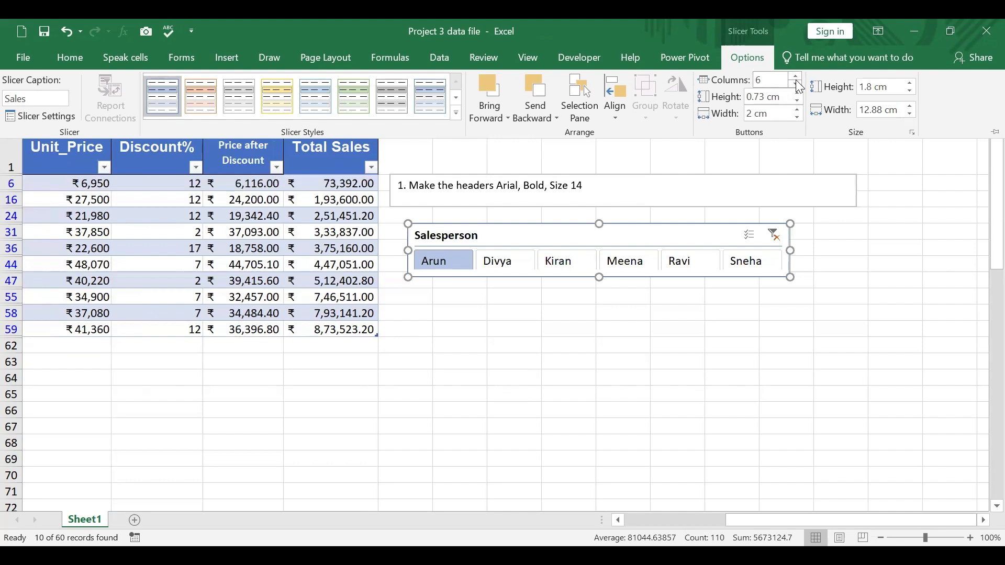
click(796, 84)
click(796, 84)
click(796, 84)
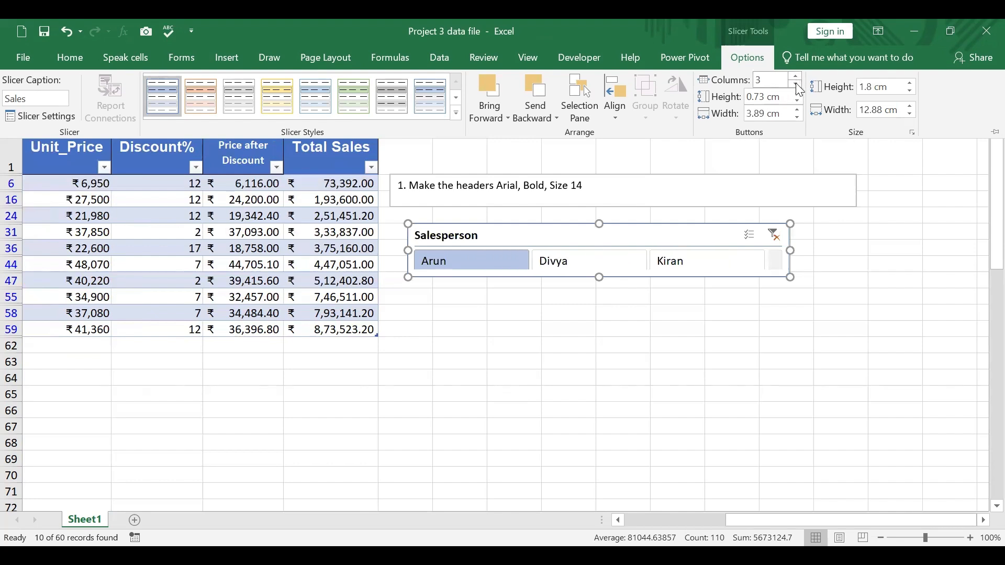
scroll(809, 210, down, 1)
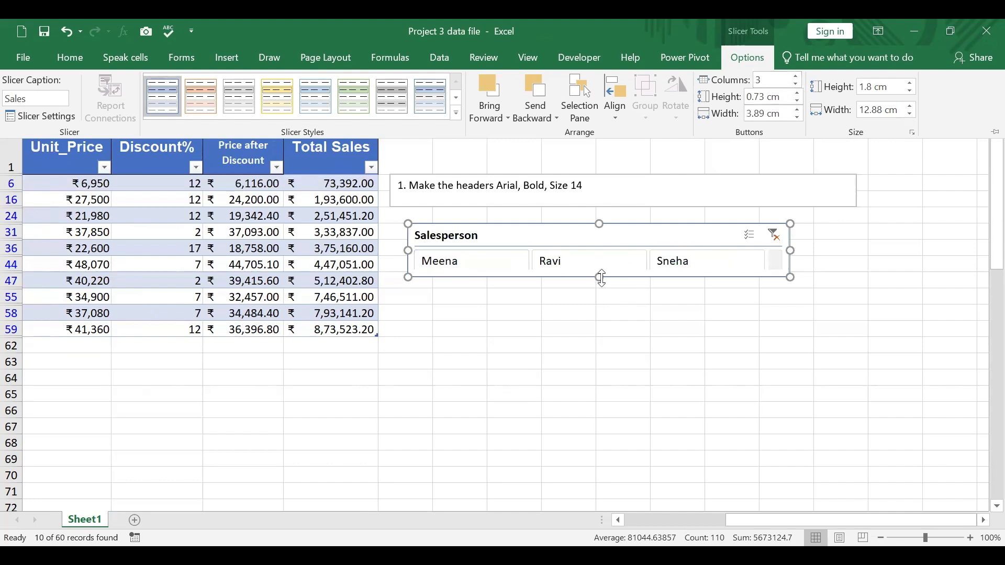
drag(600, 277, 596, 306)
click(837, 265)
click(597, 324)
click(893, 232)
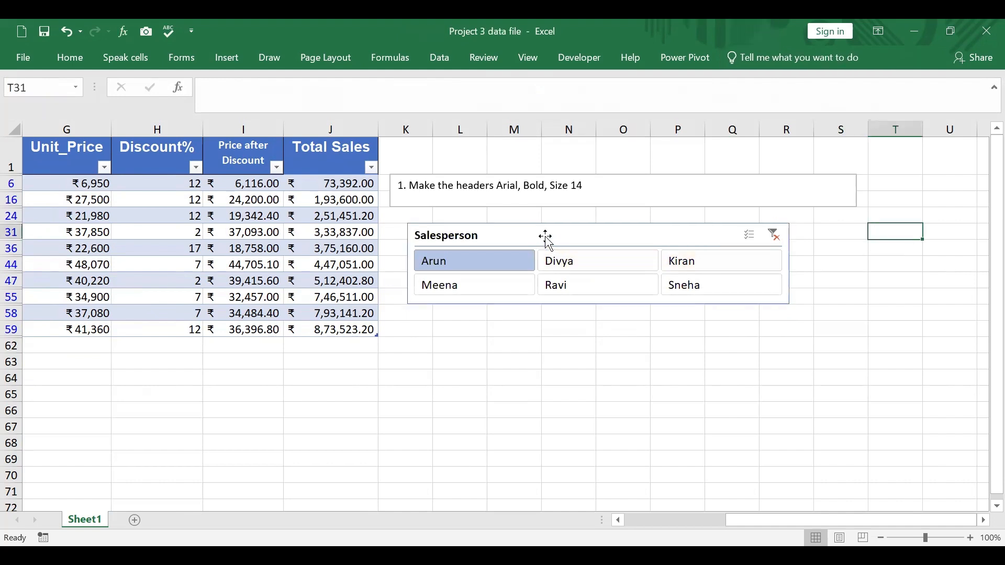
Shift the slicer further from the table, clear its filter, and filter by the first salesperson once more before clearing it again
drag(545, 236, 593, 227)
click(879, 299)
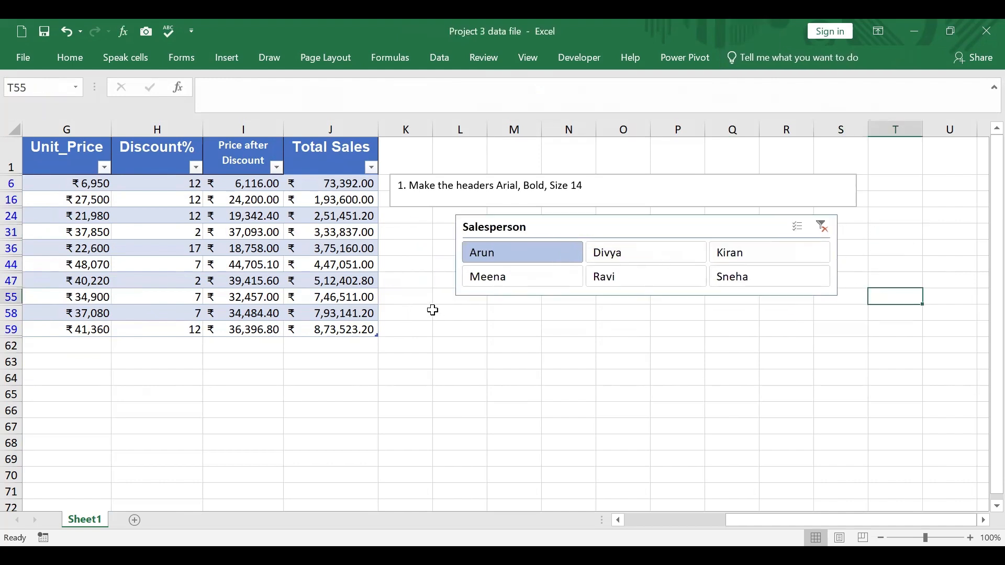
click(822, 226)
click(888, 346)
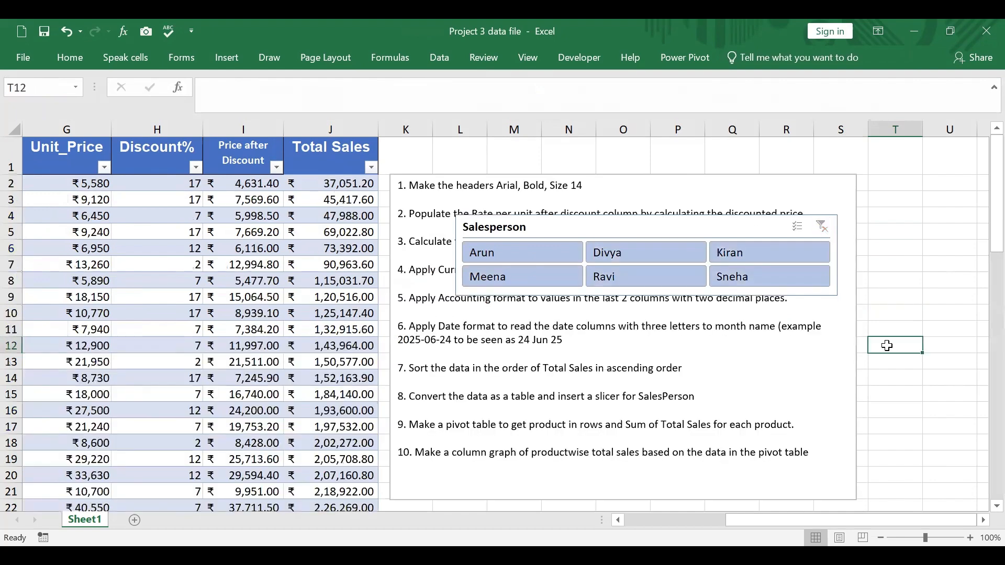
click(553, 250)
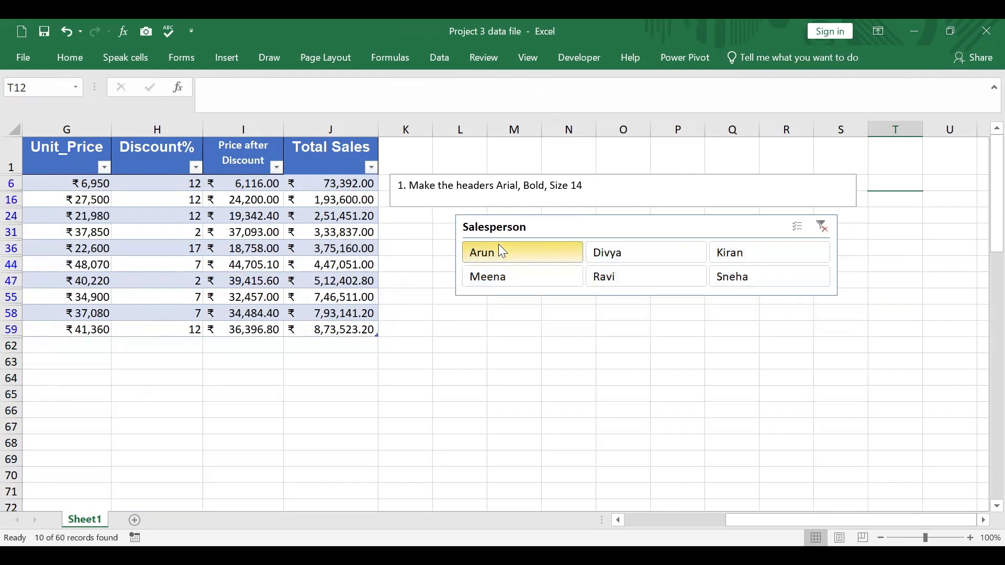
click(823, 233)
Move the instructions text box down to row 12 and place the slicer above it, level with the table's header row
drag(590, 226, 543, 131)
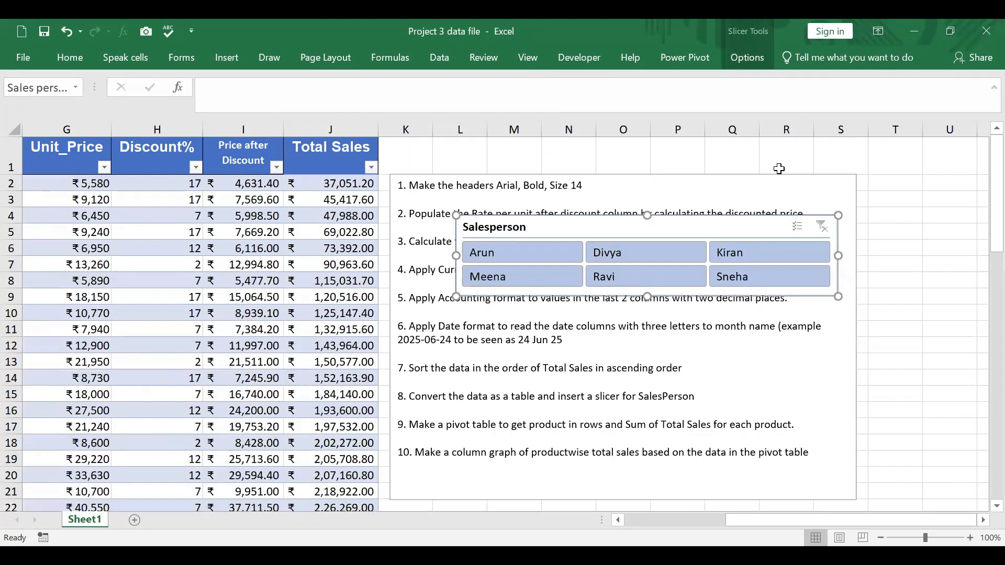
click(393, 198)
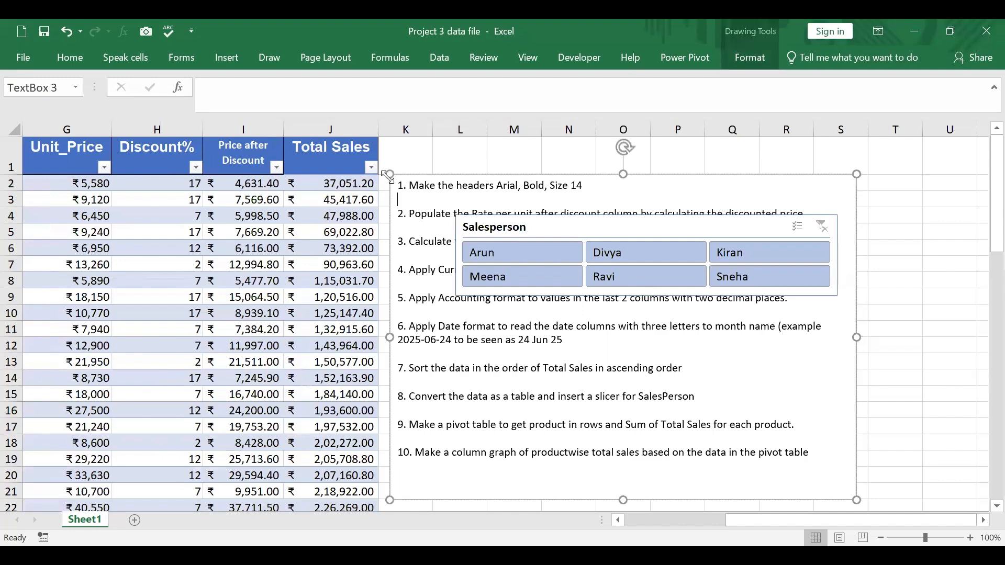
drag(390, 186, 398, 354)
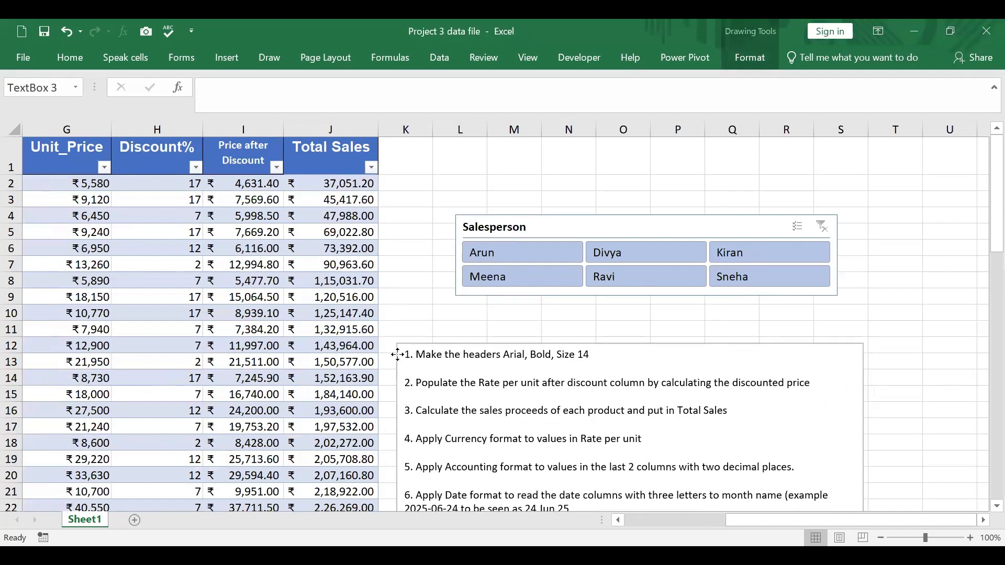
drag(457, 215, 416, 138)
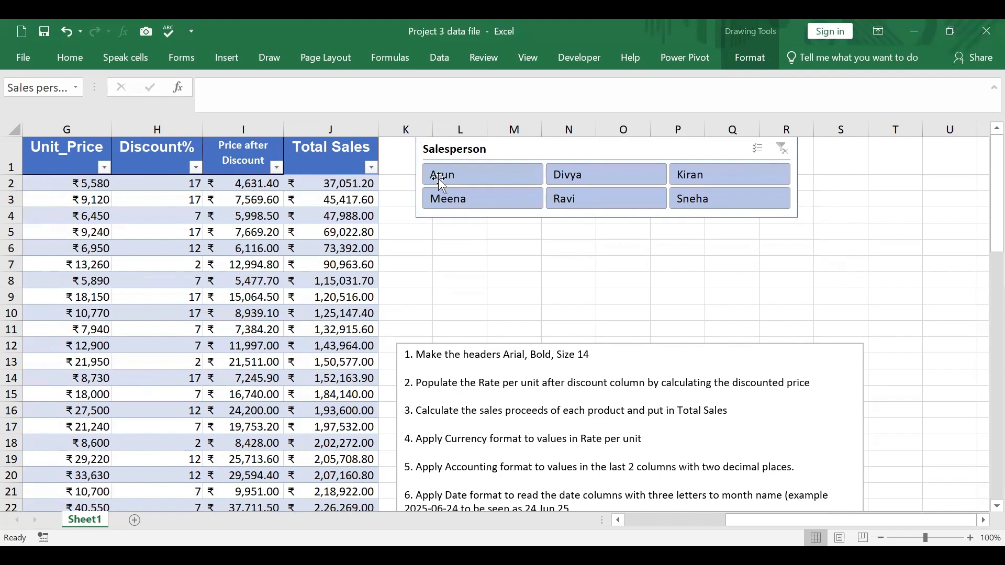
Filter the table with the slicer by the second listed salesperson, by the last listed one, and by both together
drag(738, 516, 769, 521)
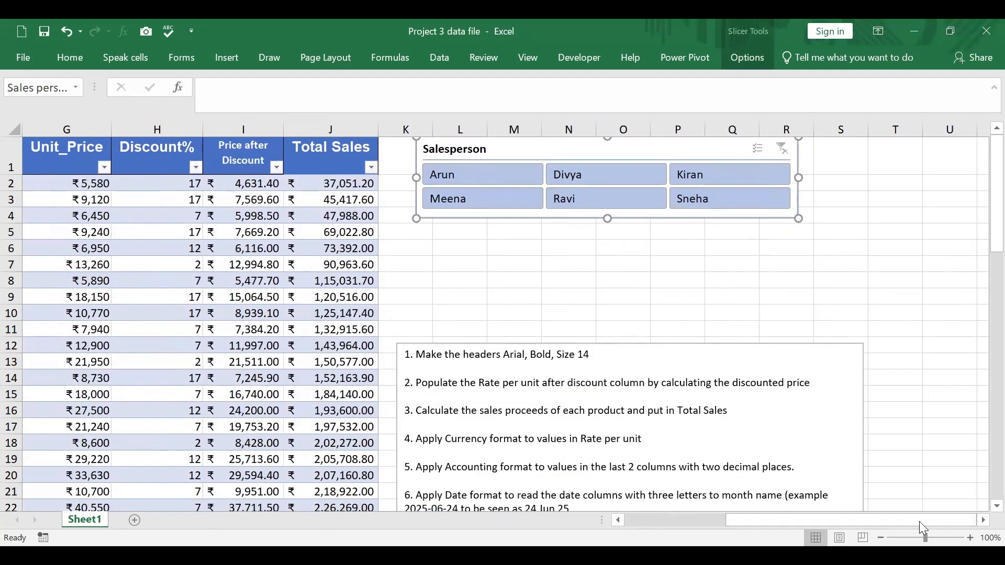
scroll(917, 521, down, 2)
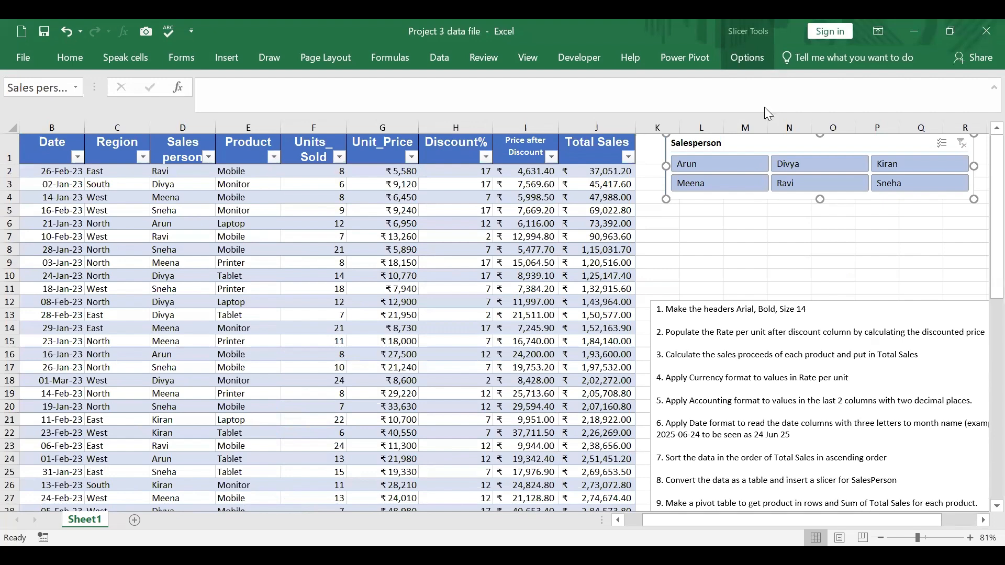
click(786, 164)
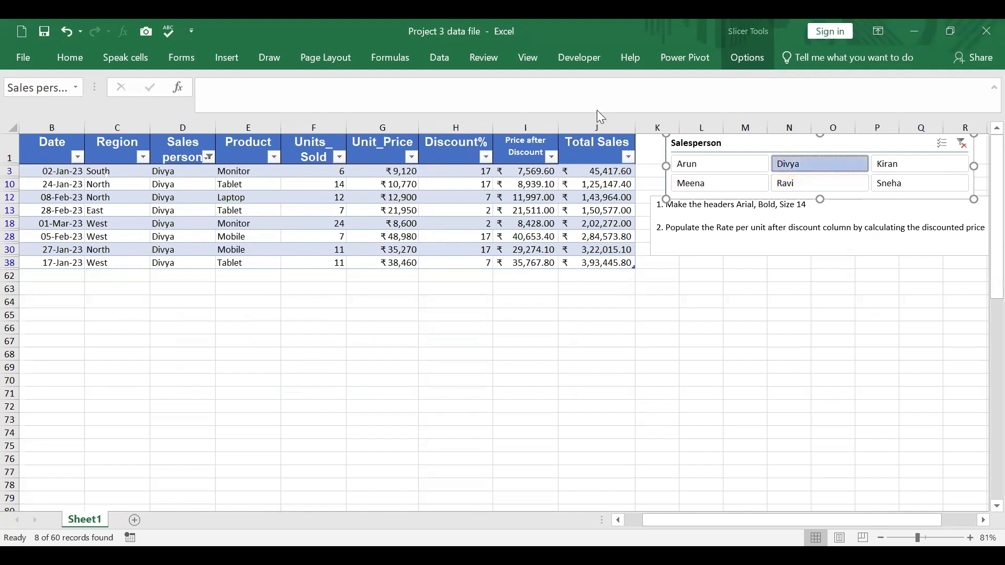
click(912, 188)
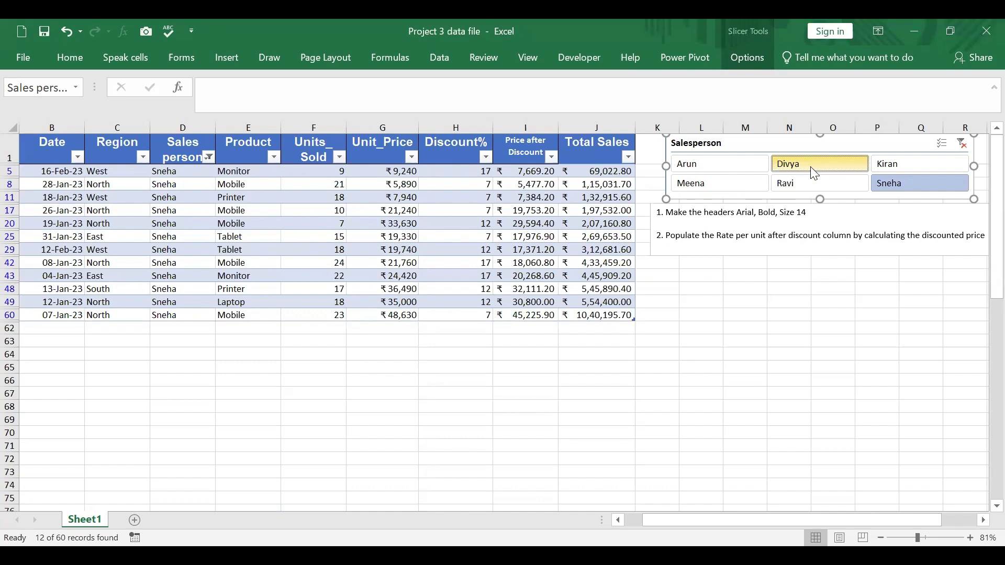
click(870, 222)
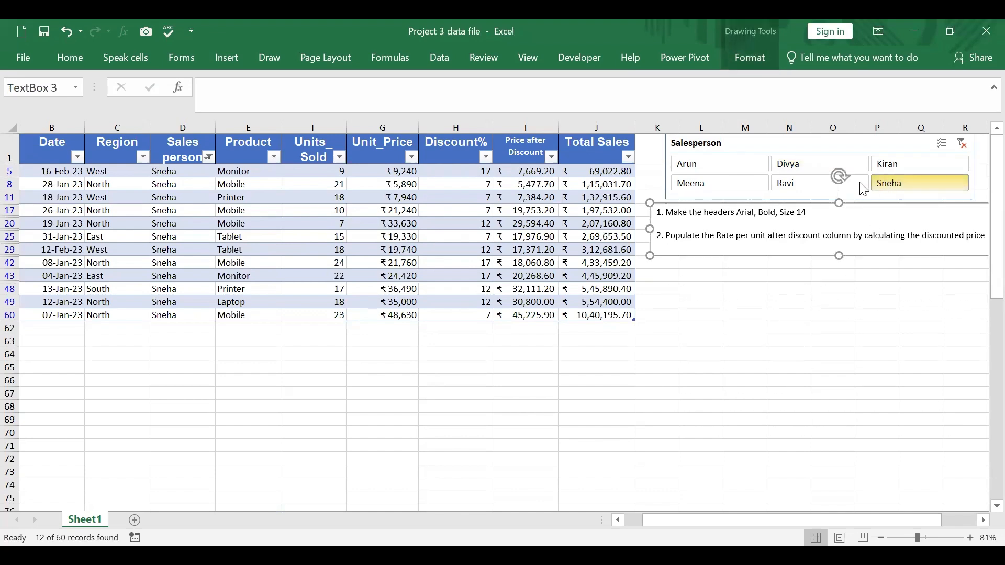
ctrl+click(807, 172)
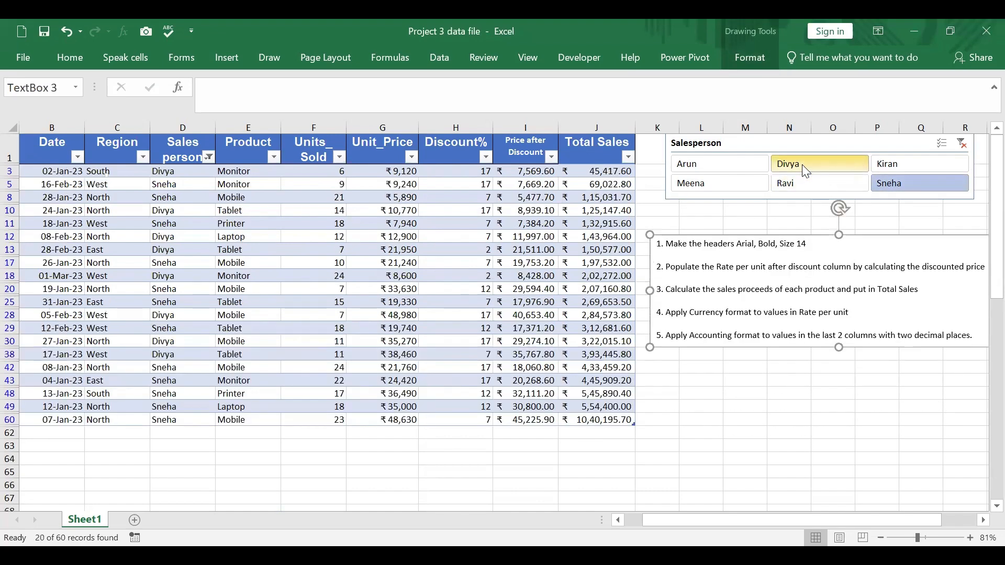
Filter the table by the second and last listed salespersons together, by the fourth listed one alone, and clear the slicer filter
click(962, 143)
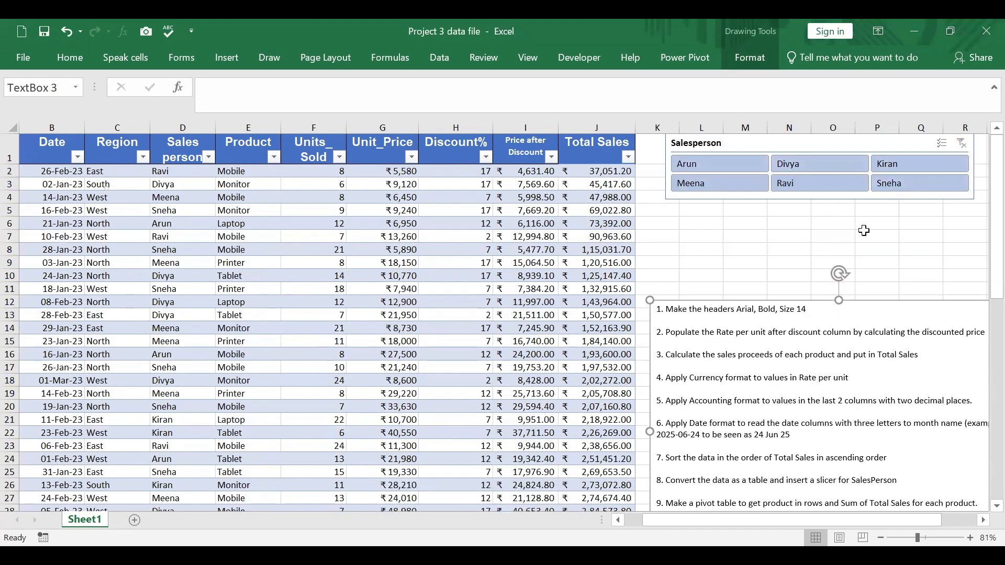
click(816, 170)
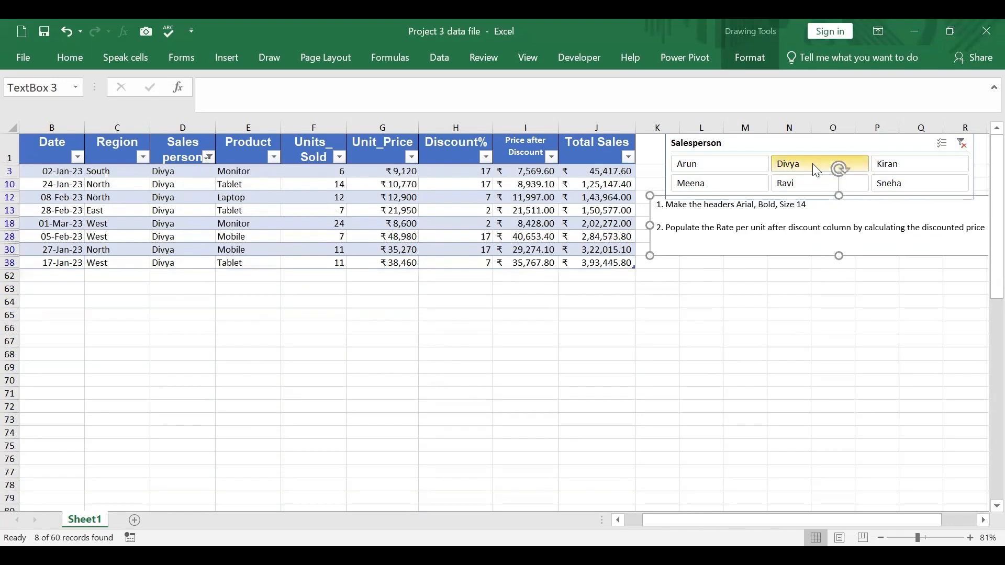
ctrl+click(893, 187)
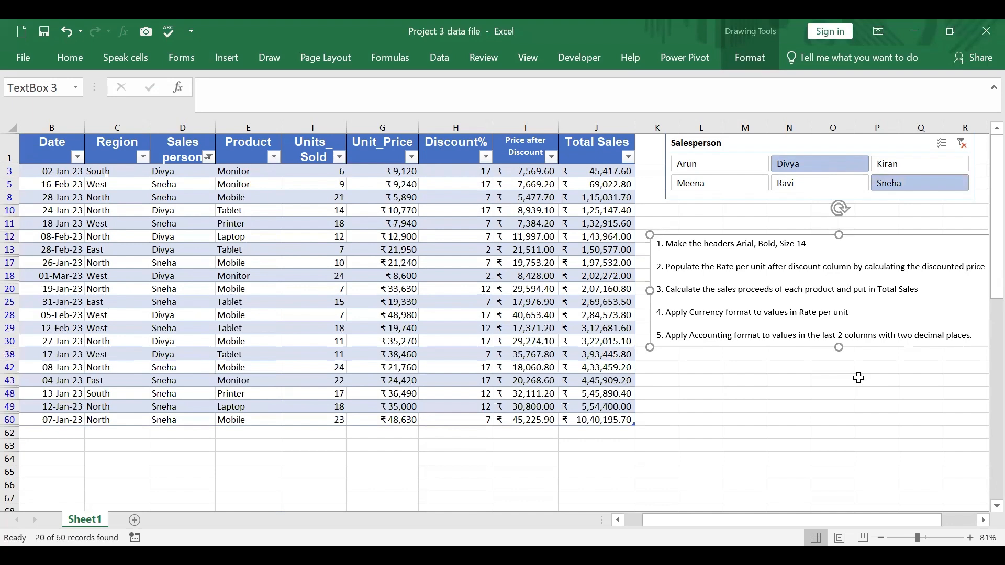
click(707, 185)
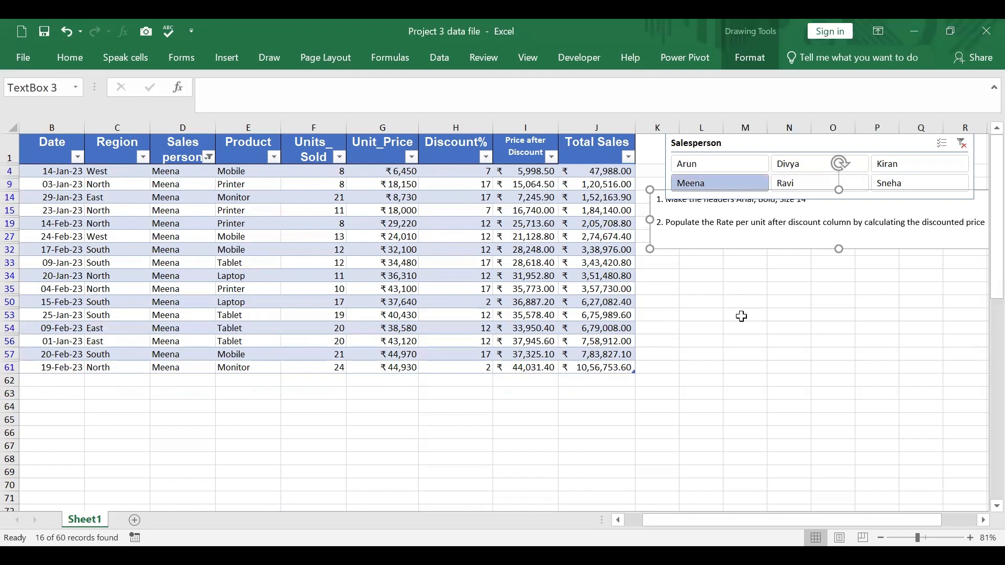
click(962, 143)
click(918, 232)
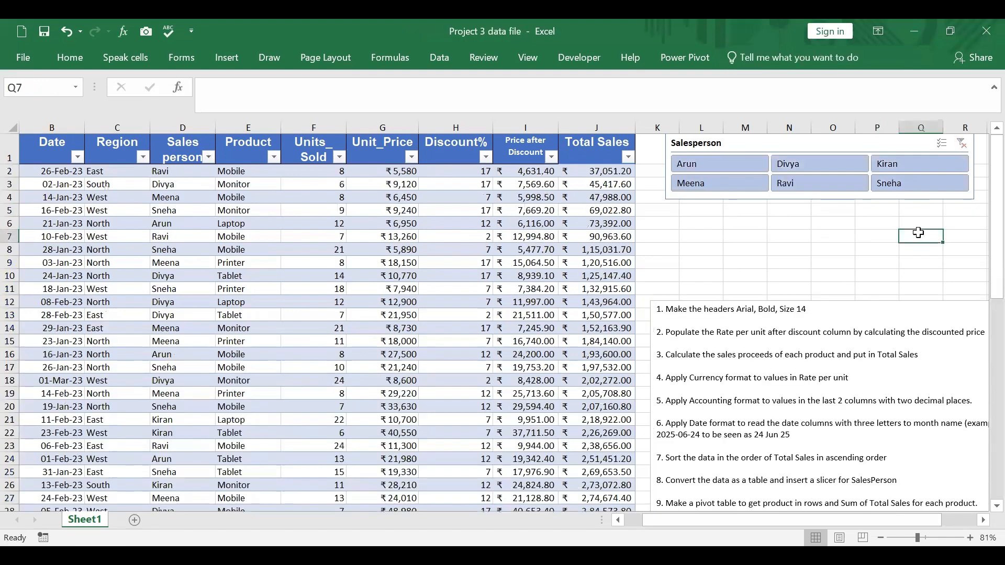
Filter the table by all three salespersons in the slicer's first row together and clear the filter
click(717, 161)
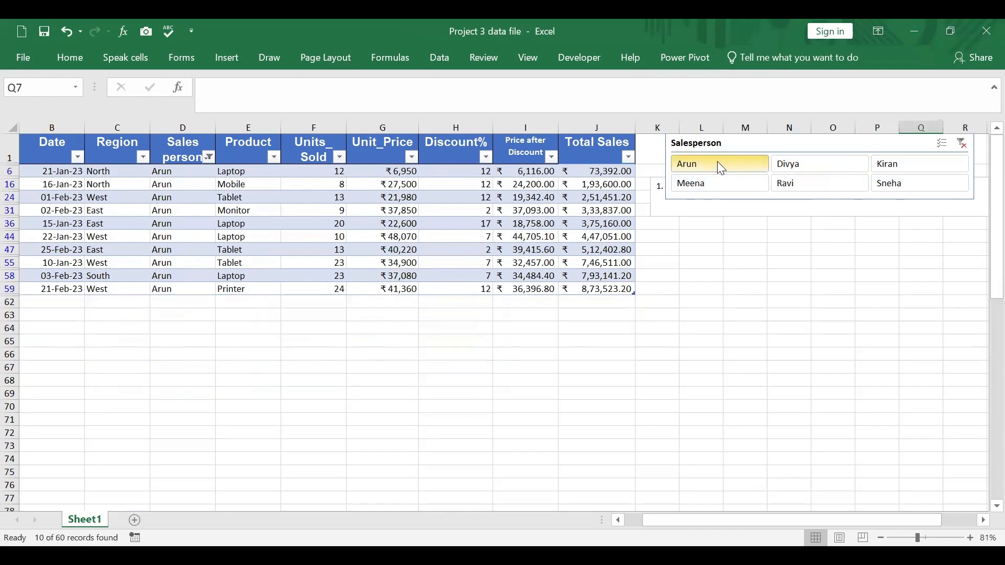
ctrl+click(837, 166)
ctrl+click(909, 164)
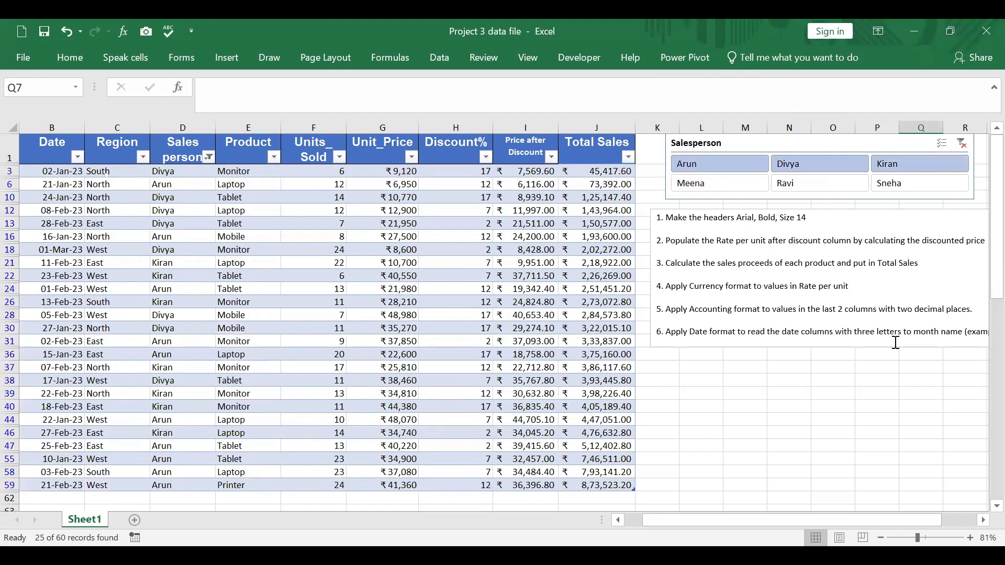
click(906, 394)
click(962, 143)
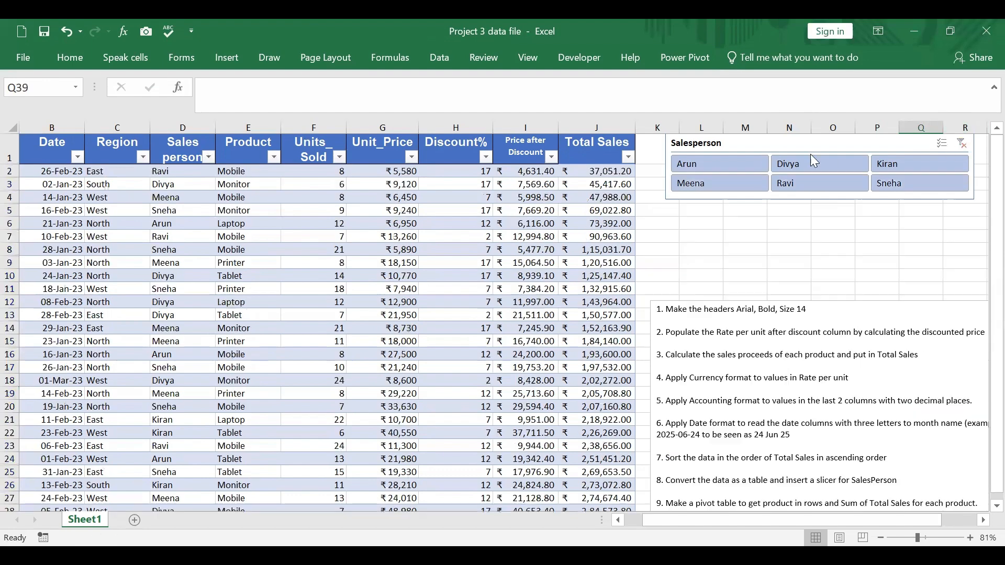
Filter by the first and last listed salespersons together, by the second listed one alone, and clear the slicer filter
click(738, 165)
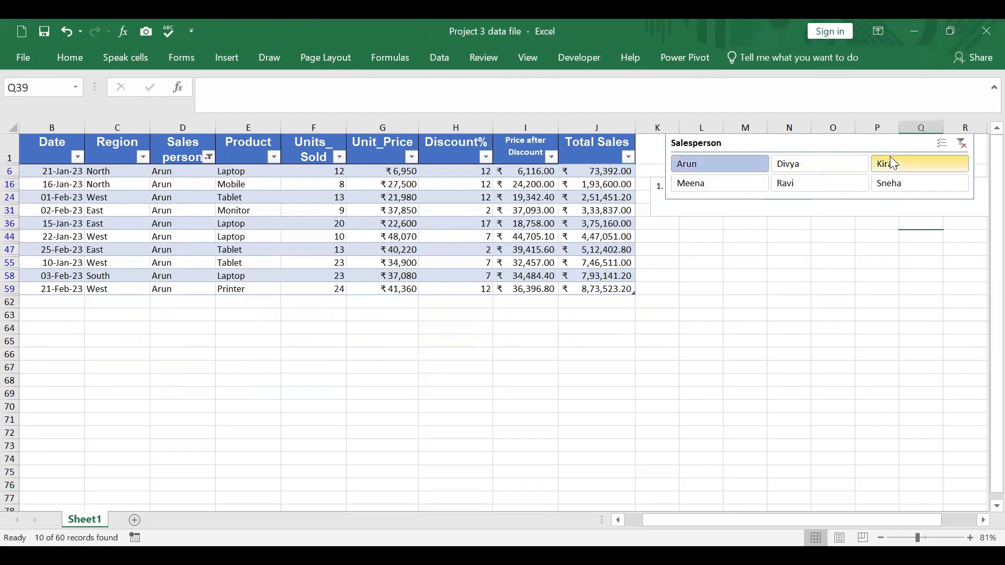
ctrl+click(907, 184)
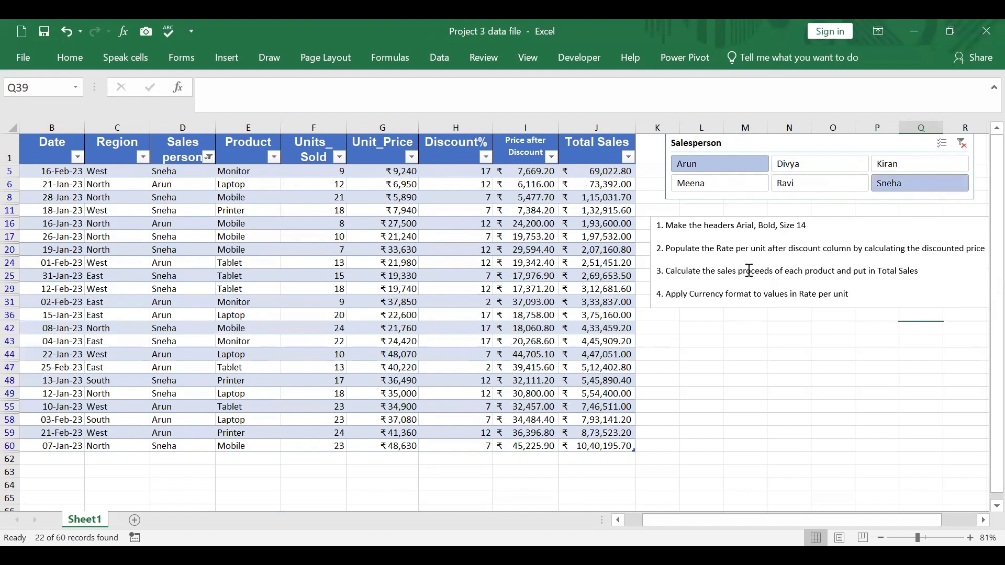
click(962, 143)
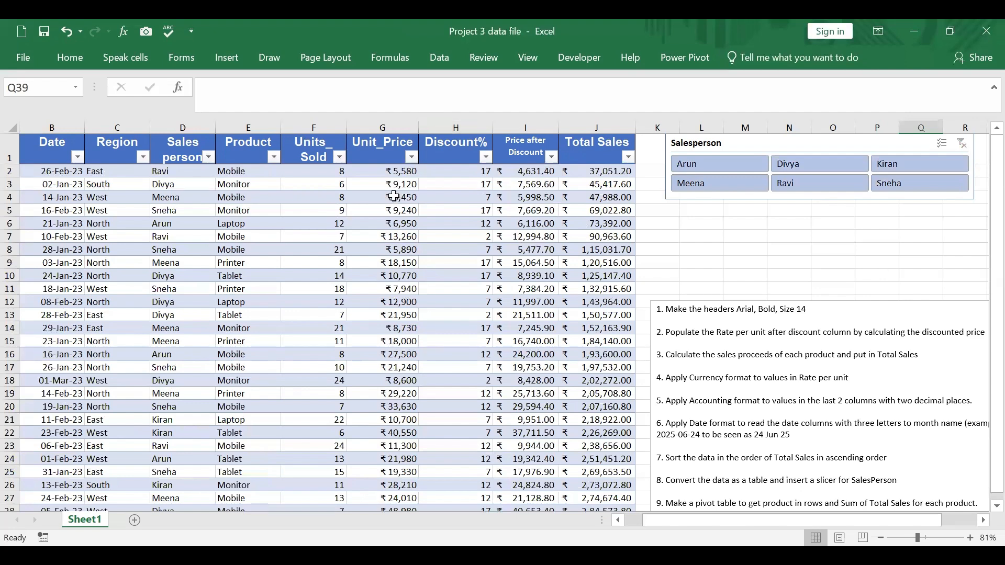
click(793, 167)
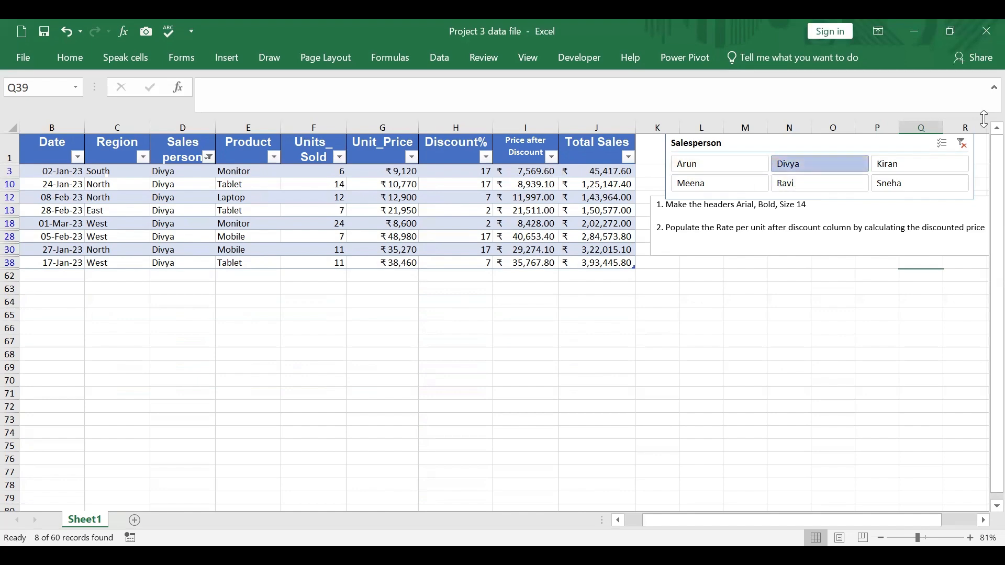
click(962, 143)
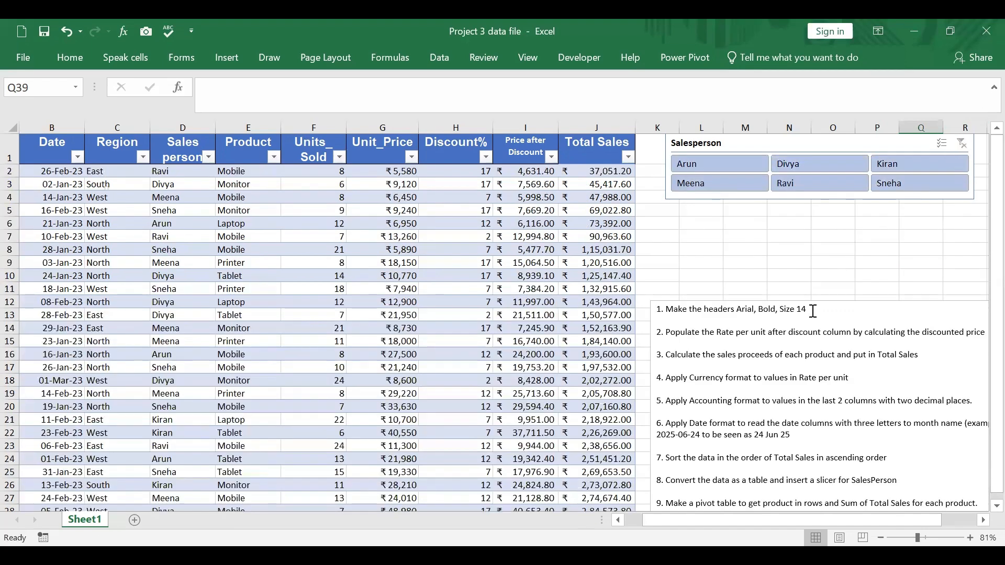
Create a PivotTable from the sales table Table1 and place it on a new worksheet
scroll(876, 338, down, 1)
scroll(876, 339, down, 3)
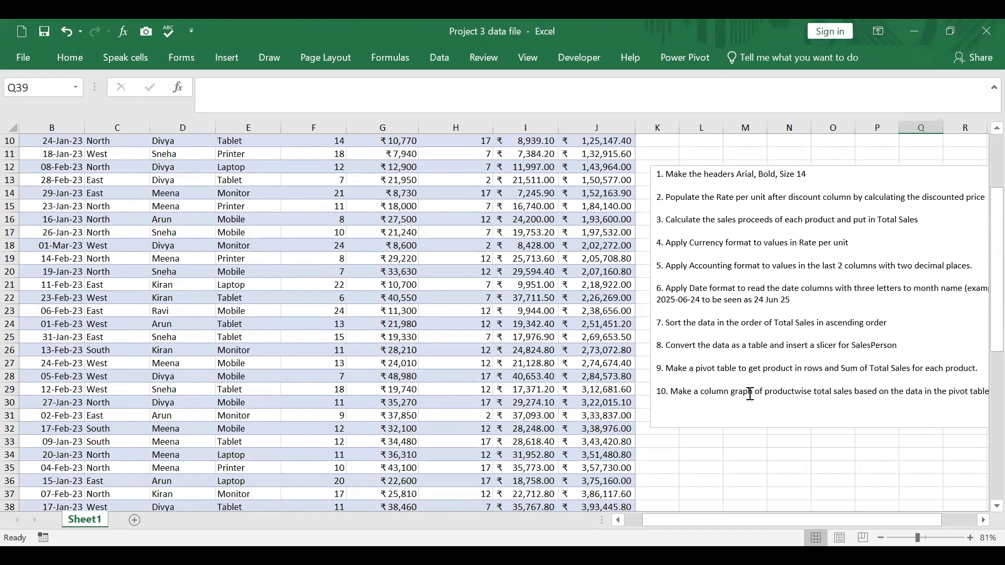
click(239, 310)
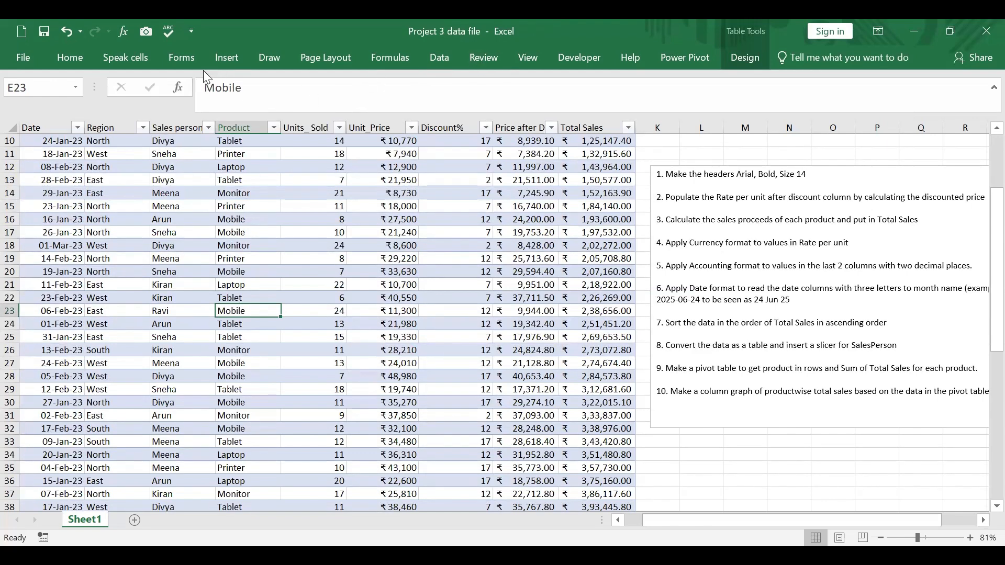
click(227, 58)
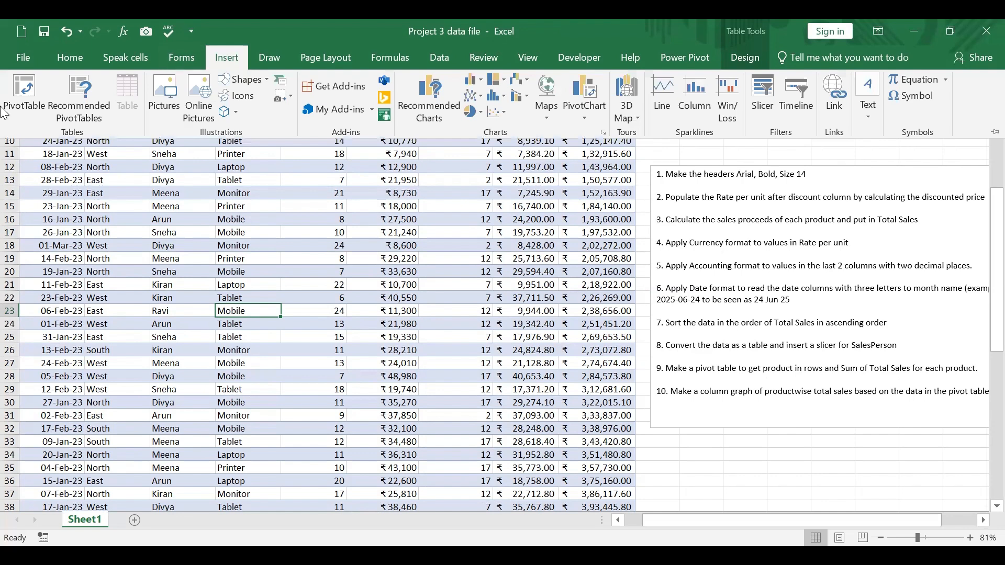
click(29, 89)
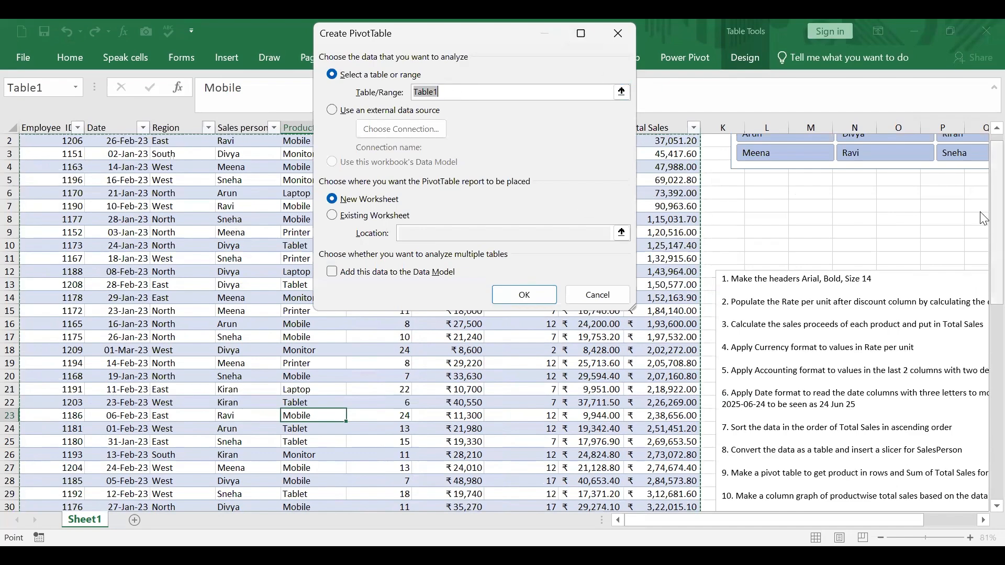
drag(987, 230, 974, 474)
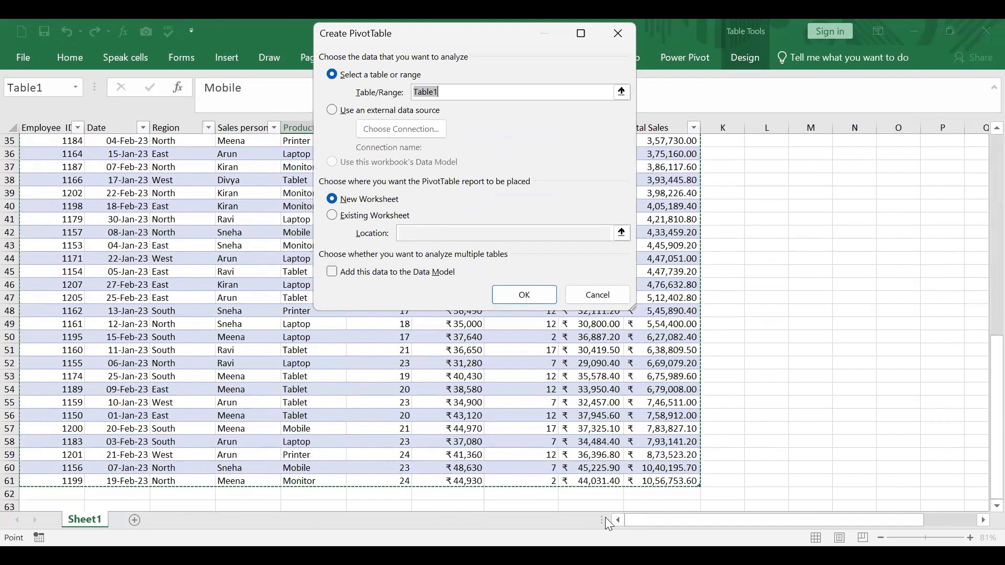
click(656, 495)
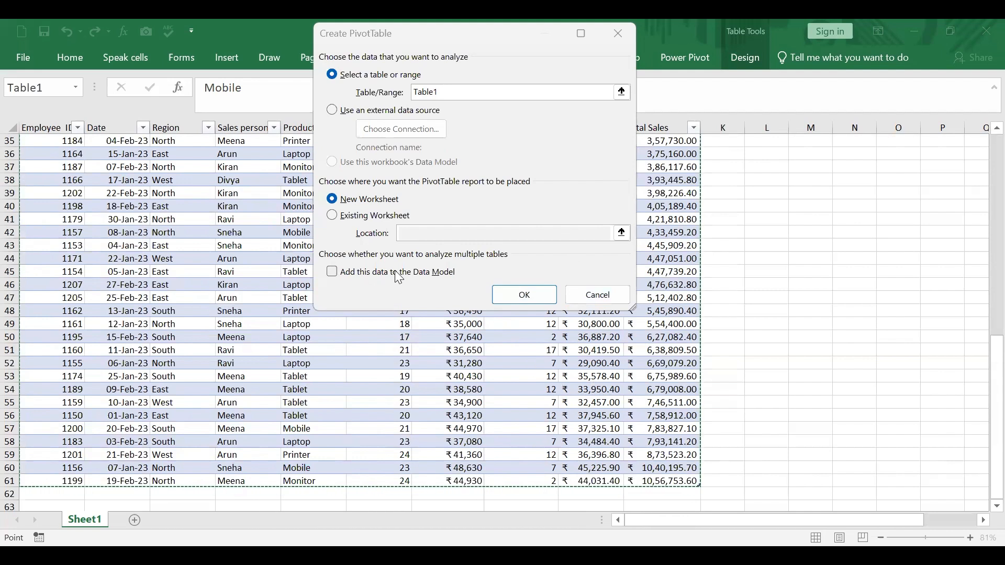
click(332, 218)
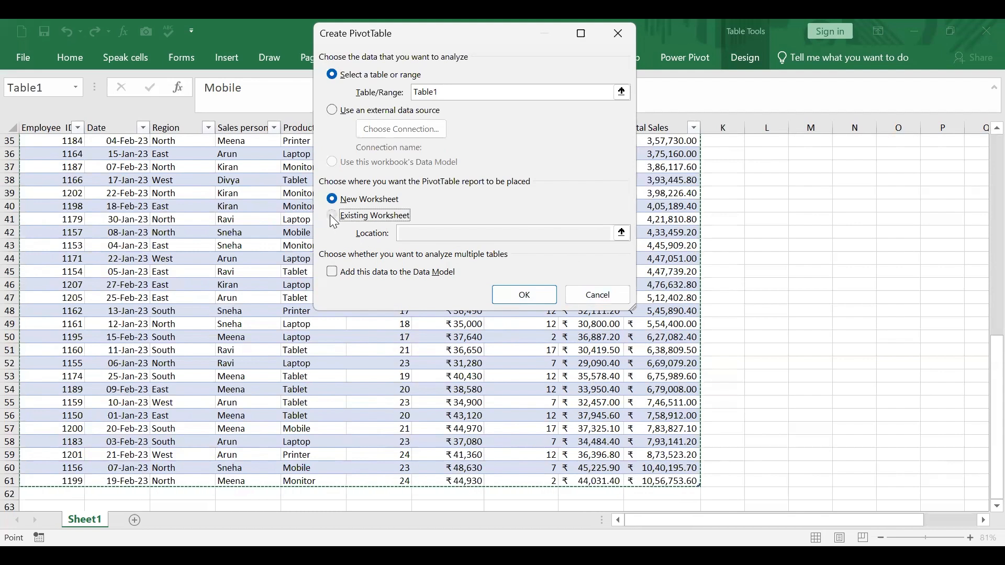
click(332, 199)
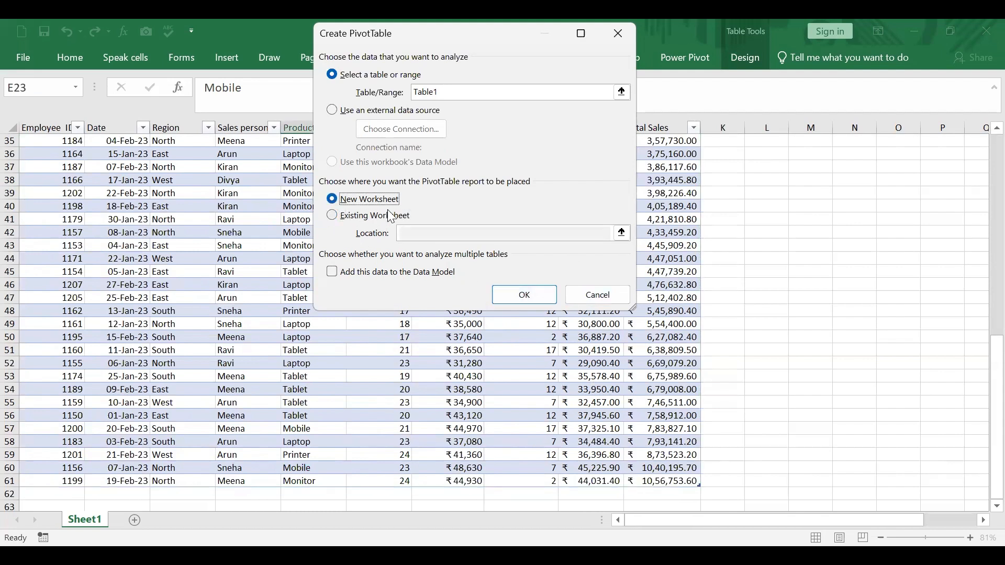
click(531, 298)
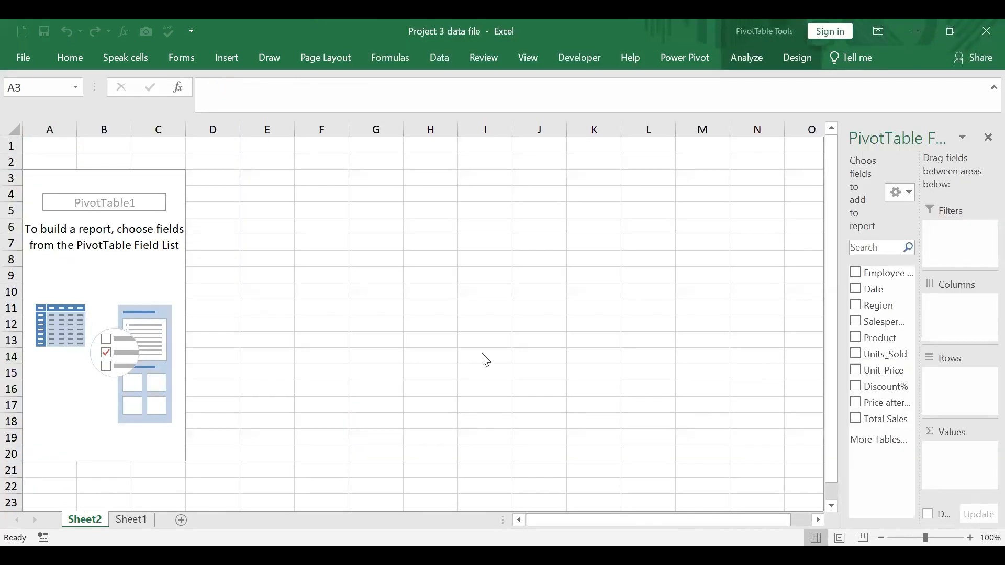
Following exercise 9 in the Sheet1 instructions, add Product to the rows and Sum of Total Sales to the values of the pivot table
click(143, 519)
drag(794, 522, 846, 525)
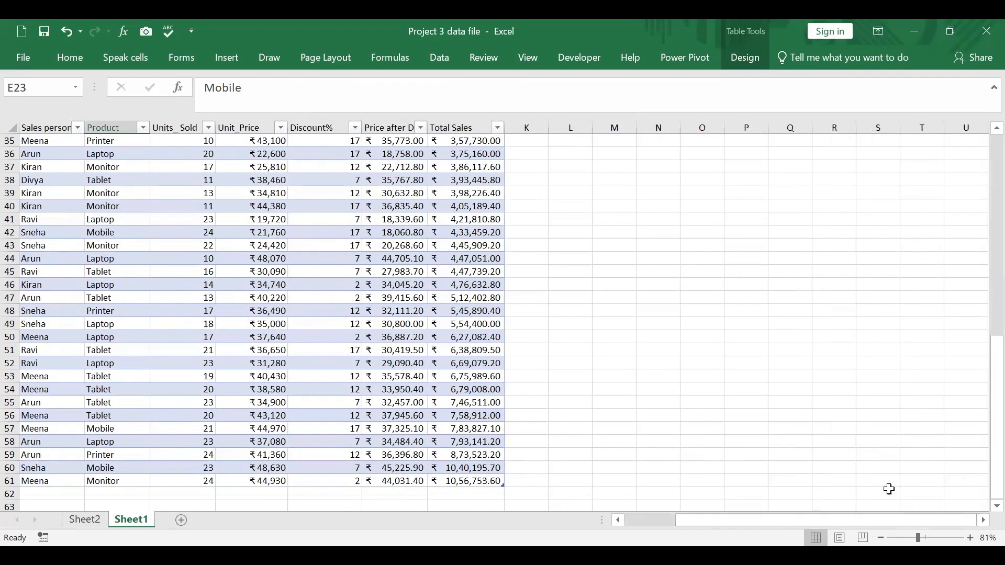
scroll(889, 426, up, 8)
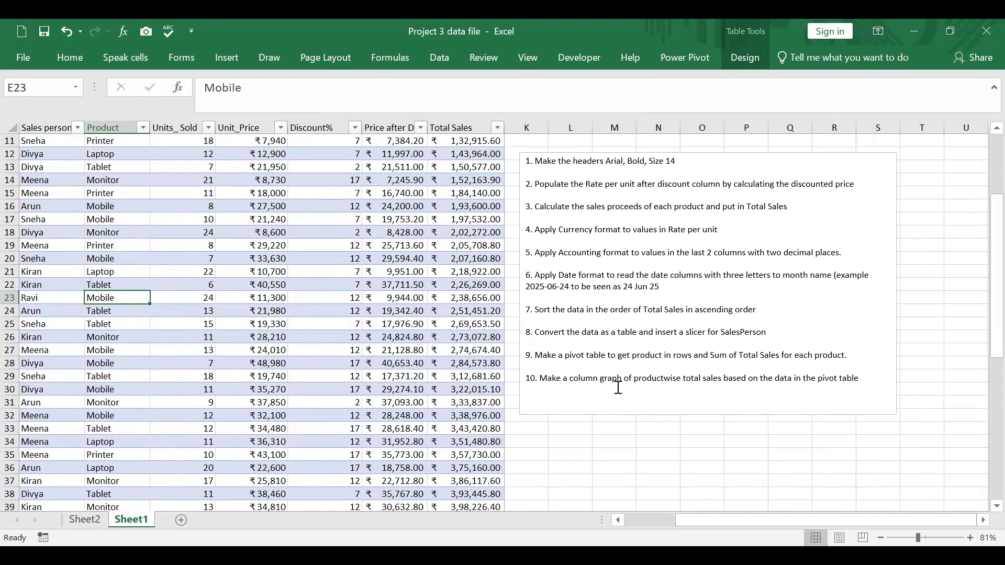
click(102, 524)
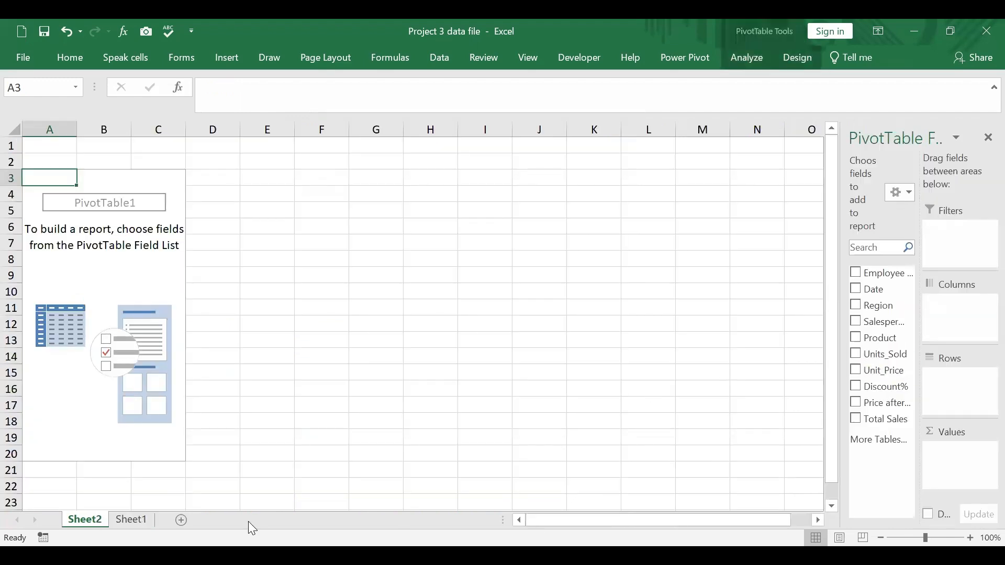
click(137, 519)
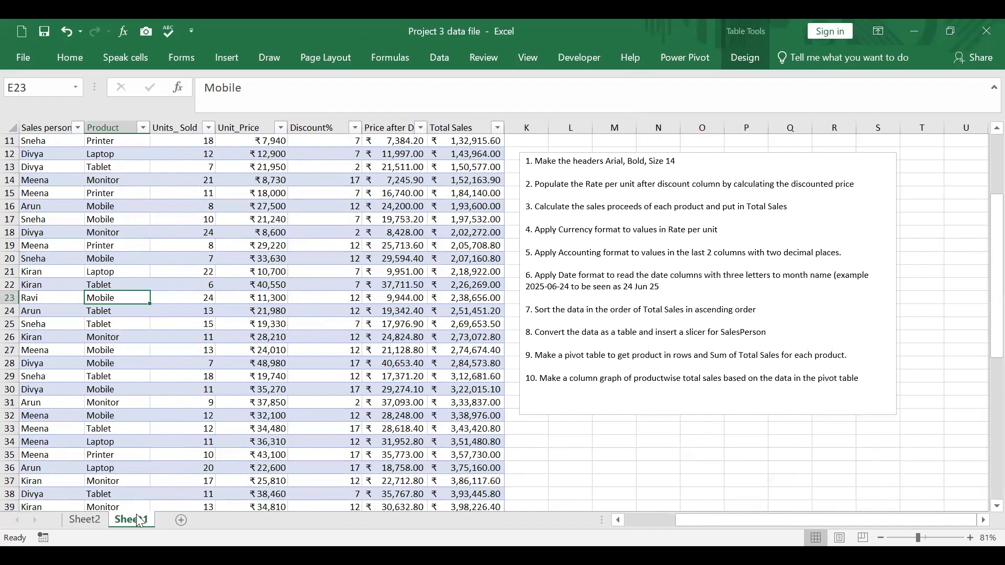
click(85, 520)
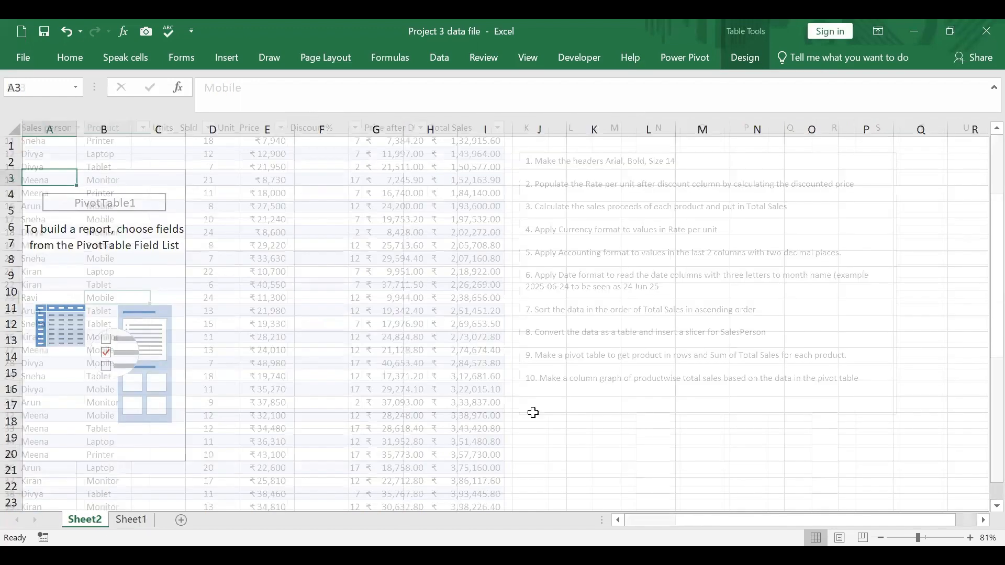
drag(853, 337, 949, 389)
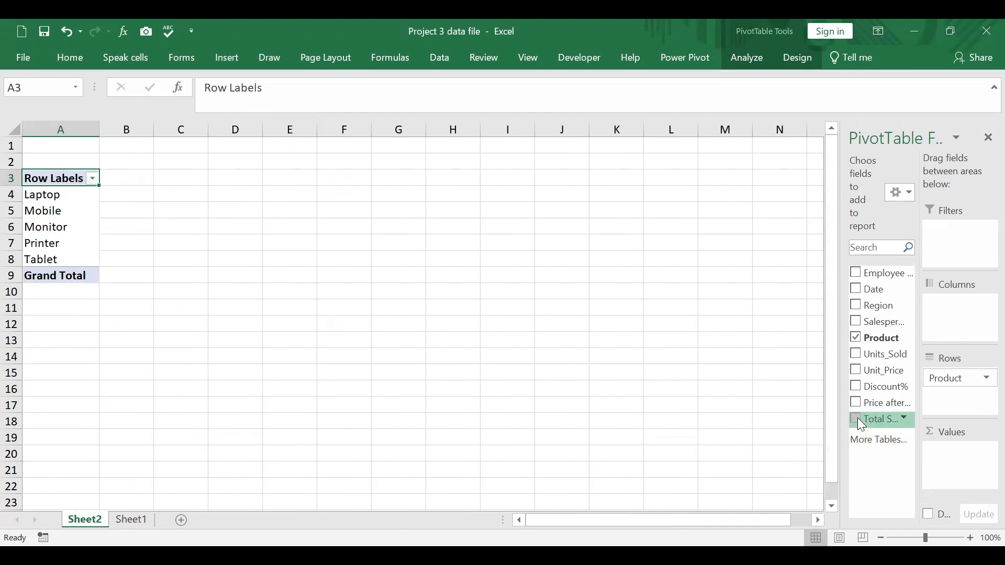
drag(859, 419, 961, 463)
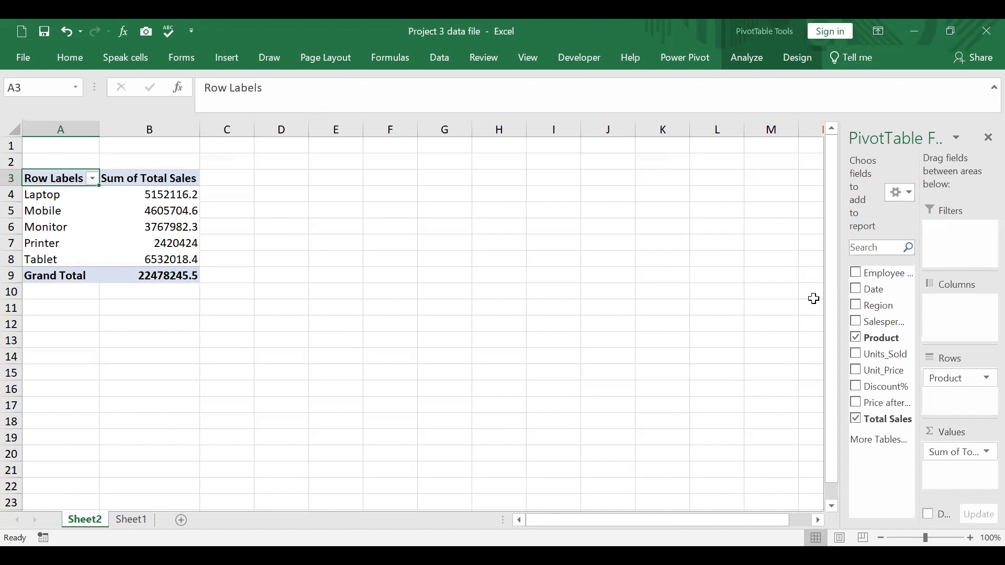
click(131, 520)
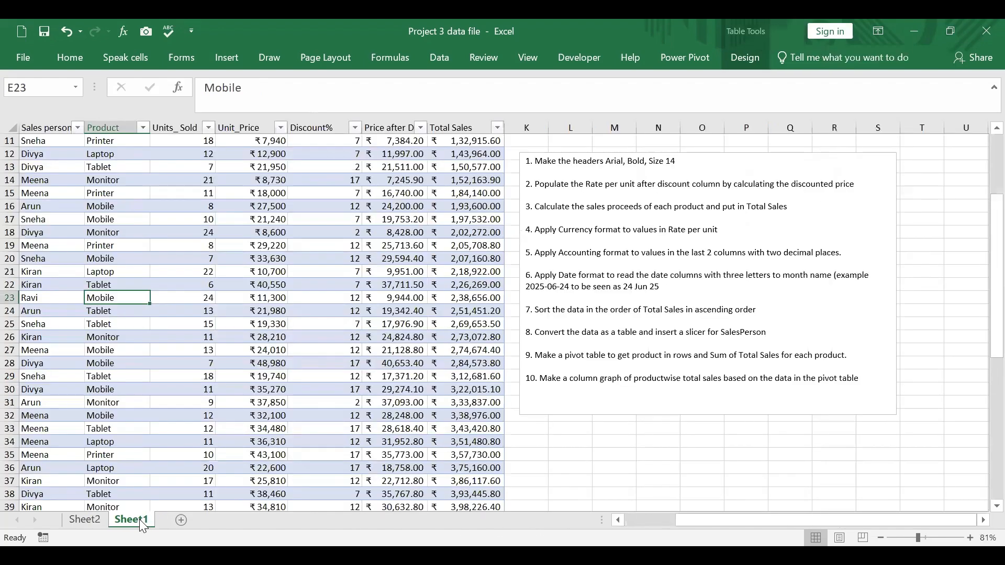
click(85, 519)
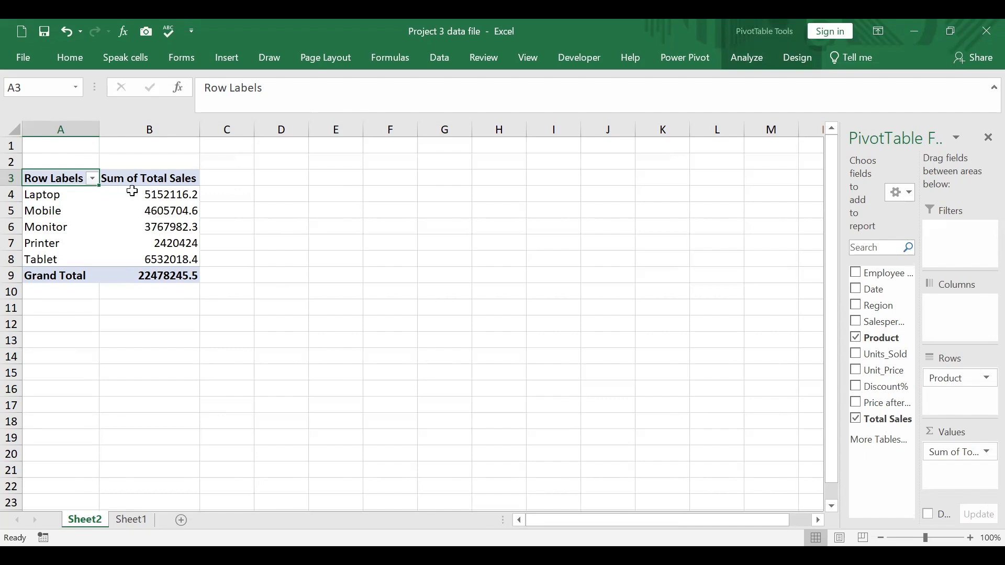
Format the pivot table's Sum of Total Sales values in B4:B9 as ₹ Currency with 0 decimal places
click(178, 197)
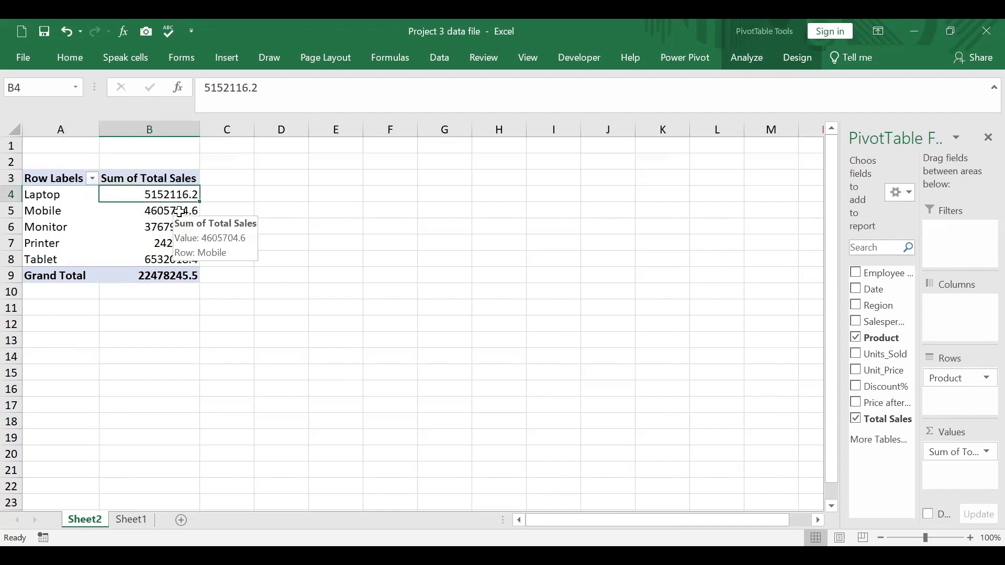
drag(170, 193, 172, 275)
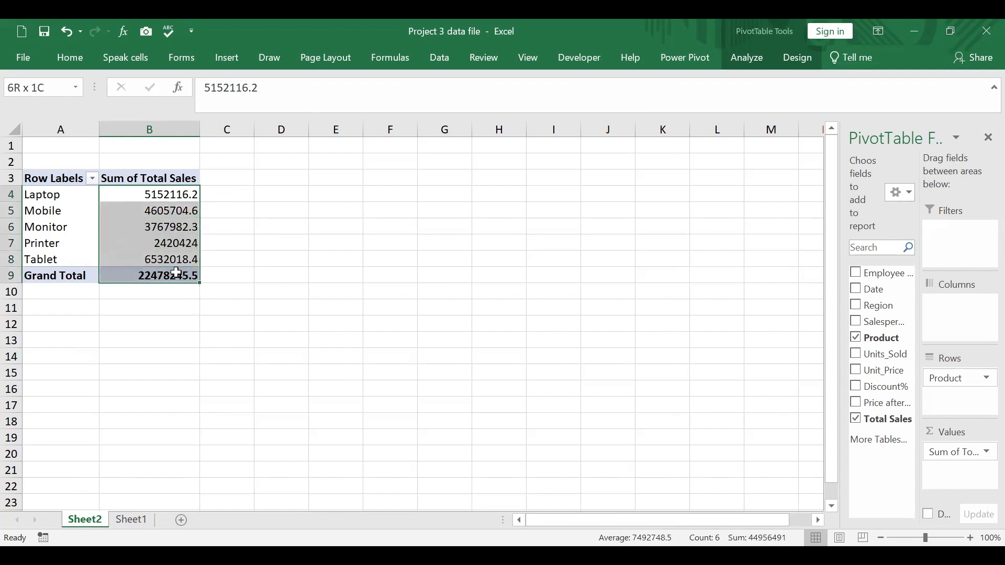
right_click(156, 195)
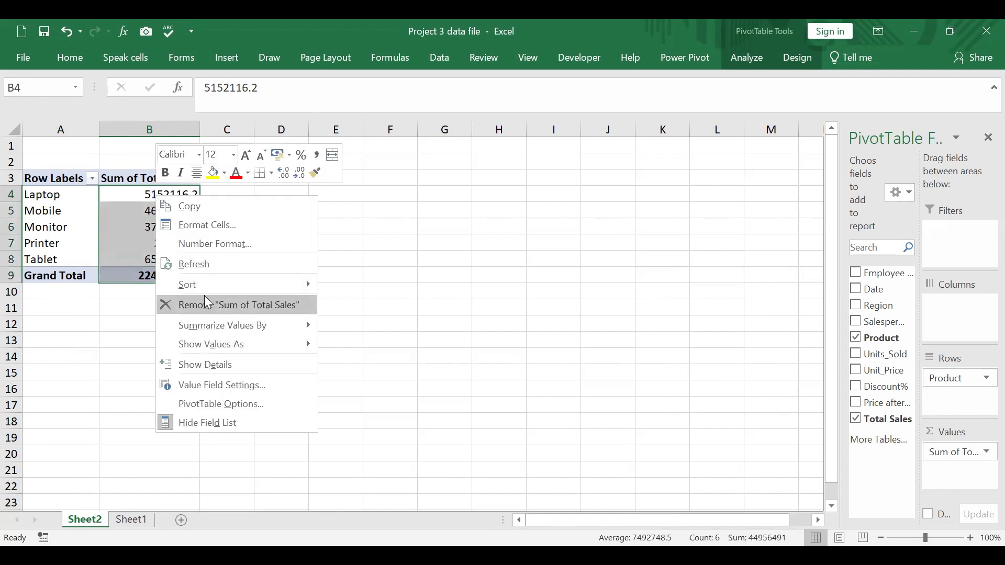
click(223, 228)
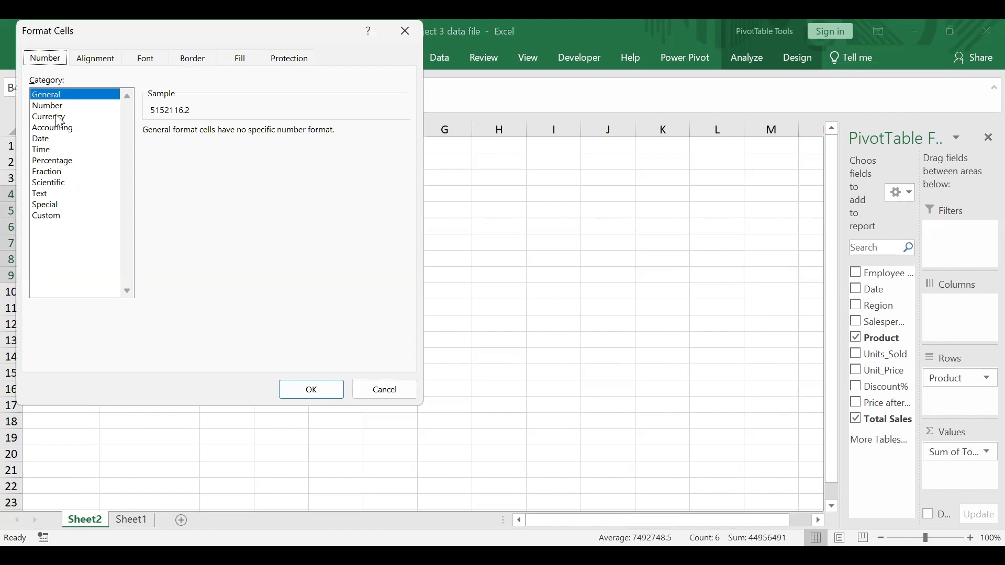
click(58, 119)
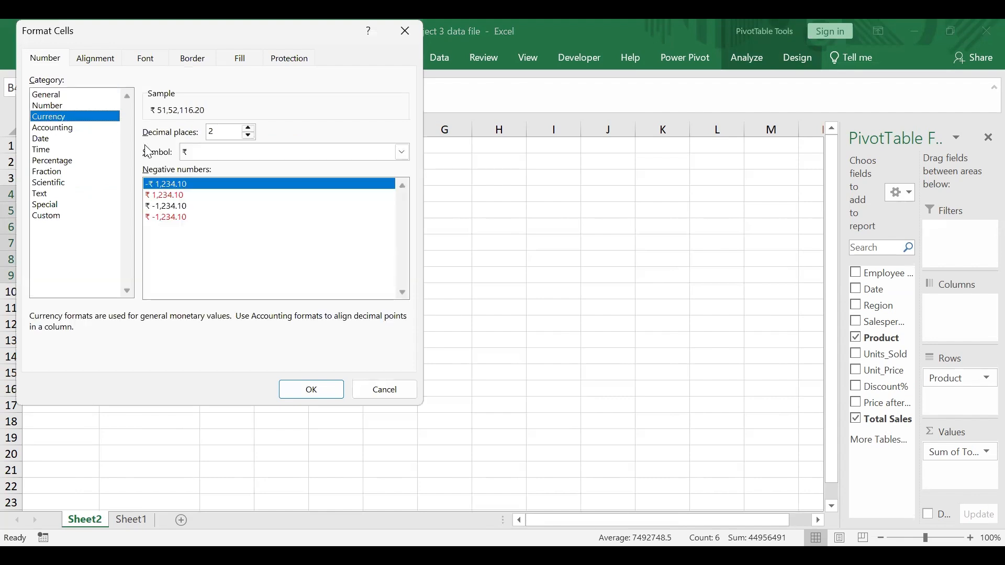
double_click(249, 135)
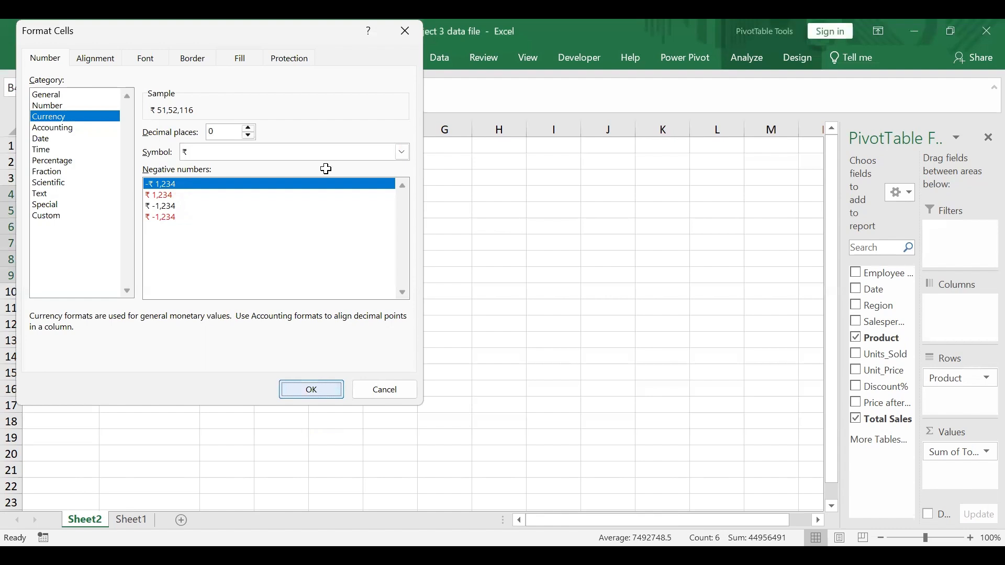
key(Return)
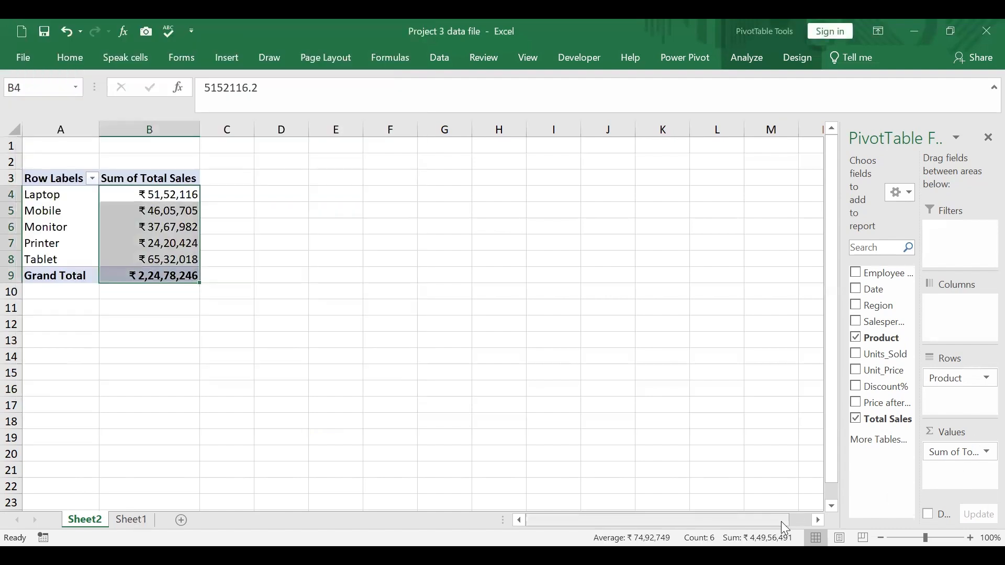
Check the exercise list on Sheet1, and add Salesperson to the columns of the Sheet2 pivot table
click(131, 520)
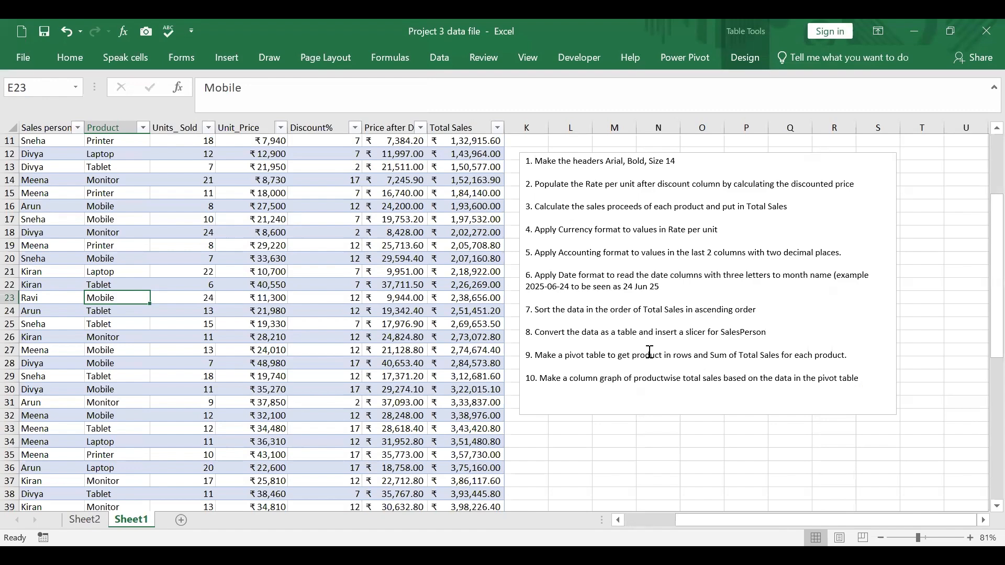
click(84, 520)
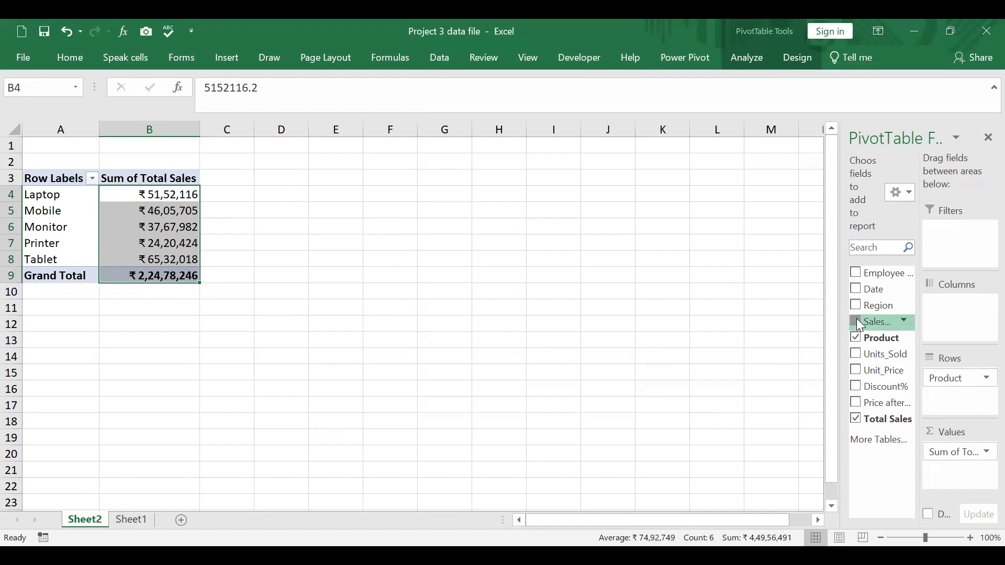
drag(860, 325, 949, 307)
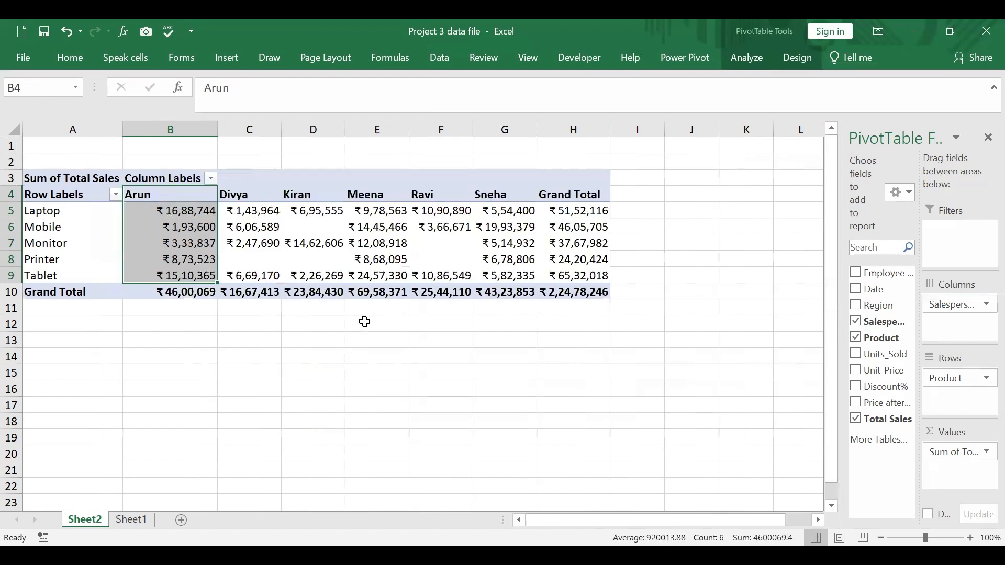
Examine the pivot table's sales amounts for each salesperson by product
click(372, 323)
click(260, 196)
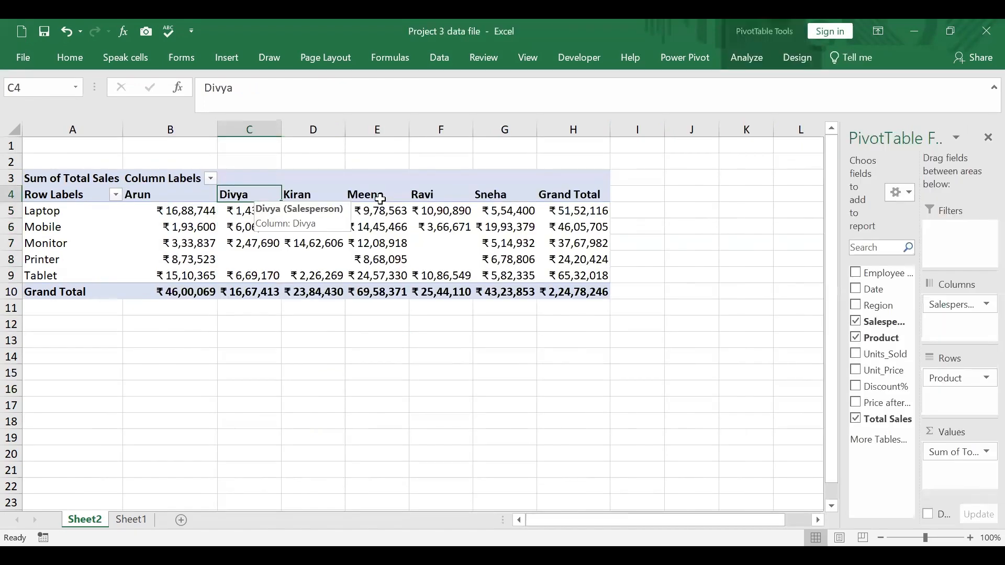
click(313, 203)
click(242, 199)
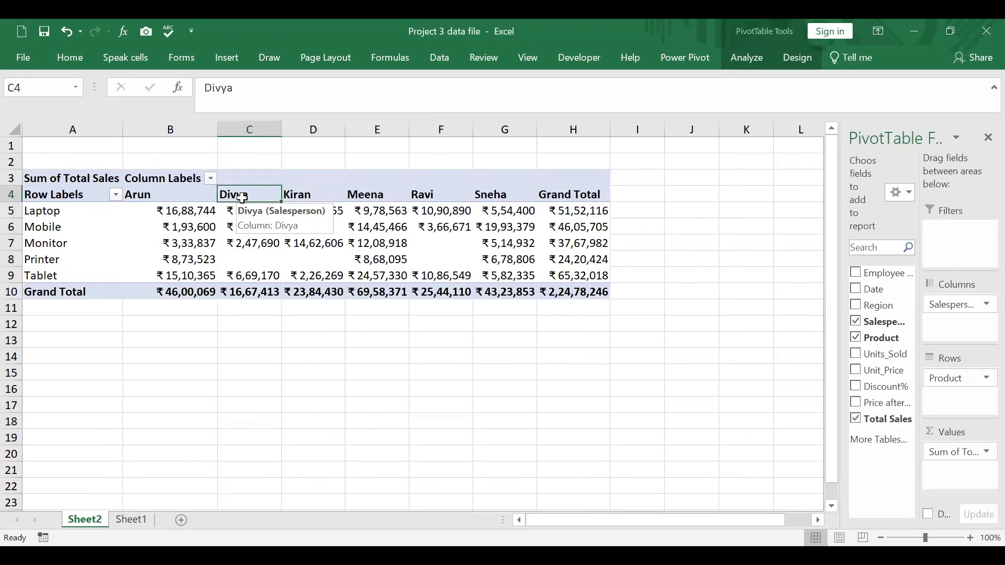
click(276, 213)
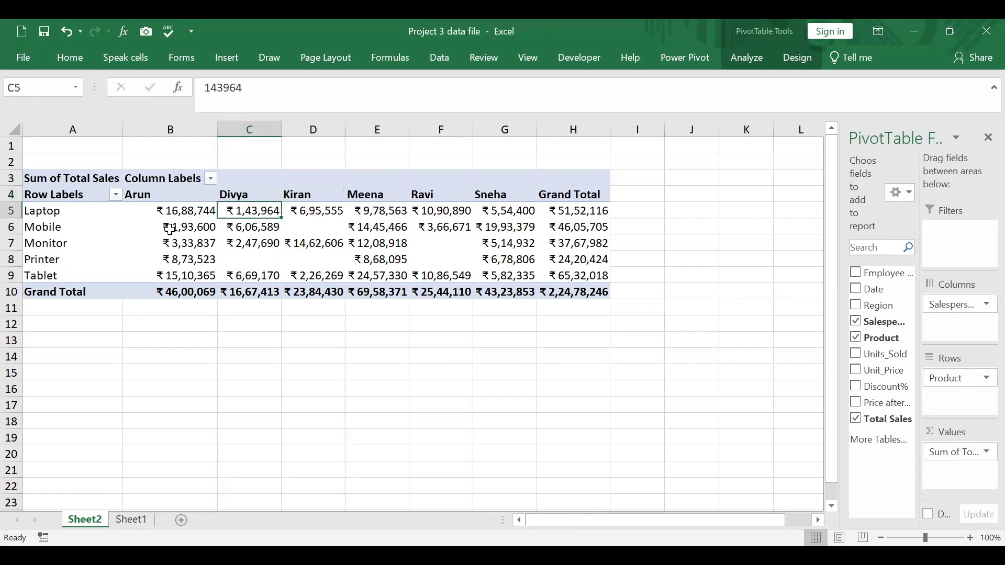
click(54, 212)
click(514, 198)
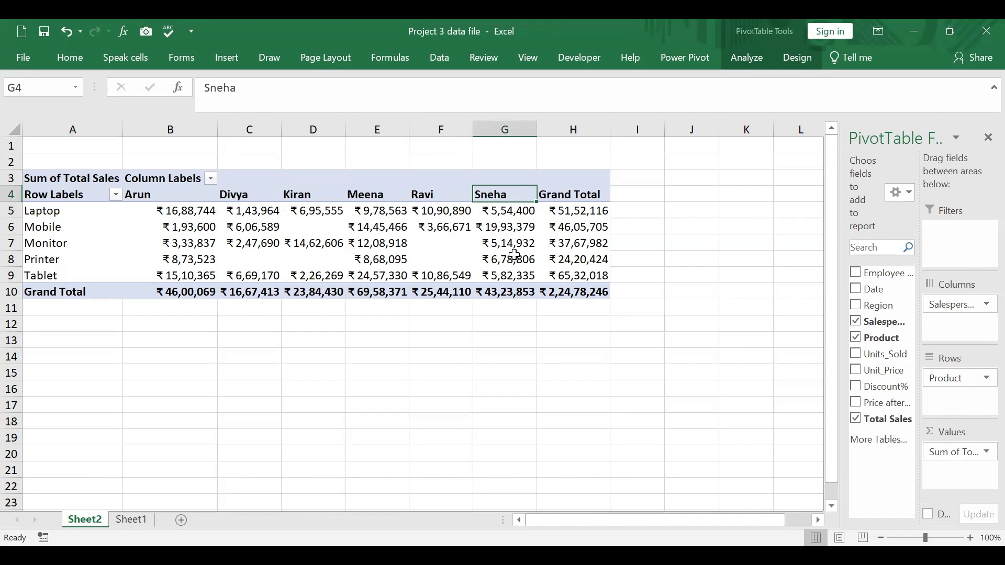
click(518, 280)
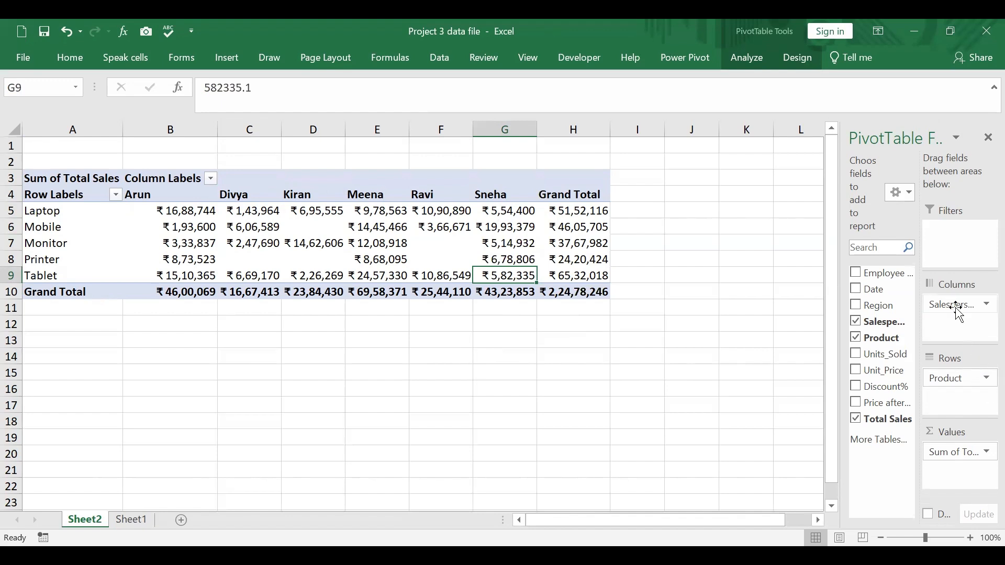
Swap the pivot fields so Salesperson is in the rows and Product in the columns, and reread exercise 10 on Sheet1
mouse_move(963, 305)
mouse_down()
mouse_move(966, 434)
mouse_move(951, 400)
mouse_move(945, 309)
mouse_up()
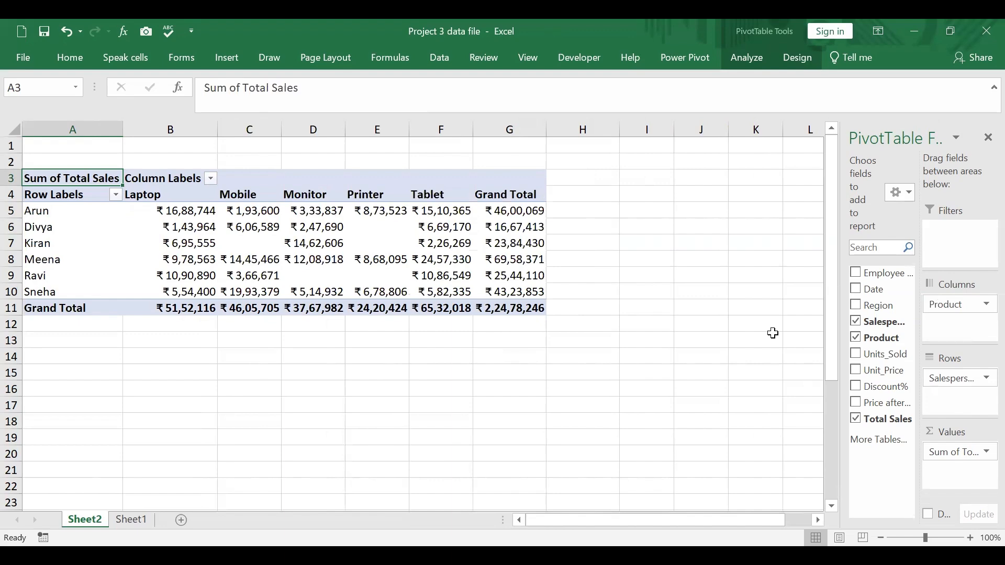
click(133, 520)
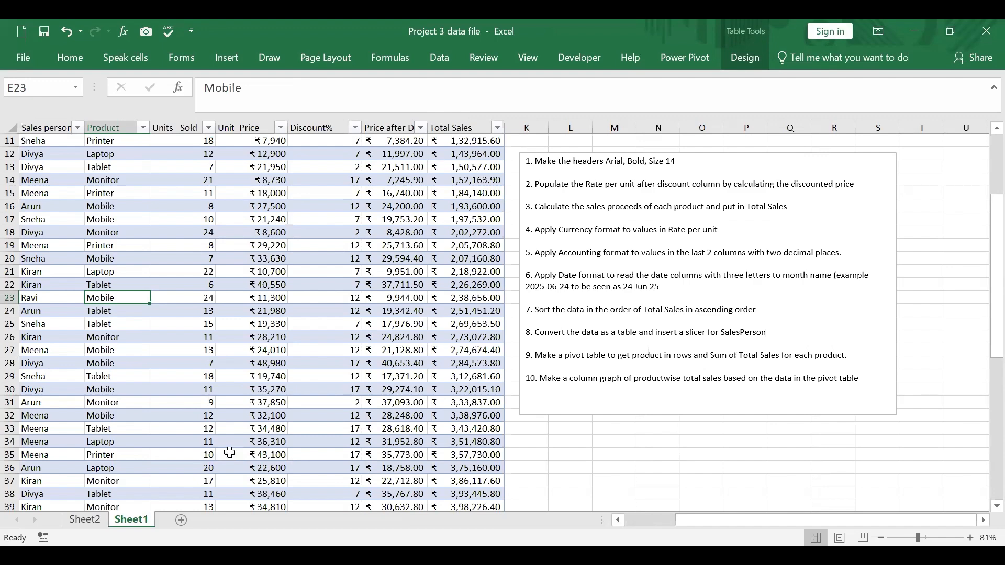
click(79, 521)
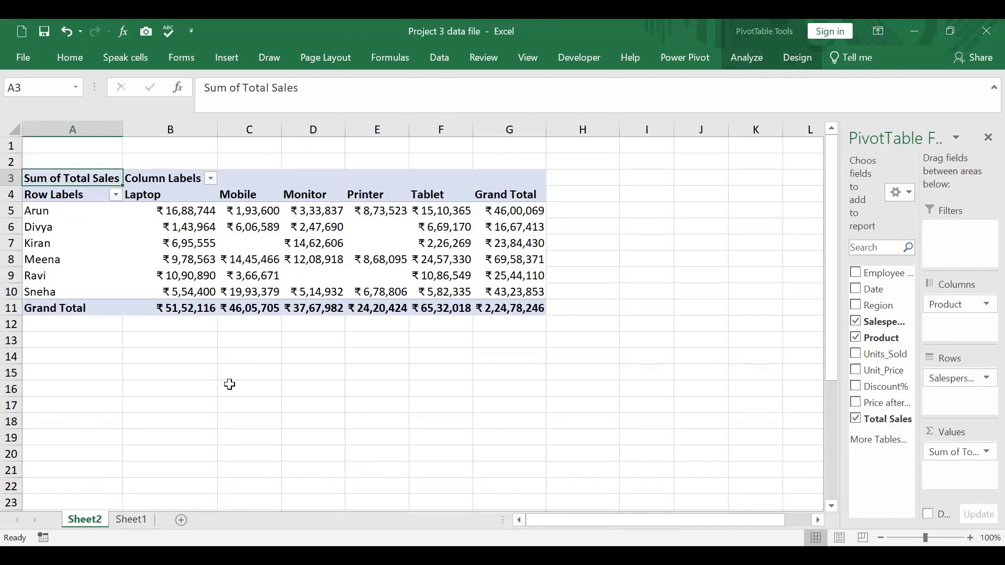
Copy the entire pivot table and paste the copy at A17 on Sheet2
click(69, 171)
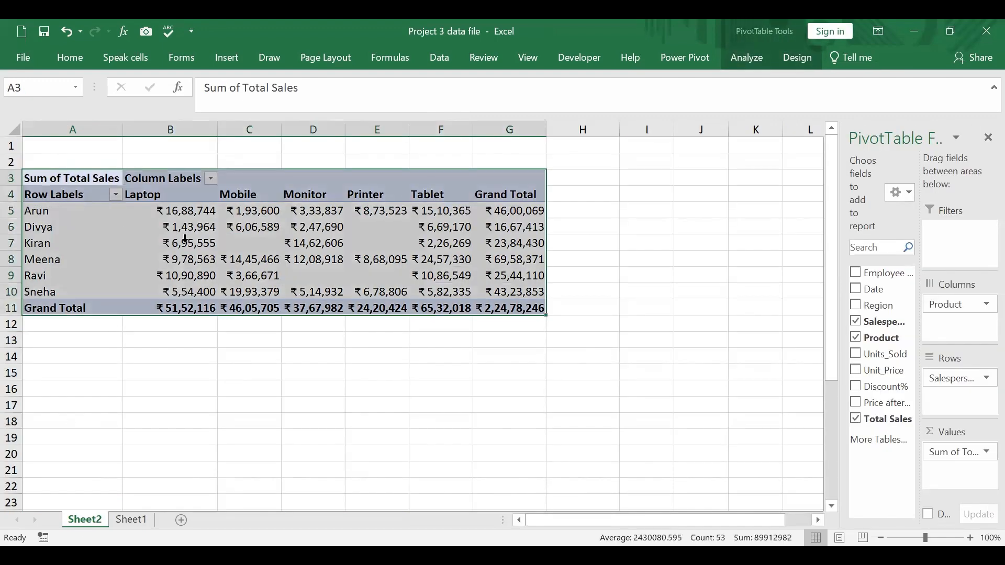
right_click(89, 186)
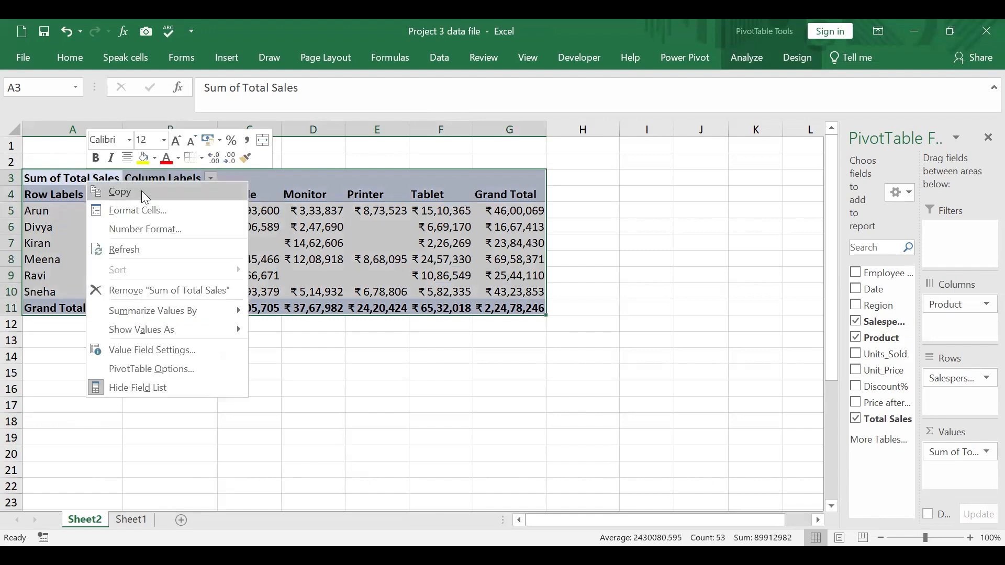
click(141, 198)
click(97, 401)
right_click(98, 402)
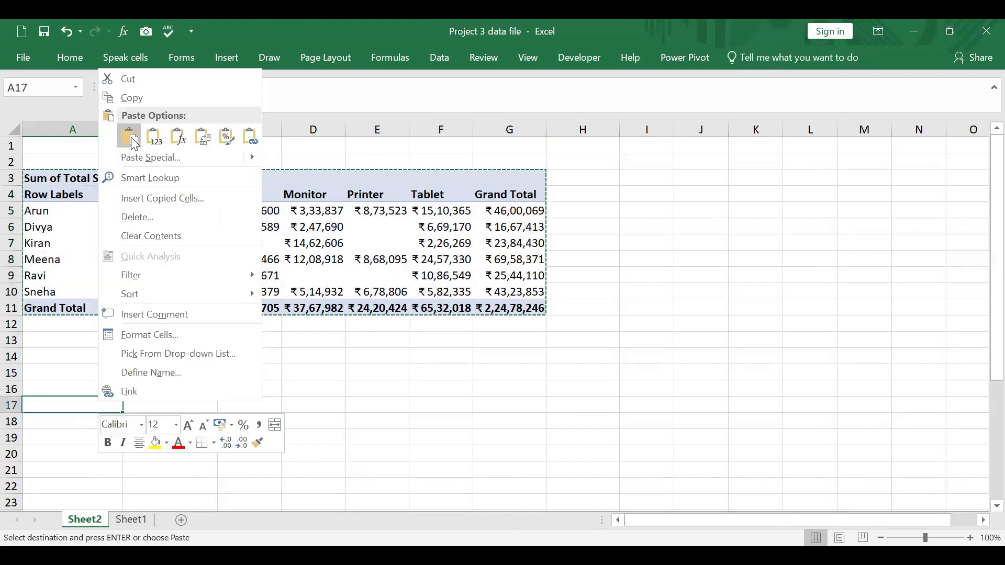
click(130, 136)
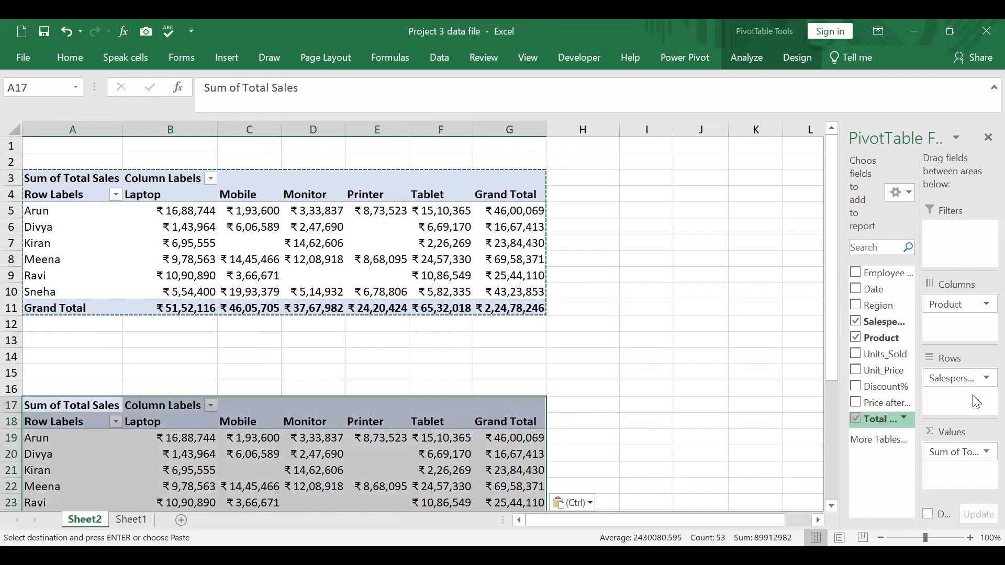
Remove Salesperson from the copied pivot table and move Product from the columns to the rows
drag(974, 378, 892, 348)
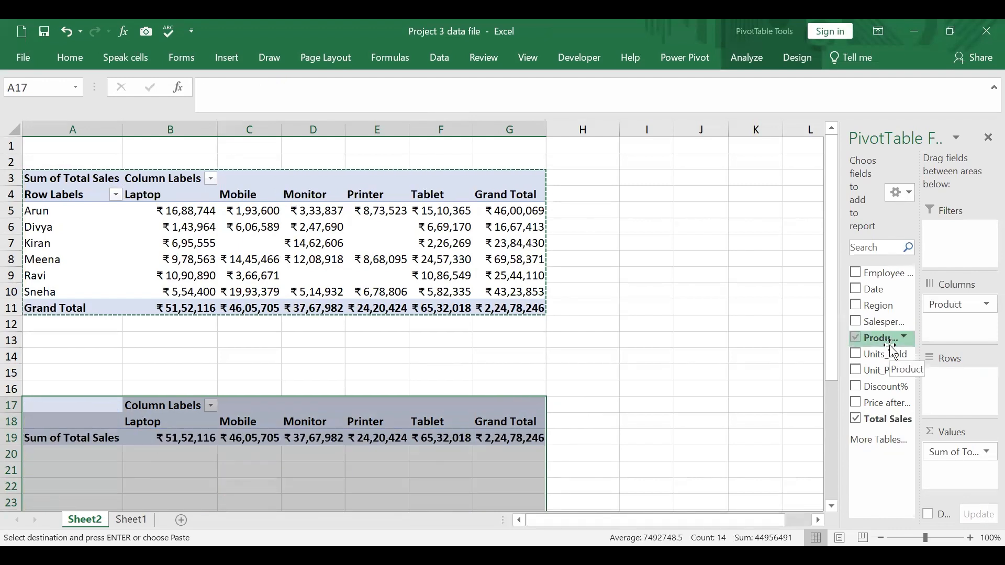
drag(890, 352, 970, 392)
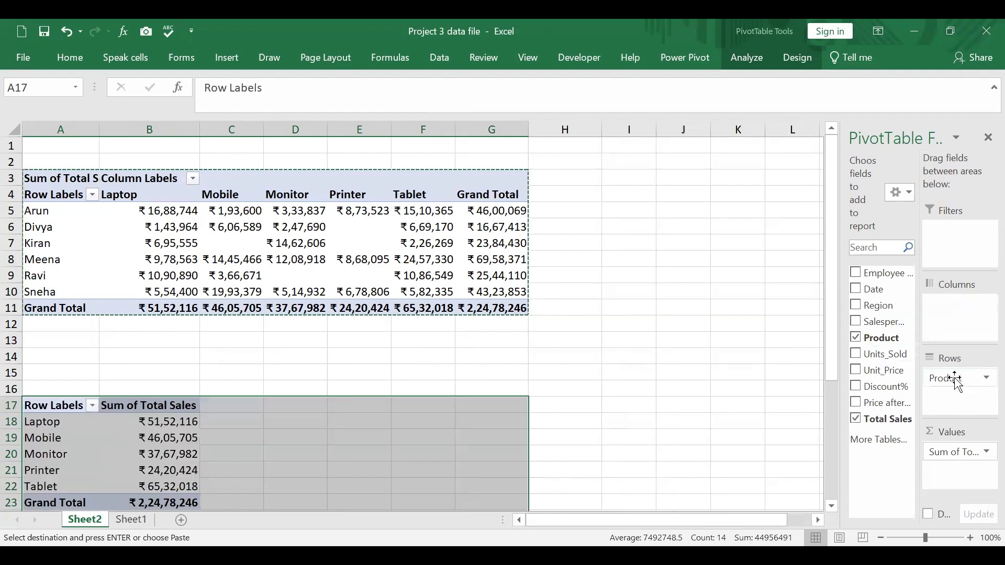
scroll(574, 361, down, 2)
Copy the product names and total sales in A18:B22, without the grand total, and paste them as links at A28
click(93, 316)
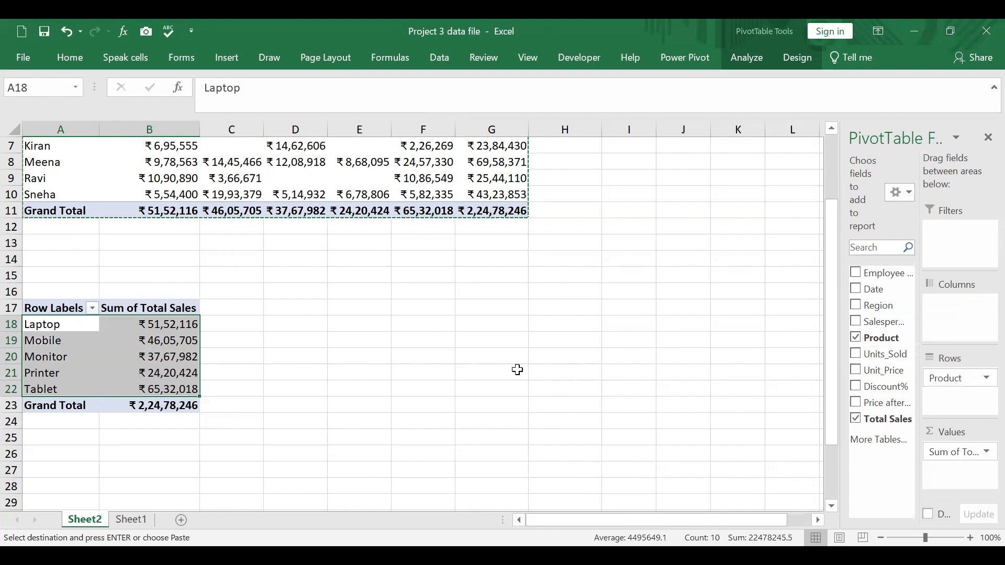
right_click(69, 325)
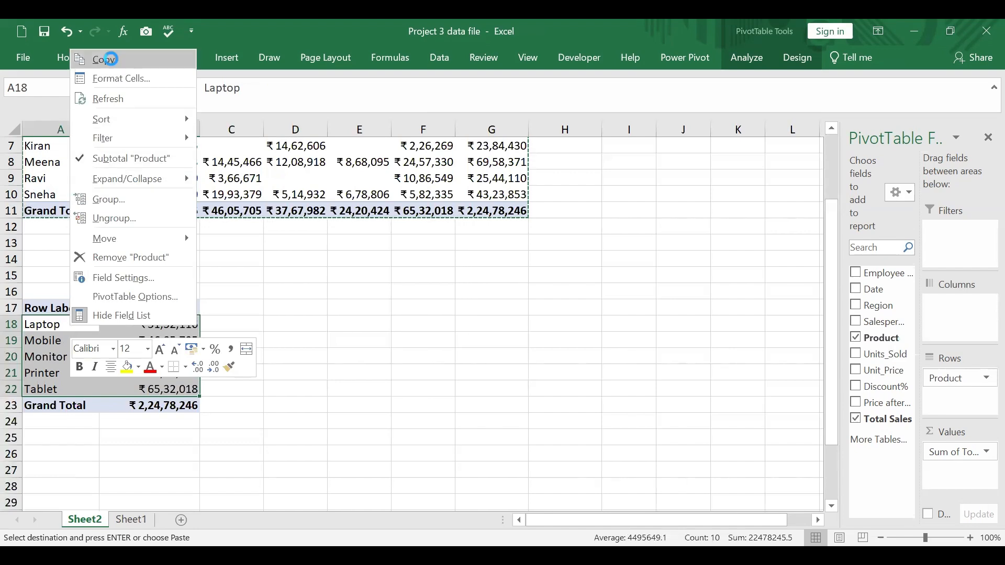
click(110, 59)
scroll(148, 407, down, 1)
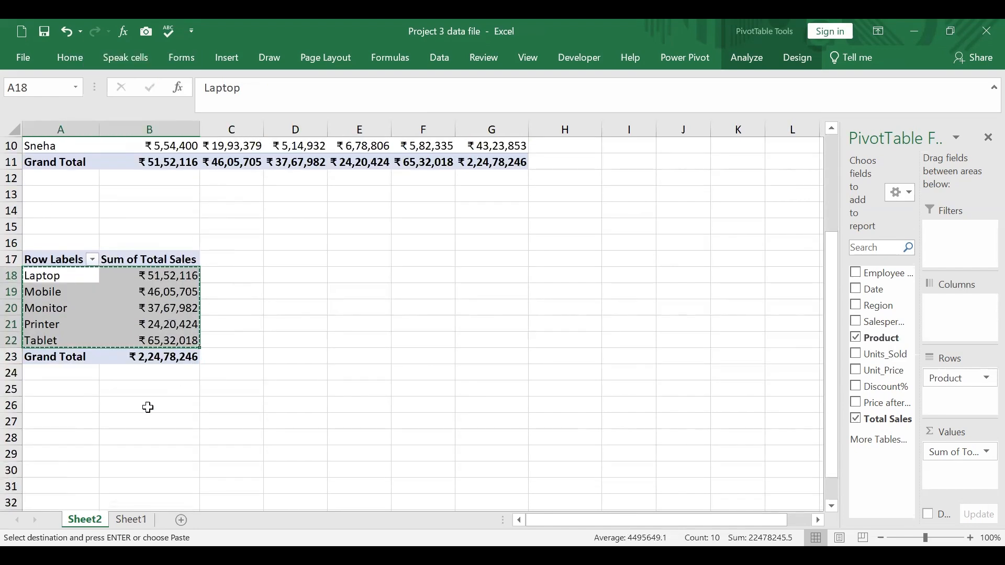
click(83, 440)
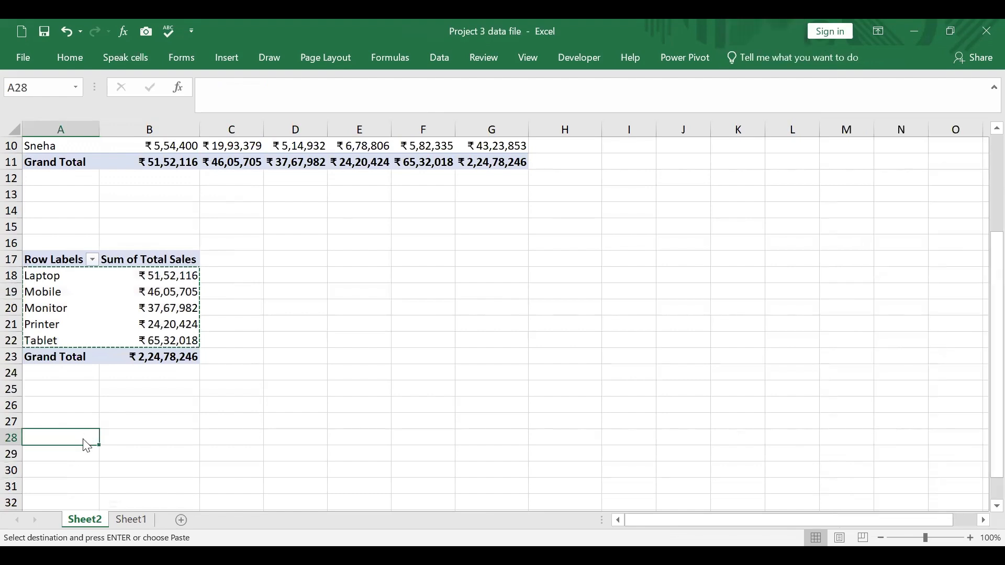
right_click(87, 446)
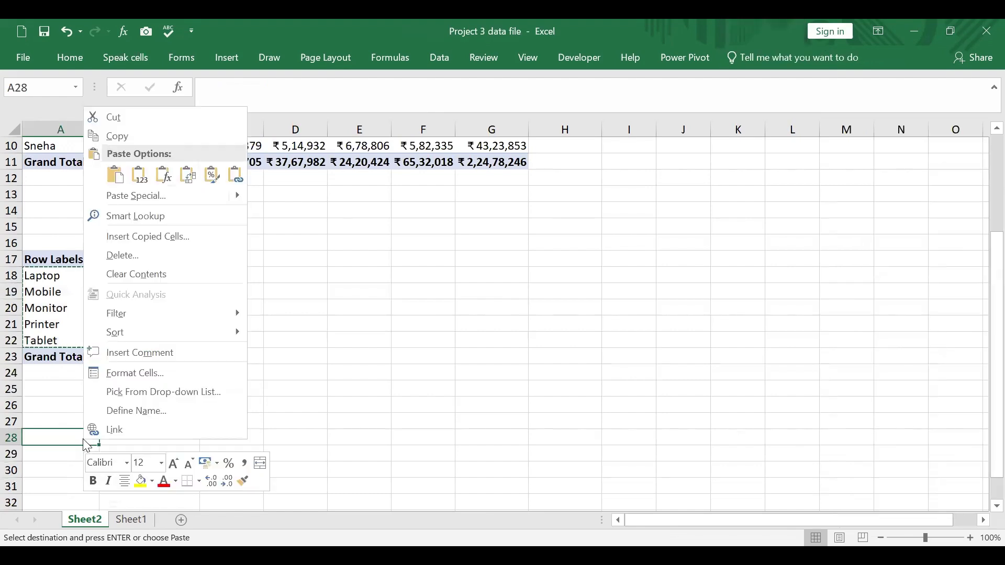
click(146, 208)
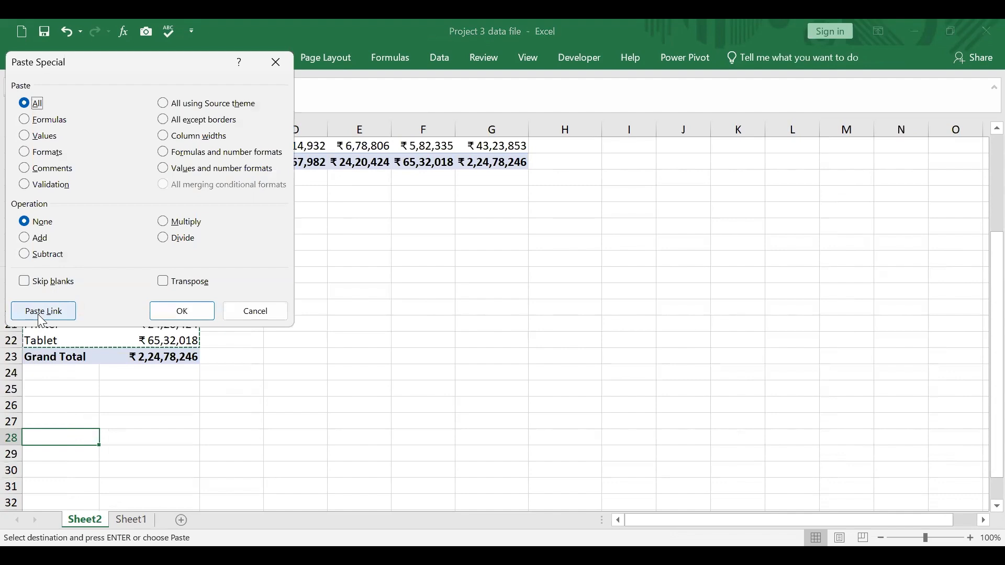
click(44, 311)
Compare the pasted product and sales cells with their pivot table source and inspect their link formulas
click(319, 365)
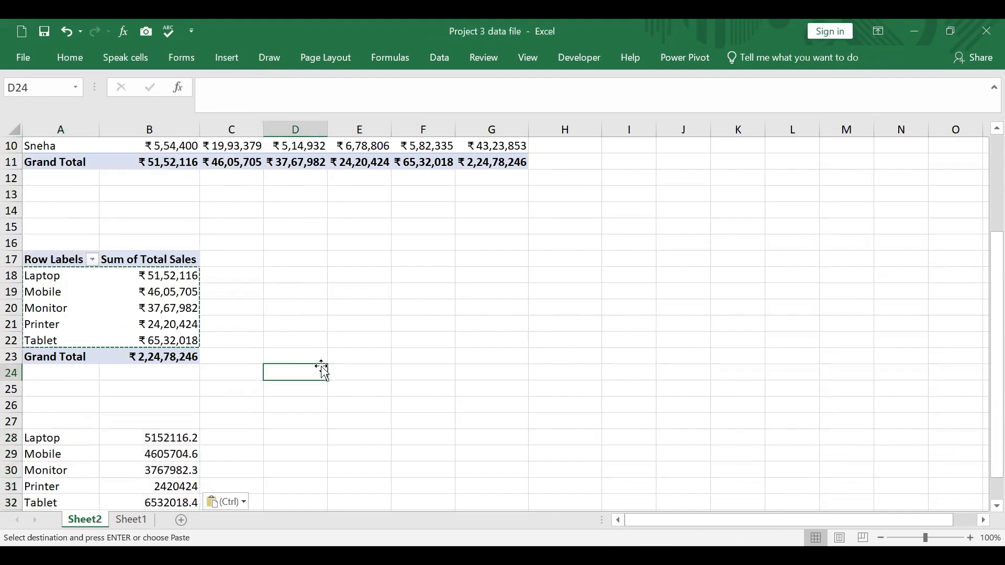
click(184, 276)
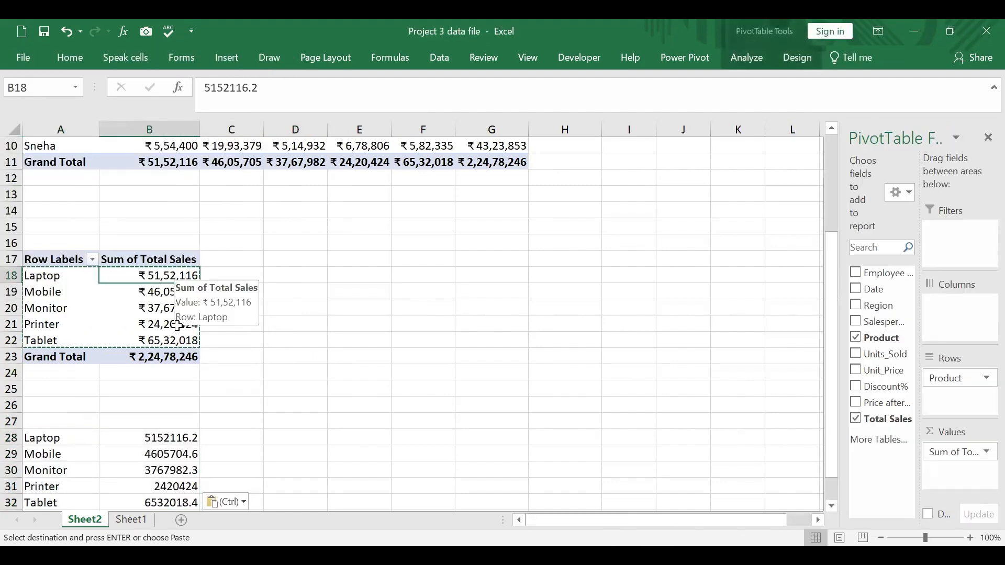
click(175, 440)
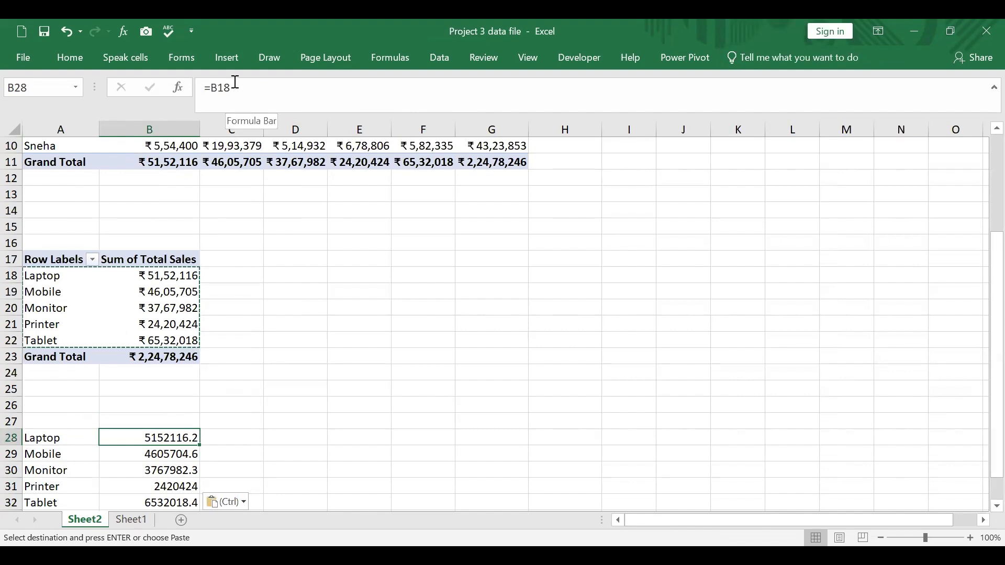
click(179, 456)
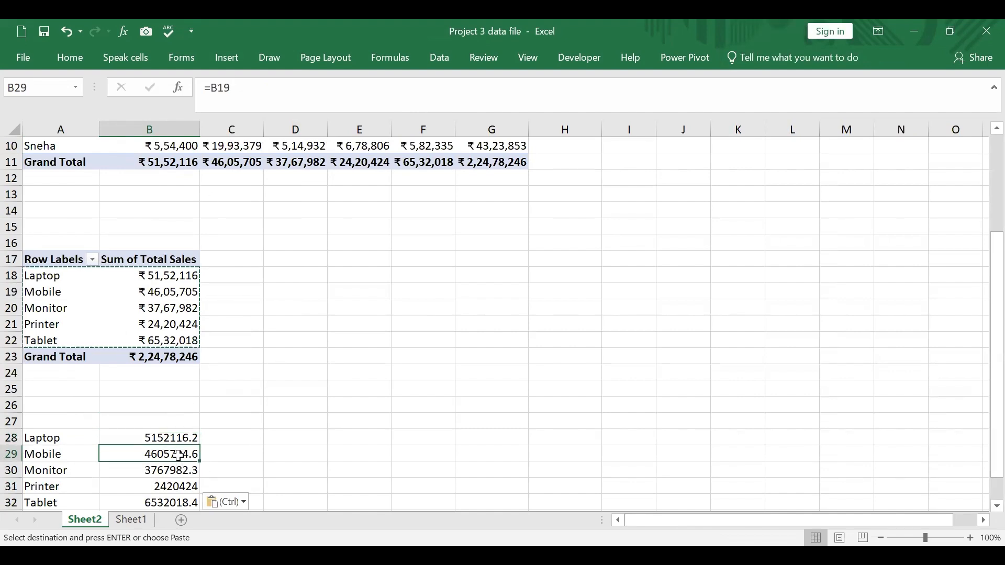
click(47, 438)
click(257, 438)
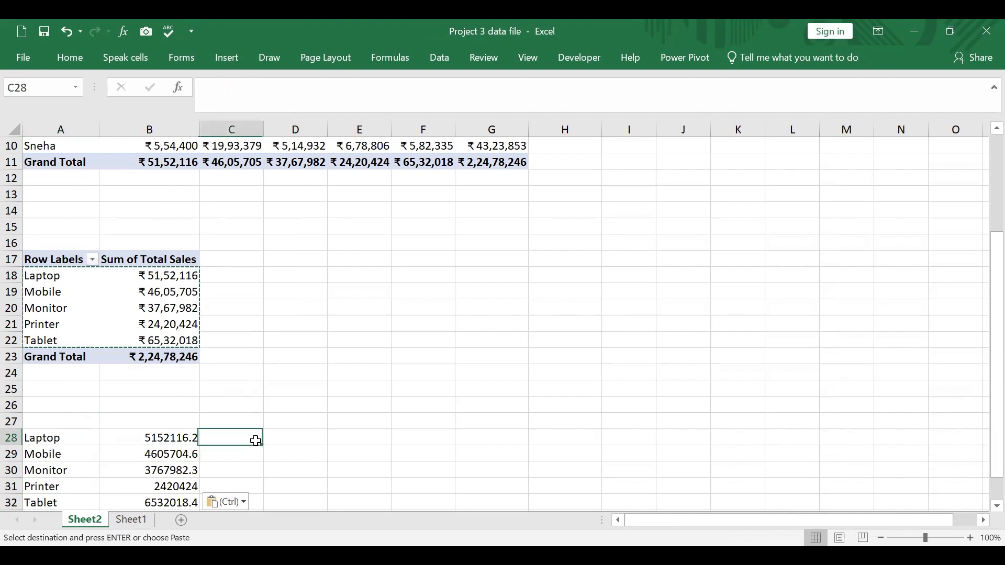
Add the headers Product in A27 and Total Sales in B27 above the linked product data
scroll(213, 409, down, 2)
scroll(110, 335, up, 1)
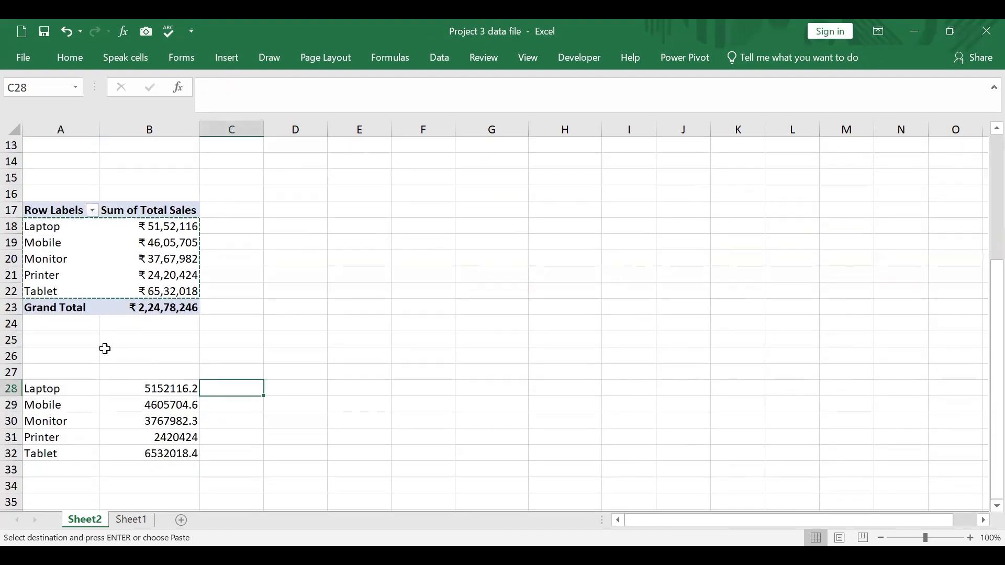
click(75, 375)
text(Product)
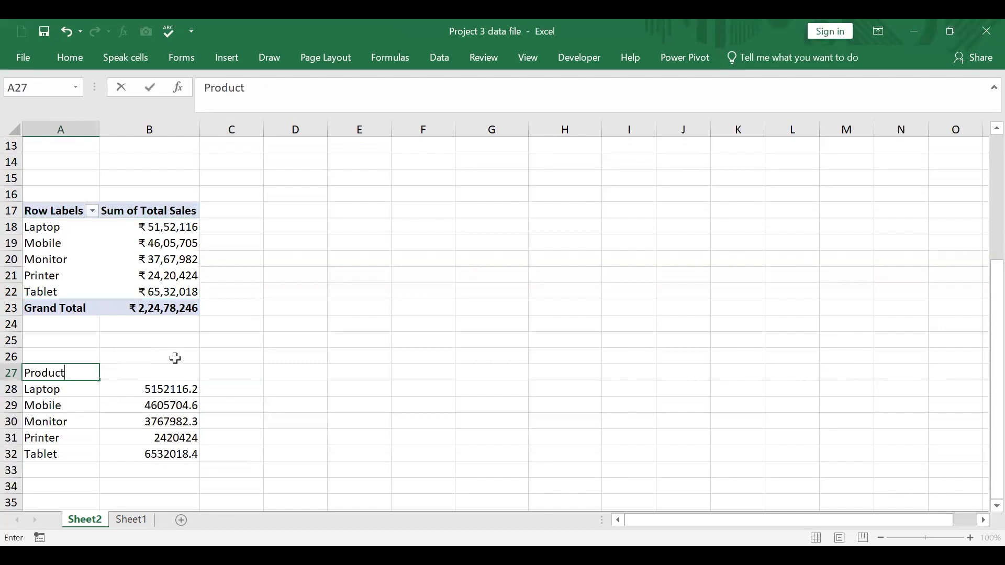
click(178, 366)
text(T)
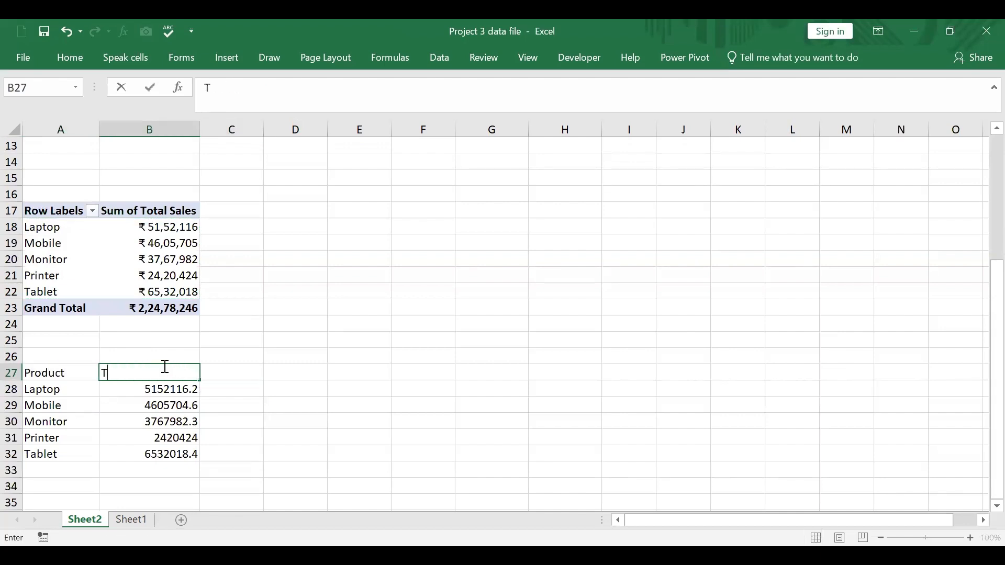
text(otal Sales)
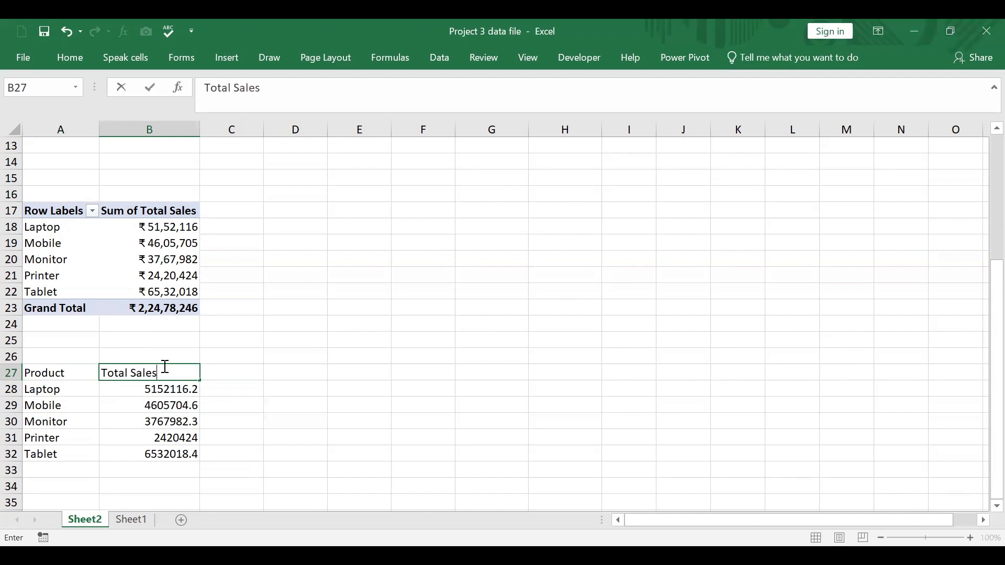
click(356, 419)
Insert a 2-D clustered column chart from the product and total sales range A27:B32
drag(54, 368, 174, 453)
click(138, 519)
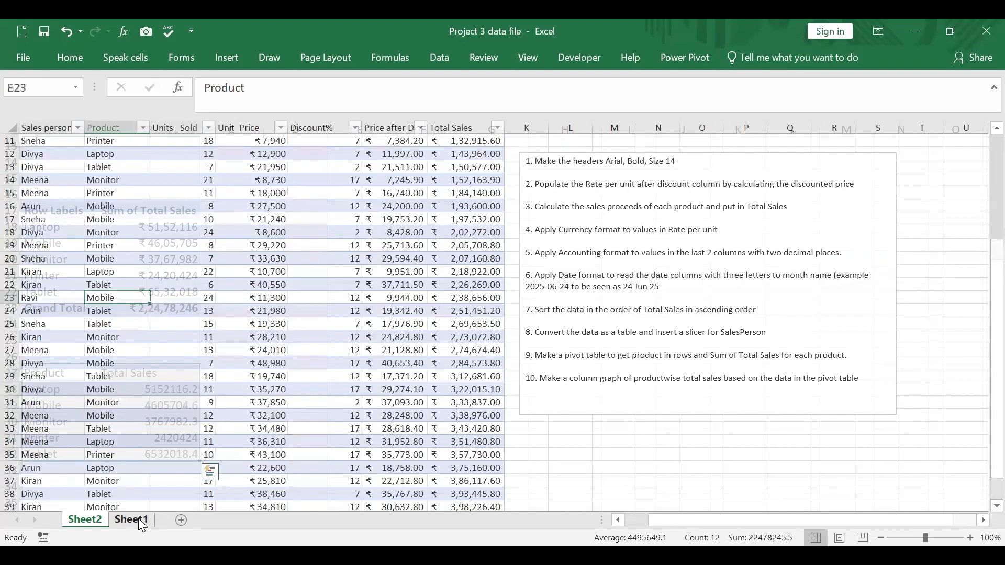
click(84, 521)
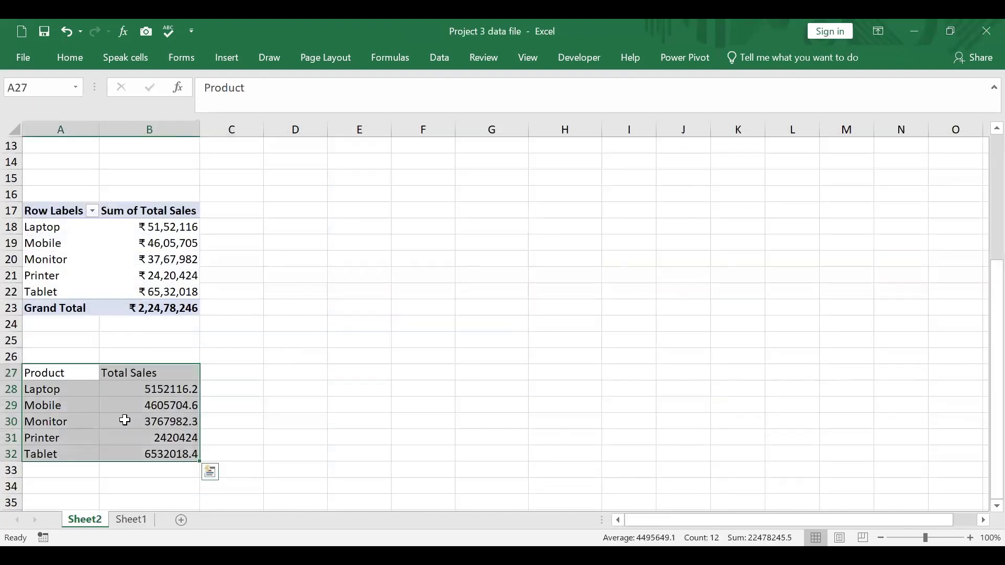
click(238, 59)
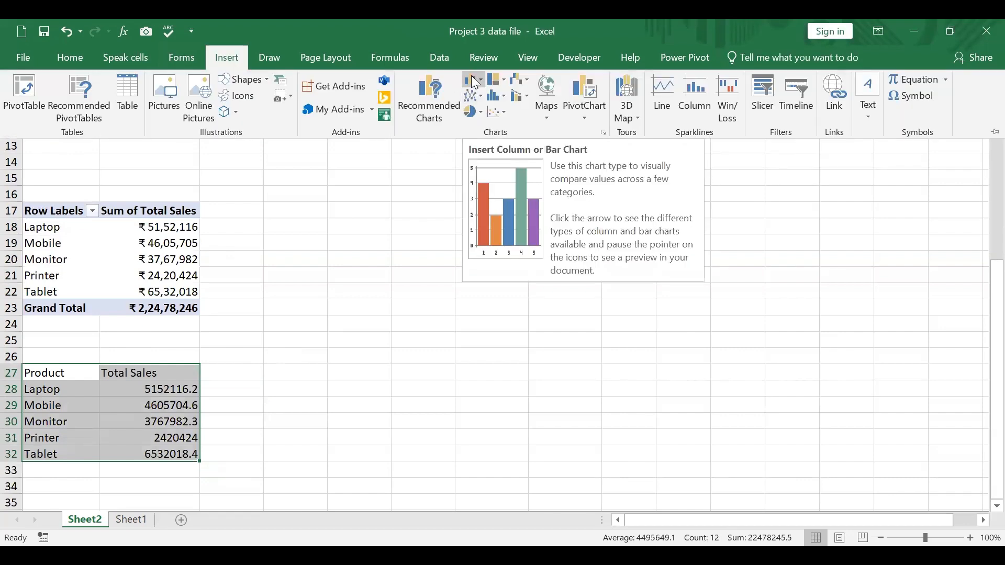
click(475, 81)
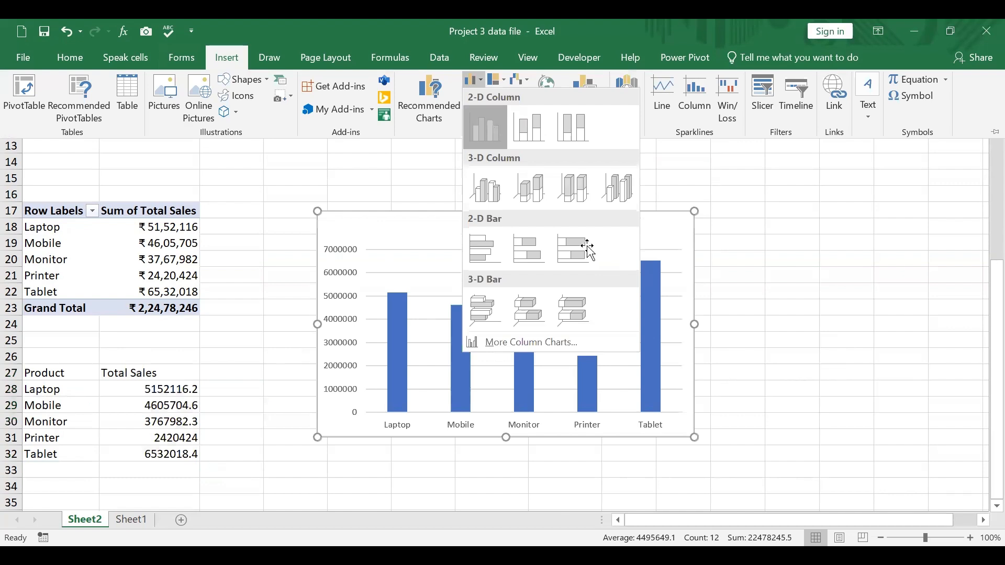
click(488, 123)
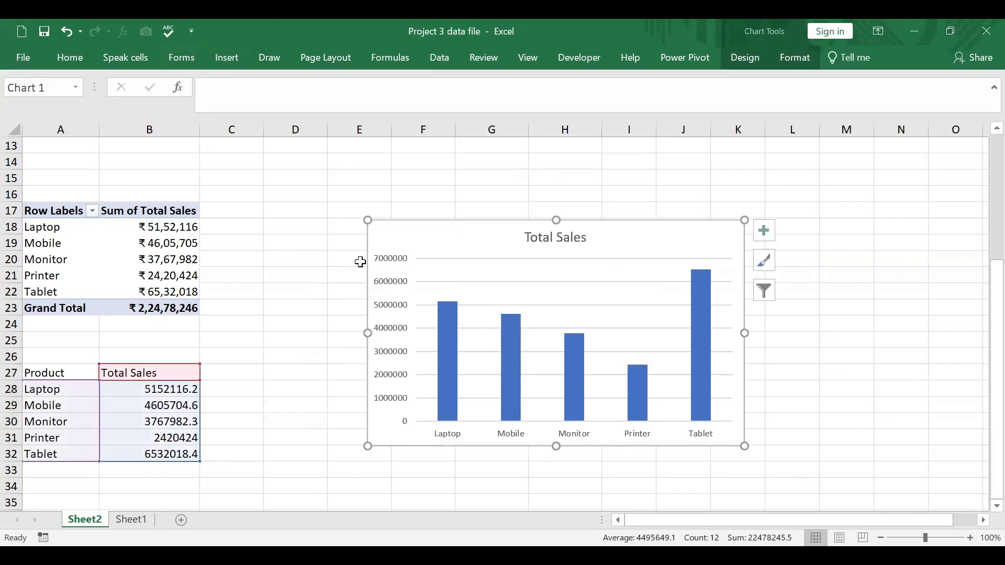
Try Millions as the chart's vertical axis display units, and settle on Thousands
click(393, 262)
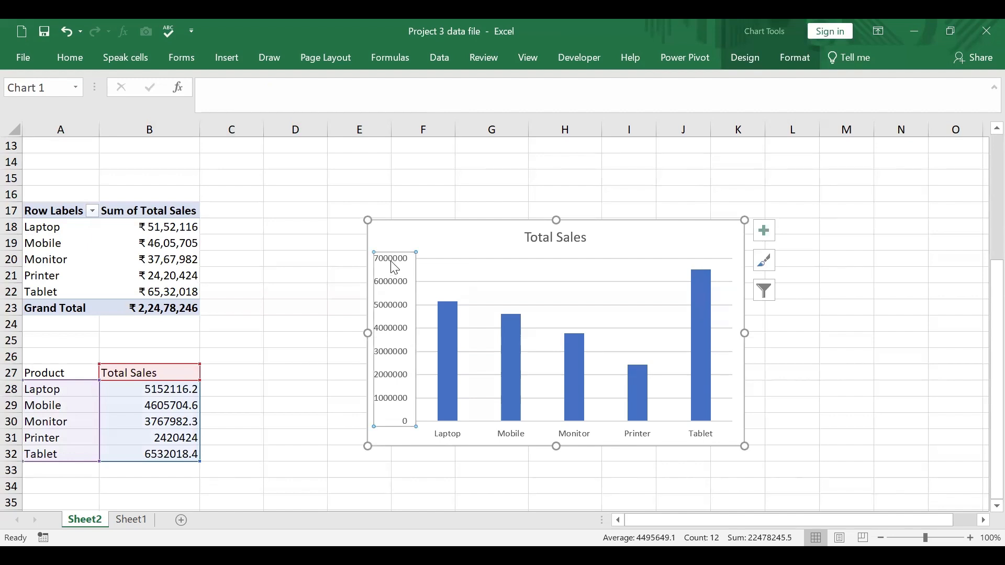
right_click(393, 262)
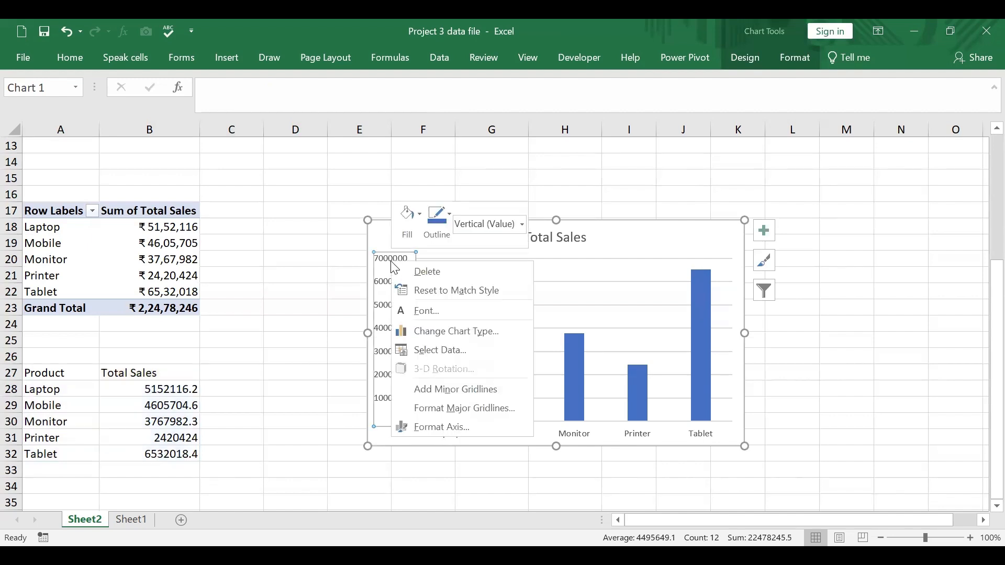
click(452, 428)
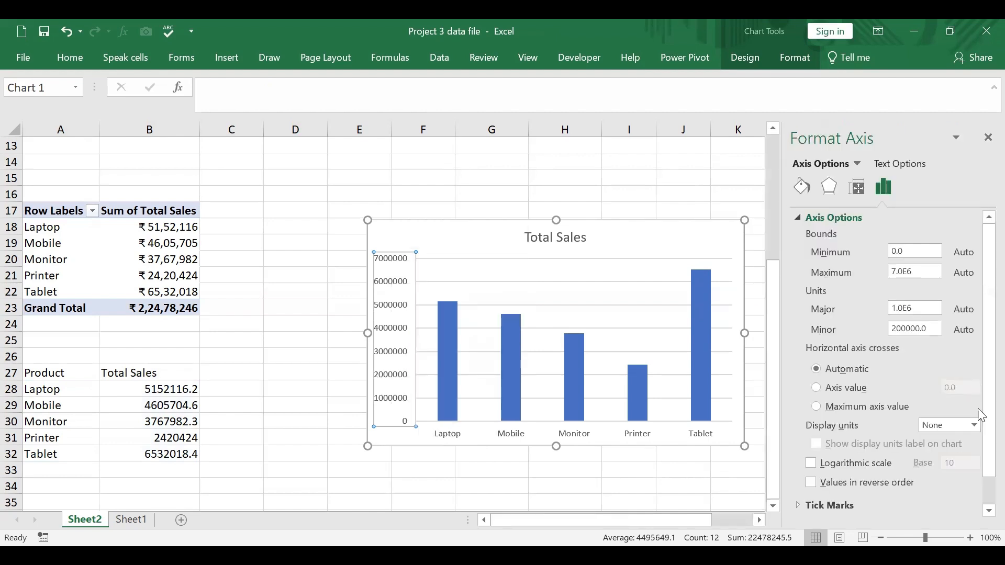
click(975, 427)
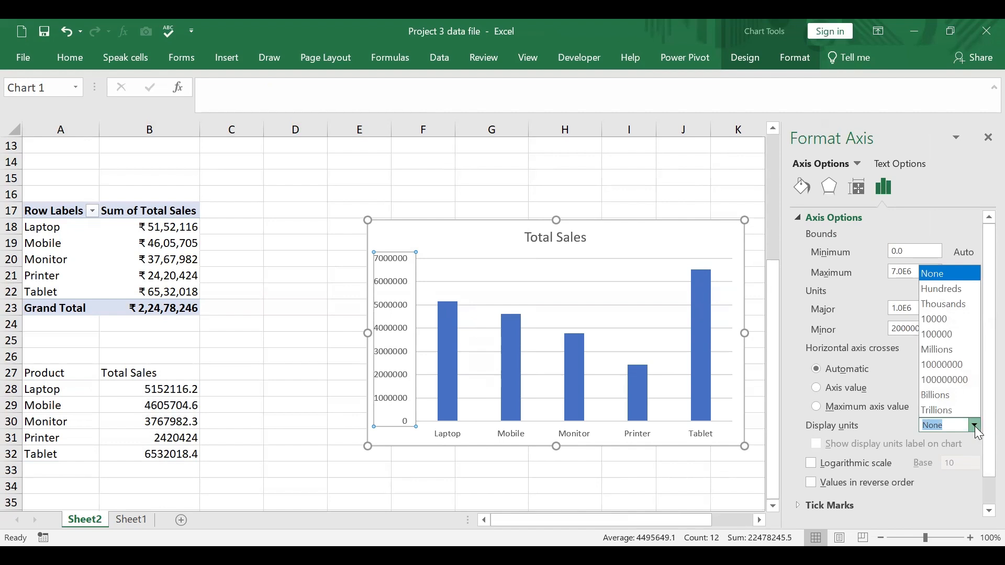
click(958, 346)
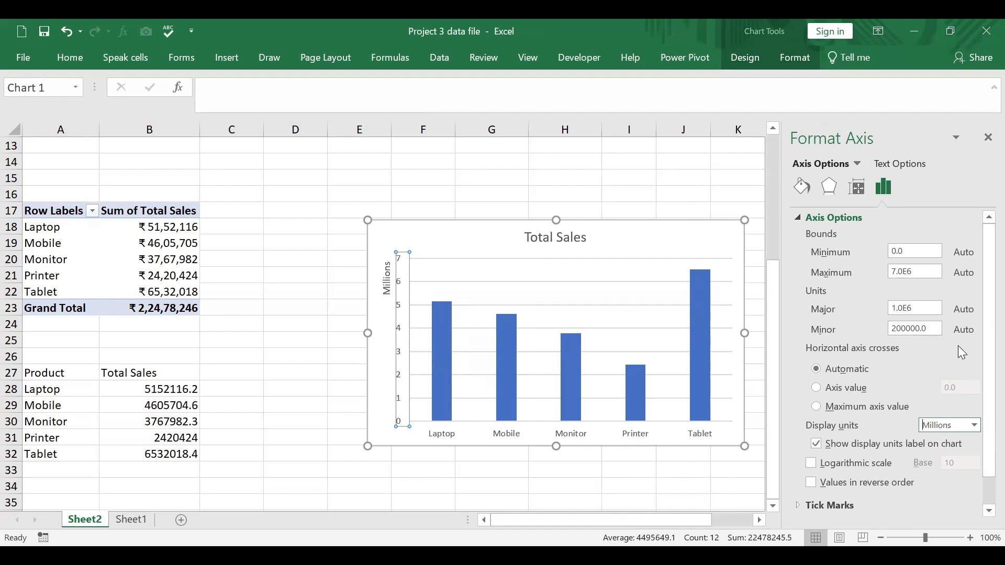
click(974, 427)
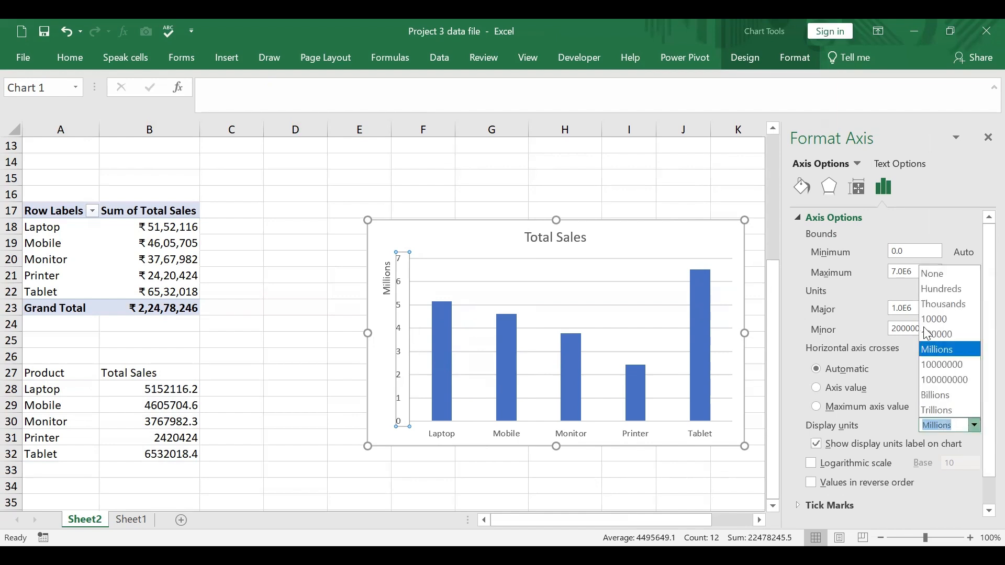
click(943, 304)
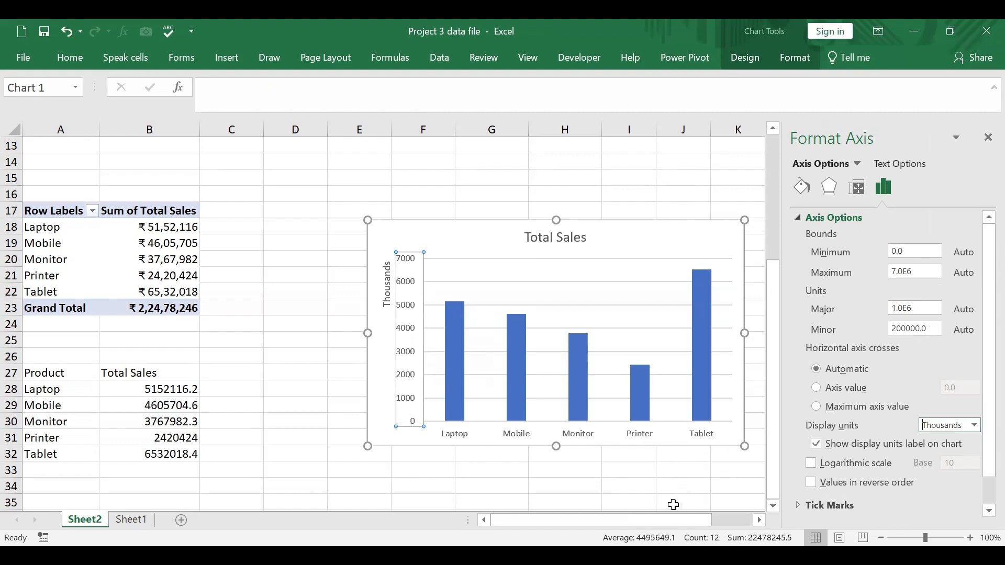
click(641, 490)
Compare selecting the whole column series with selecting only the Laptop column in the chart
click(450, 345)
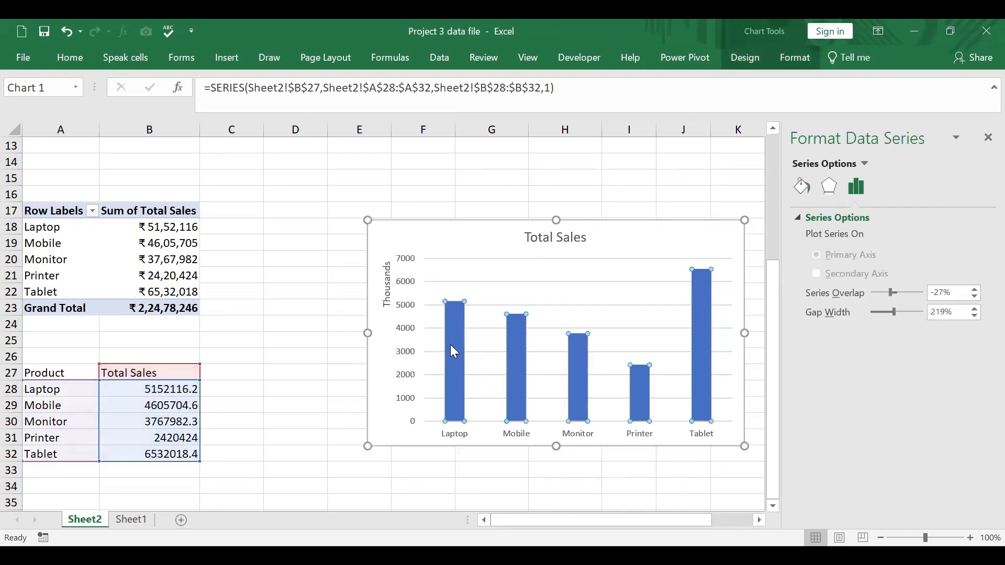
click(451, 345)
click(558, 484)
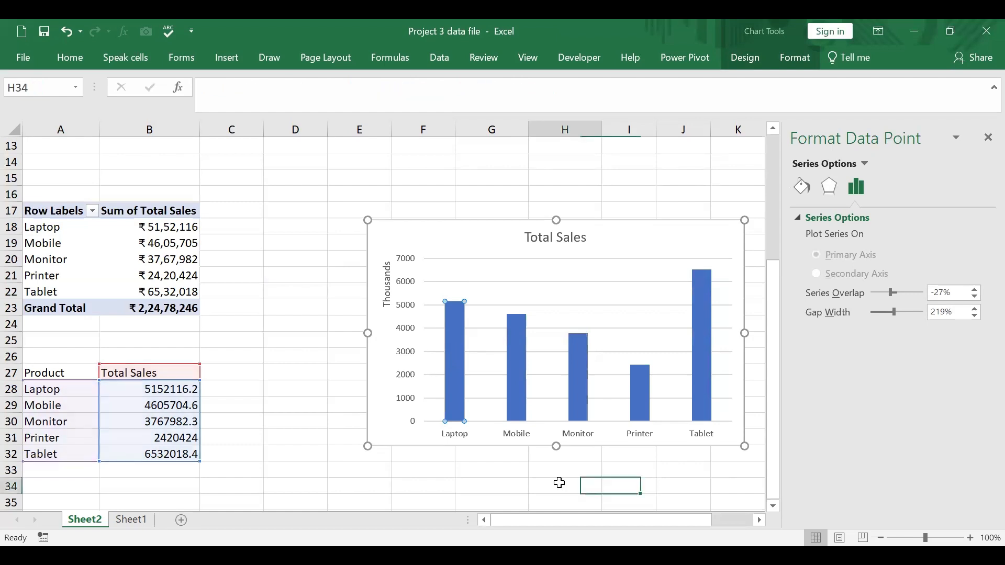
click(461, 364)
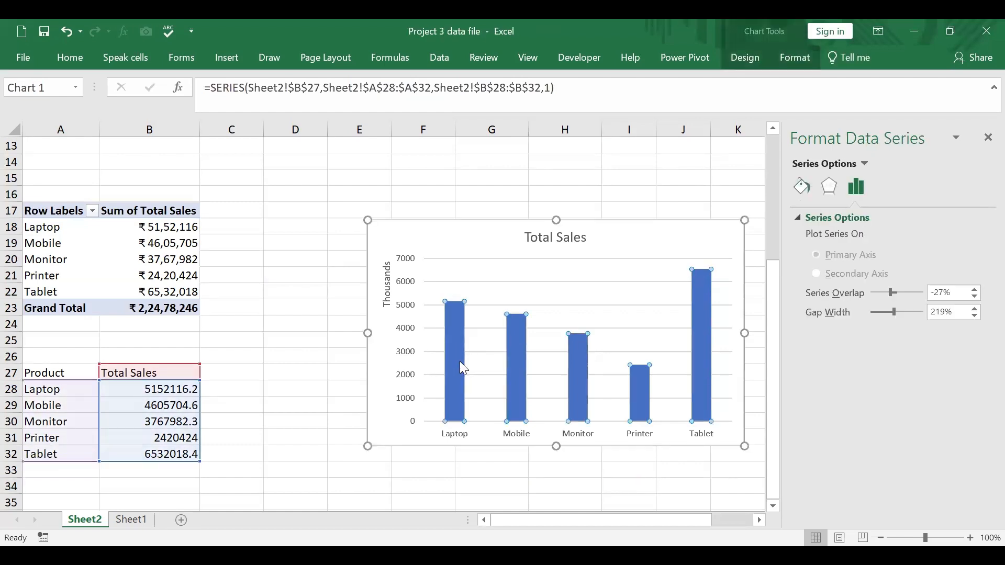
click(460, 367)
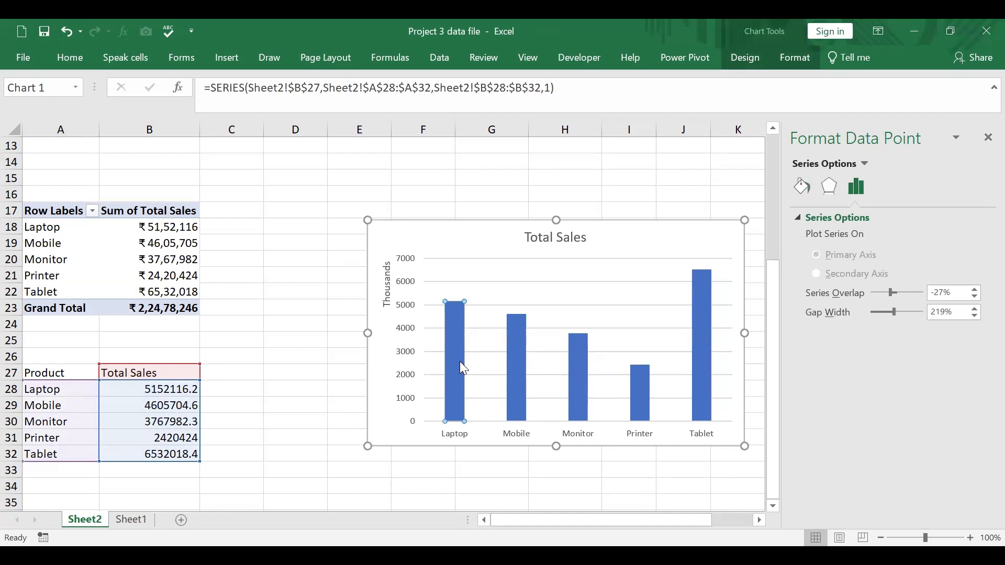
click(607, 485)
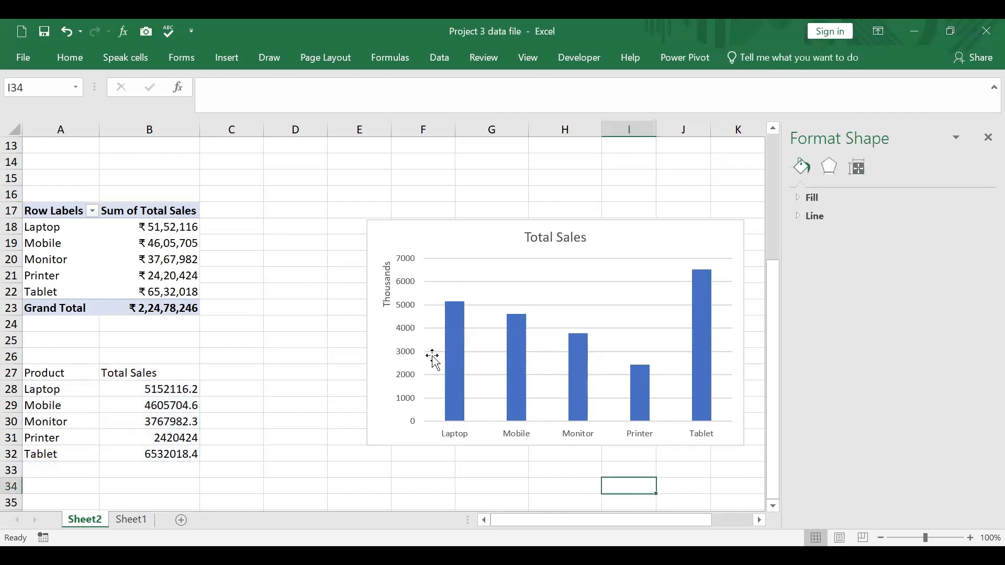
Add data labels to all columns of the Total Sales series
click(451, 365)
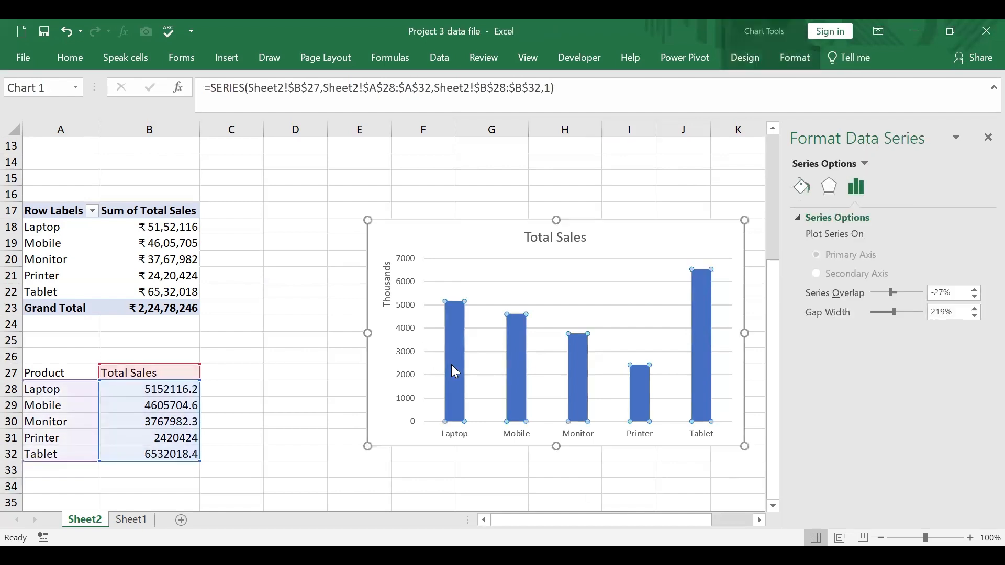
right_click(451, 365)
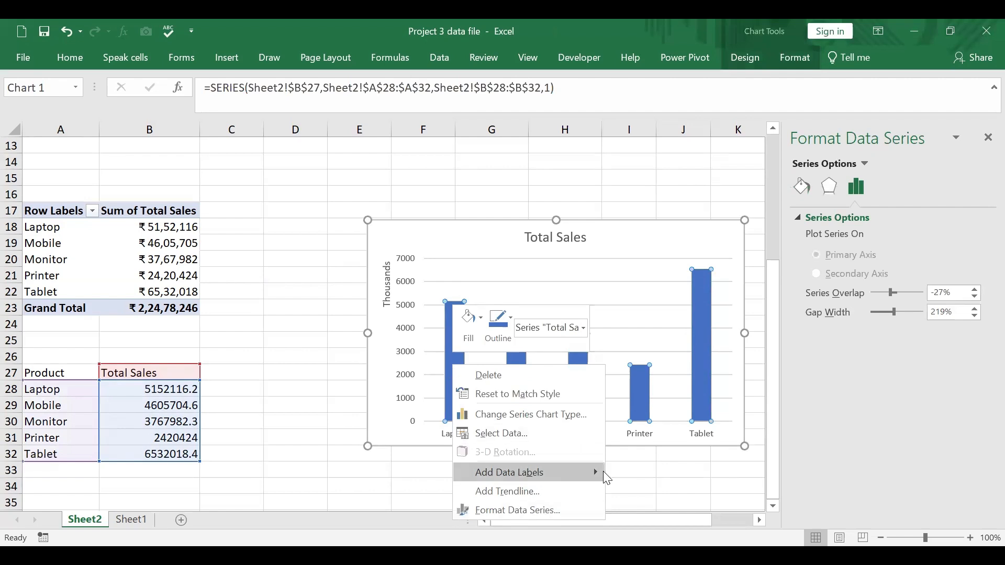
mouse_move(604, 471)
click(670, 474)
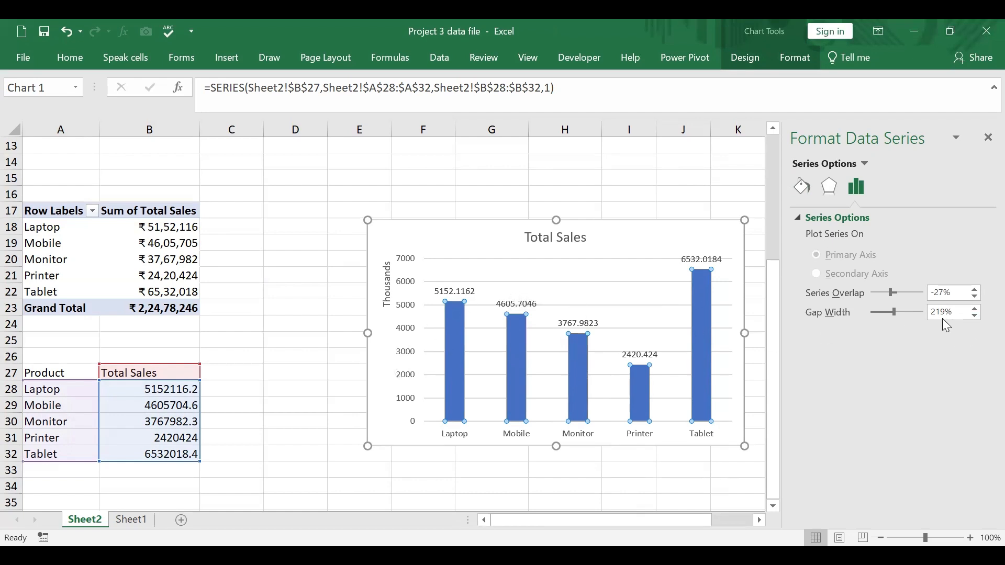
Format the chart's data labels as Number with 0 decimal places and the thousands separator
click(468, 296)
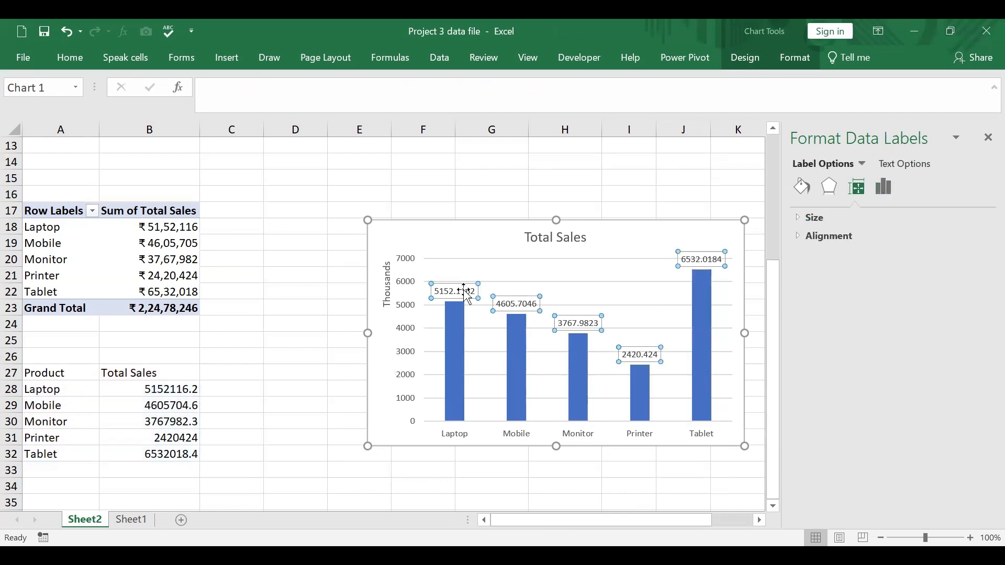
right_click(465, 292)
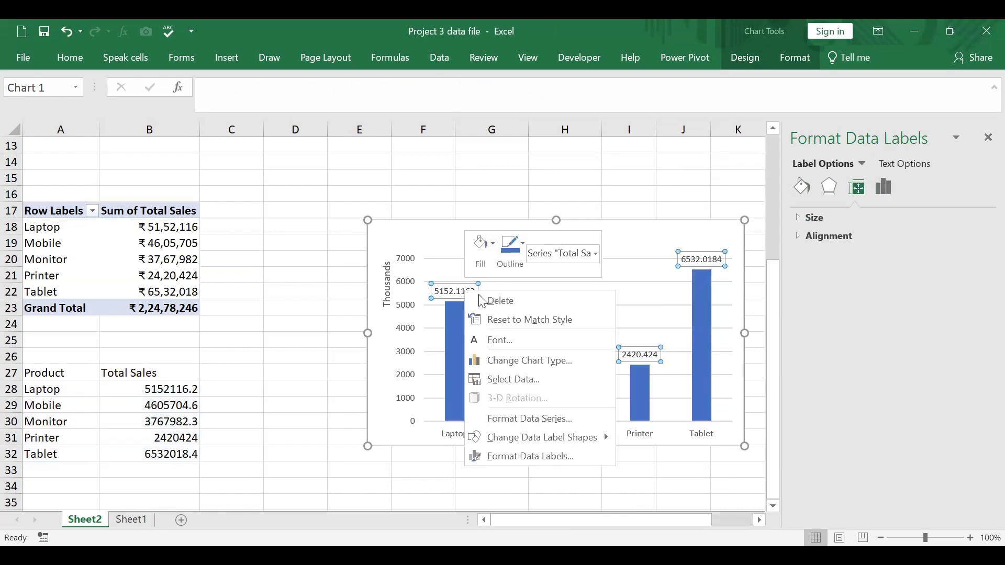
click(559, 459)
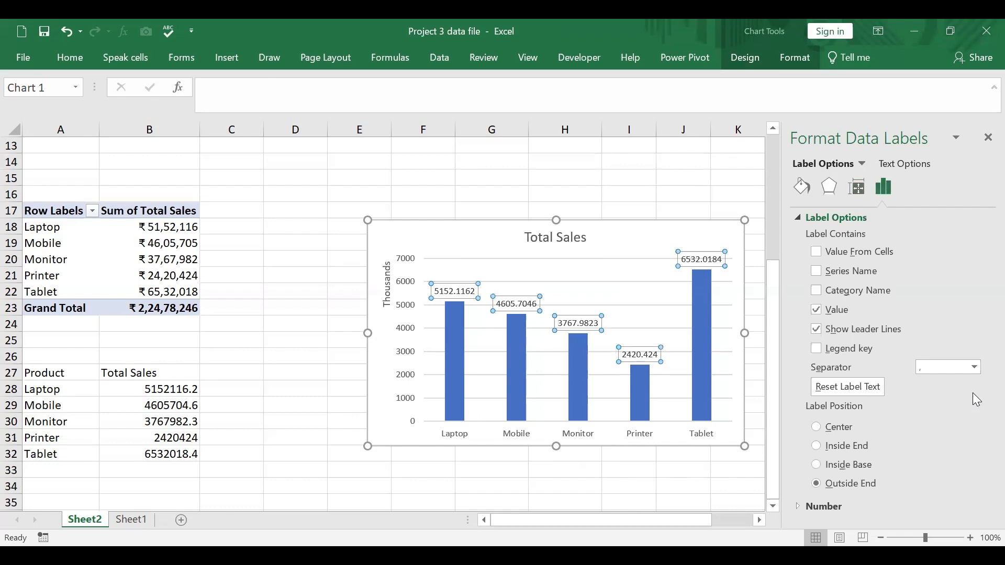
click(819, 504)
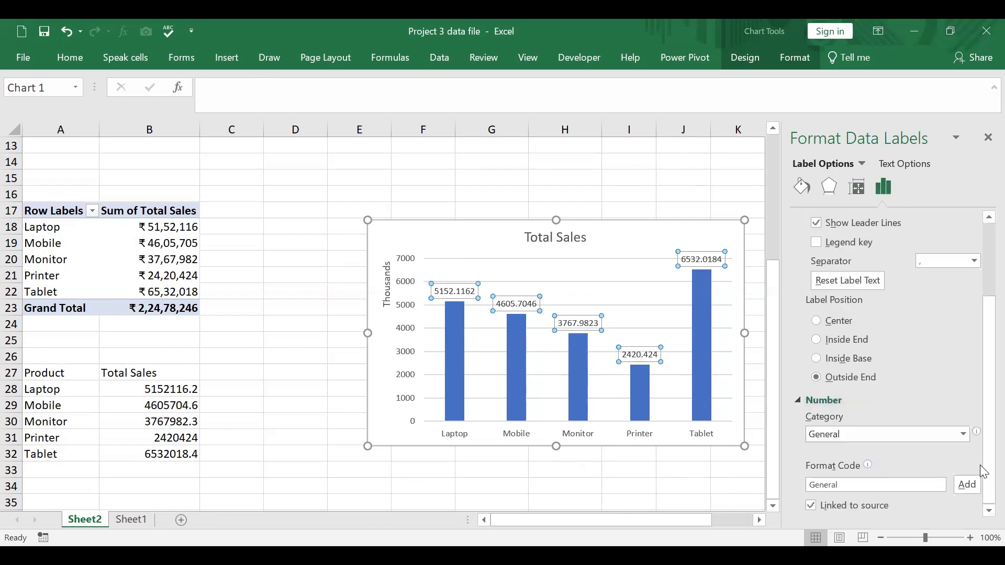
click(963, 435)
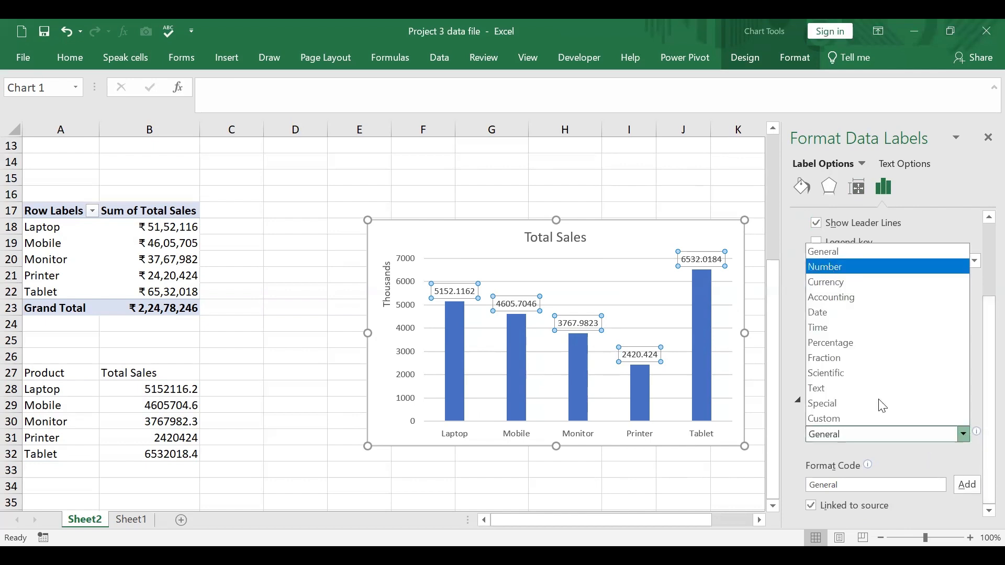
click(831, 268)
click(900, 460)
key(BackSpace)
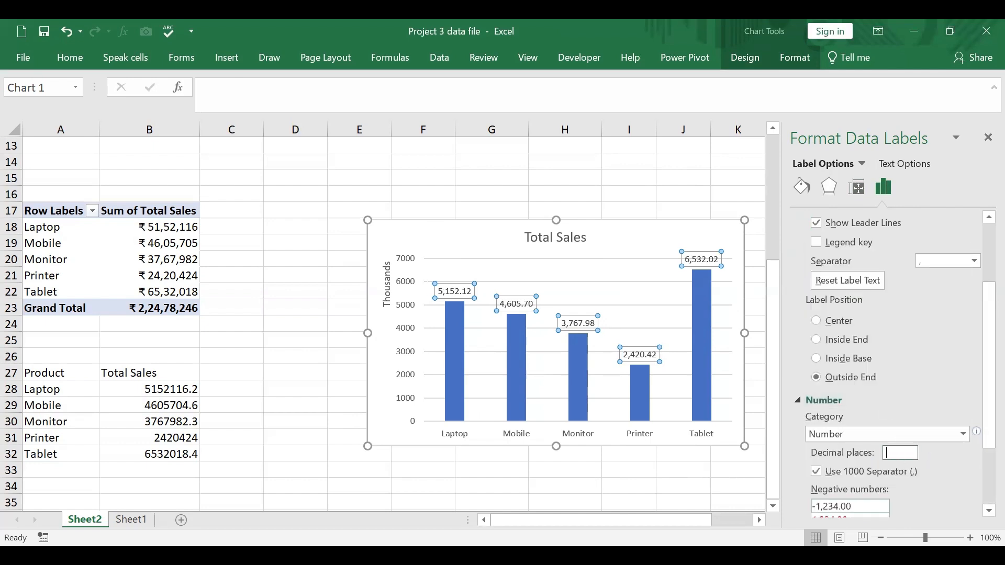
key(Return)
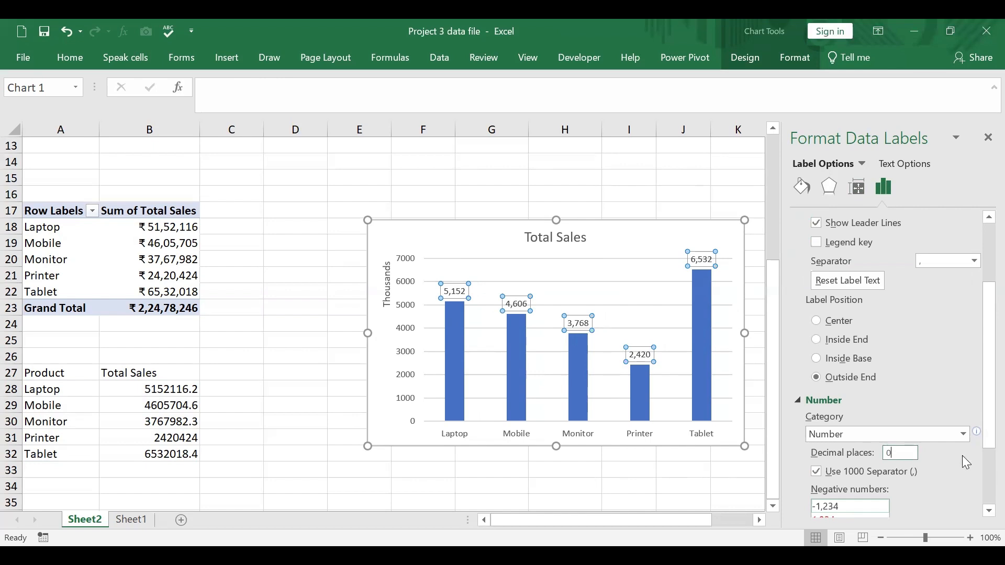
click(648, 486)
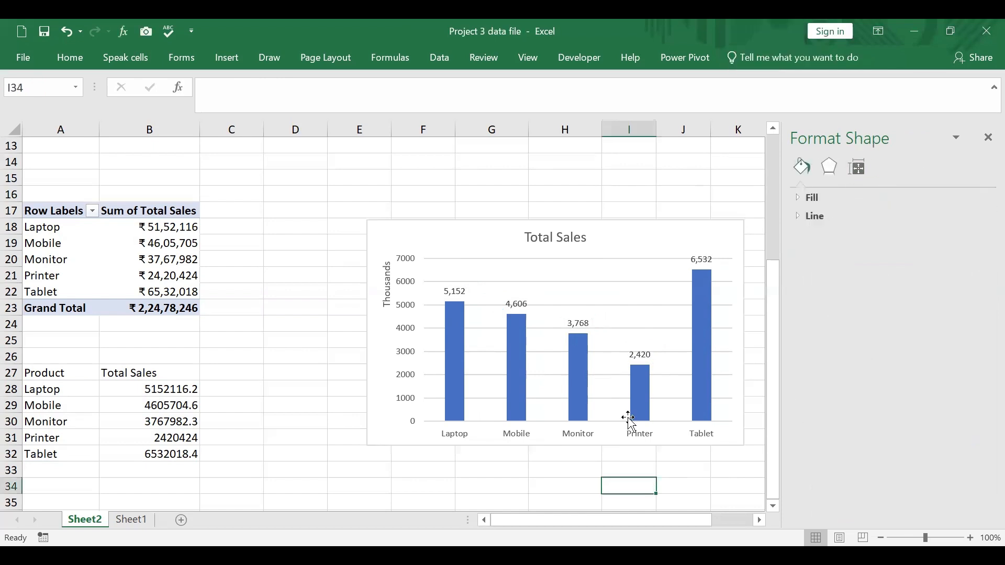
Set the Total Sales column series to a gap width of 250% and a series overlap of -12%
click(708, 324)
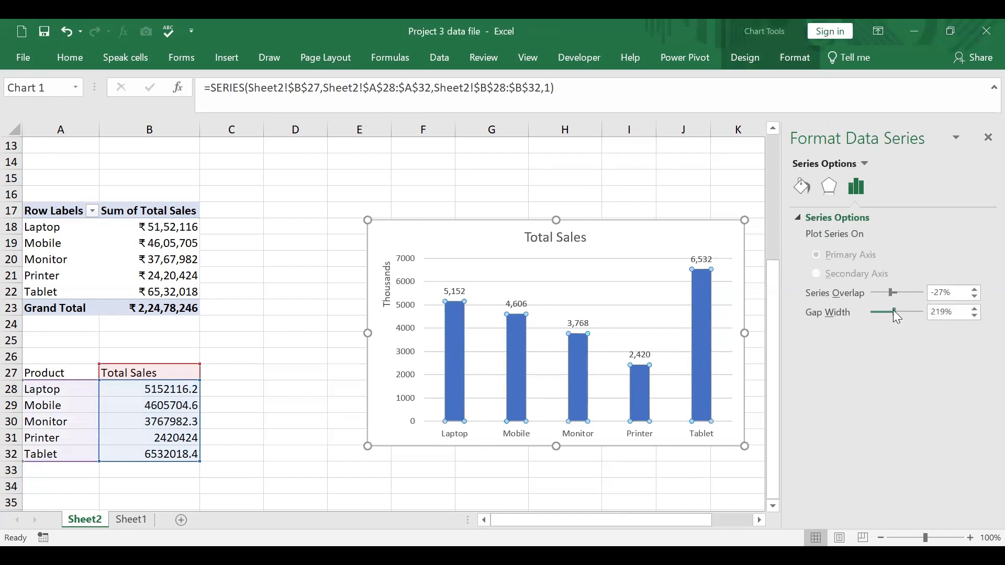
mouse_move(893, 310)
mouse_down()
mouse_move(911, 317)
mouse_move(884, 321)
mouse_move(896, 316)
mouse_move(894, 296)
mouse_up()
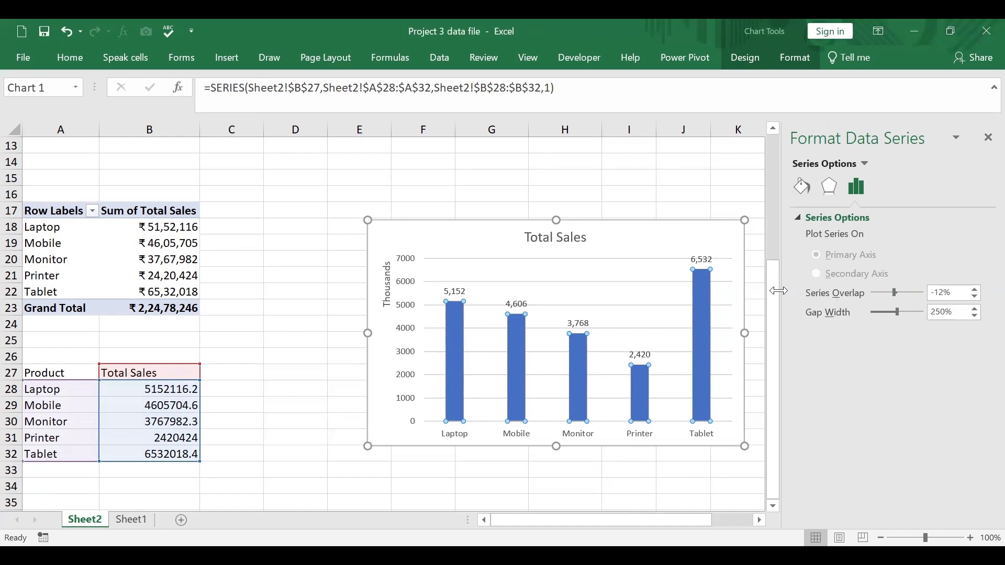
Try orange, dark gray and blue solid fills on the whole Total Sales column series
click(804, 187)
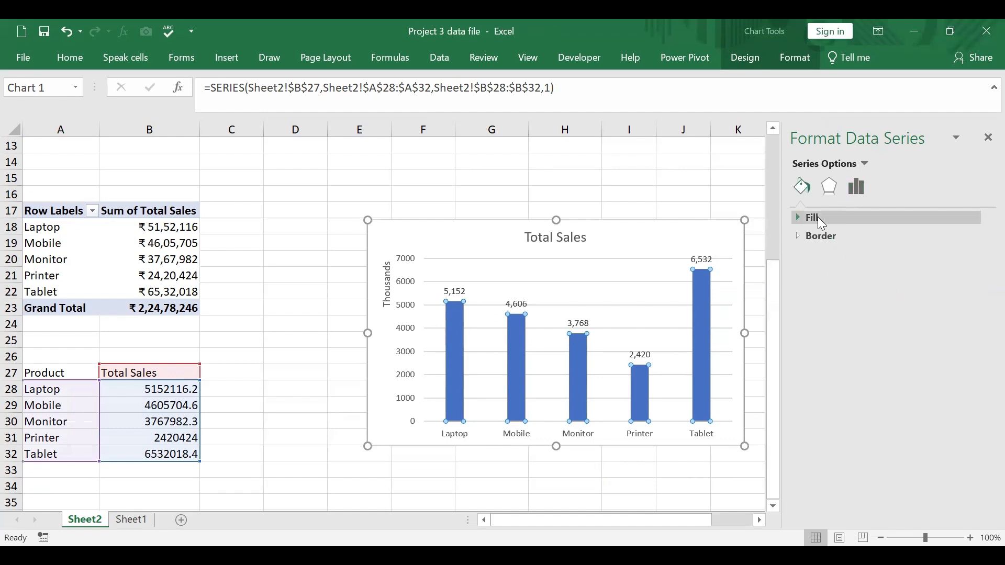
click(817, 217)
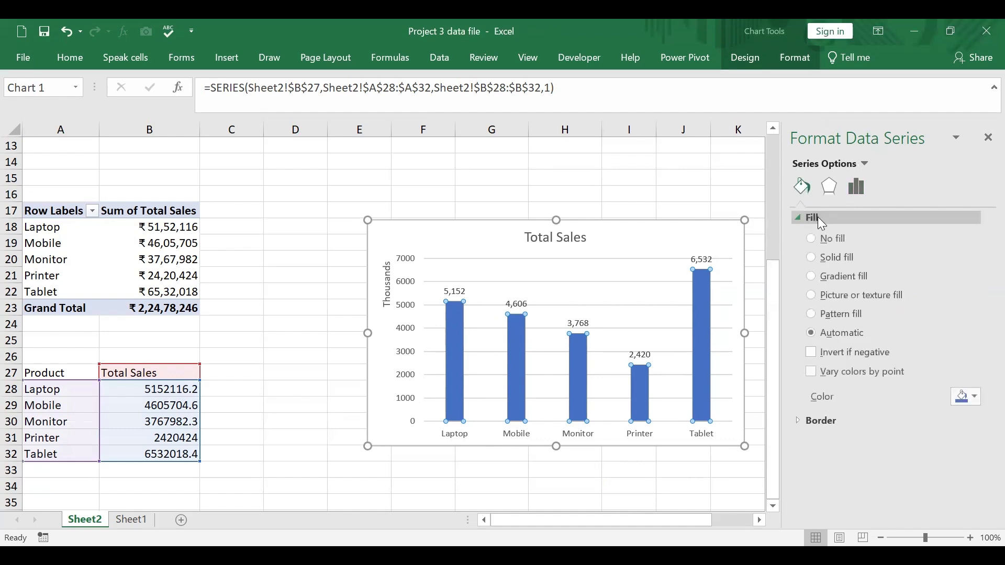
click(972, 400)
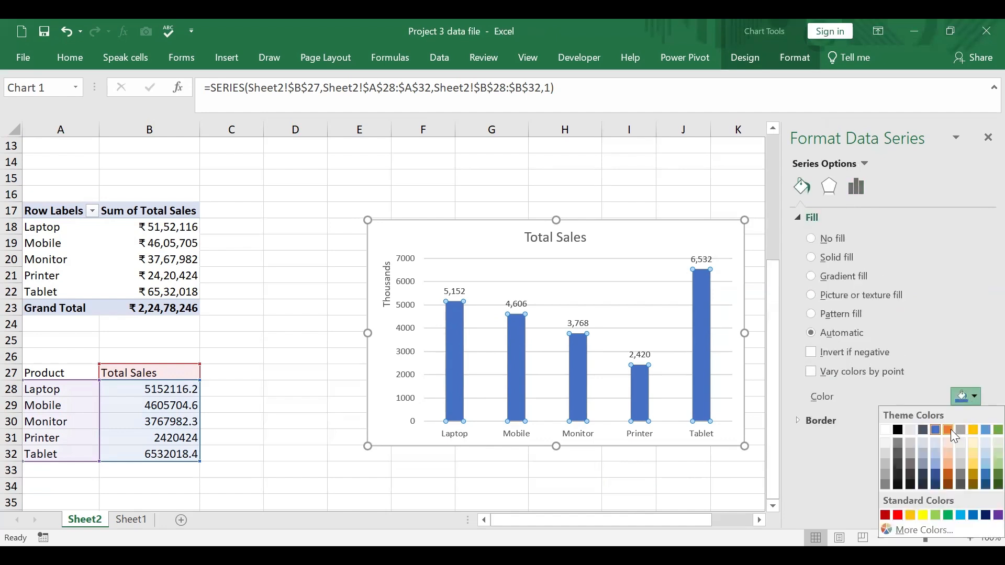
click(949, 430)
click(976, 399)
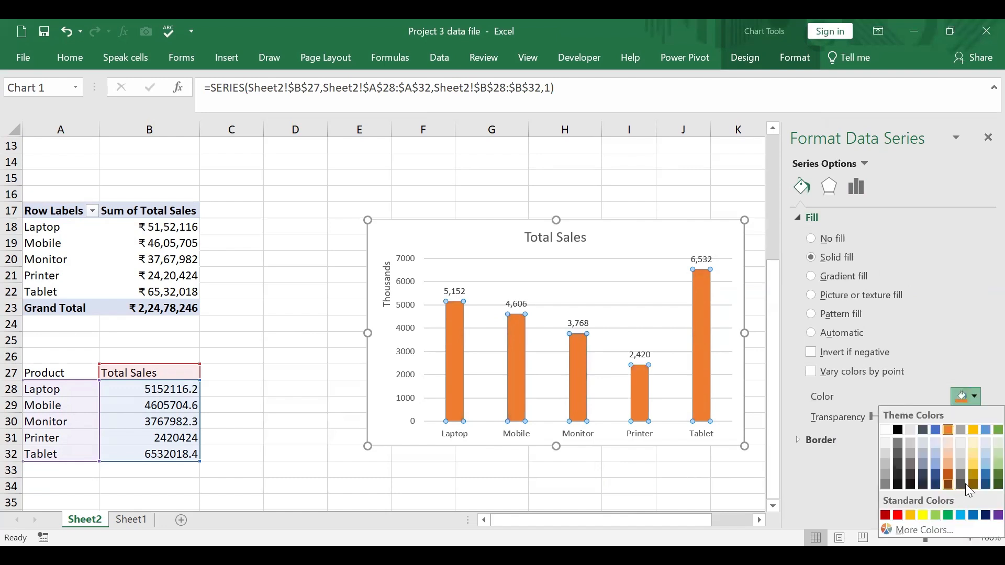
click(963, 484)
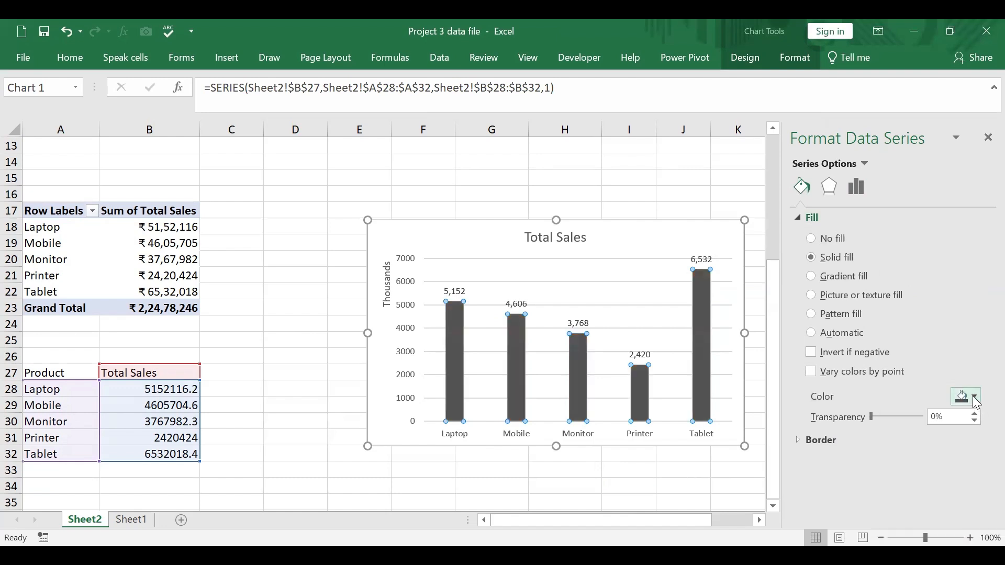
click(974, 397)
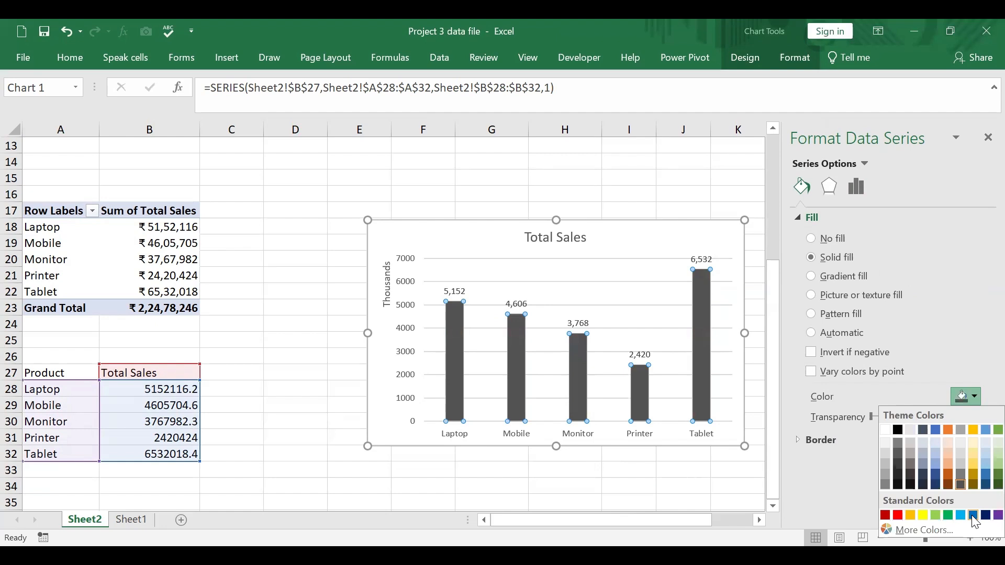
click(974, 516)
Fill the whole Total Sales column series with the green theme color
click(973, 397)
click(998, 430)
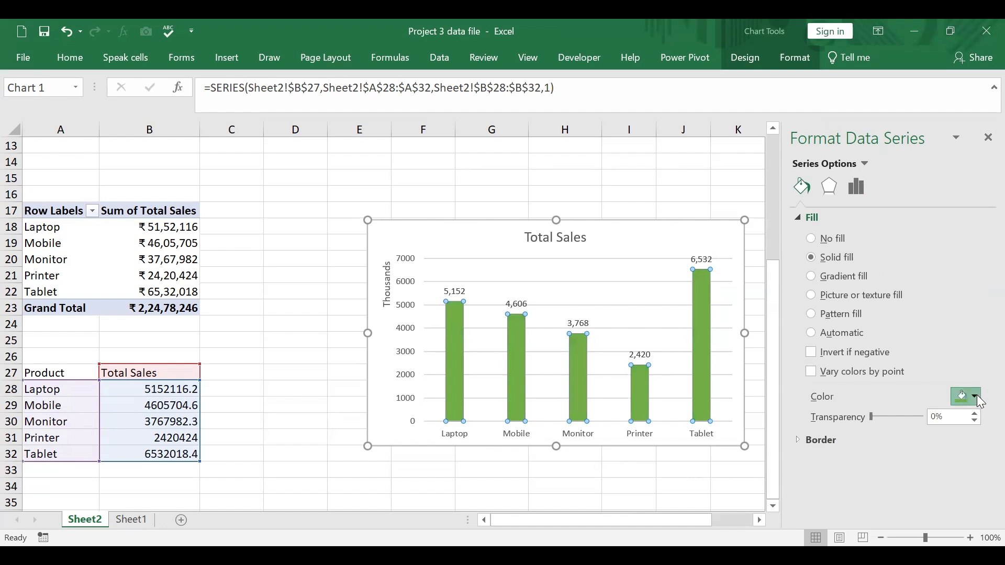
click(980, 402)
click(962, 343)
Fill only the Laptop column with orange and only the Mobile column with darker blue
click(450, 365)
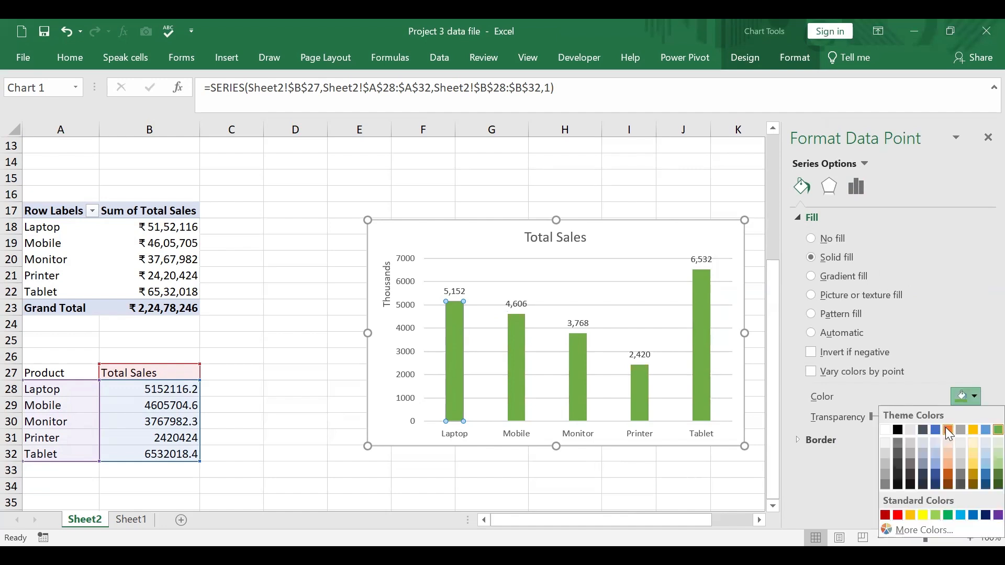
click(946, 427)
click(519, 389)
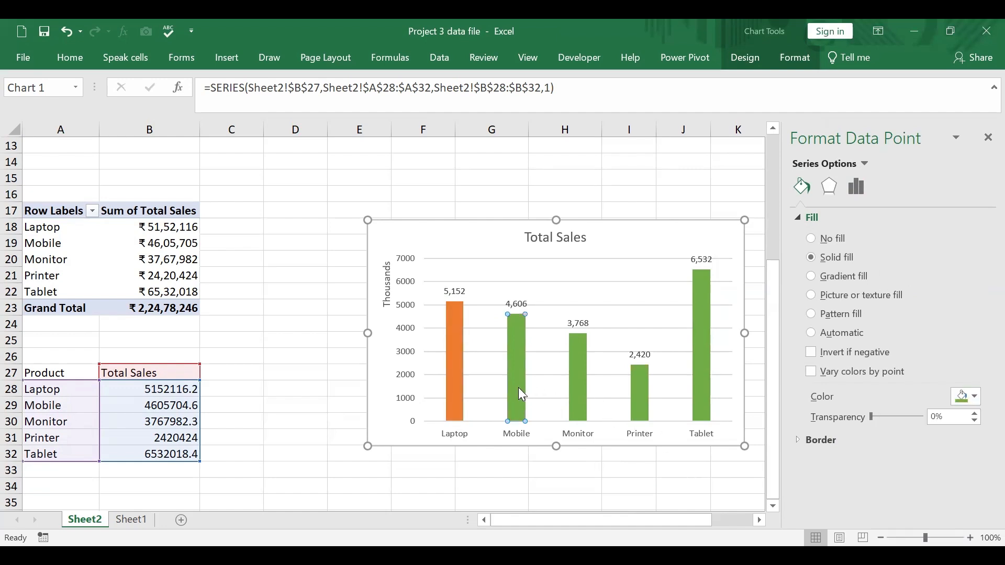
click(974, 397)
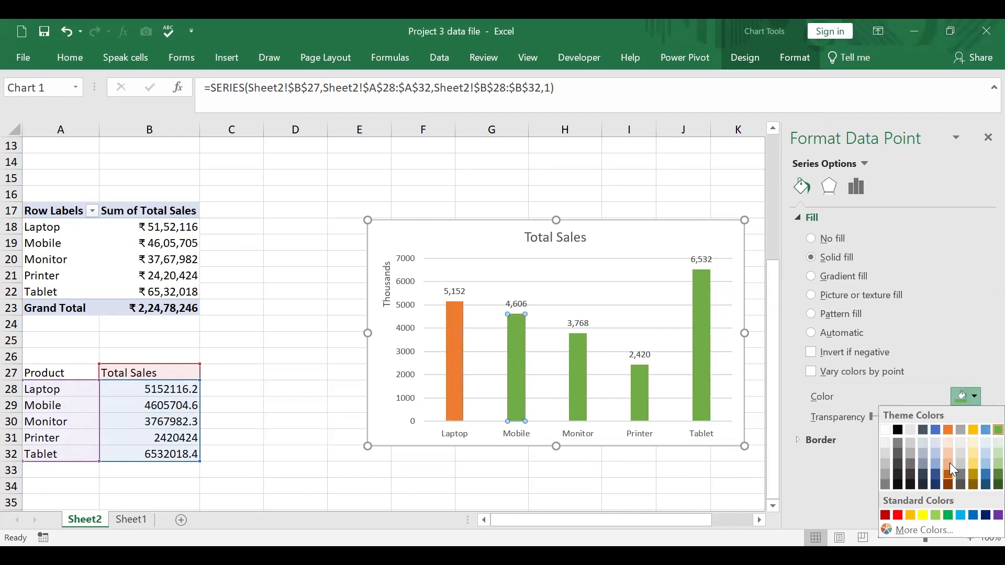
click(984, 476)
Fill the Monitor column with black and the Printer column with a lighter blue
click(575, 366)
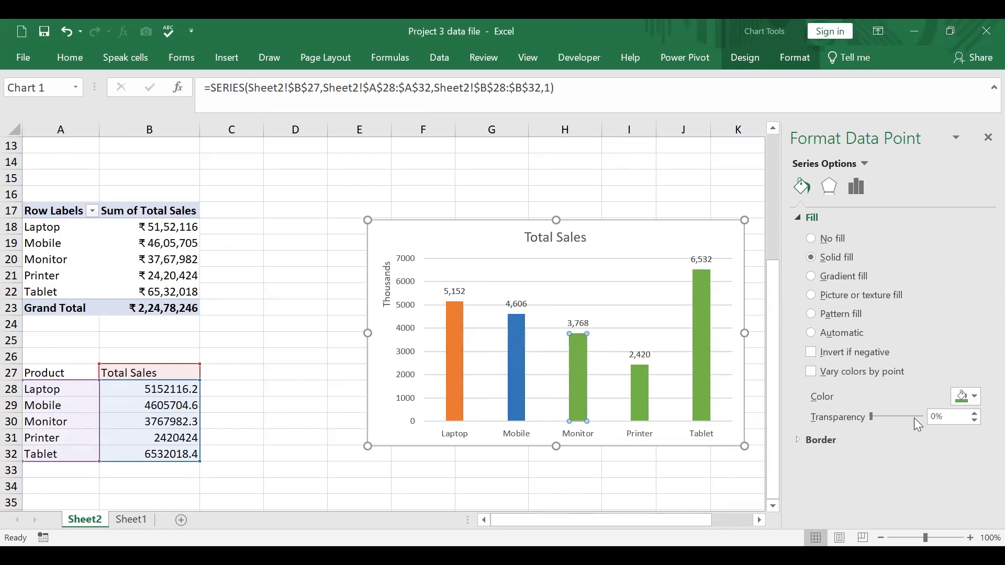
click(972, 398)
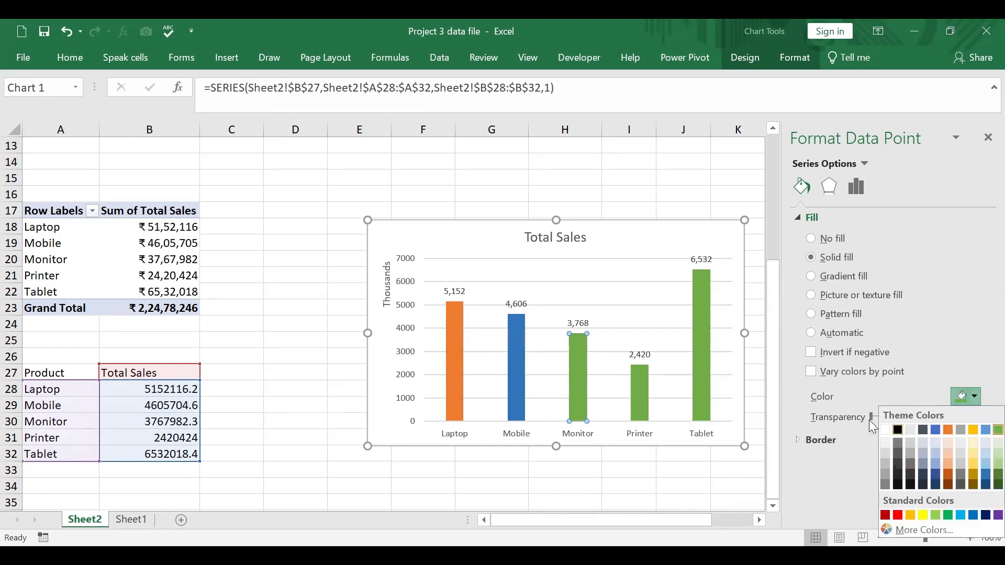
click(898, 430)
key(Right)
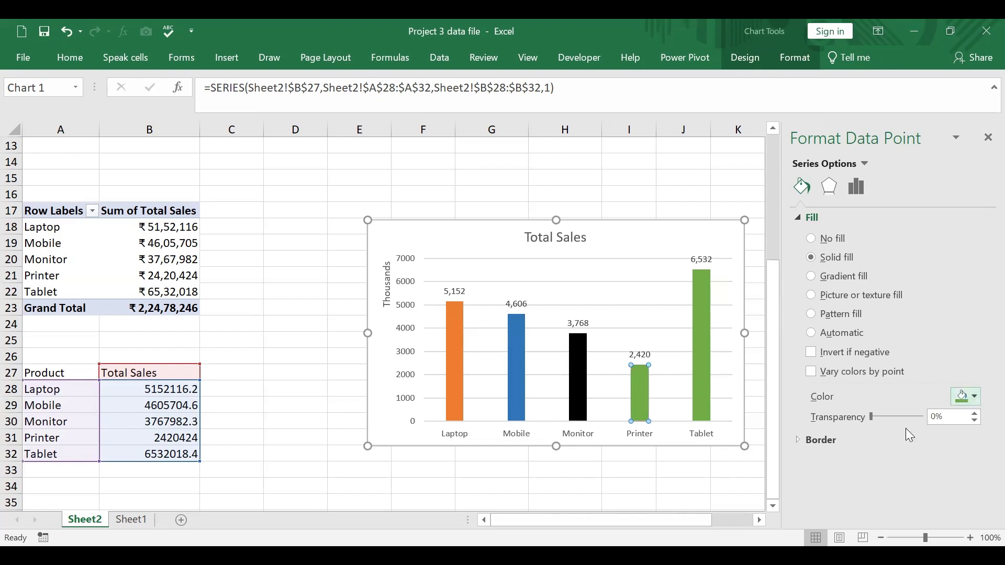
click(973, 397)
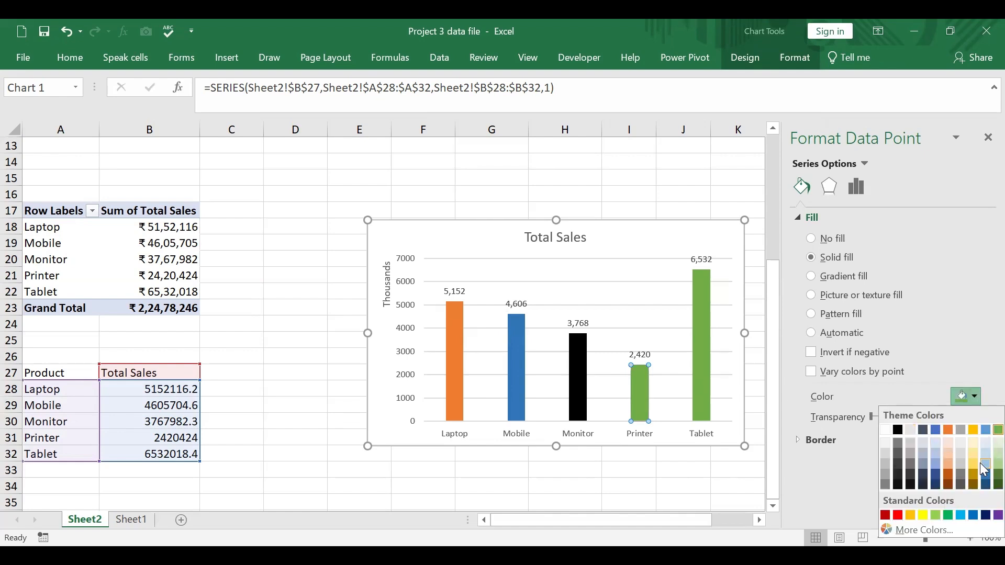
click(934, 462)
Fill the Tablet column with darker blue and set its transparency to 20%
click(702, 390)
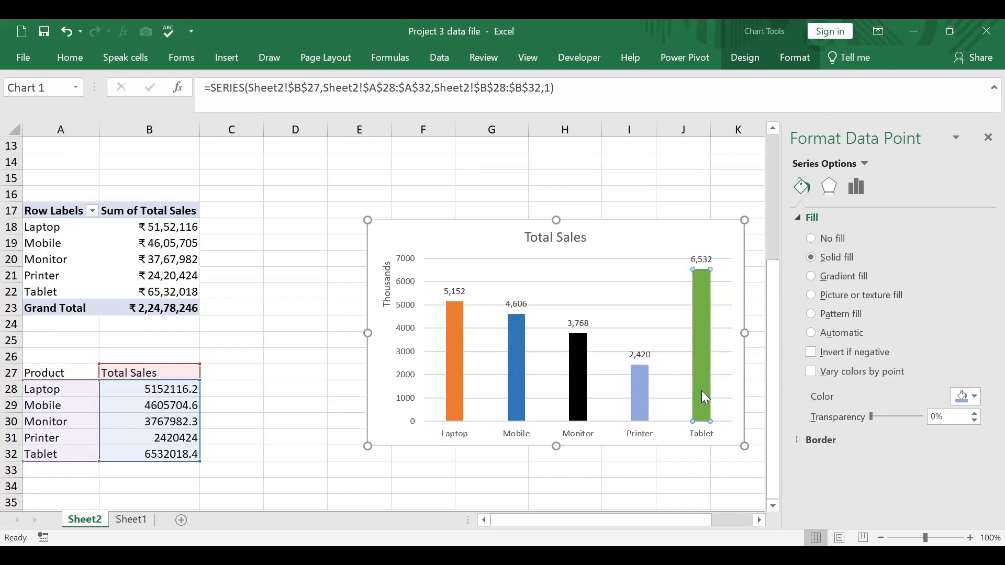
click(972, 396)
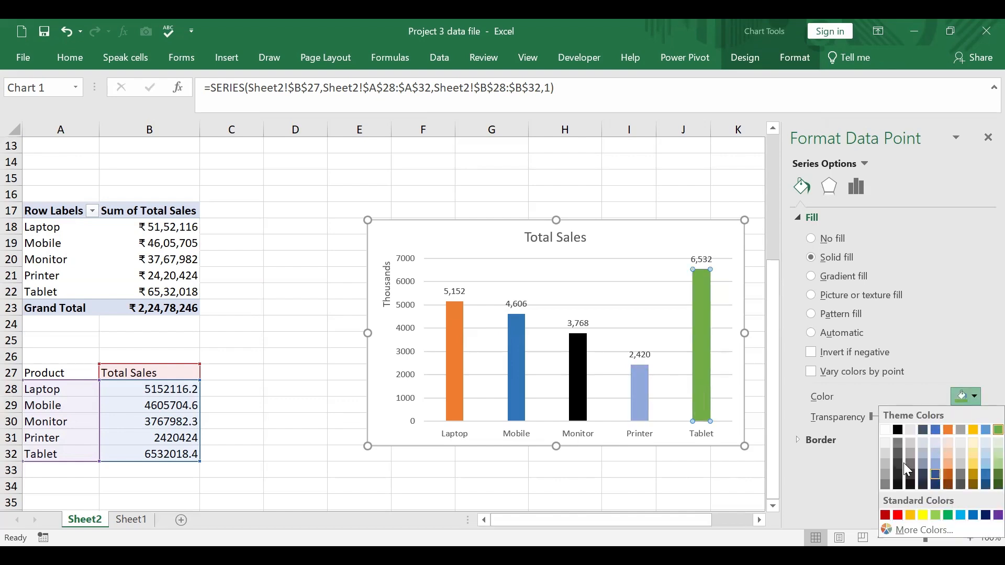
click(984, 475)
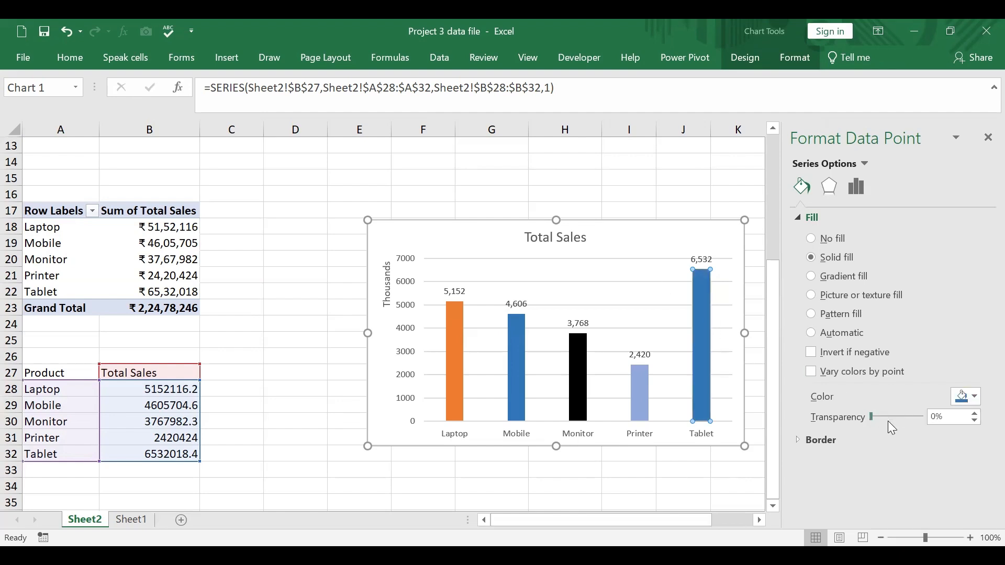
mouse_move(871, 416)
mouse_down()
mouse_move(907, 418)
mouse_move(882, 426)
mouse_up()
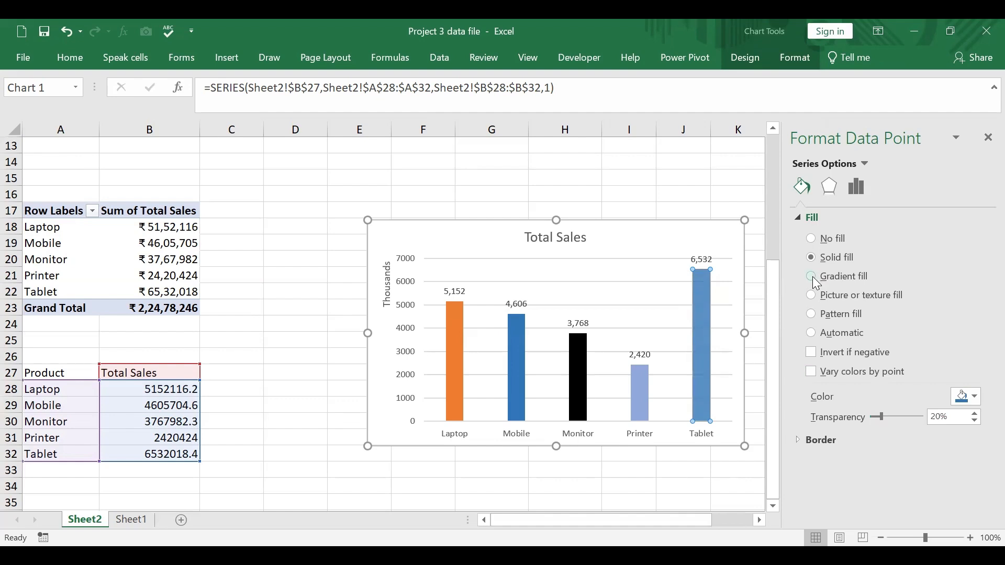
Shift the chart's plot area slightly down and to the right within the chart
click(648, 246)
click(697, 471)
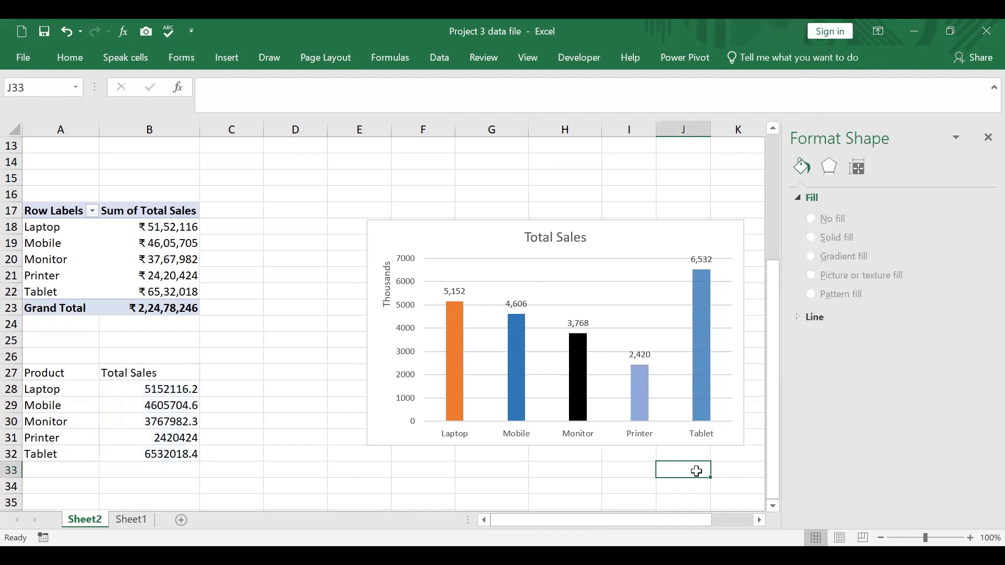
click(499, 266)
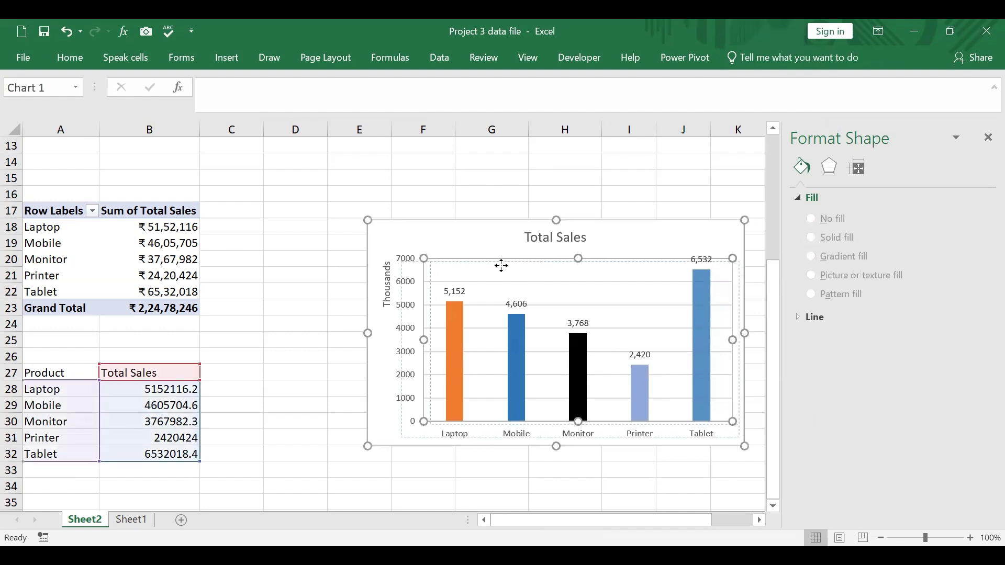
drag(501, 266, 504, 269)
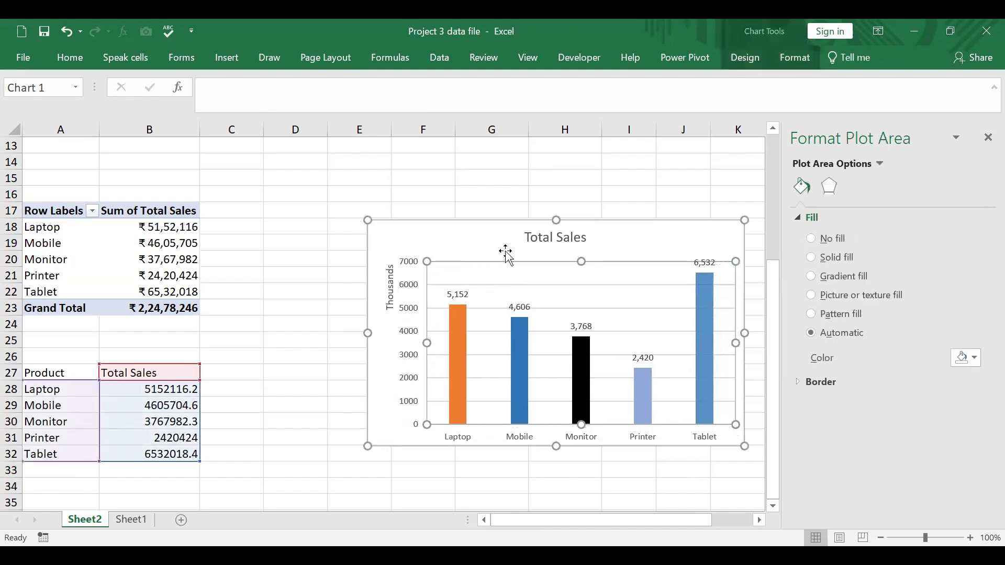
Make the Total Sales chart title bold, underlined and red
click(542, 235)
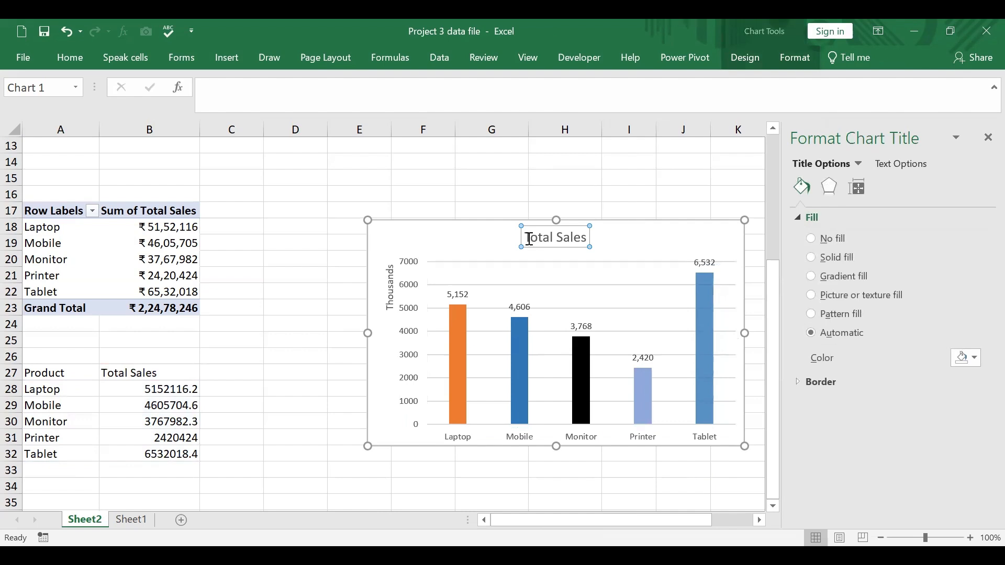
drag(527, 239, 589, 239)
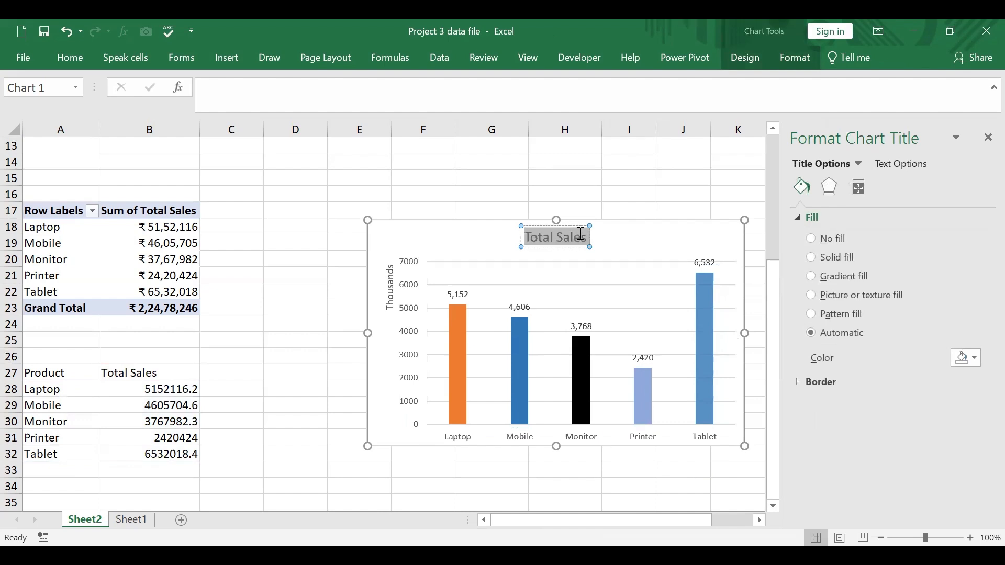
click(59, 57)
key(ctrl+b)
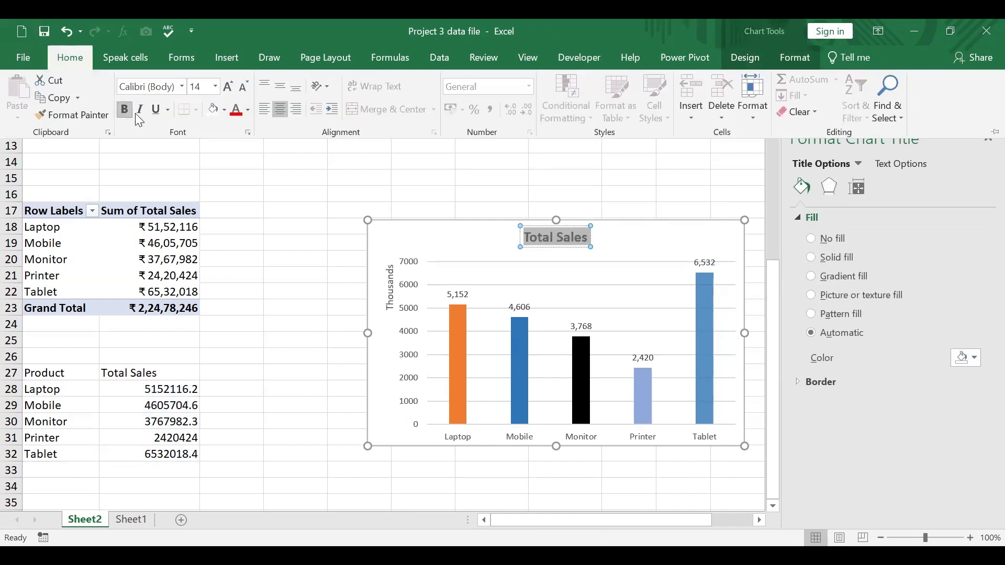
click(71, 58)
click(71, 58)
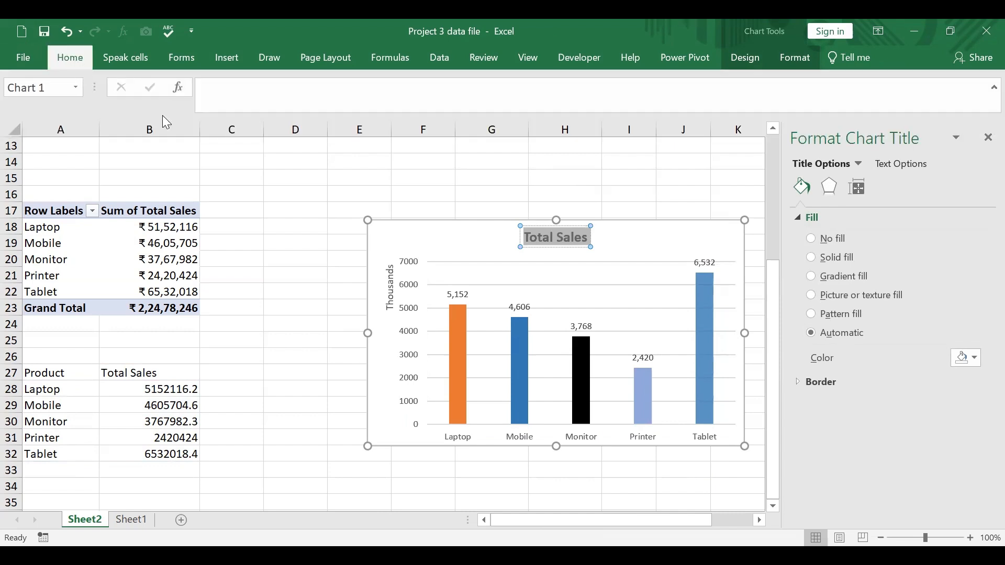
click(156, 109)
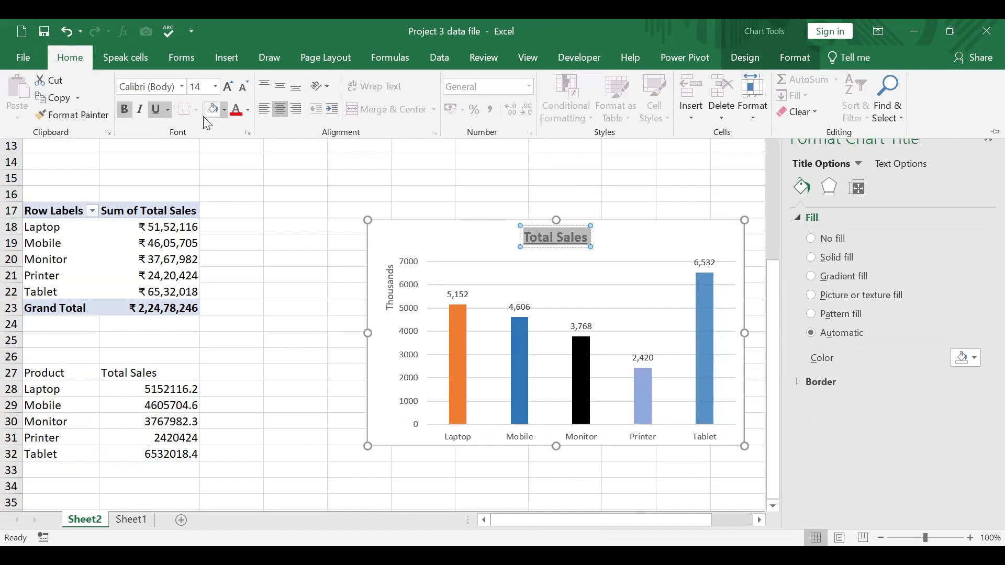
click(236, 110)
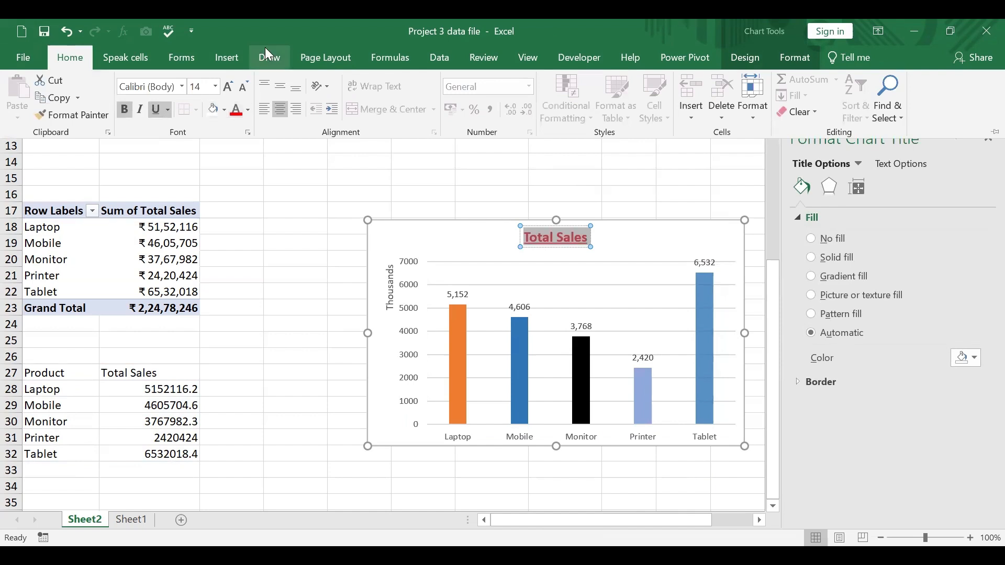
click(606, 196)
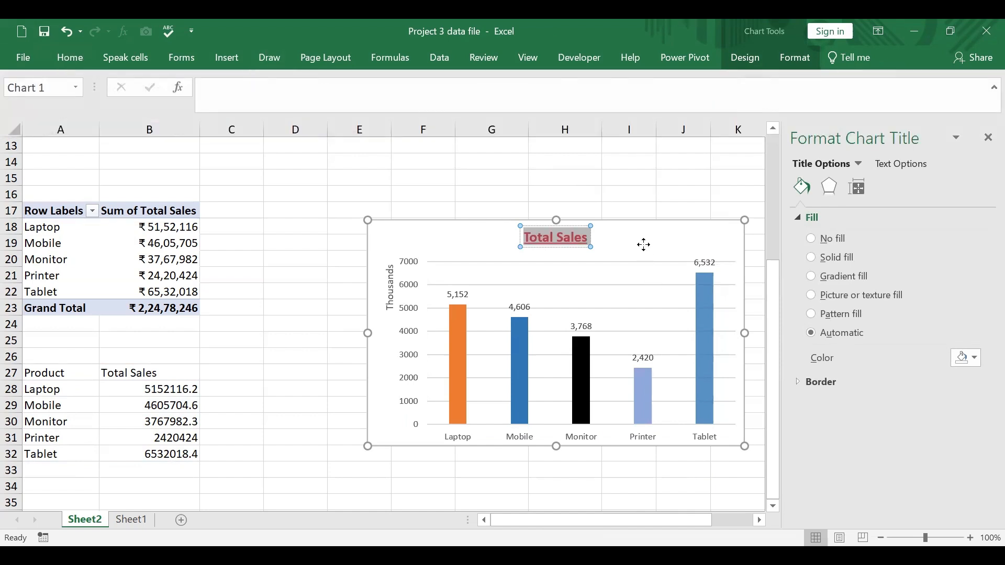
click(644, 243)
Check the exercise list on Sheet1 and return to the chart on Sheet2
click(146, 521)
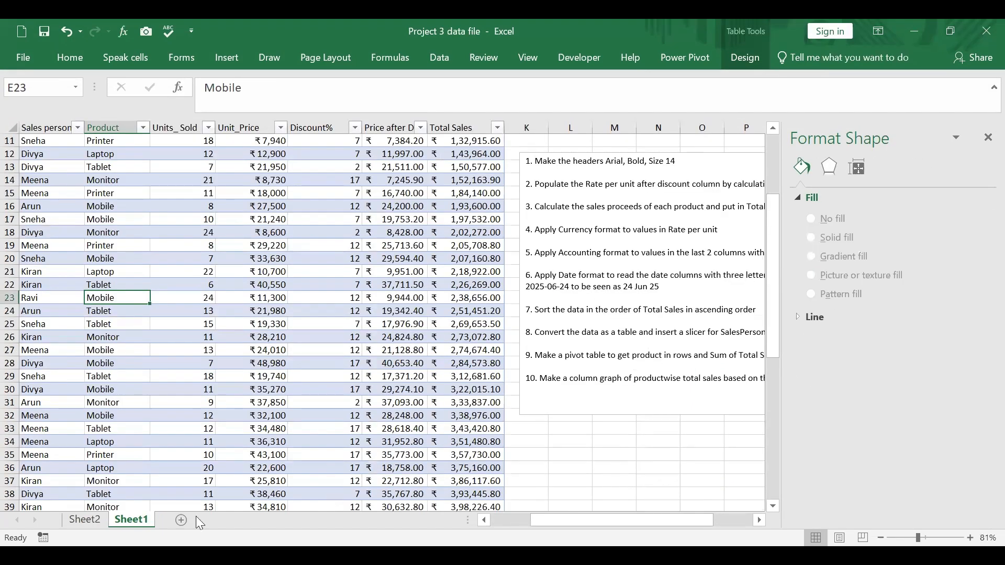
click(85, 520)
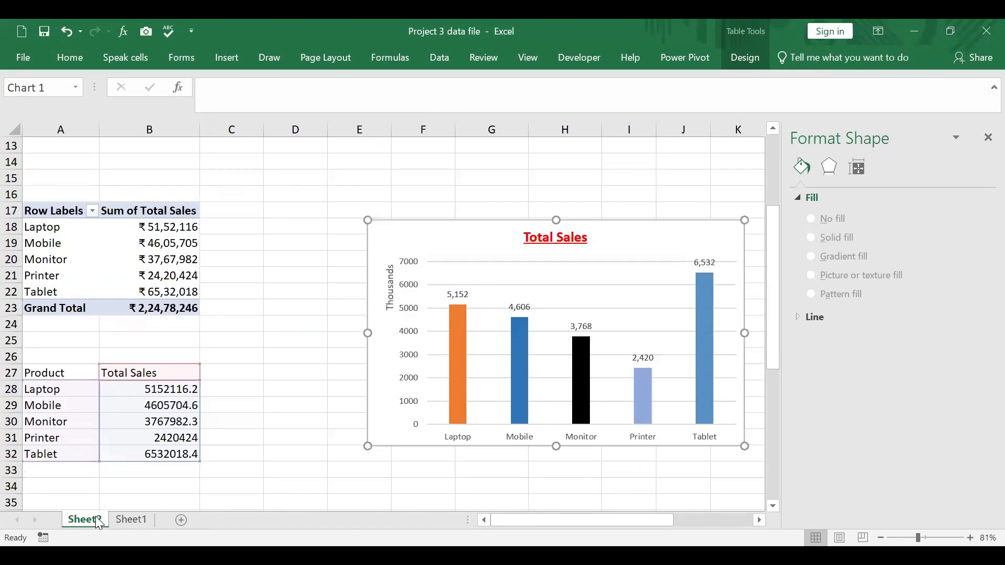
Copy the Total Sales chart and paste the duplicate below the original at cell E36, using the destination theme
right_click(434, 244)
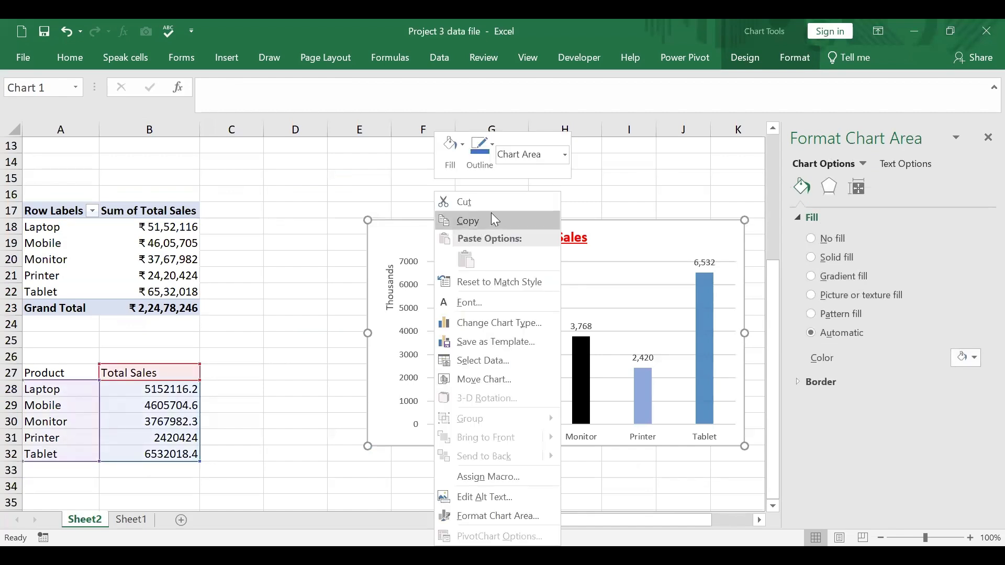
click(487, 222)
scroll(375, 370, down, 3)
click(363, 372)
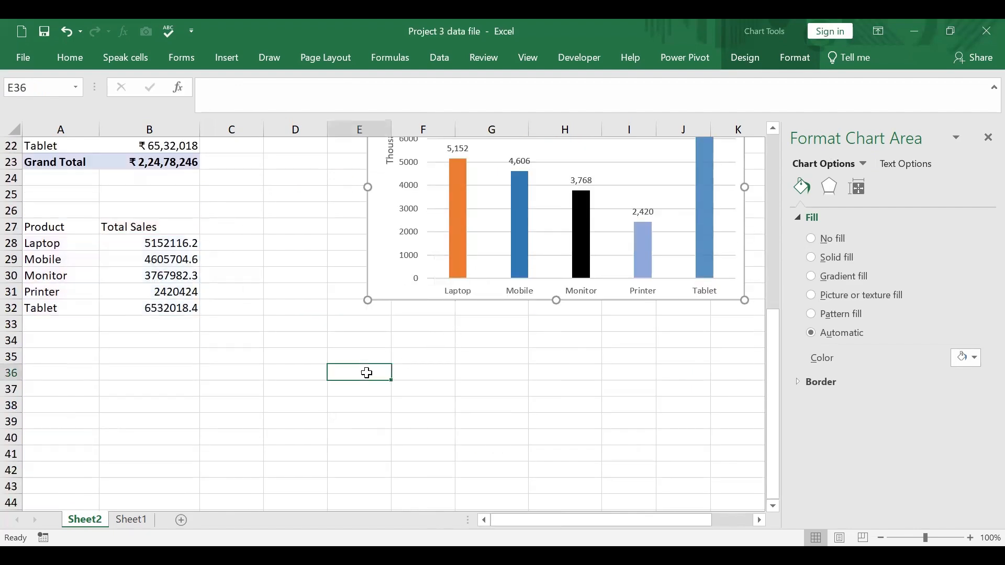
right_click(370, 378)
click(401, 109)
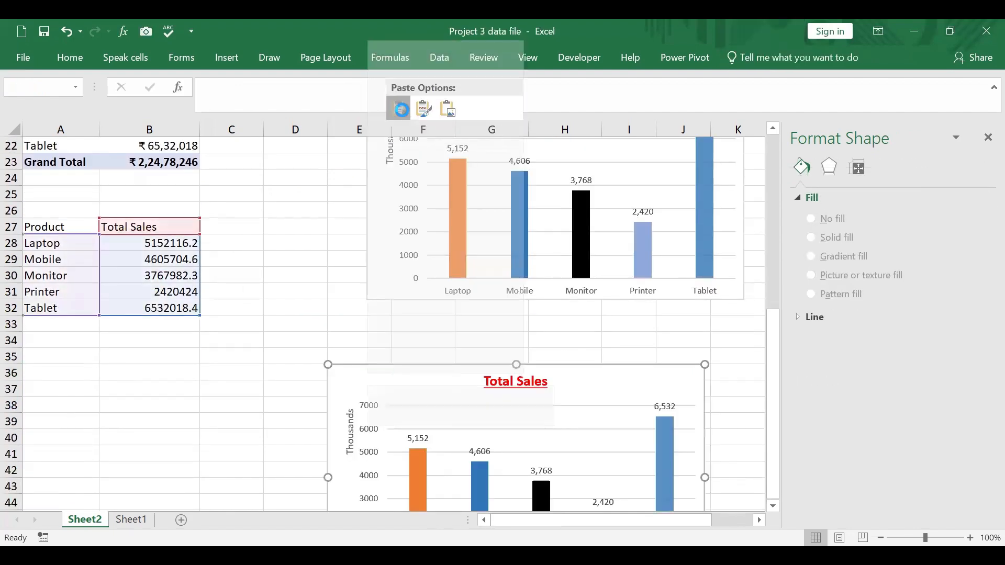
Change the duplicated Total Sales chart's type to Clustered Bar
scroll(608, 347, down, 1)
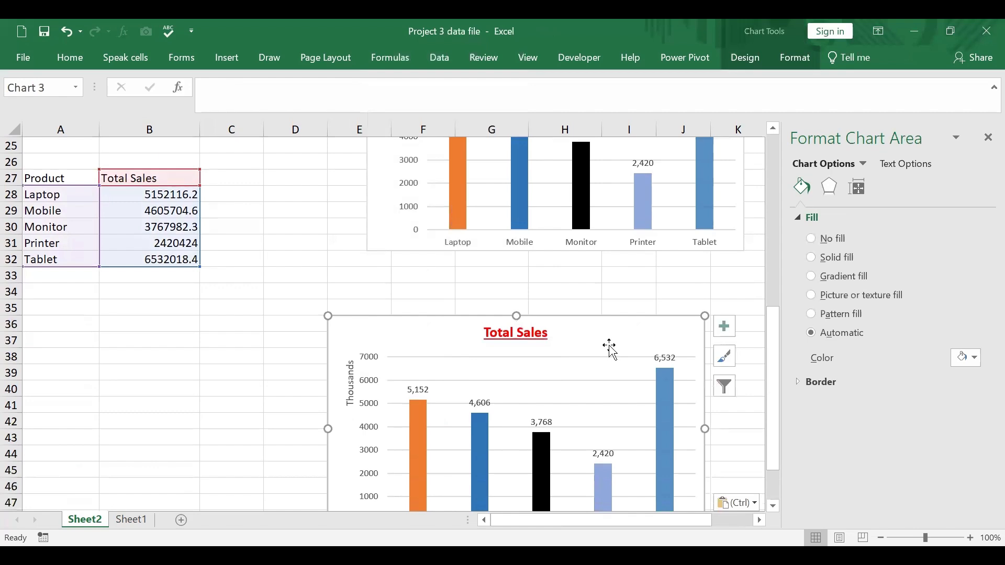
right_click(609, 348)
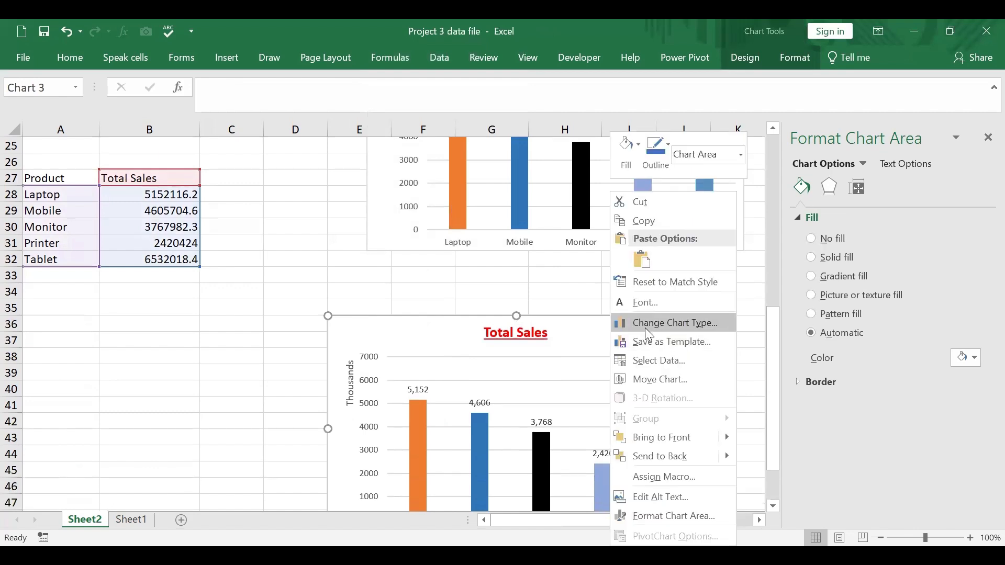
click(645, 328)
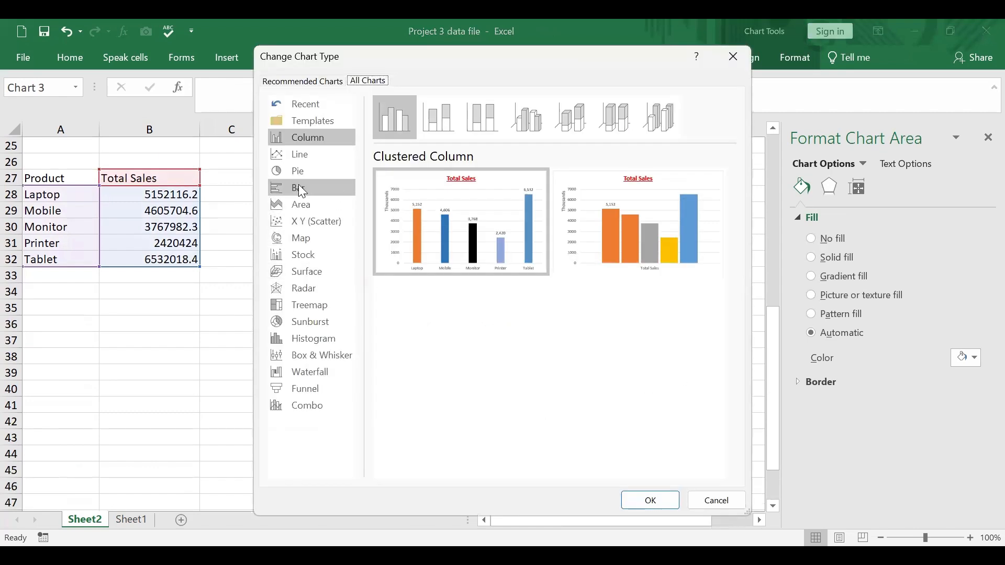
click(302, 193)
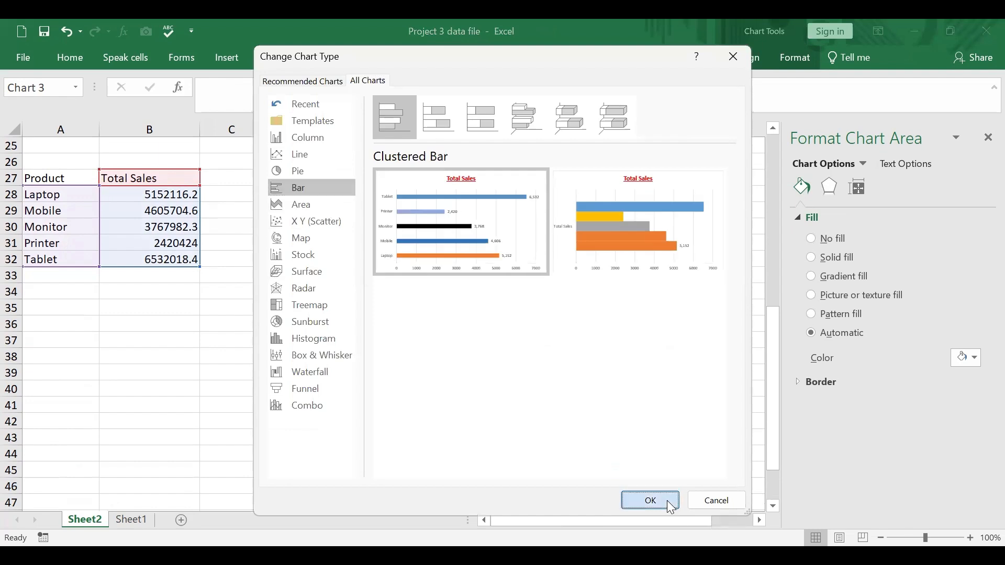
click(650, 501)
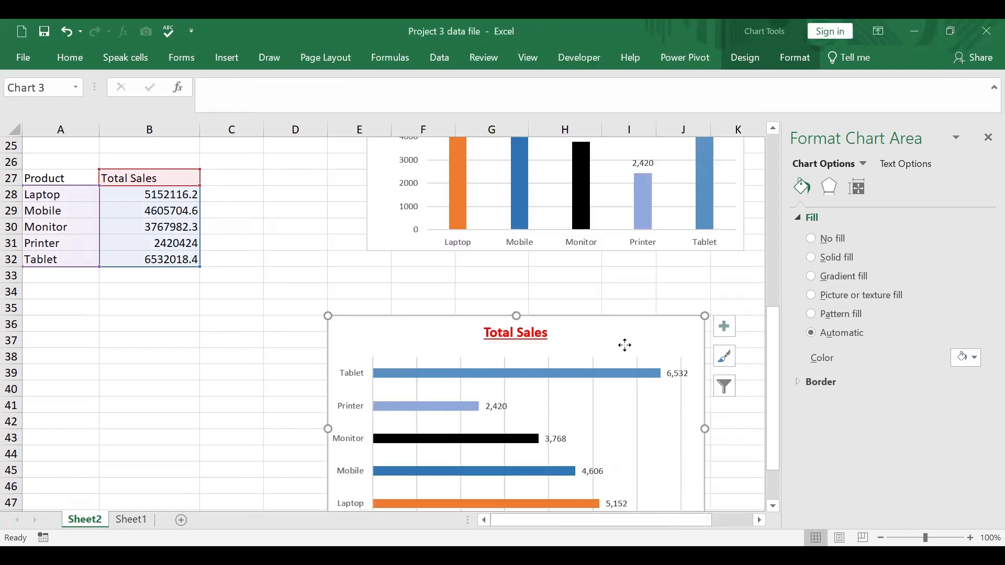
Copy the bar chart and paste the duplicate below it at cell E53, using the destination theme
right_click(643, 238)
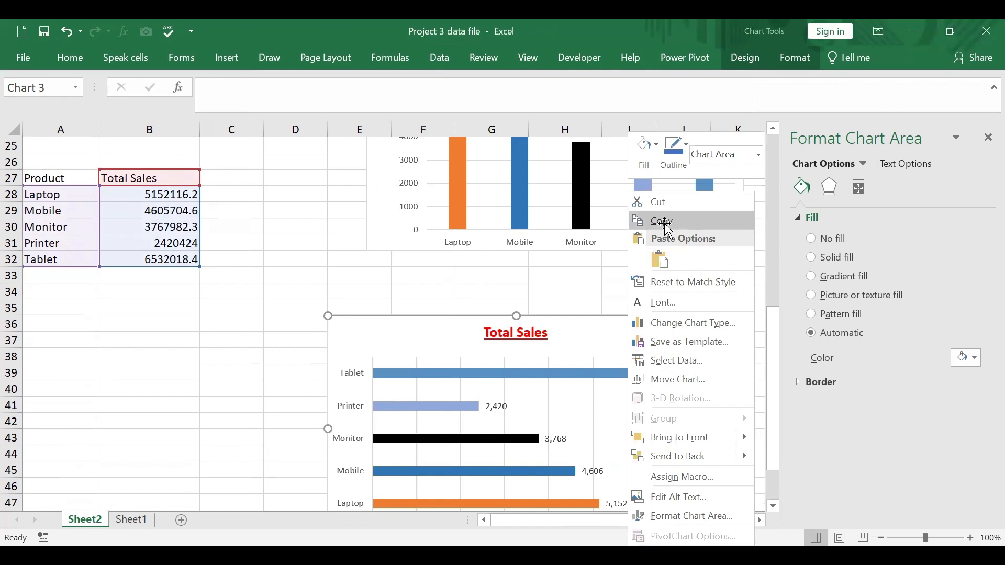
click(657, 218)
scroll(640, 341, down, 4)
click(378, 408)
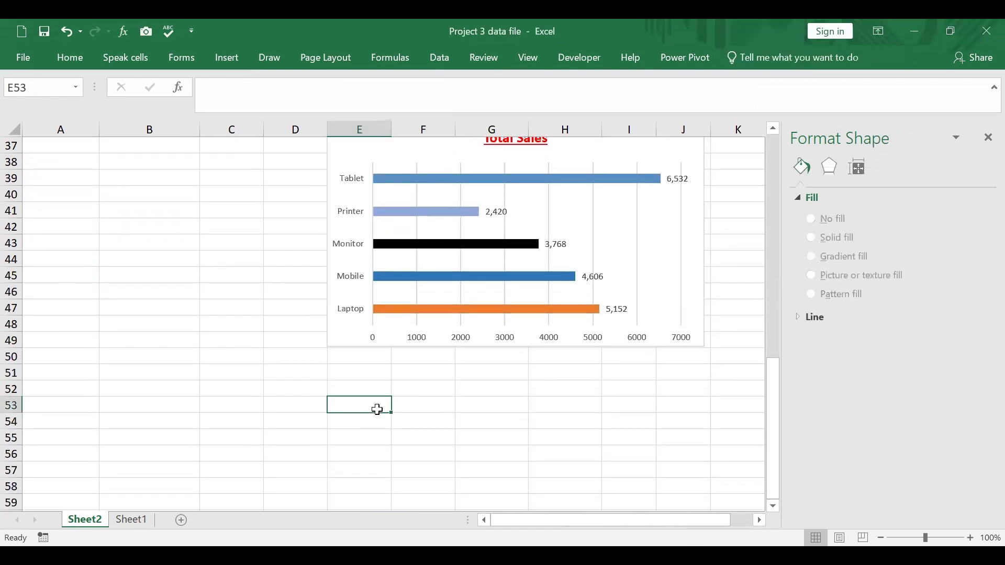
right_click(380, 411)
click(409, 145)
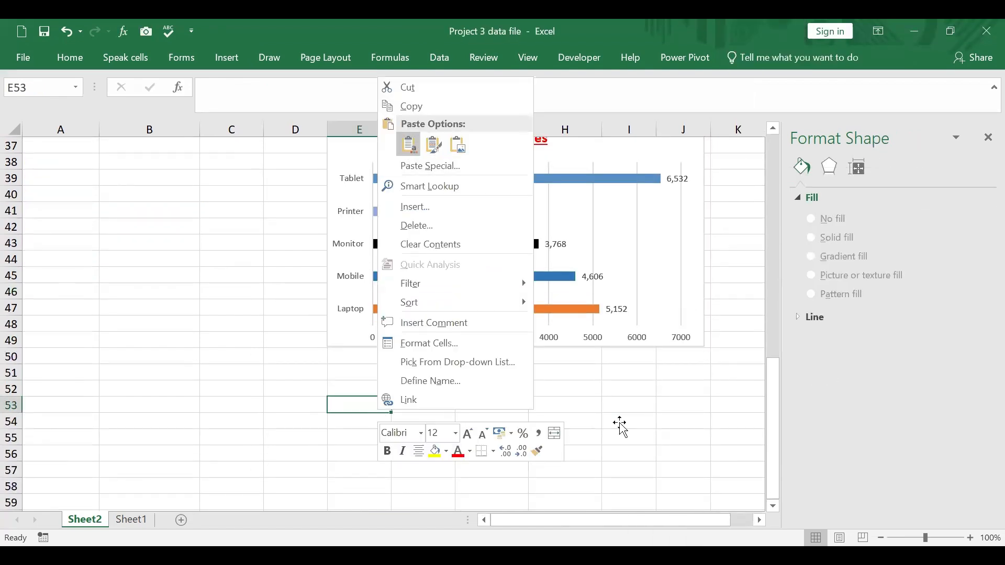
Change the chart pasted at E53 to the Line chart type
right_click(621, 422)
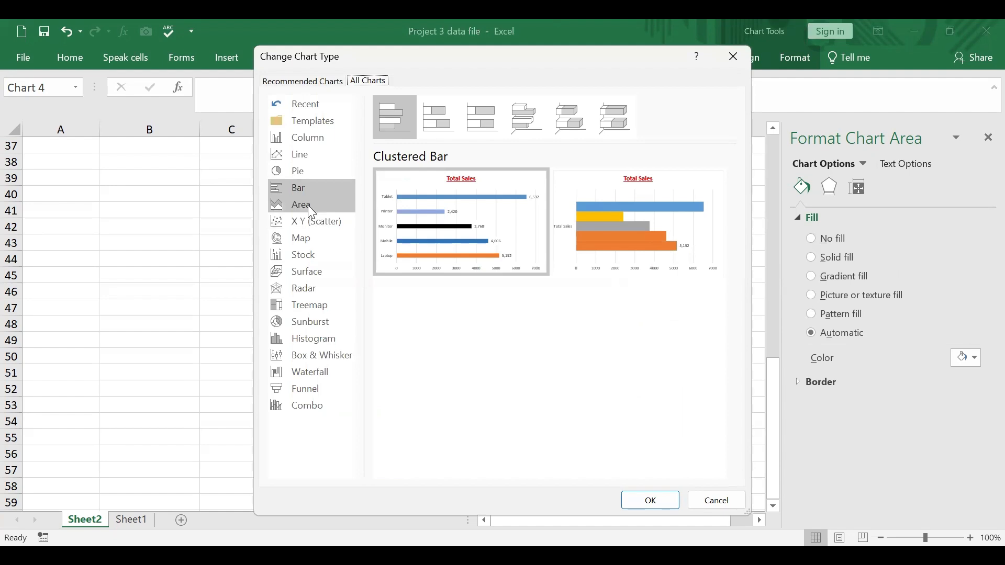
click(305, 154)
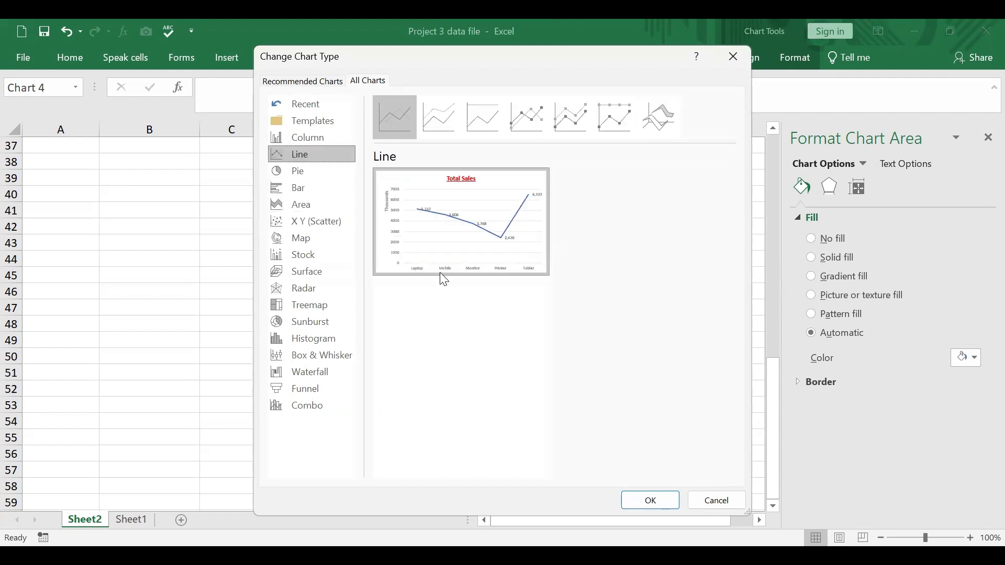
click(663, 499)
Turn on the smoothed line option for the line chart's Total Sales series
scroll(651, 422, down, 2)
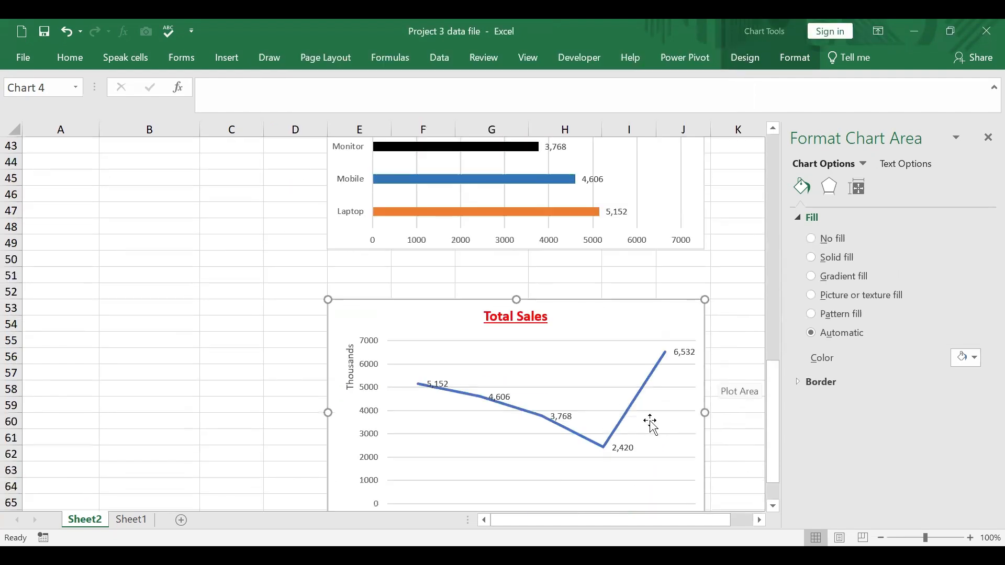
click(541, 422)
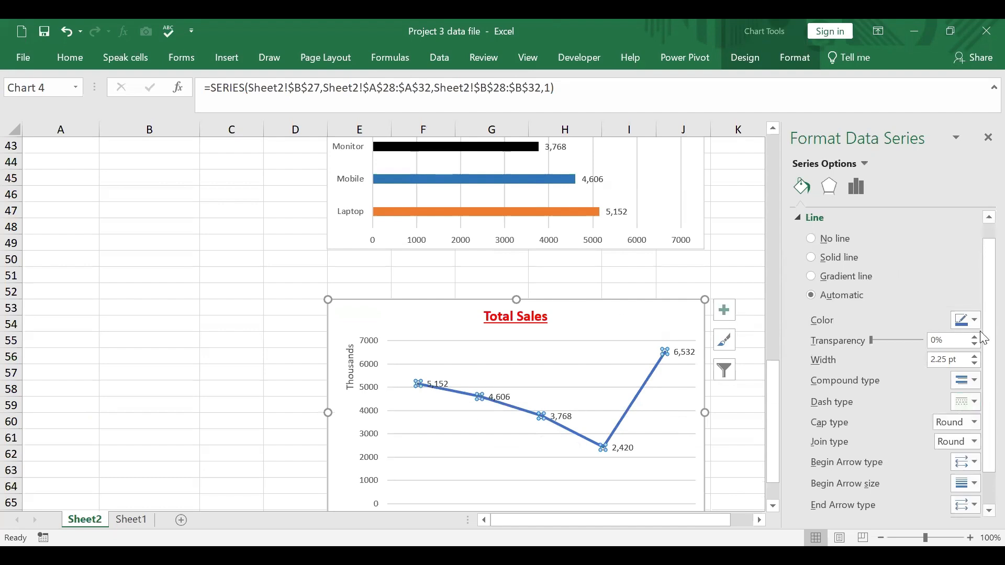
scroll(982, 325, down, 2)
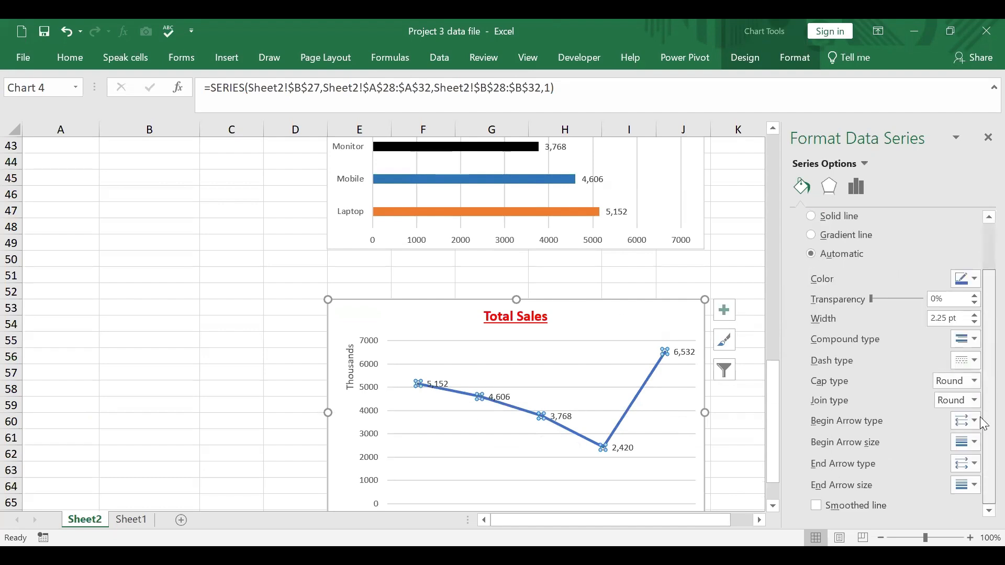
click(817, 505)
click(679, 460)
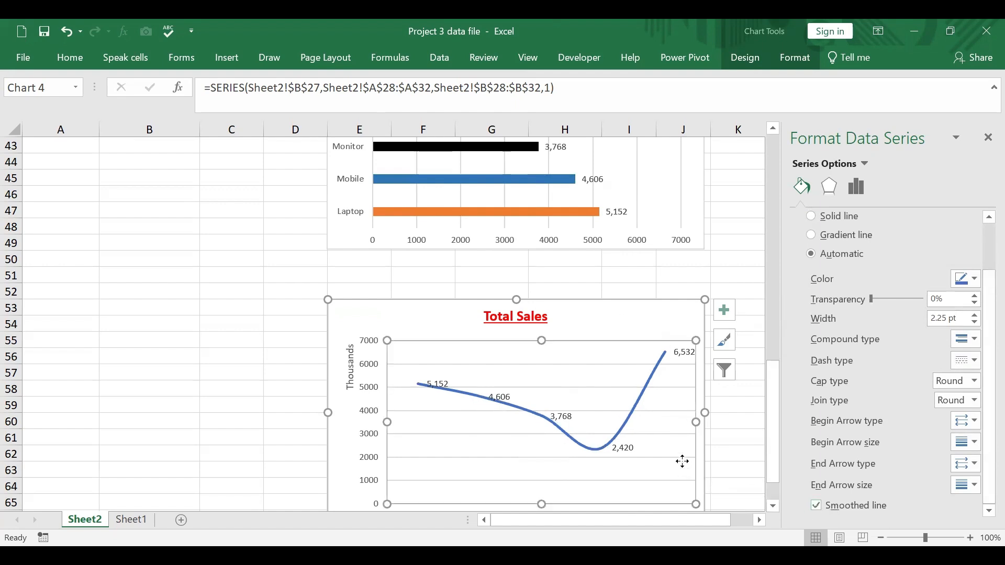
click(745, 439)
Copy the smoothed line chart and paste the duplicate below it at cell E70, using the destination theme
click(636, 328)
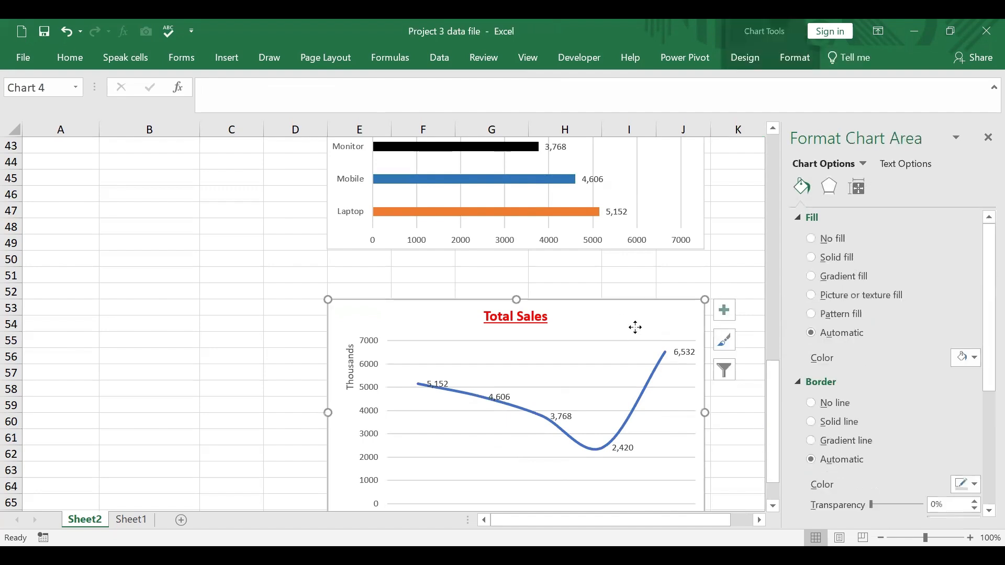
right_click(636, 328)
click(676, 221)
scroll(382, 365, down, 4)
click(356, 388)
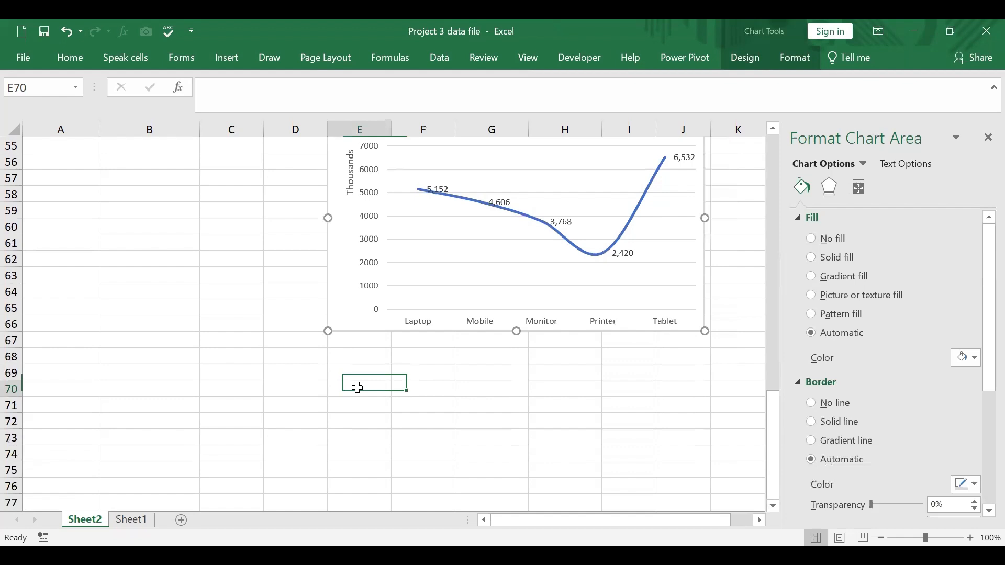
right_click(361, 390)
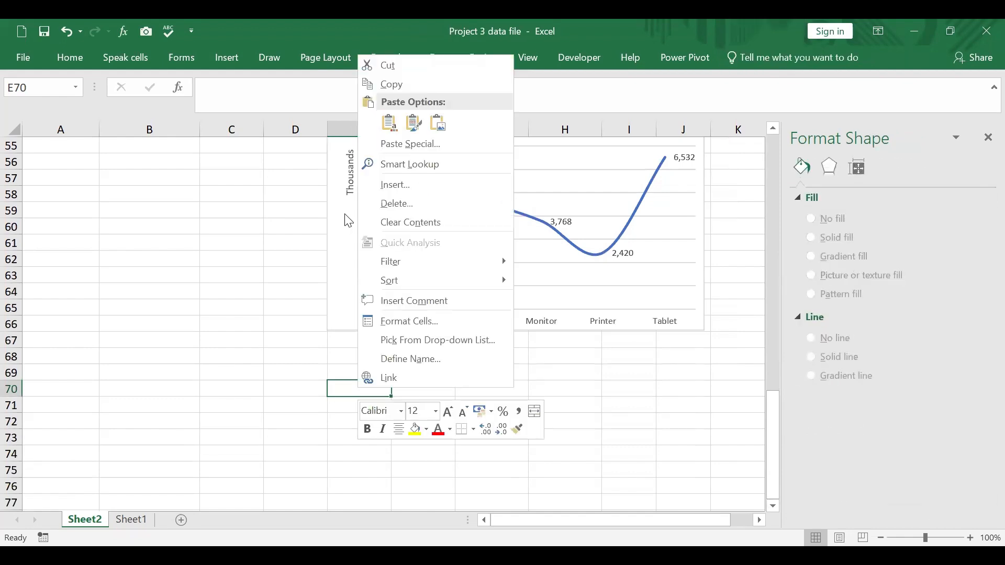
click(392, 125)
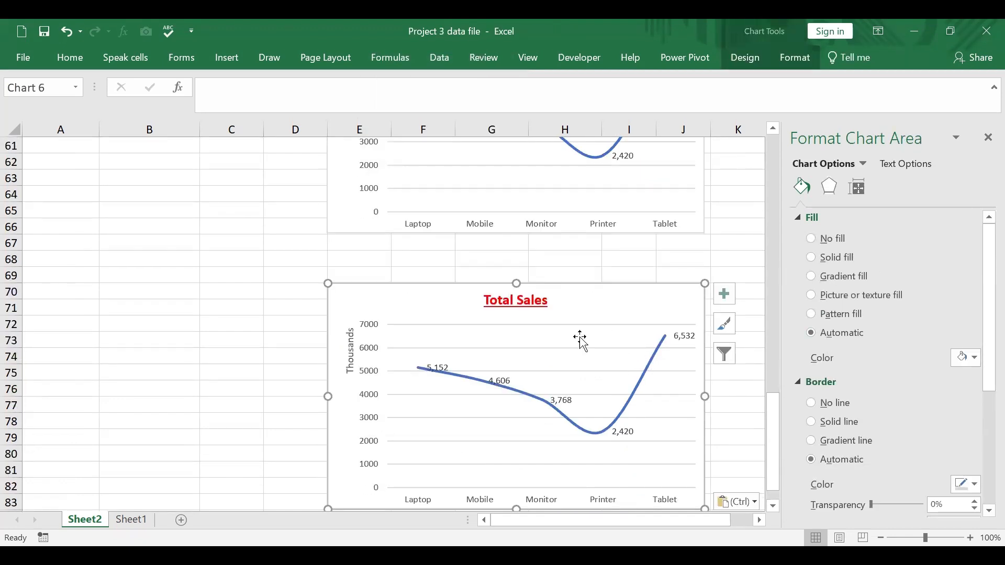
Change the chart pasted at E70 to the Pie chart type
right_click(585, 300)
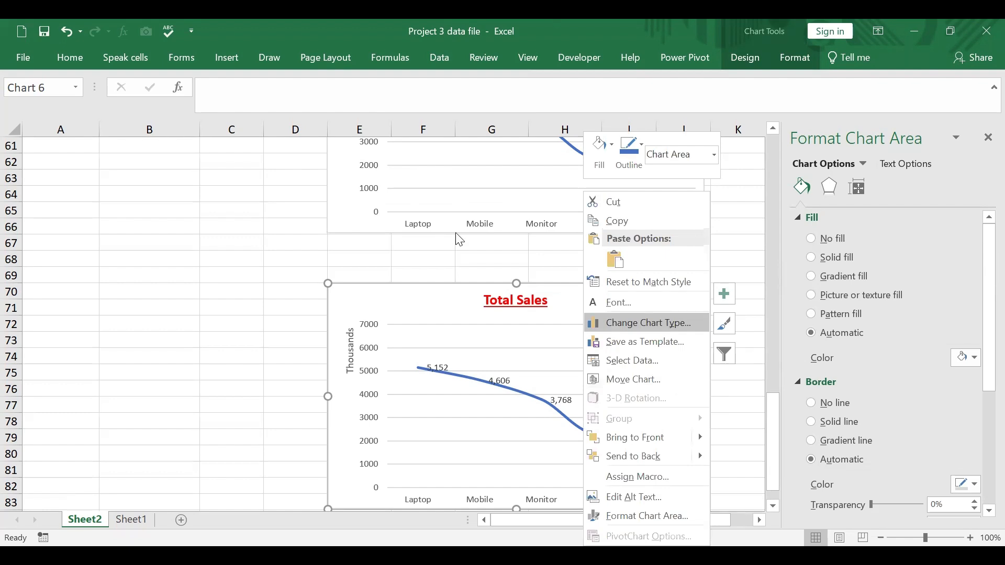
key(Return)
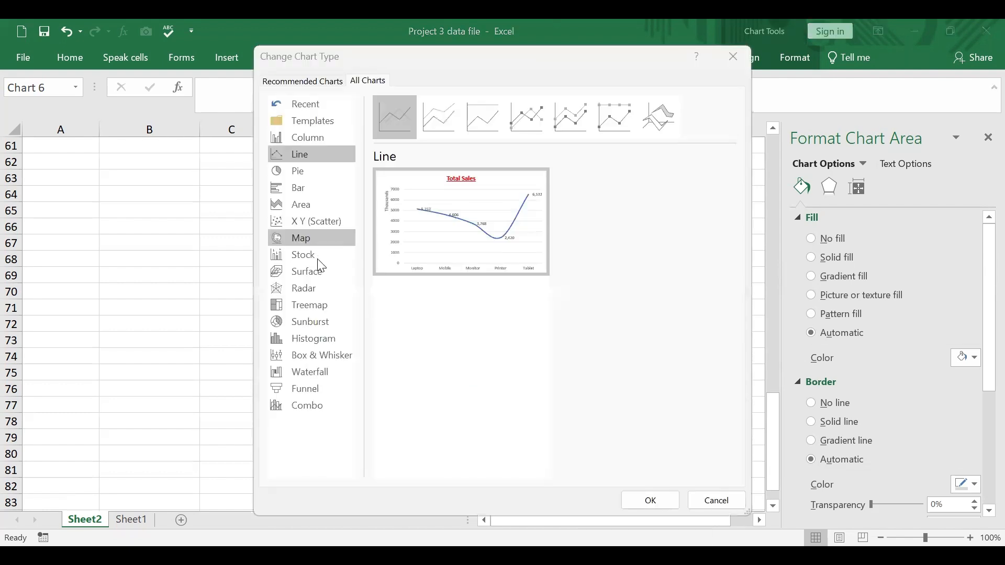
click(298, 170)
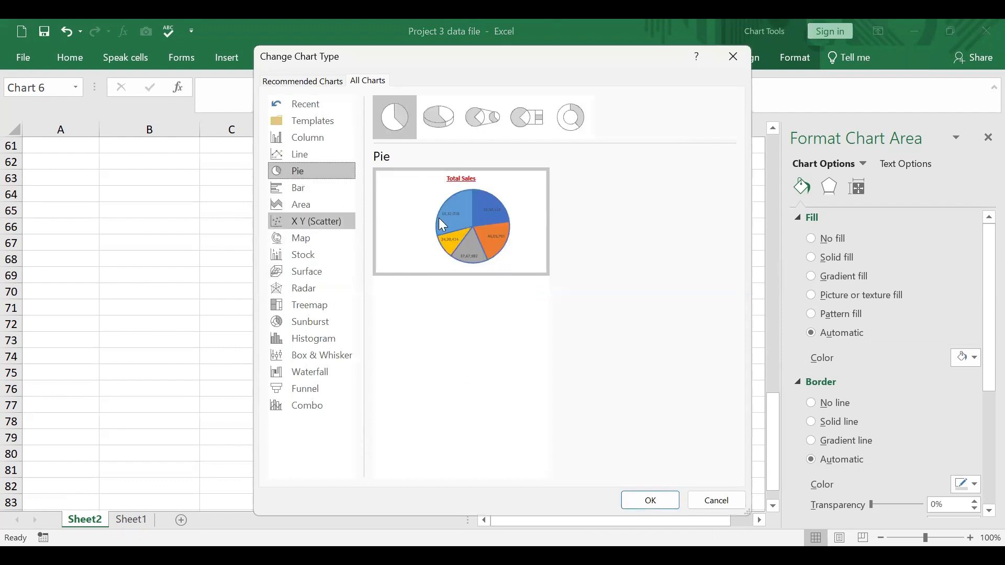
mouse_move(440, 221)
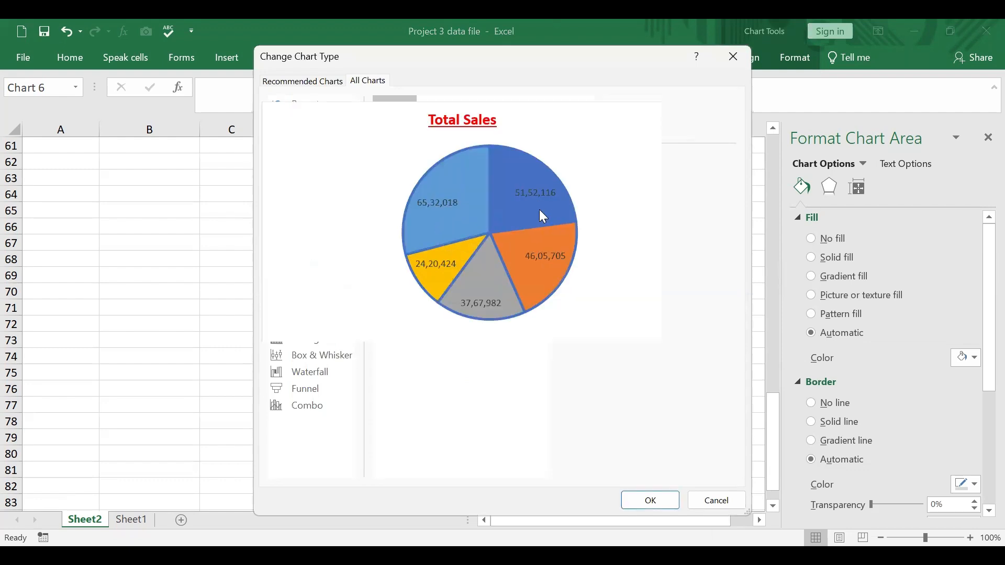
click(650, 501)
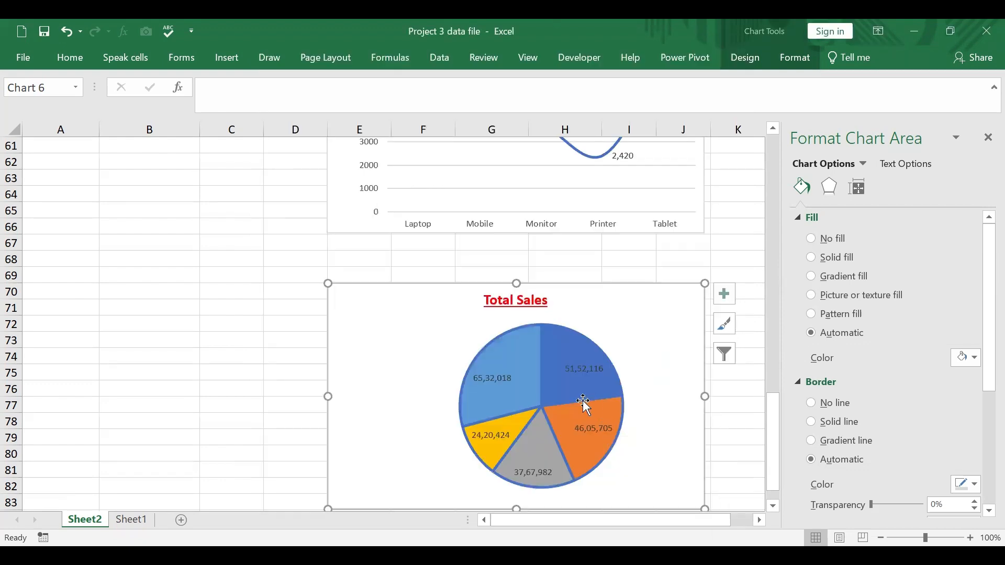
Turn off the values in the pie chart's data labels and add the data labels back to the series
right_click(560, 383)
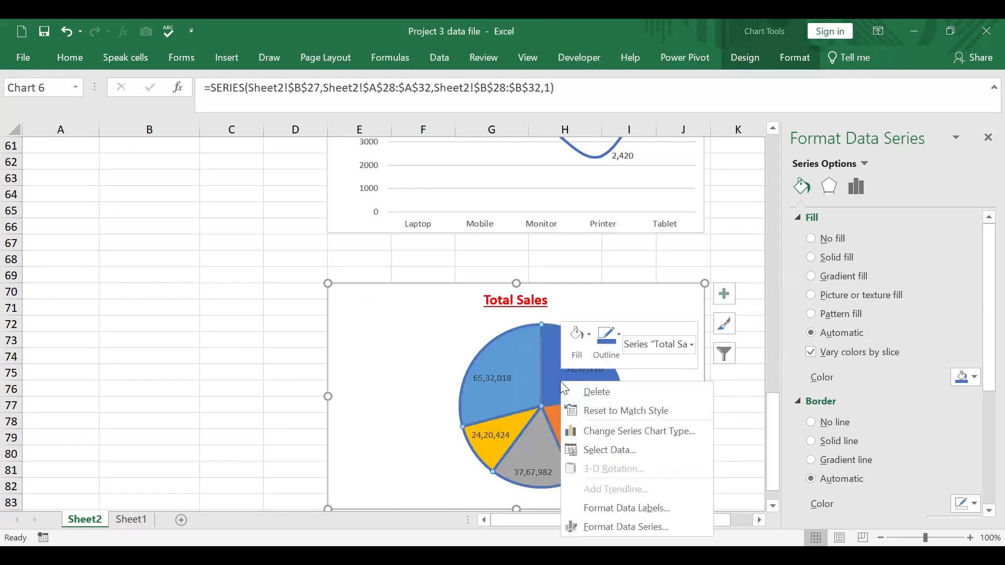
click(618, 507)
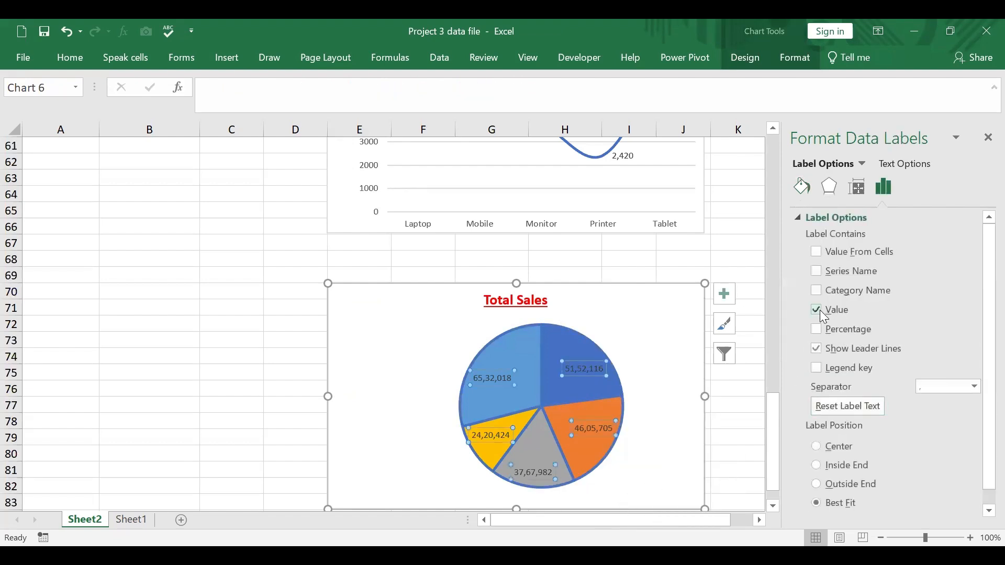
click(816, 310)
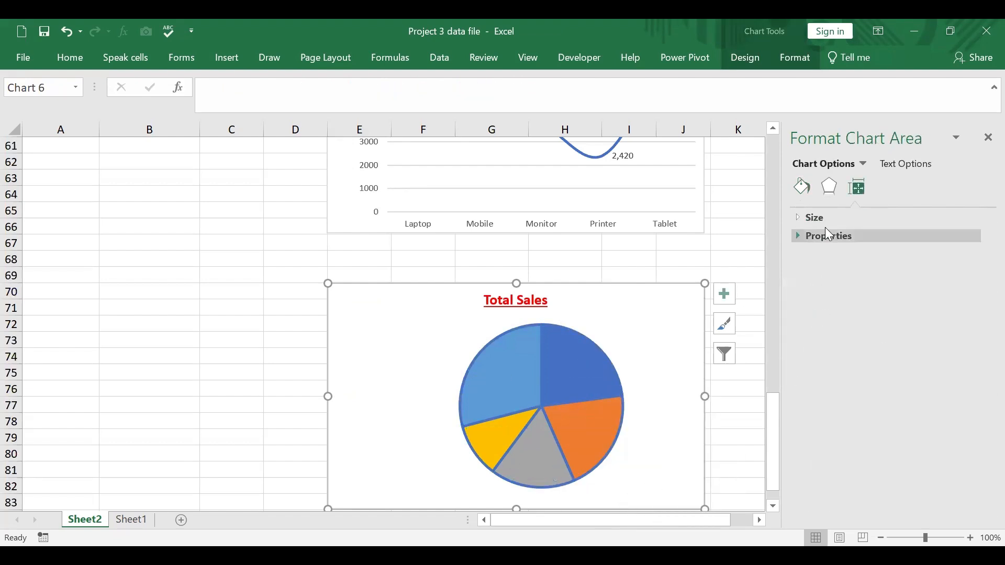
click(556, 398)
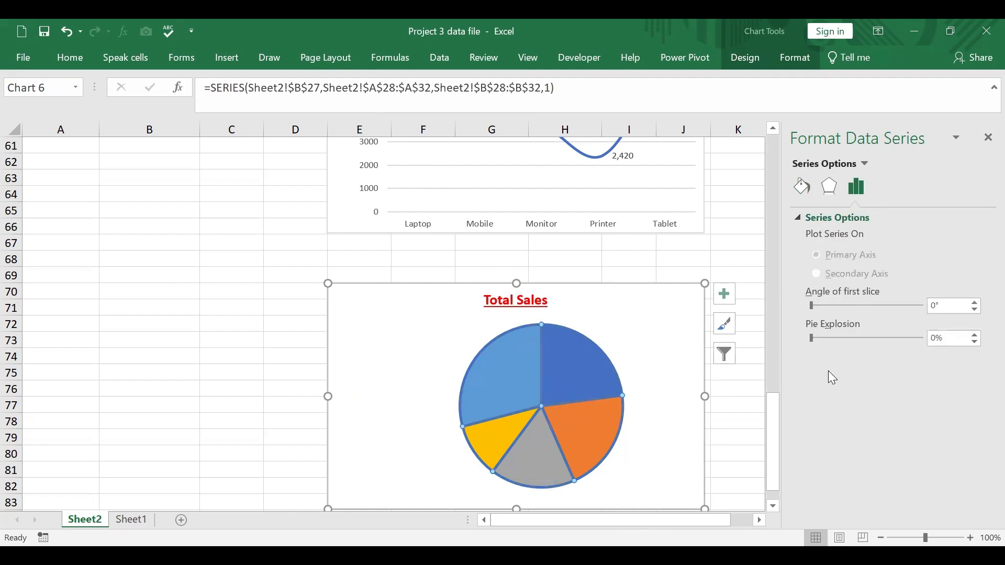
right_click(566, 393)
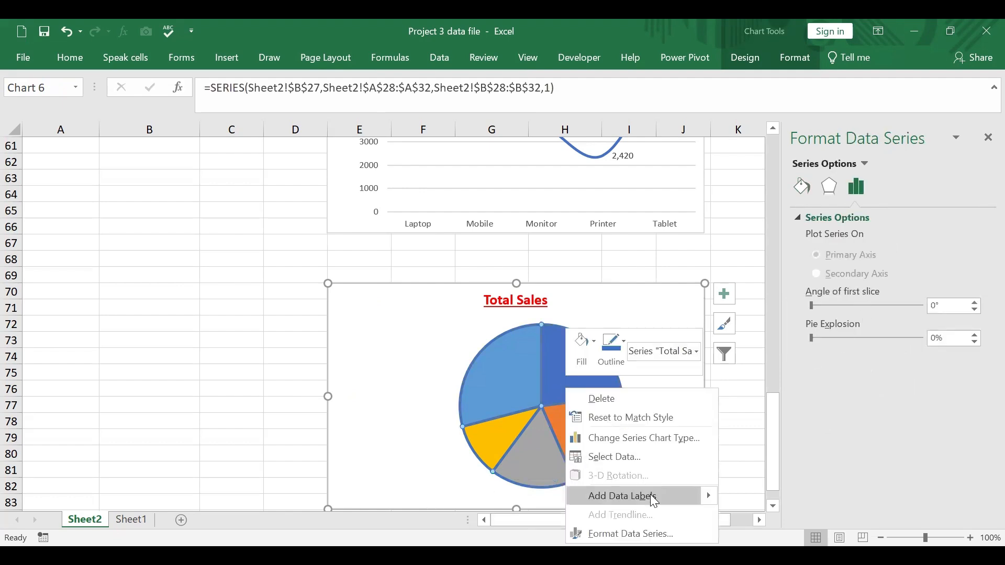
click(645, 495)
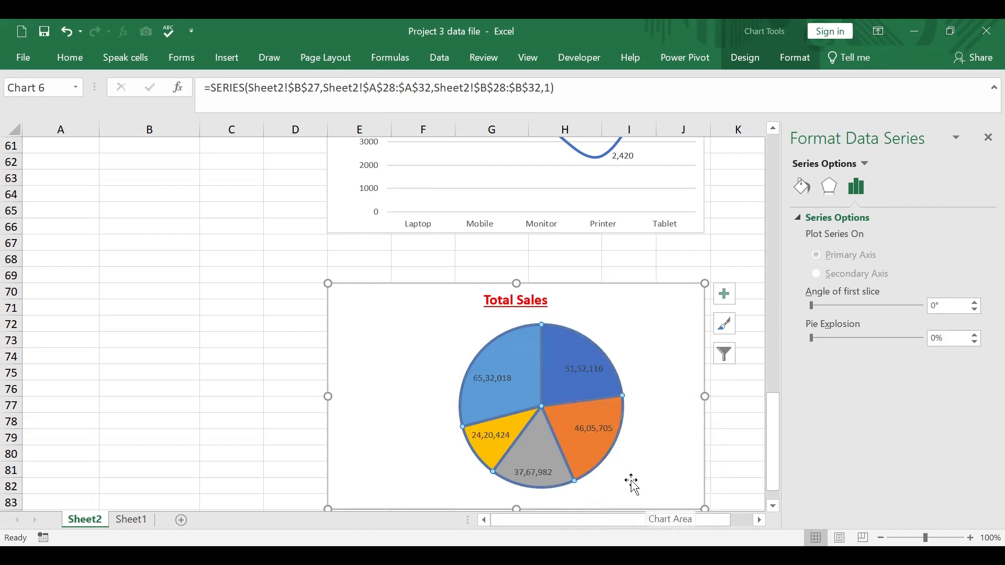
Include the percentage along with the value in the pie chart's data labels, using New Line as the separator
right_click(576, 386)
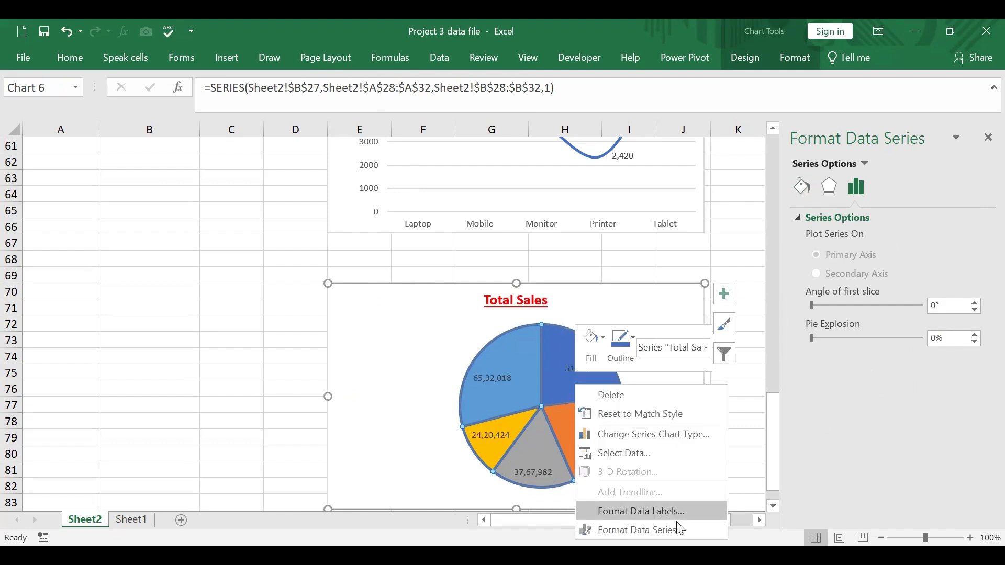
click(668, 510)
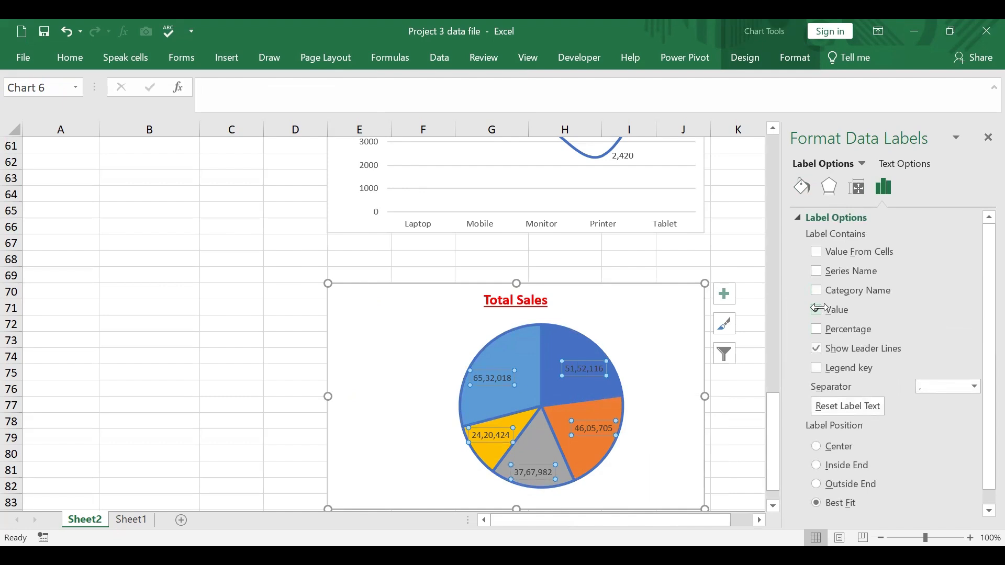
click(815, 329)
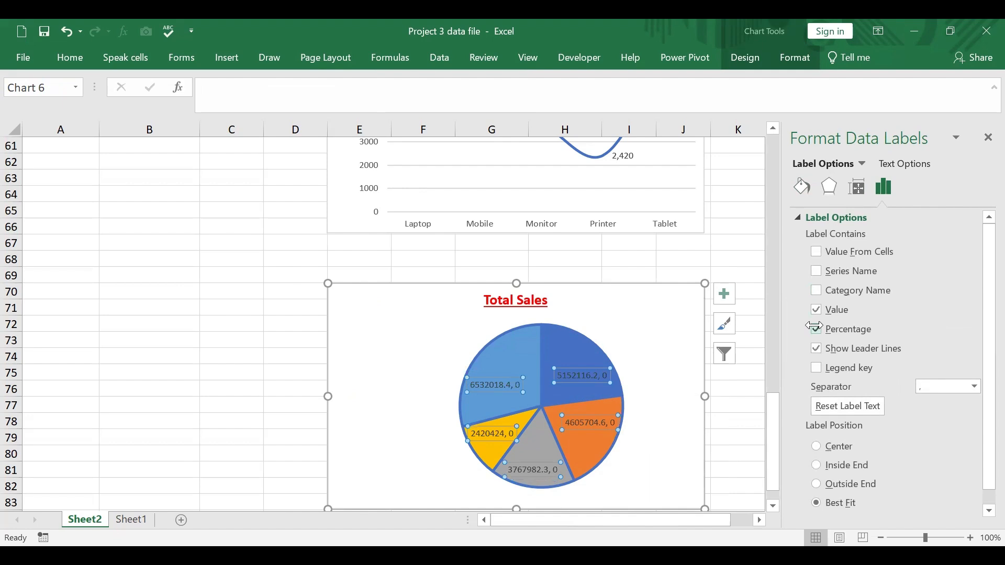
click(974, 386)
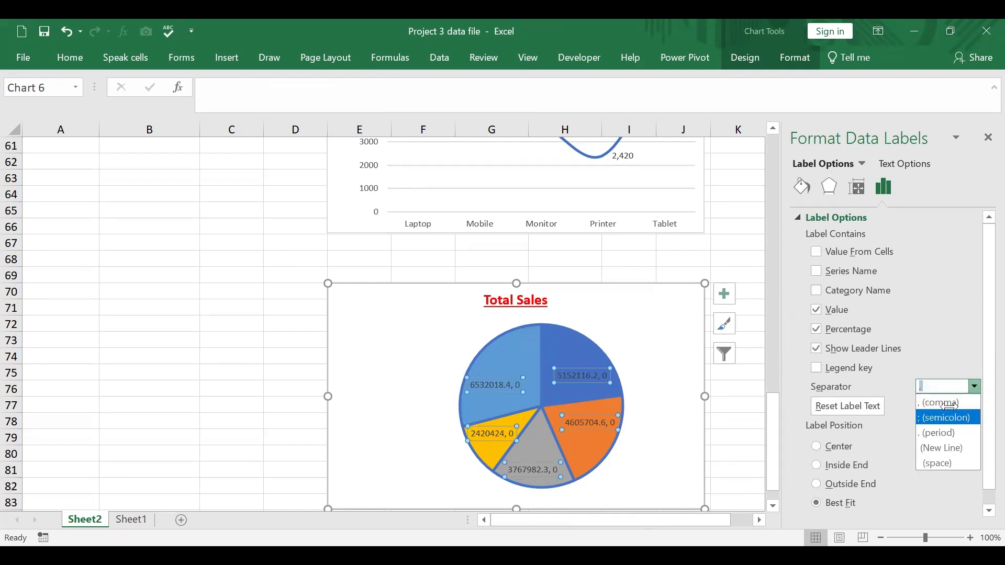
click(949, 446)
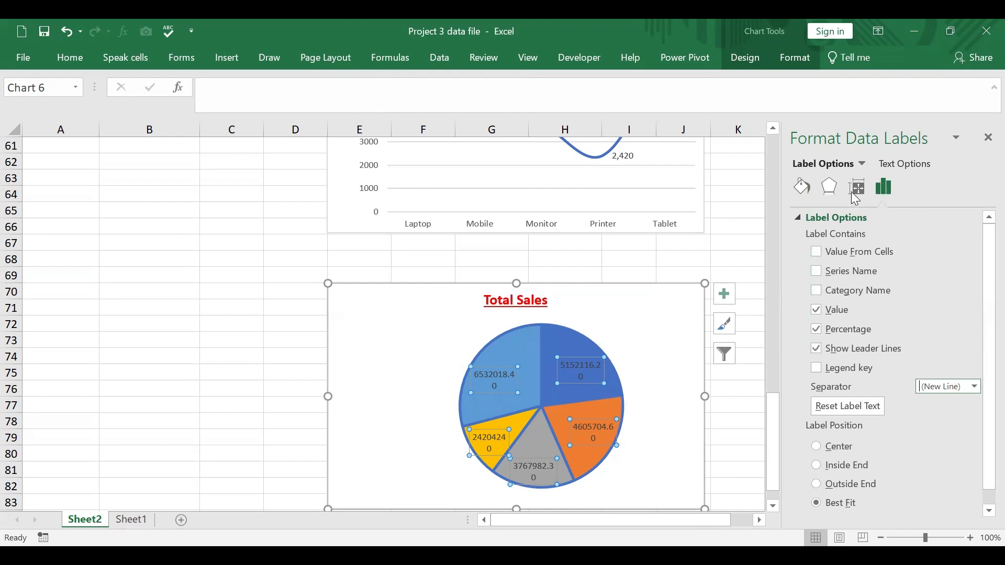
scroll(983, 455, down, 1)
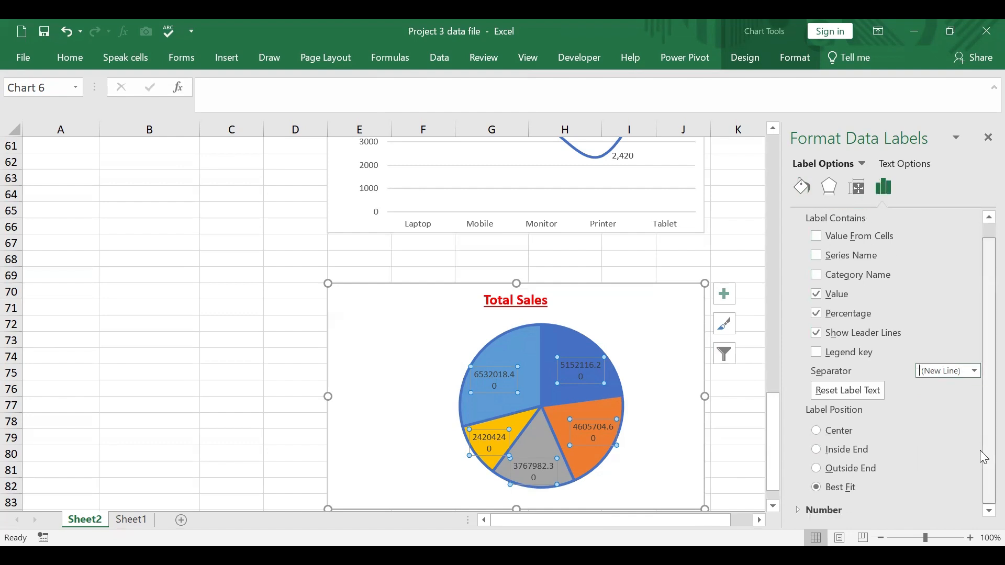
Set the Number format of the pie chart's data labels to 2 decimal places
click(823, 511)
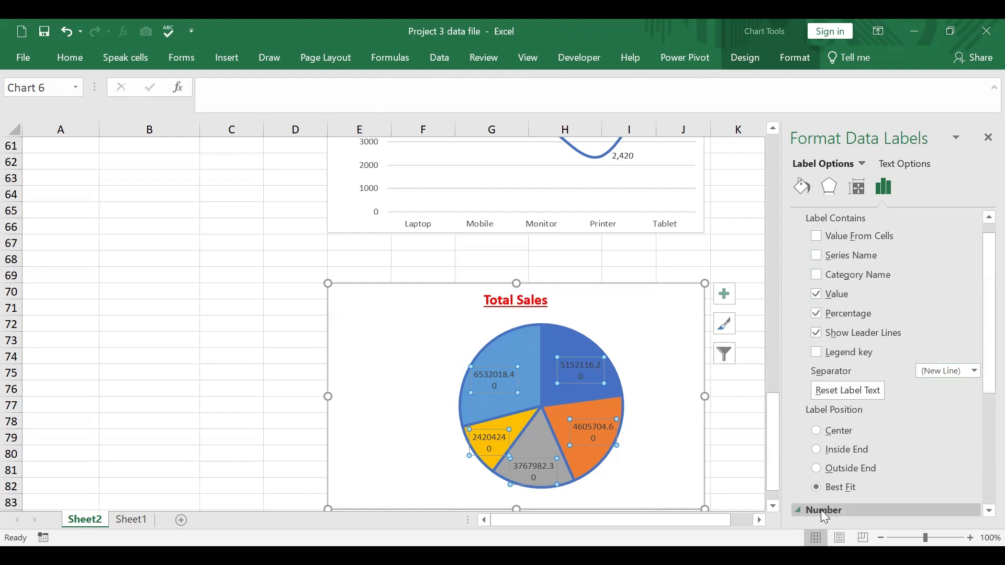
drag(981, 356, 981, 460)
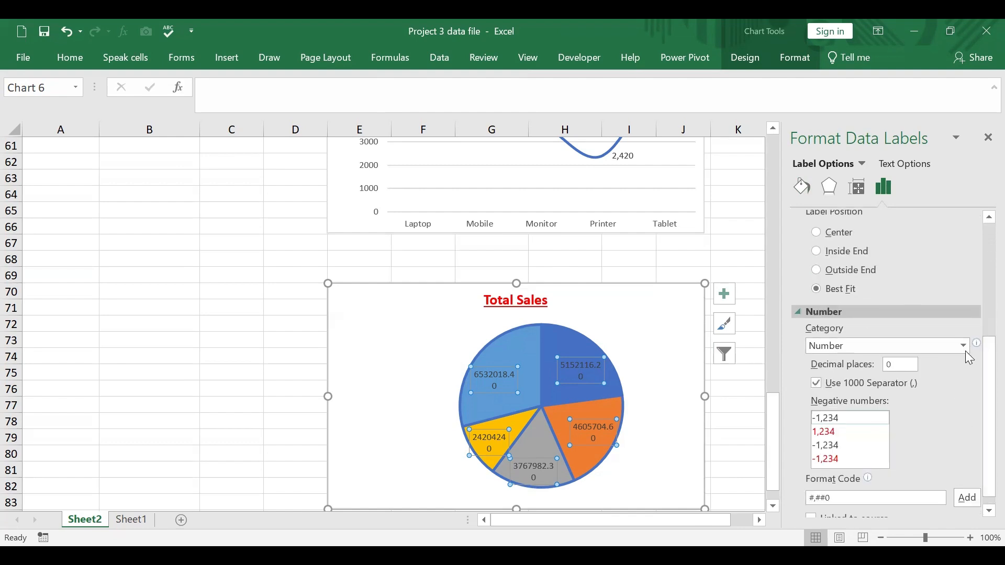
double_click(901, 364)
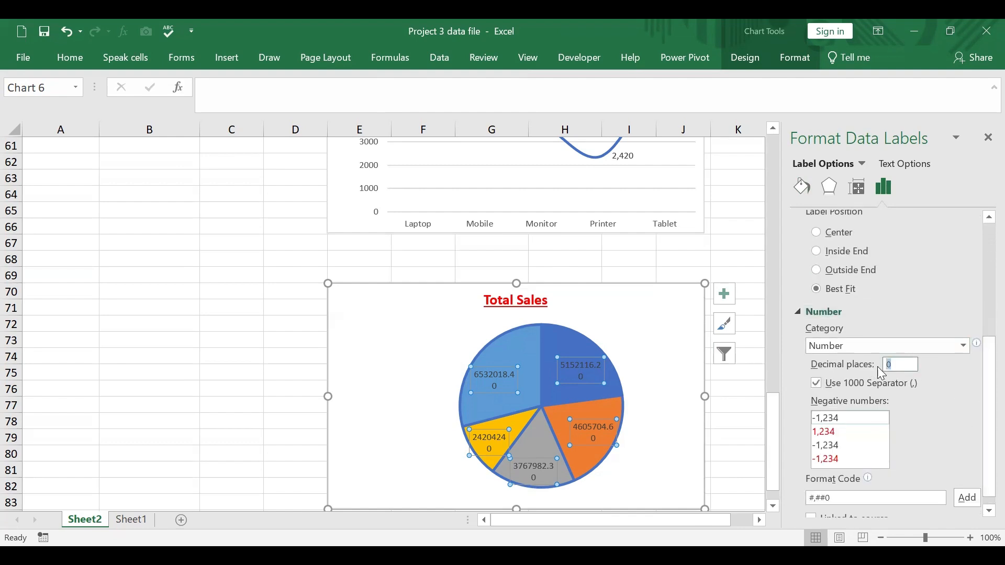
text(2)
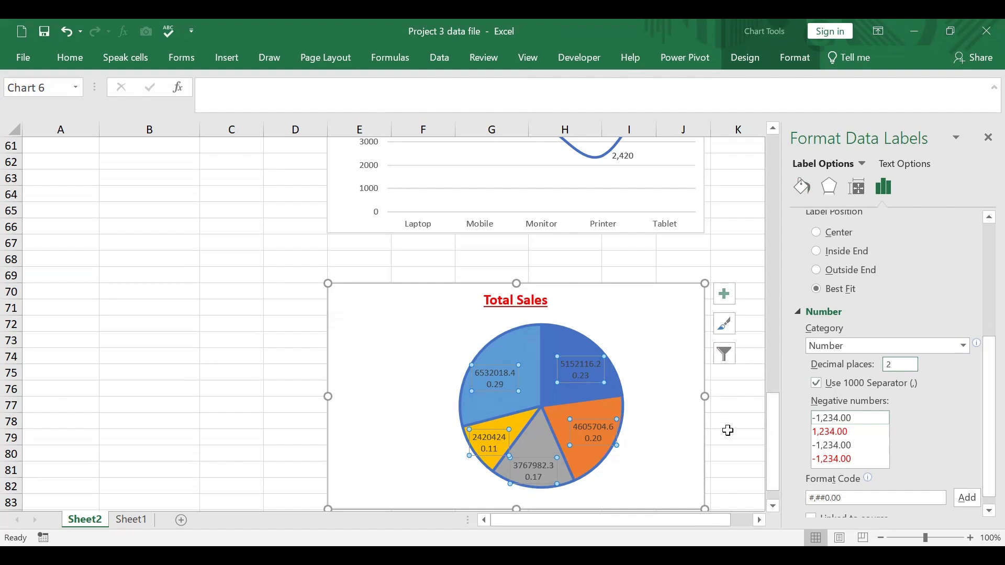
scroll(727, 426, up, 2)
scroll(726, 427, down, 2)
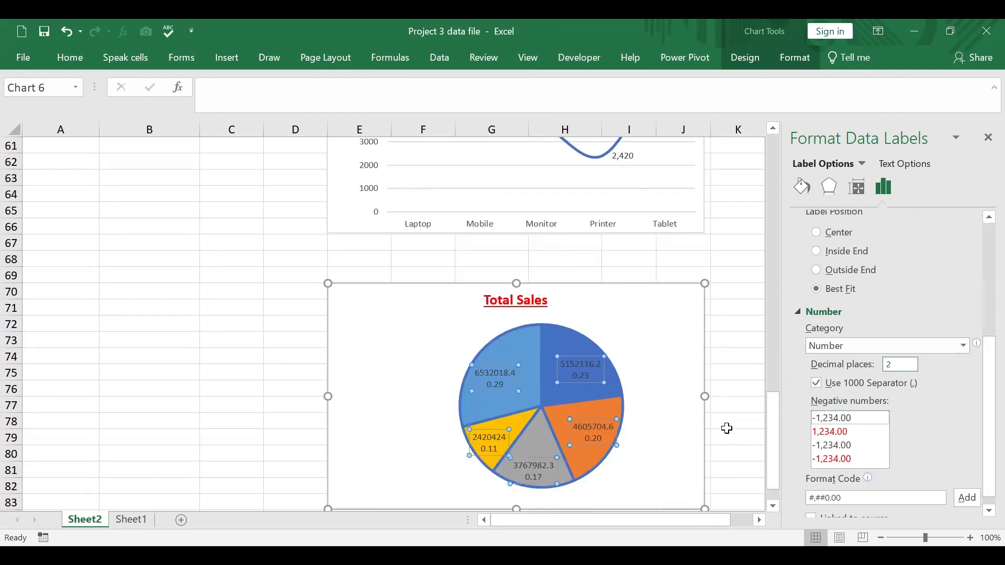
click(569, 393)
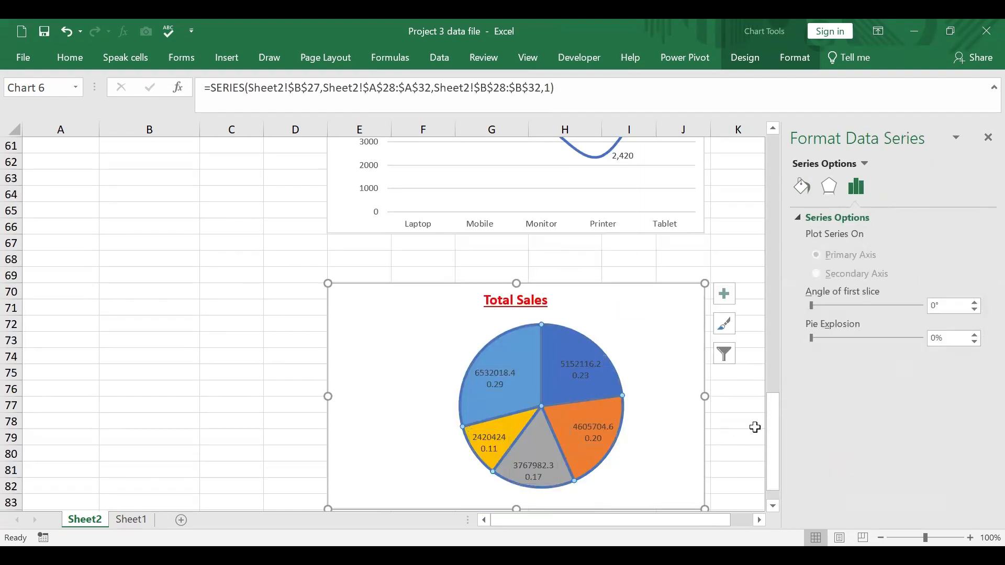
scroll(730, 406, up, 2)
scroll(730, 407, down, 2)
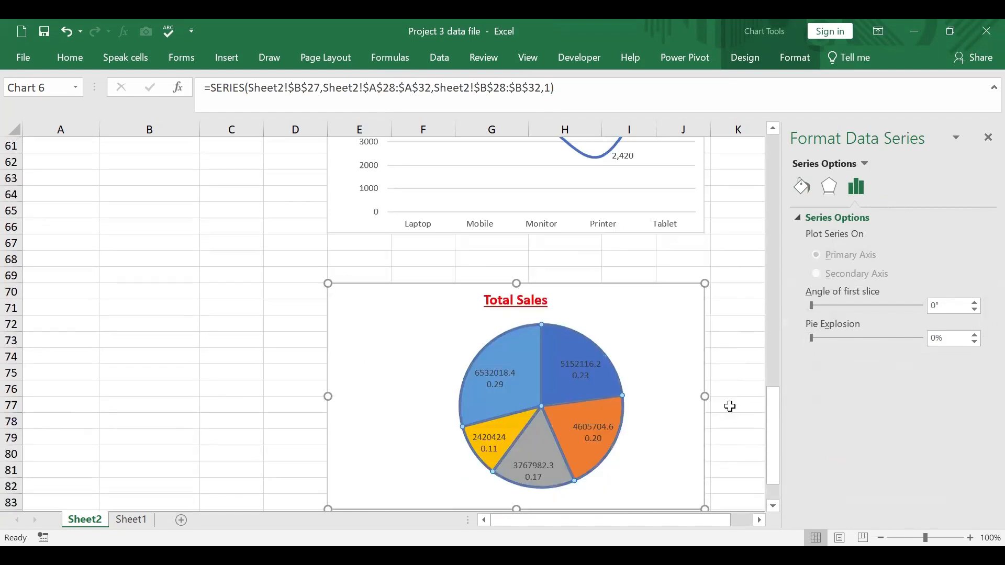
Change the number category of the pie chart's data labels to Percentage with 0 decimal places
click(578, 373)
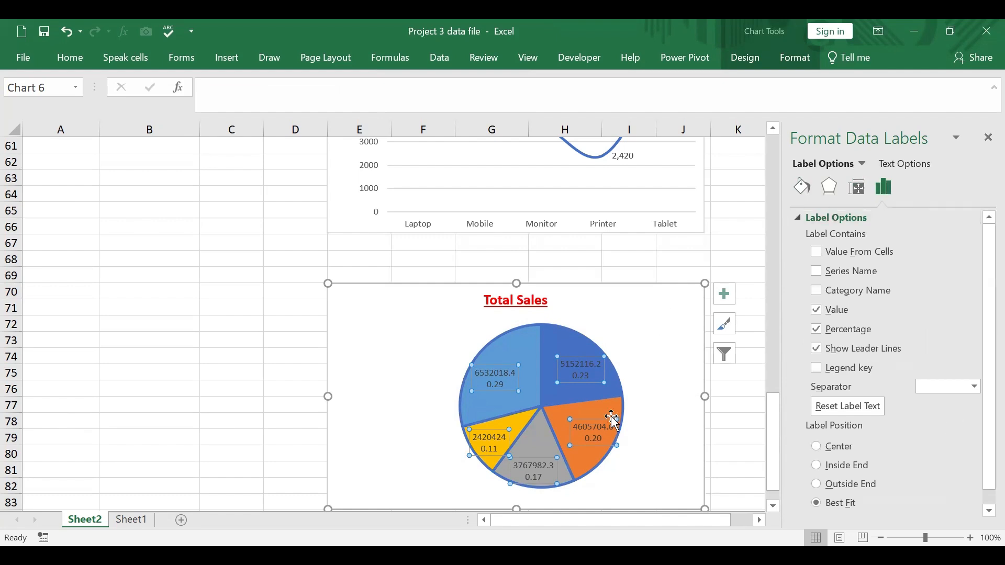
right_click(594, 436)
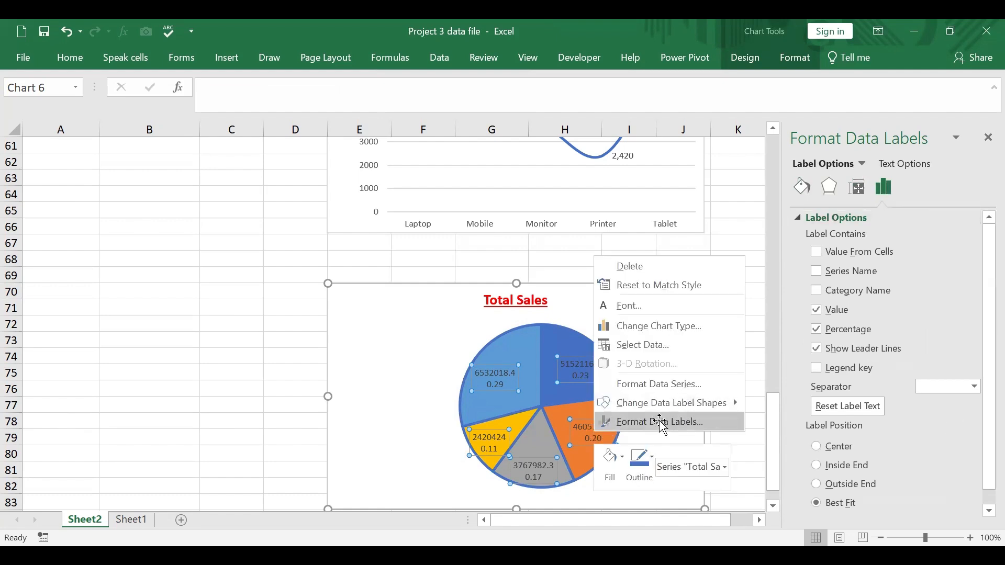
click(659, 421)
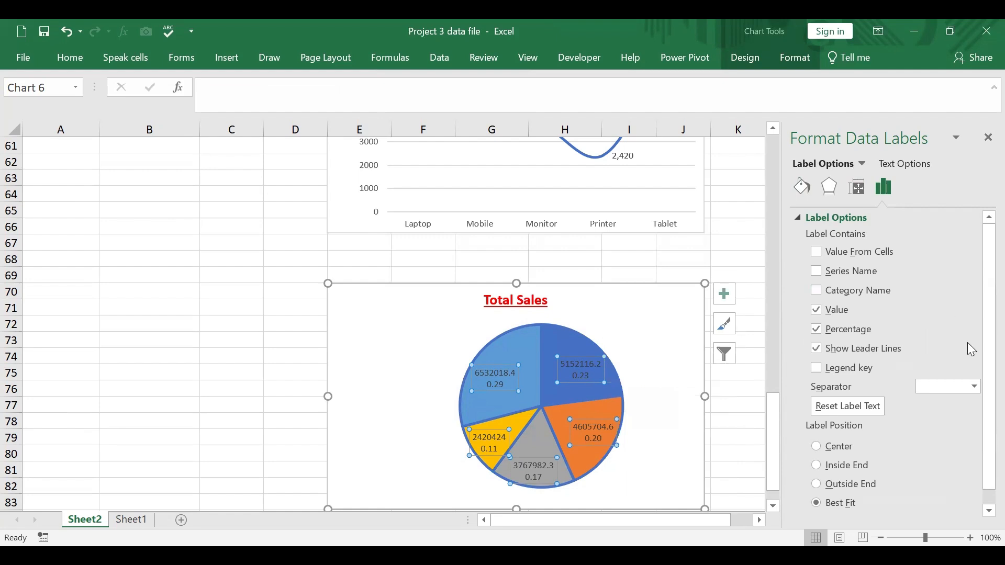
scroll(983, 414, down, 1)
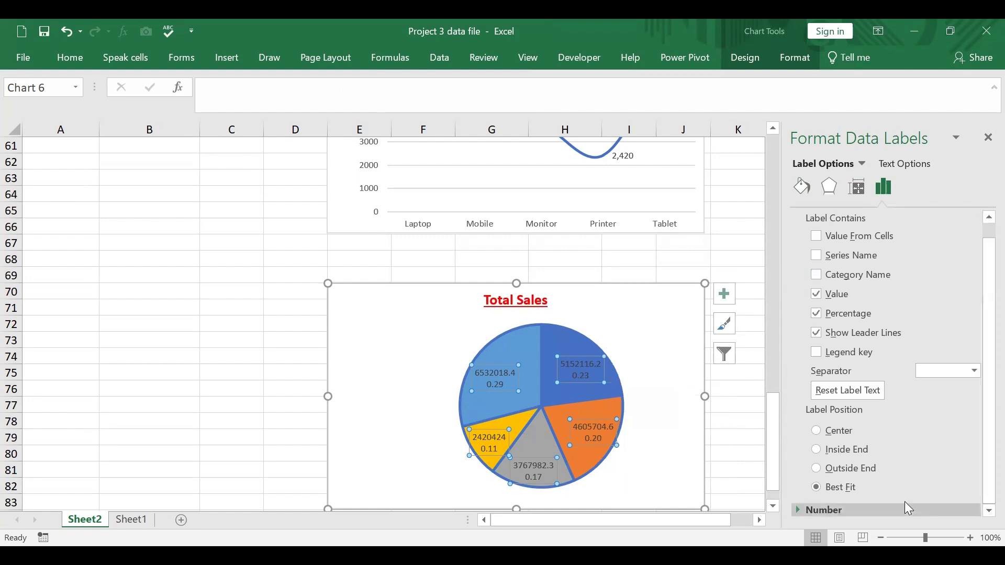
click(850, 508)
drag(982, 355, 984, 497)
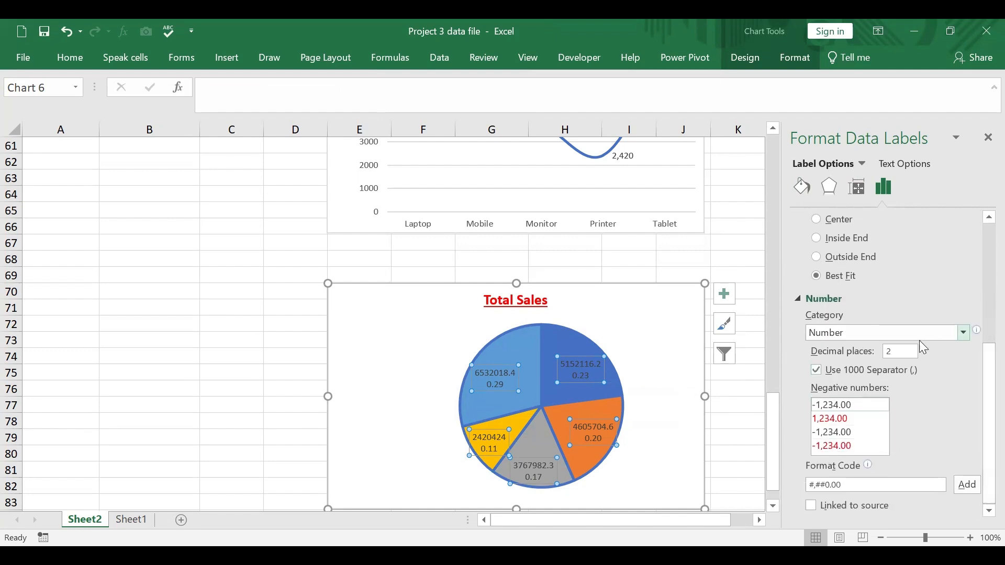
click(963, 334)
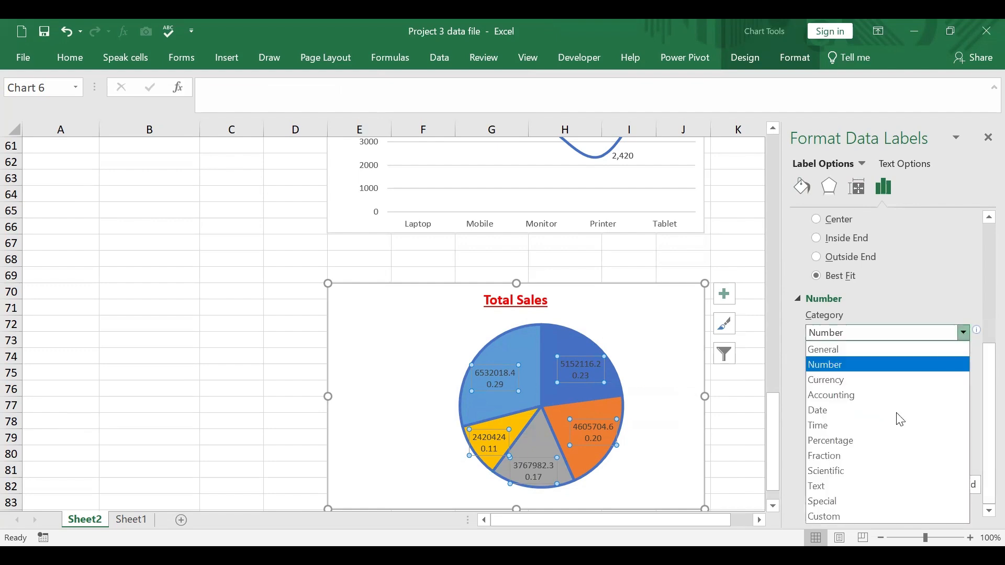
click(836, 442)
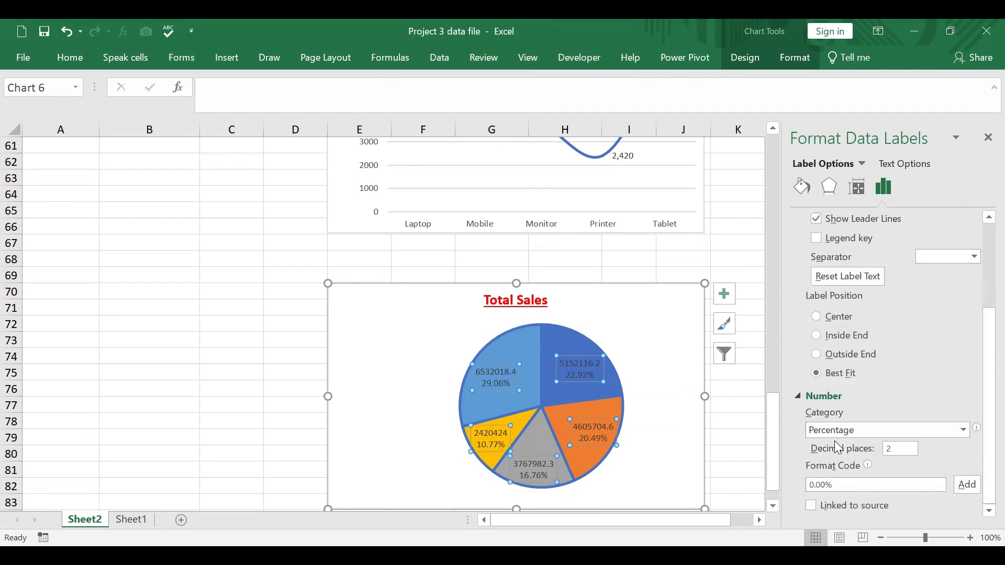
click(901, 451)
text(0)
key(Return)
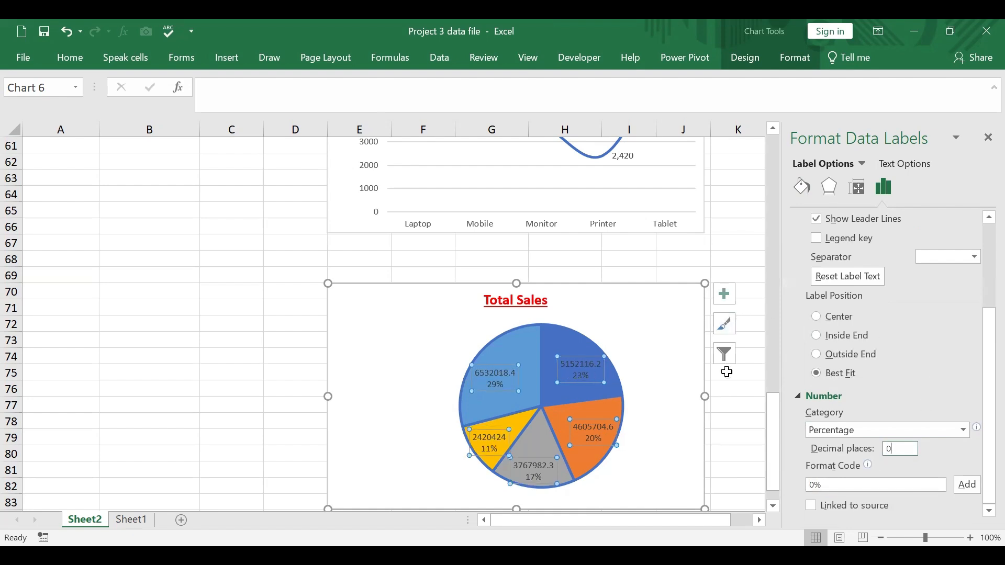
click(746, 421)
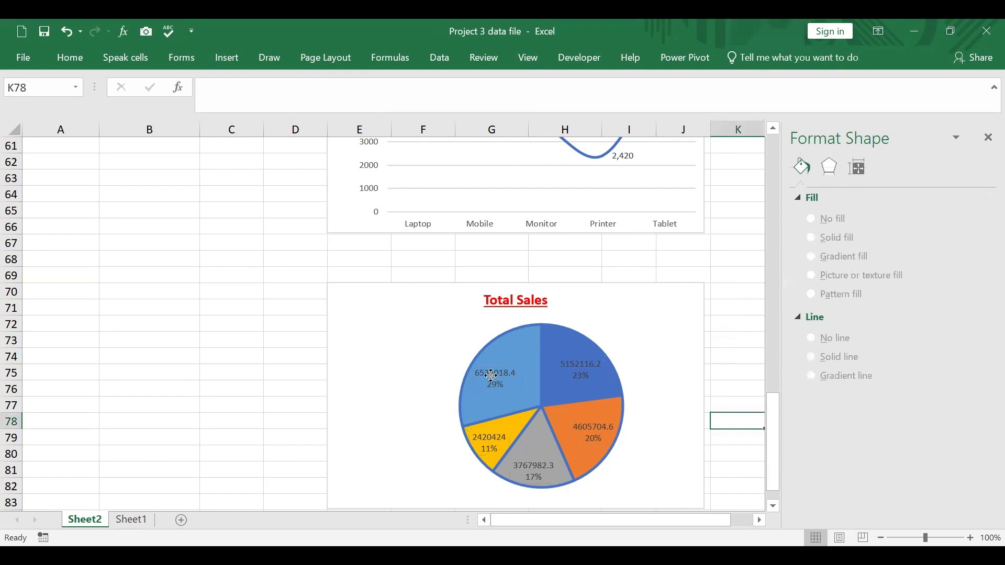
Set the font color of the pie chart's data labels to white
click(493, 376)
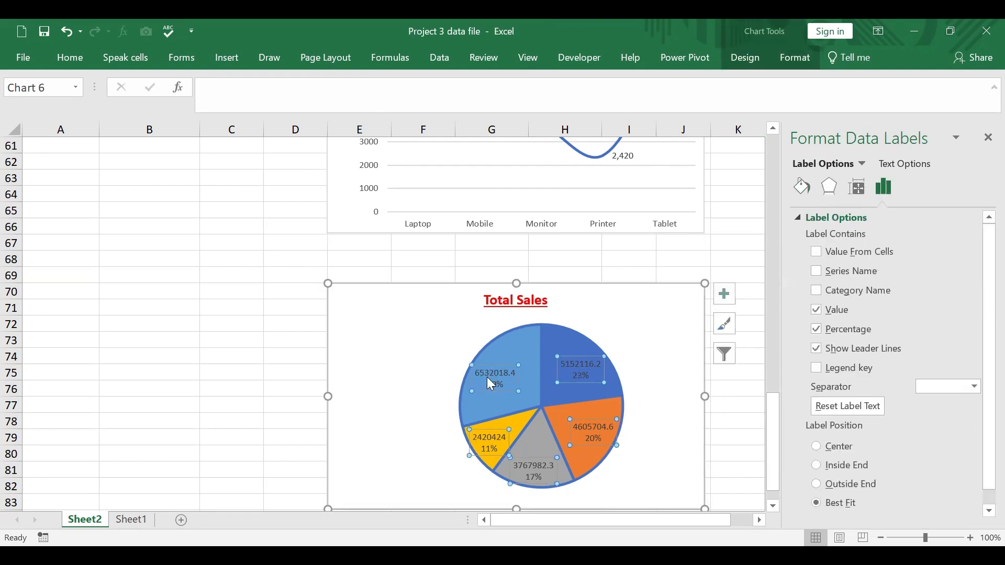
right_click(490, 384)
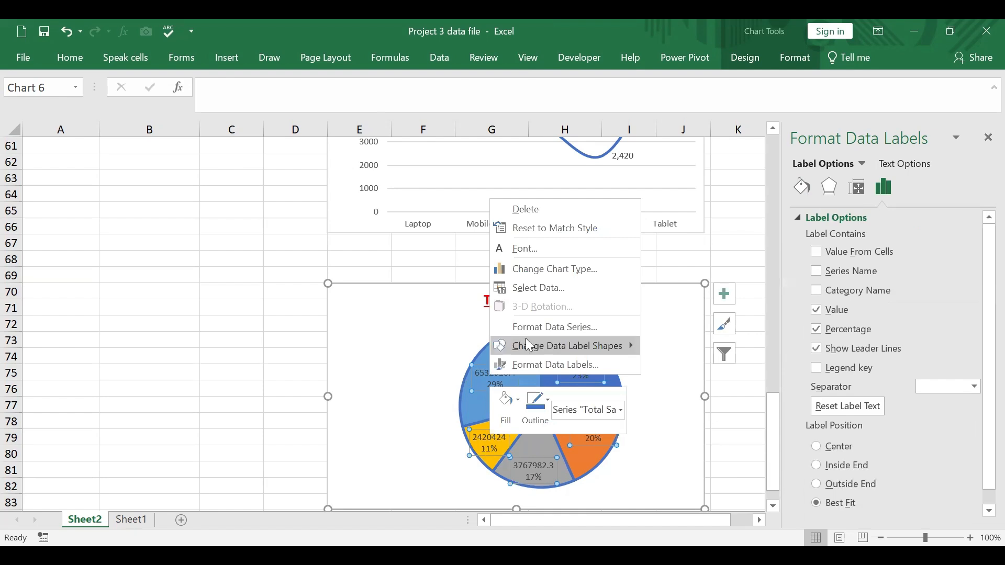
click(586, 364)
scroll(975, 318, down, 1)
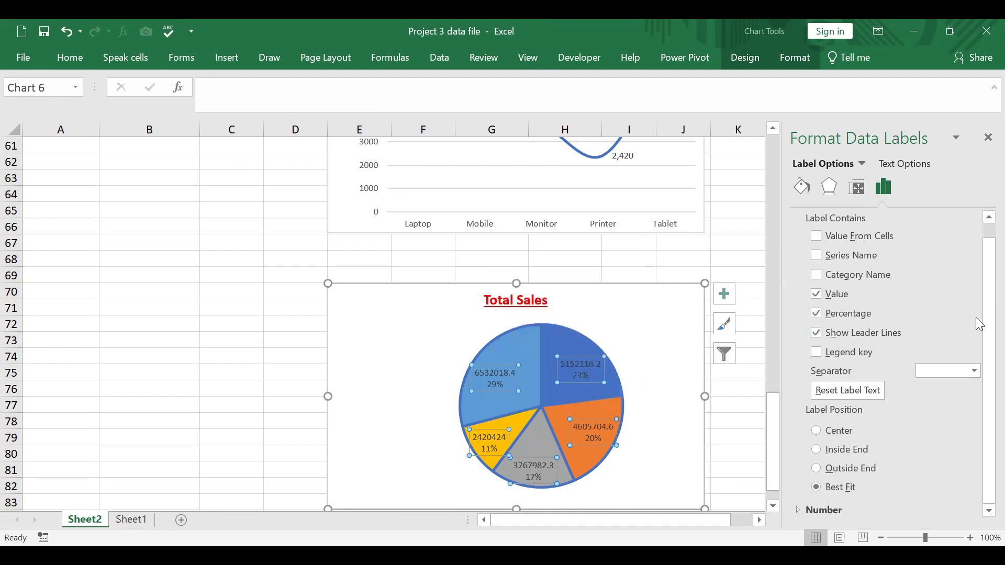
scroll(976, 317, up, 1)
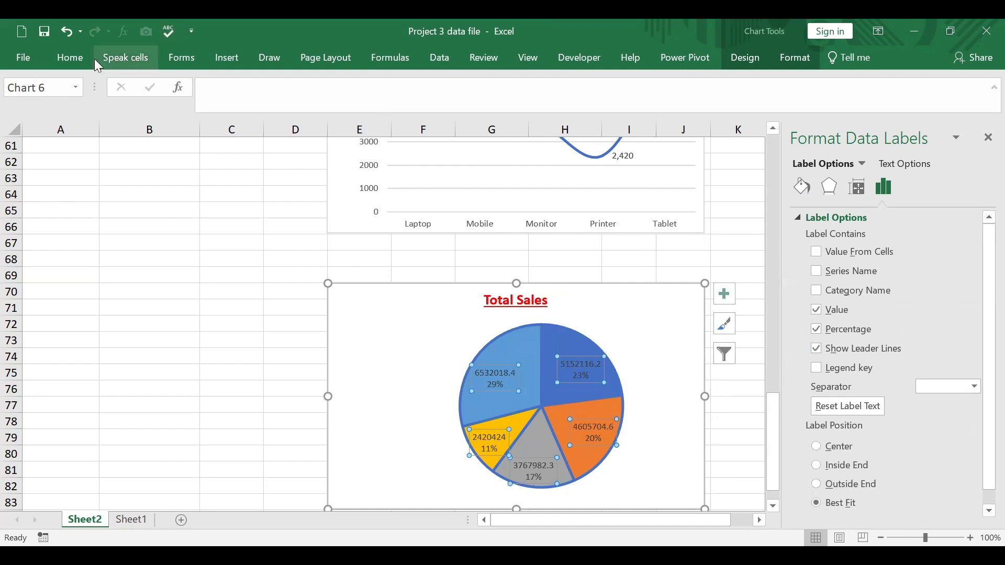
click(73, 59)
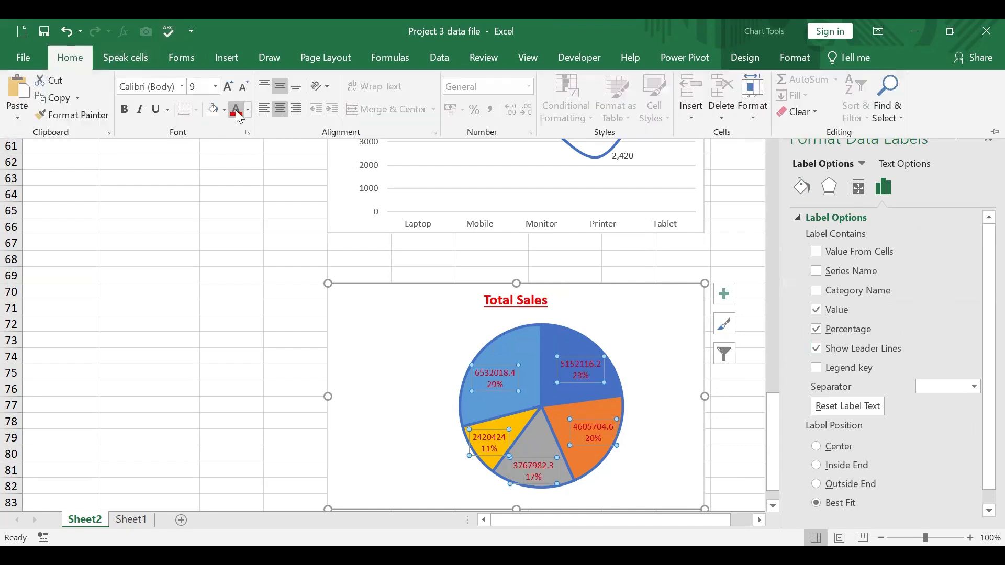
click(248, 109)
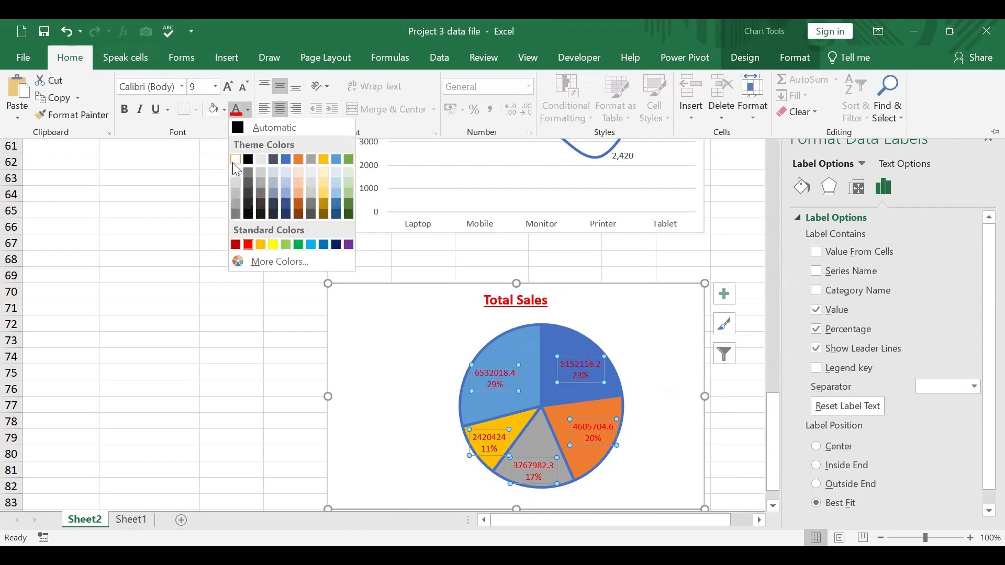
click(235, 160)
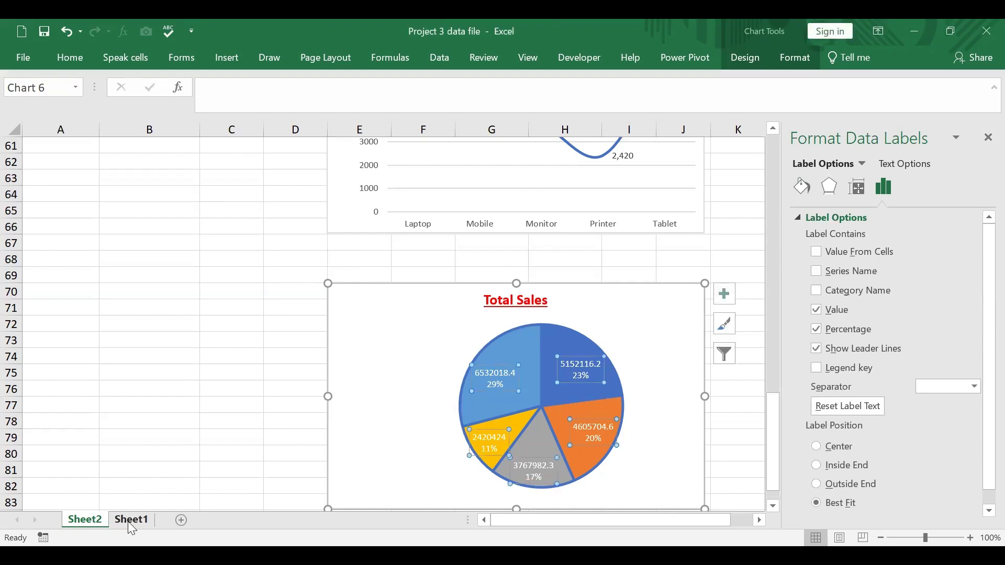
Switch to Sheet1, close the formatting pane and review the sales table and exercise list
click(130, 520)
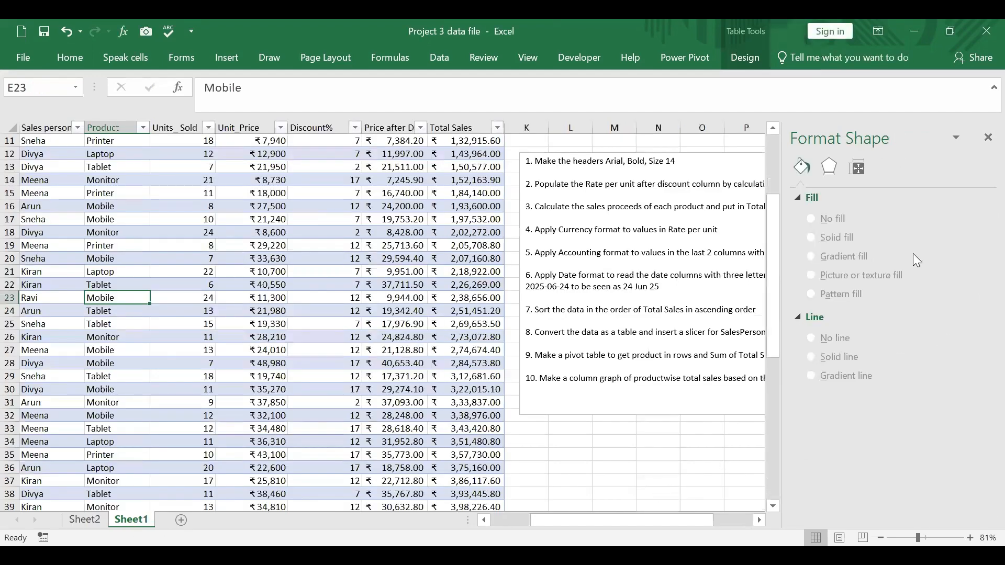
click(988, 139)
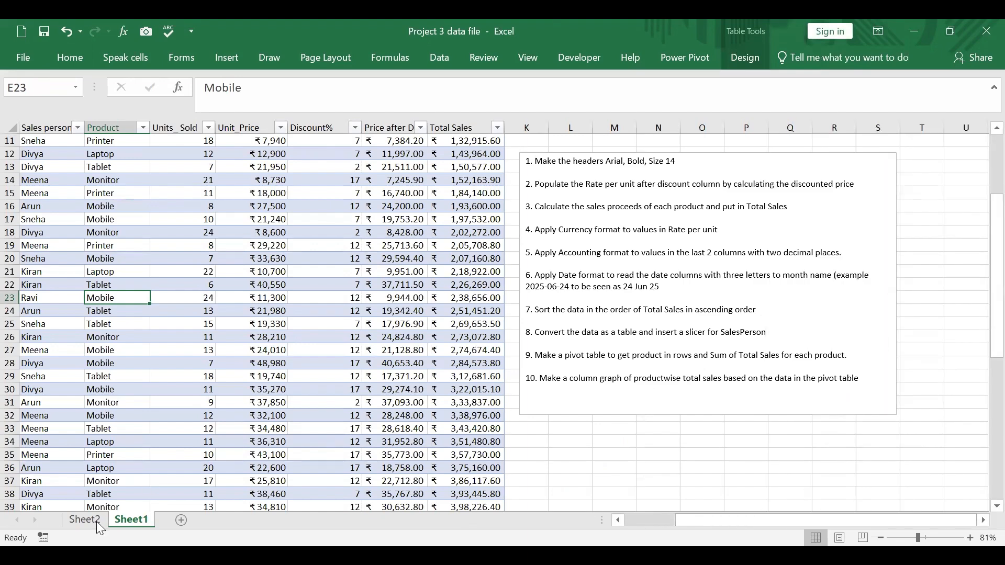
scroll(763, 265, up, 1)
scroll(762, 265, up, 2)
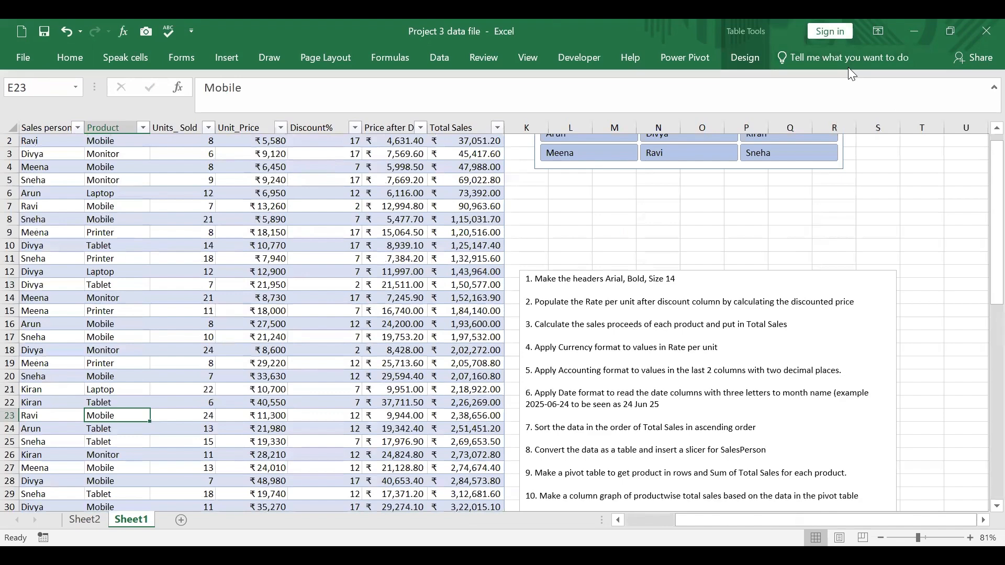